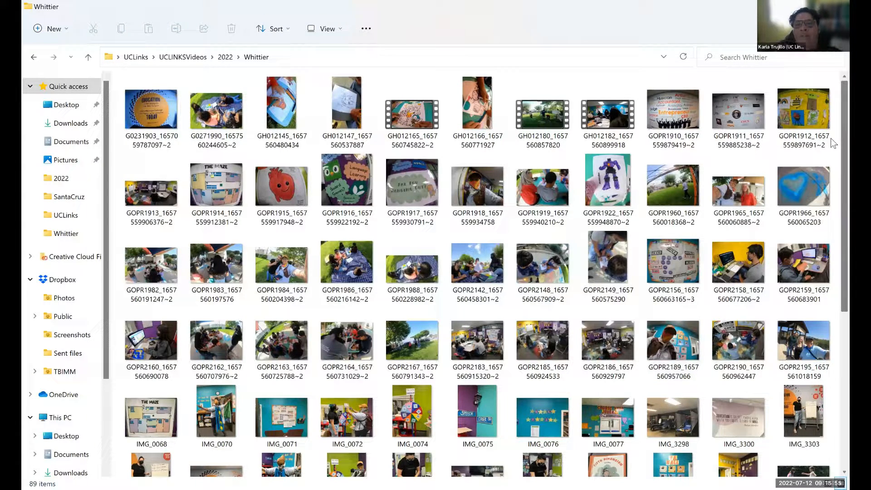
- Look through the photos and videos in the Whittier folder and open the photo GOPR1982
{"action": "left_click", "coordinate": [545, 121]}
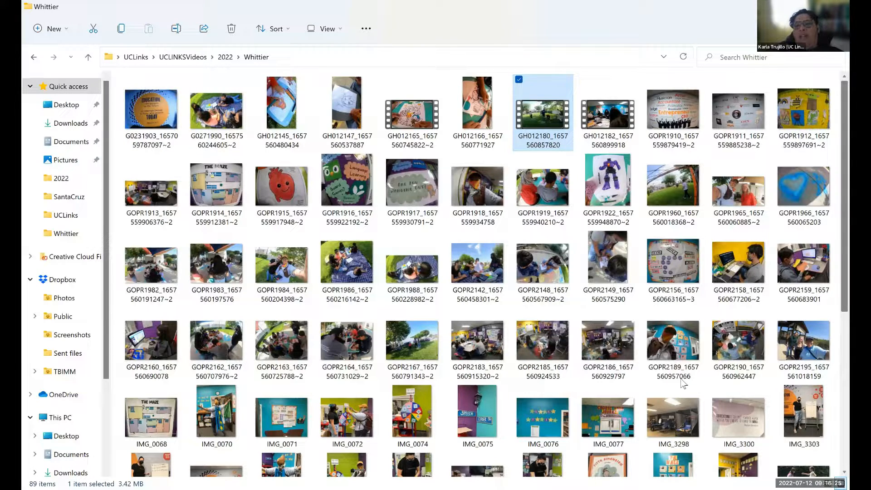
{"action": "scroll", "coordinate": [680, 377], "scroll_direction": "down", "scroll_amount": 5}
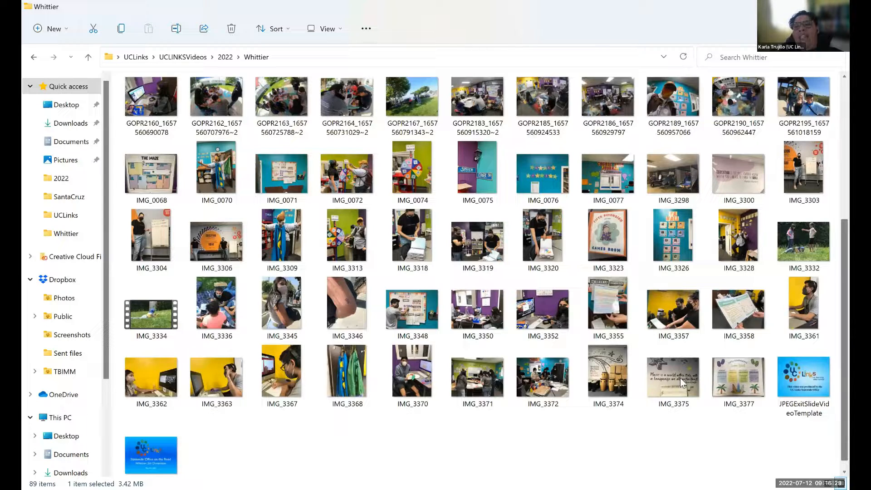
{"action": "scroll", "coordinate": [680, 381], "scroll_direction": "up", "scroll_amount": 1}
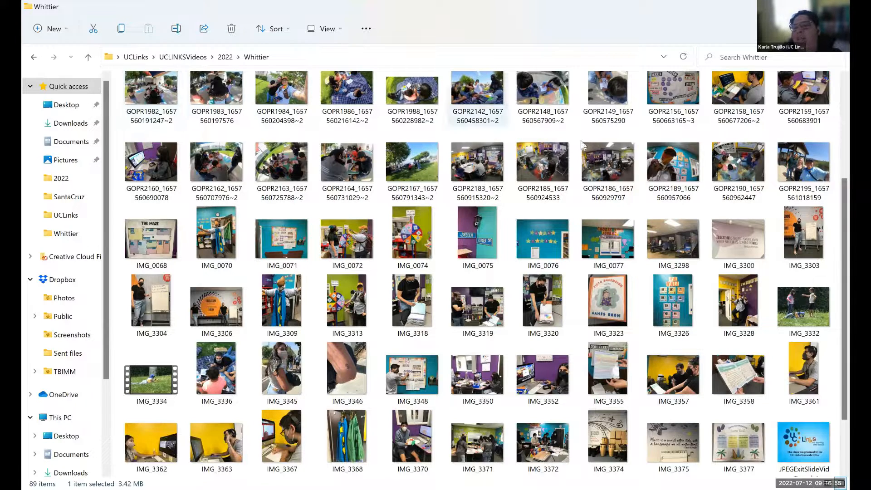
{"action": "left_click", "coordinate": [154, 95]}
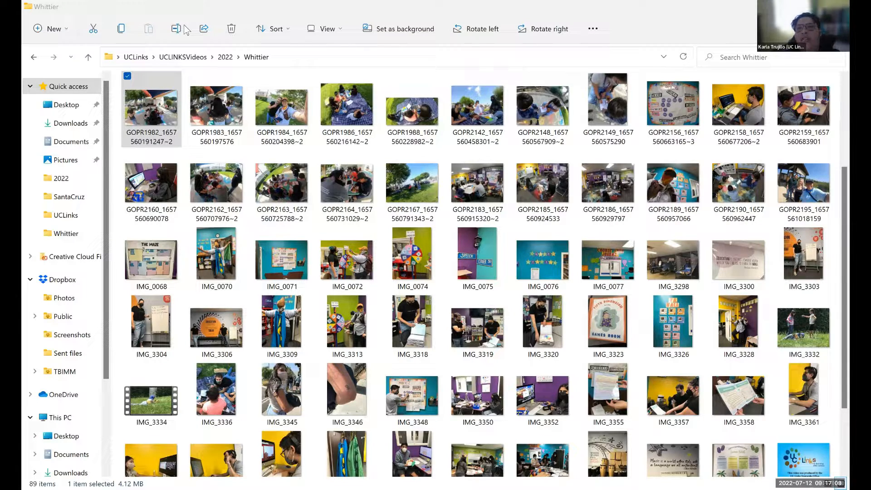
{"action": "left_click", "coordinate": [167, 121]}
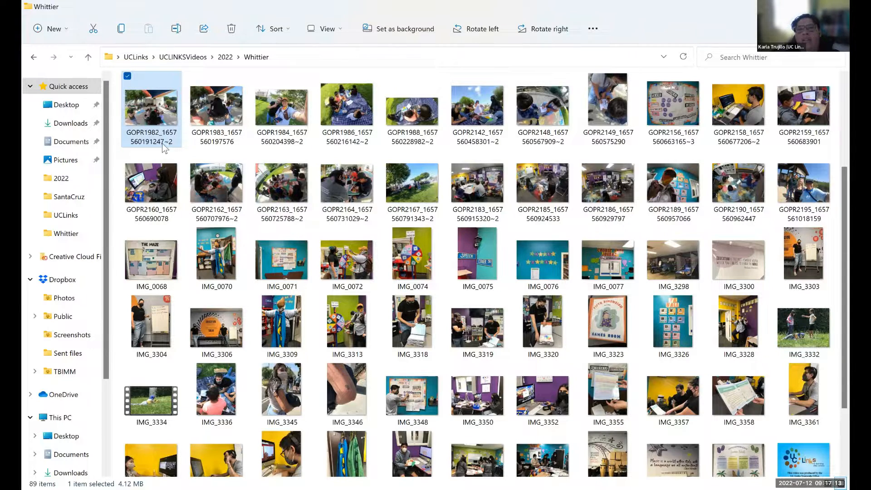
{"action": "double_click", "coordinate": [164, 114]}
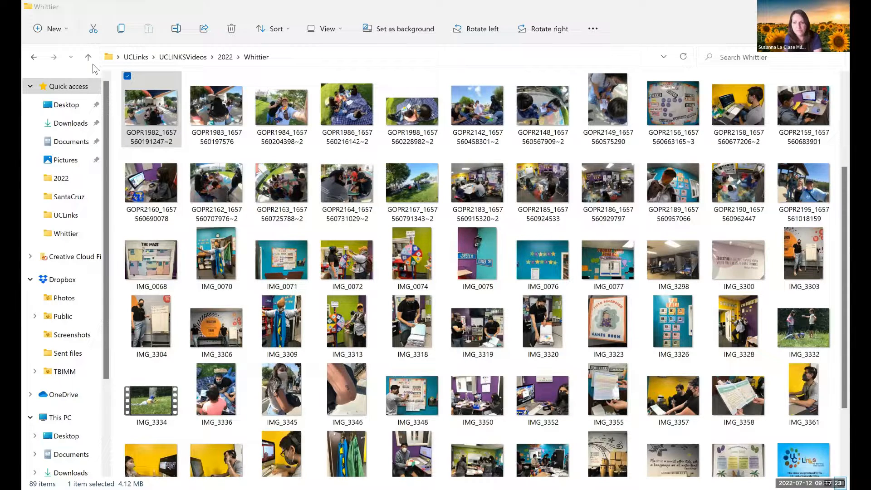
{"action": "left_click", "coordinate": [639, 69]}
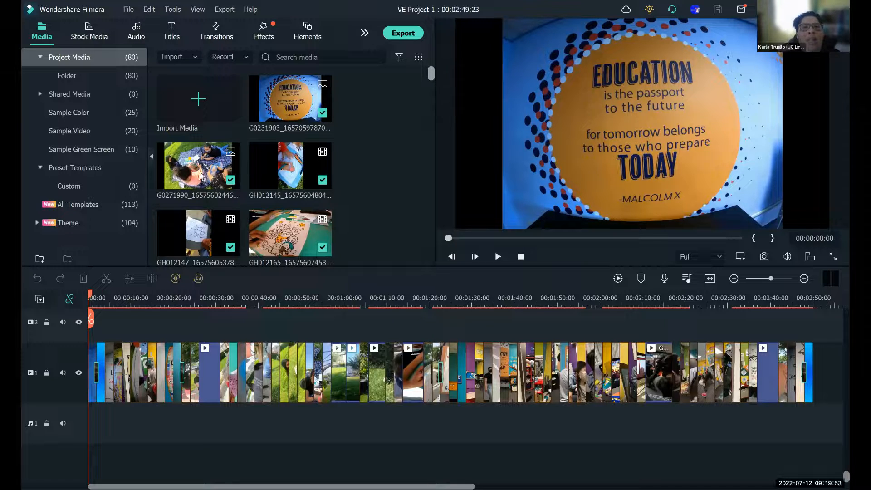
- In Wondershare Filmora, preview the GOPR1910 word-wall photo from the project media and look along the timeline
{"action": "scroll", "coordinate": [201, 173], "scroll_direction": "down", "scroll_amount": 1}
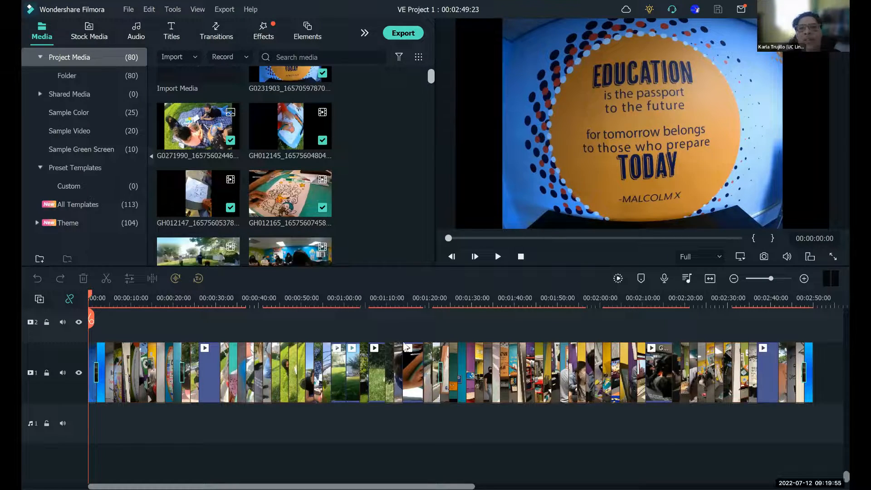
{"action": "left_click", "coordinate": [498, 257]}
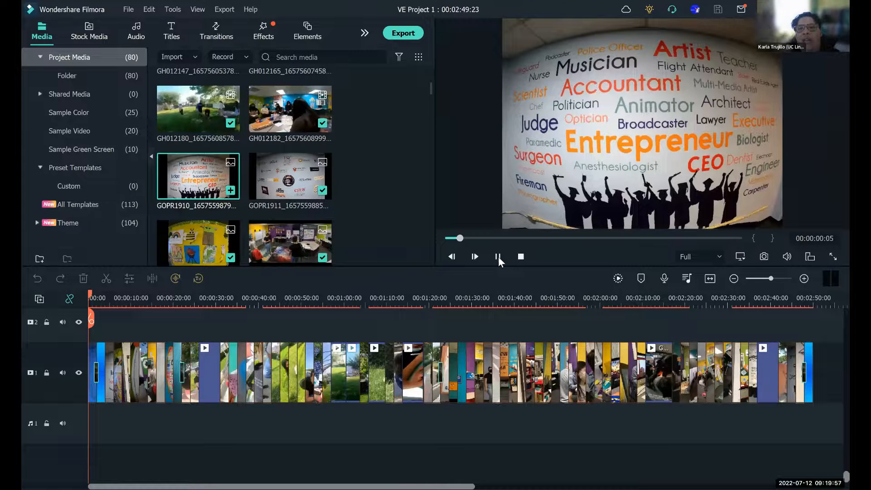
{"action": "key", "text": "space"}
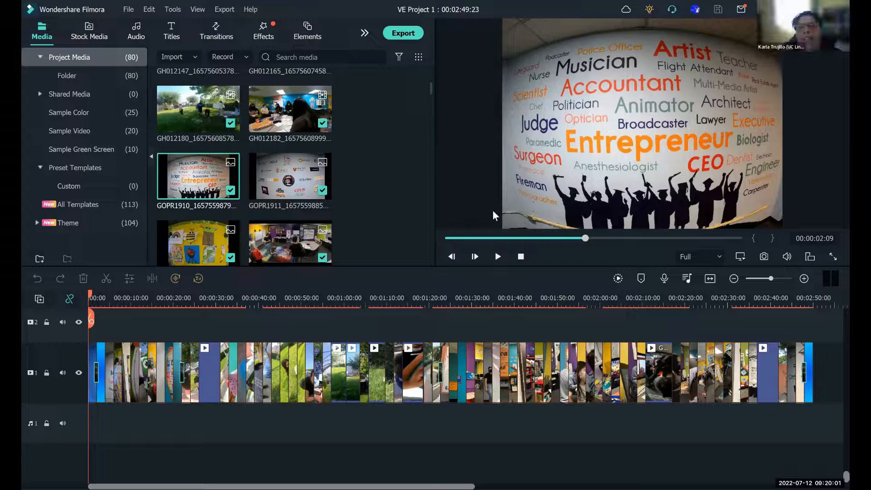
{"action": "left_click_drag", "start_coordinate": [312, 487], "coordinate": [381, 486]}
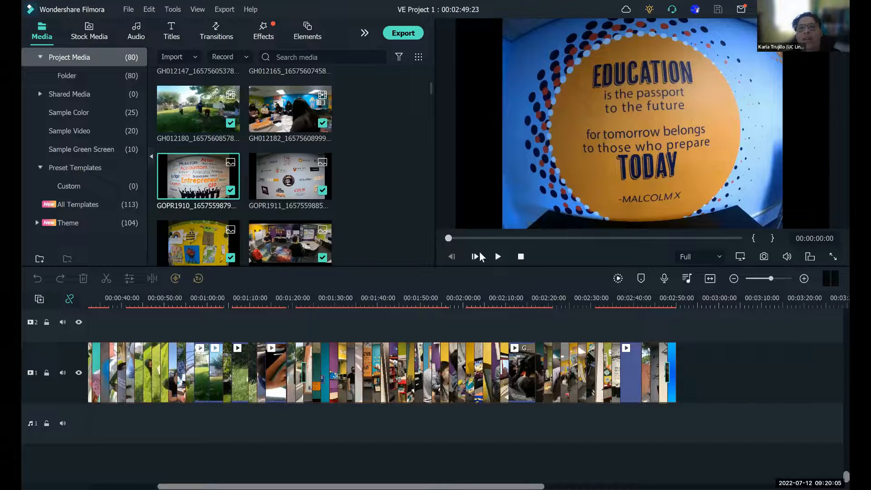
{"action": "left_click", "coordinate": [498, 255]}
{"action": "key", "text": "space"}
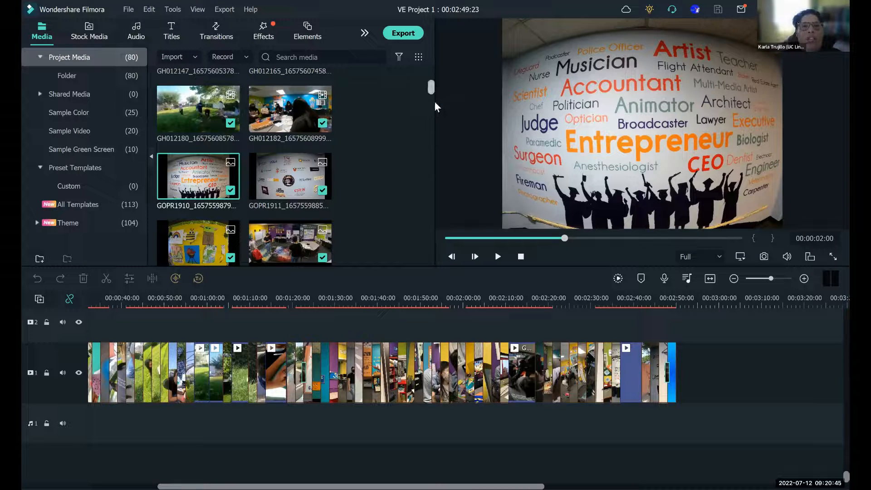
- Preview the GOPR1922 photo of the purple robot drawing from the project media
{"action": "scroll", "coordinate": [436, 106], "scroll_direction": "down", "scroll_amount": 5}
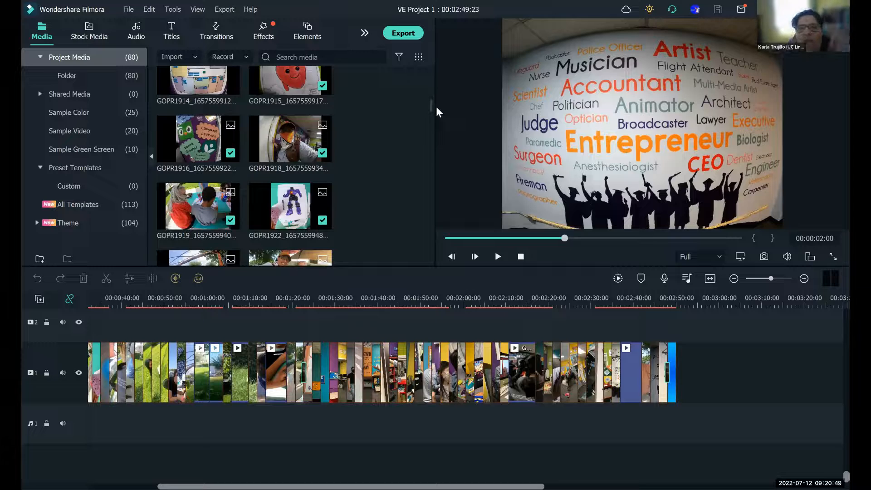
{"action": "left_click", "coordinate": [293, 219]}
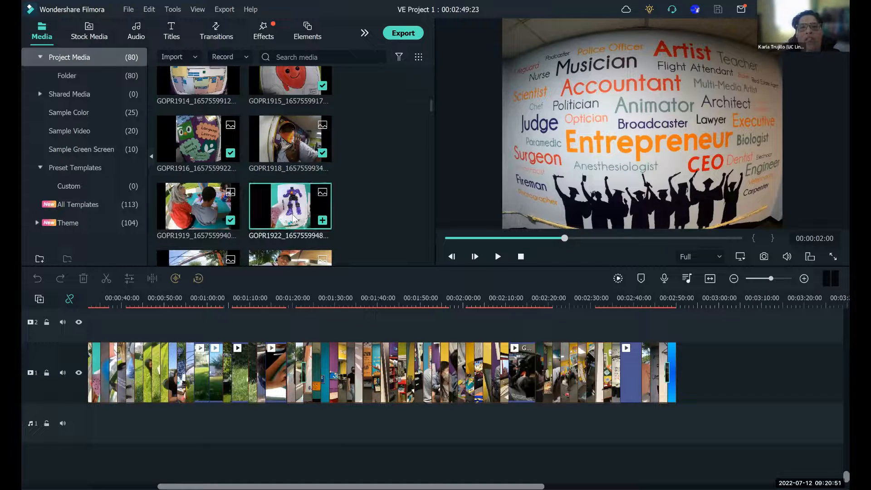
{"action": "left_click", "coordinate": [498, 257]}
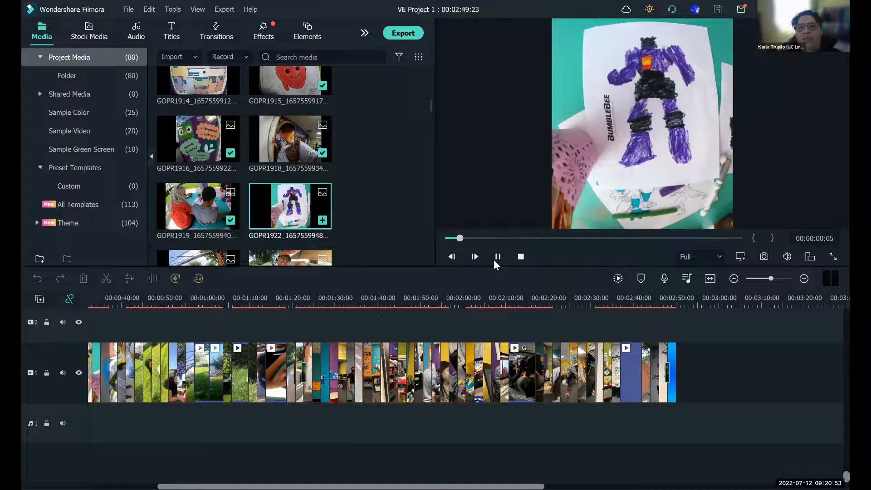
{"action": "left_click", "coordinate": [494, 260]}
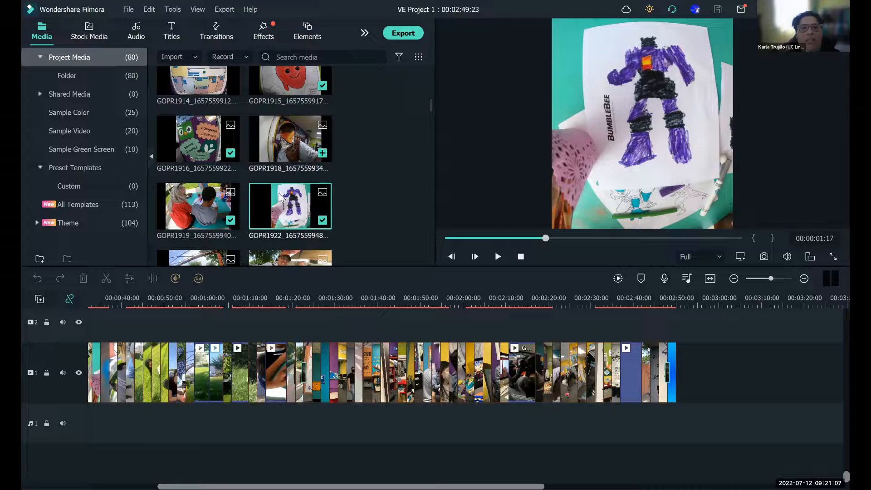
{"action": "key", "text": "space"}
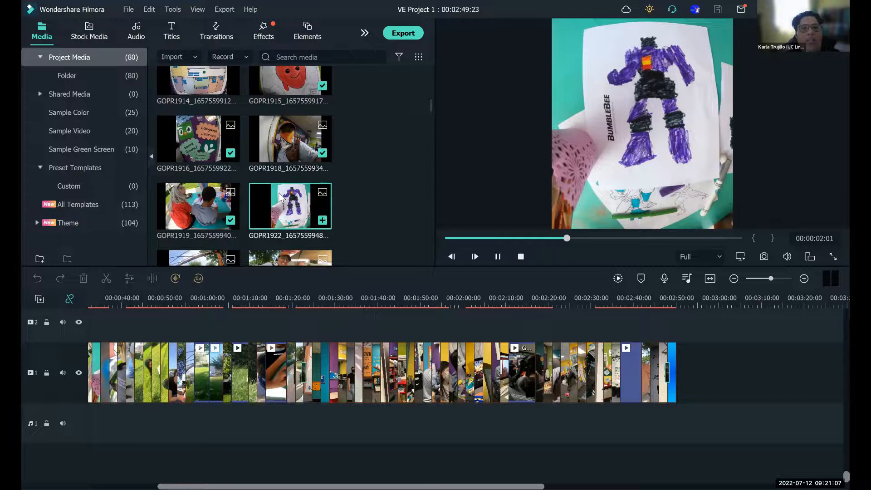
{"action": "left_click", "coordinate": [497, 257]}
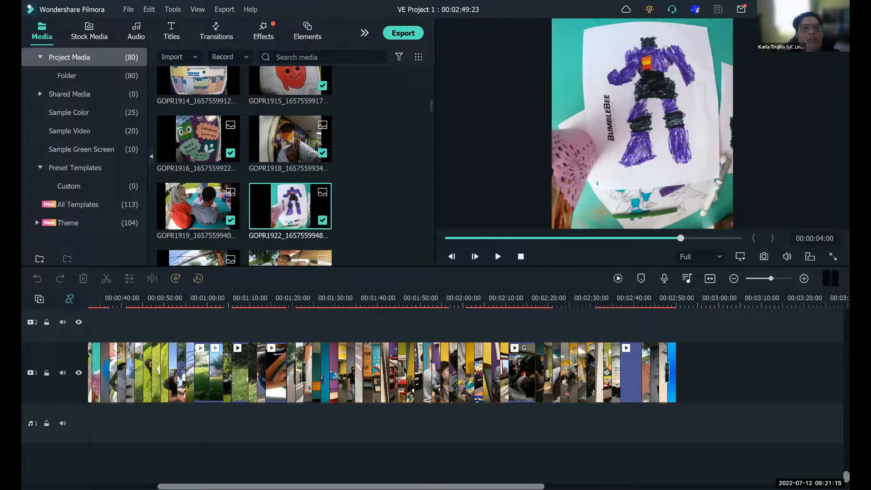
- Return to the beginning of the timeline and preview the G0231903 education quote photo from the project media
{"action": "left_click", "coordinate": [351, 486]}
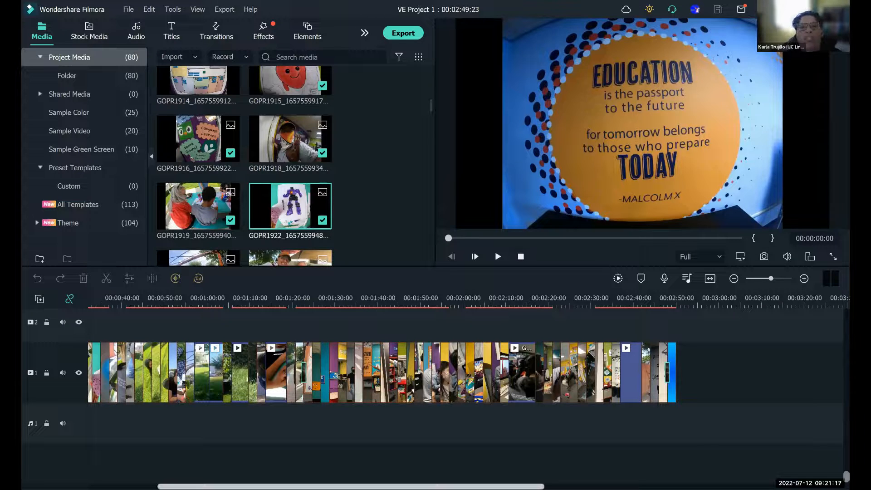
{"action": "left_click_drag", "start_coordinate": [351, 486], "coordinate": [280, 486]}
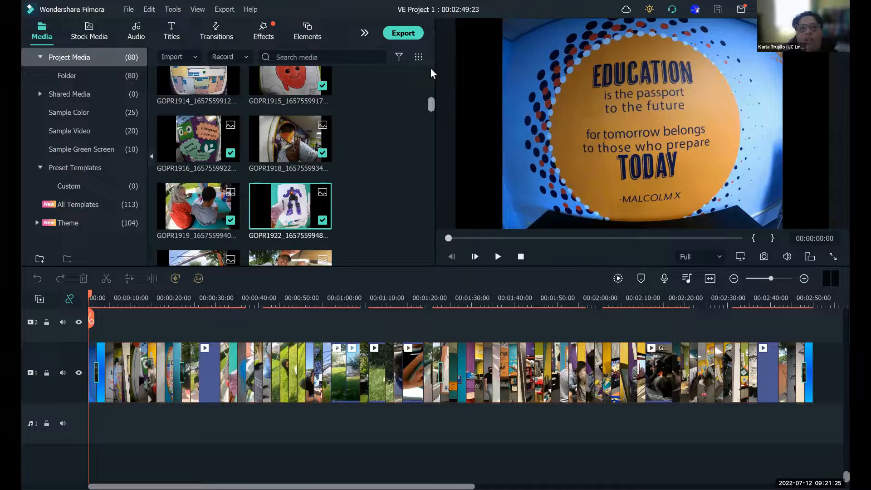
{"action": "scroll", "coordinate": [301, 114], "scroll_direction": "up", "scroll_amount": 5}
{"action": "double_click", "coordinate": [301, 114]}
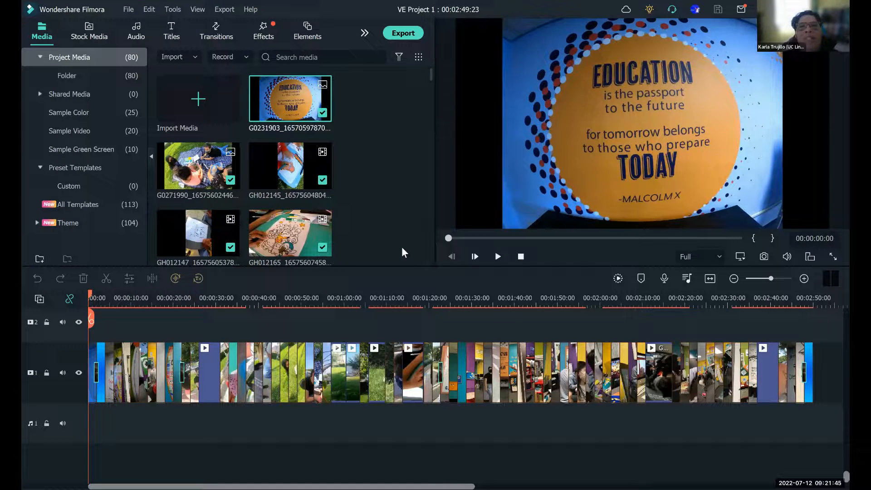
- Crop the education quote photo at the start of the timeline with a Custom ratio to about 4767 x 3797
{"action": "left_click", "coordinate": [603, 176]}
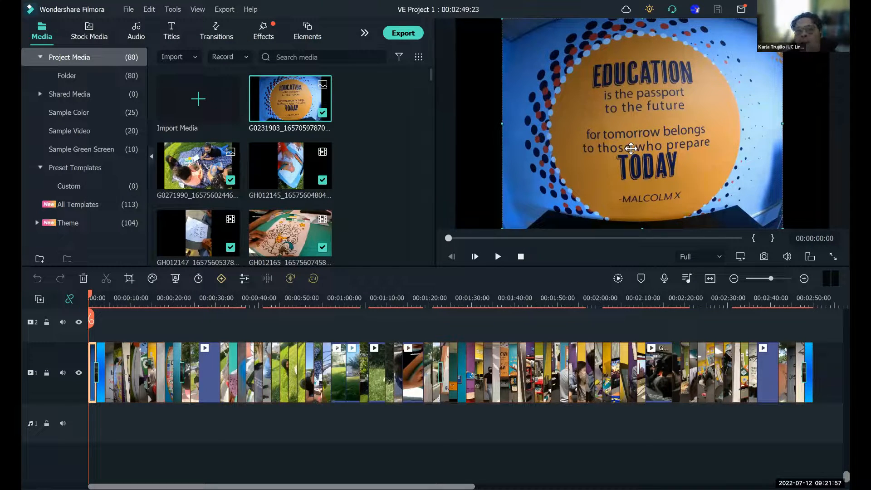
{"action": "left_click", "coordinate": [129, 279]}
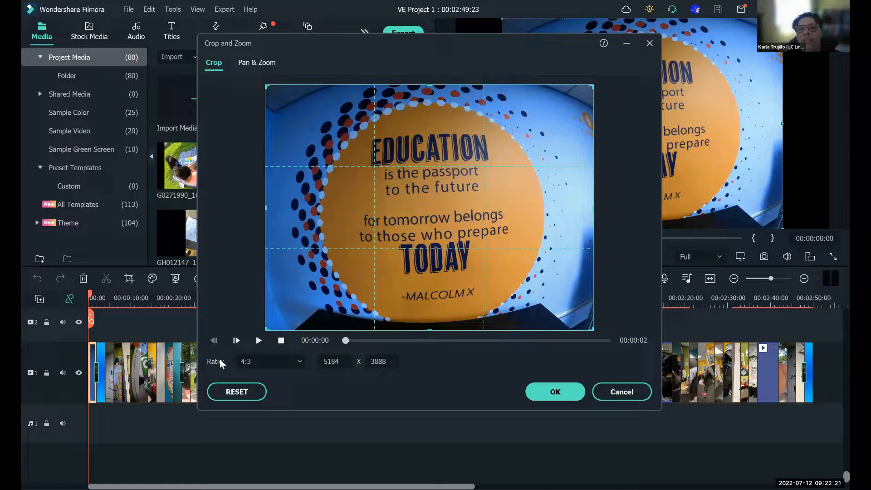
{"action": "left_click", "coordinate": [298, 362]}
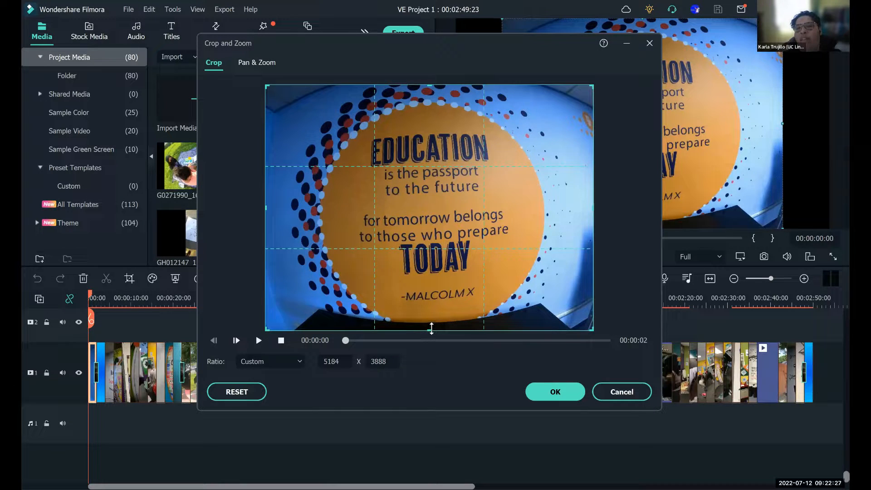
{"action": "left_click_drag", "start_coordinate": [432, 329], "coordinate": [432, 322]}
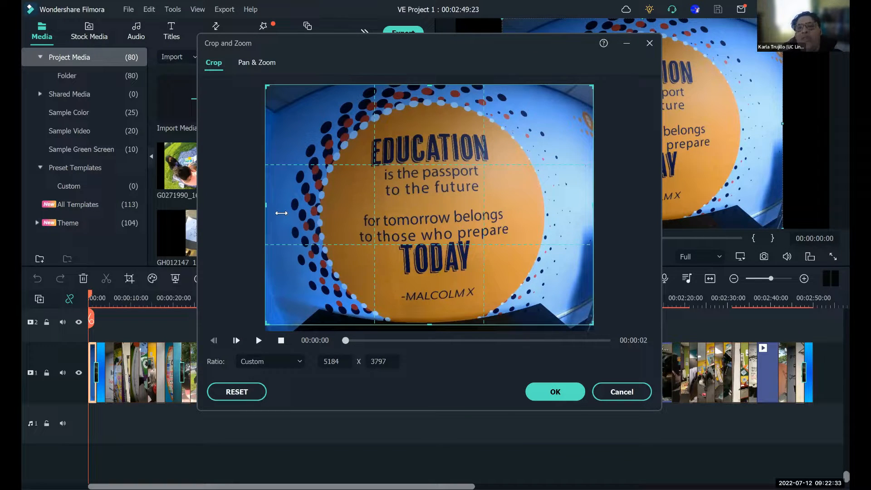
{"action": "left_click_drag", "start_coordinate": [282, 212], "coordinate": [298, 213]}
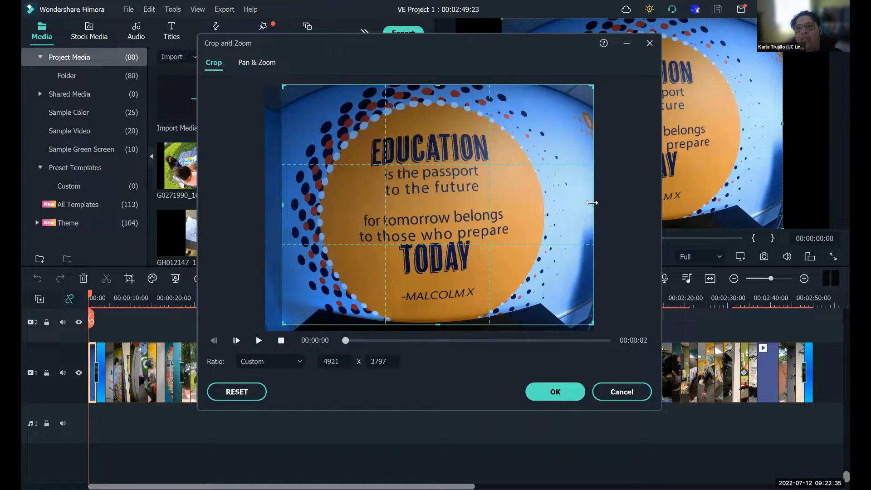
{"action": "left_click_drag", "start_coordinate": [592, 202], "coordinate": [583, 207]}
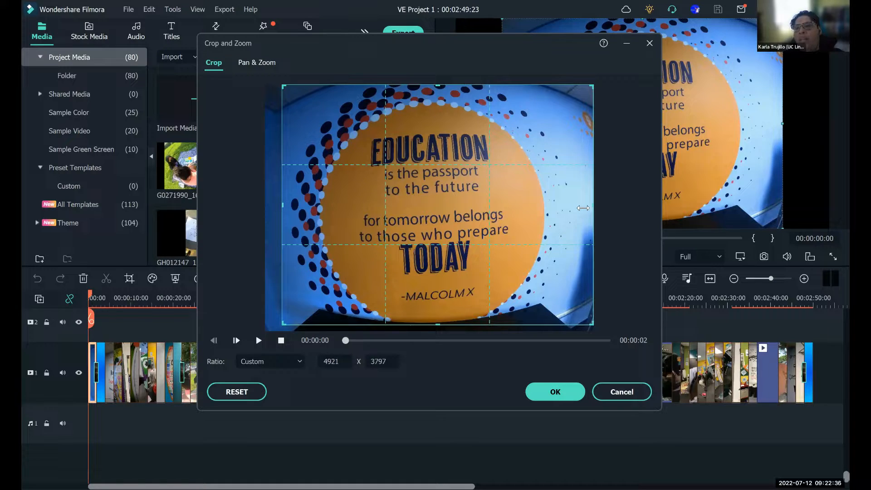
{"action": "left_click", "coordinate": [543, 391]}
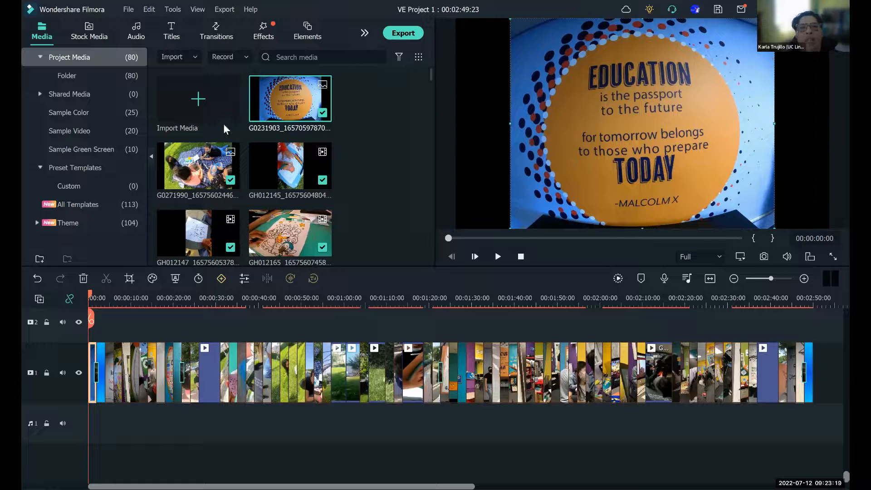
- Preview the G0271990 picnic blanket photo and browse the project media down to the GOPR2142 and GOPR2148 photos
{"action": "left_click", "coordinate": [203, 168]}
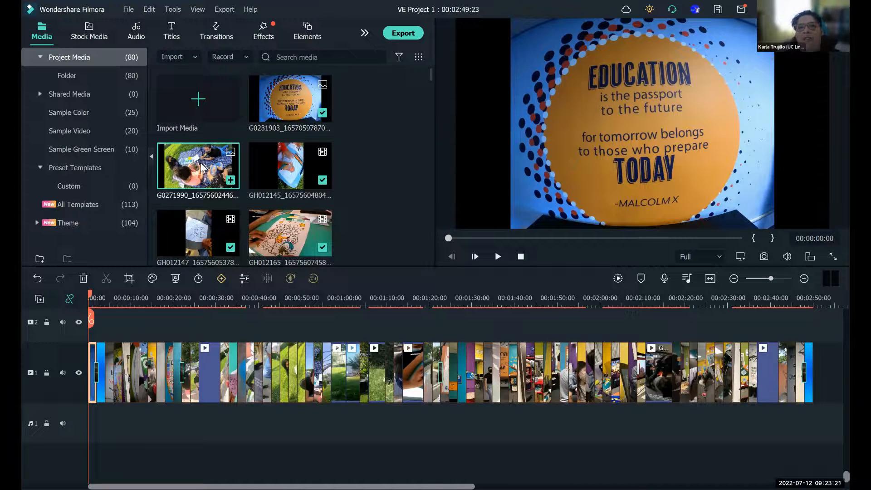
{"action": "double_click", "coordinate": [203, 167]}
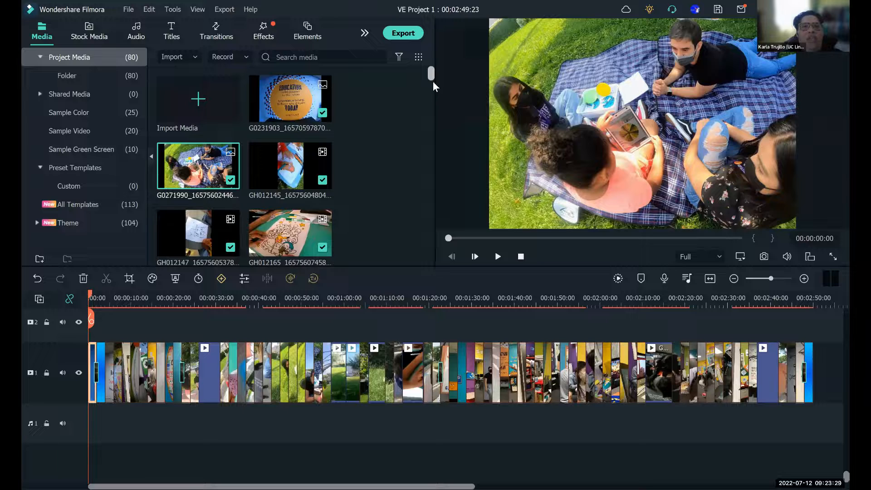
{"action": "scroll", "coordinate": [433, 82], "scroll_direction": "down", "scroll_amount": 1}
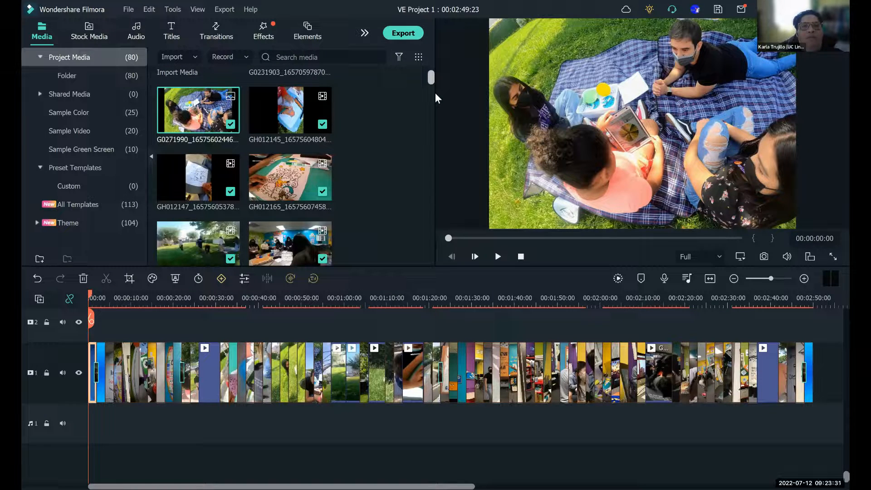
{"action": "scroll", "coordinate": [435, 100], "scroll_direction": "down", "scroll_amount": 2}
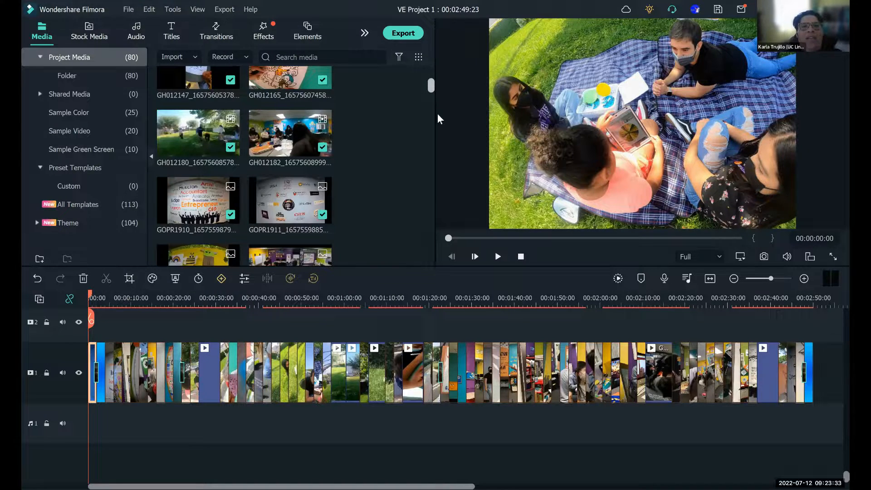
{"action": "scroll", "coordinate": [439, 123], "scroll_direction": "down", "scroll_amount": 3}
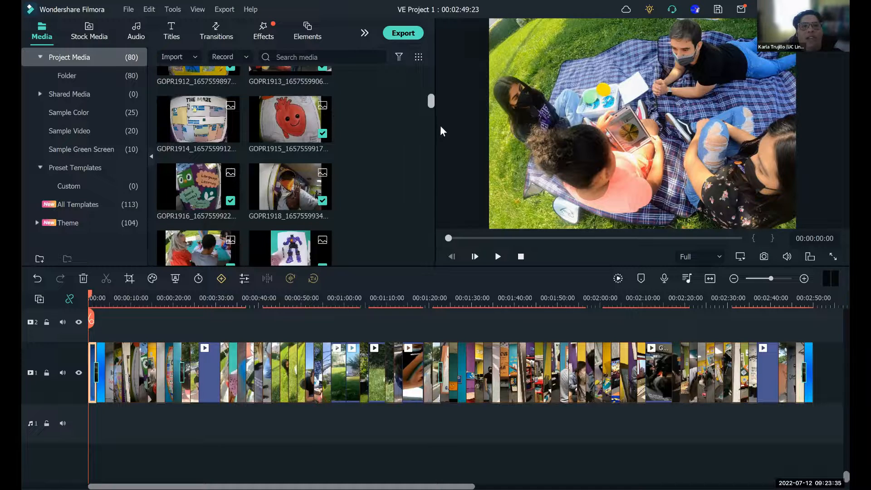
{"action": "scroll", "coordinate": [441, 128], "scroll_direction": "down", "scroll_amount": 5}
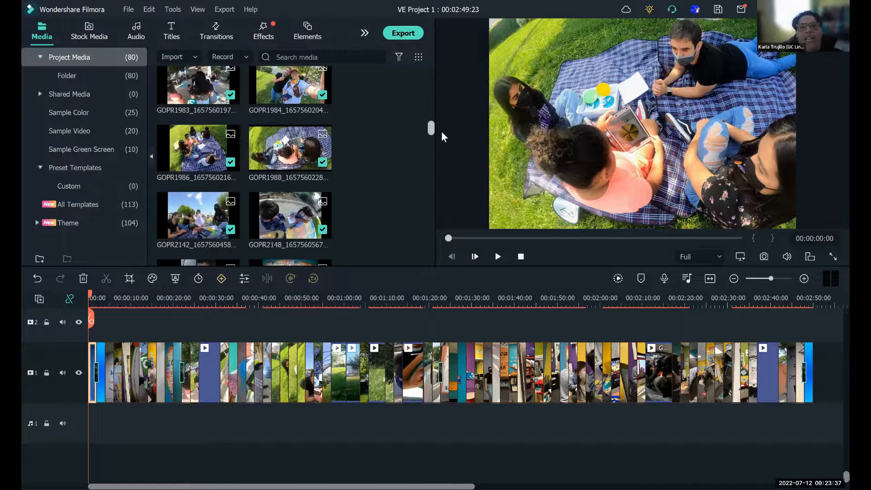
{"action": "scroll", "coordinate": [442, 136], "scroll_direction": "down", "scroll_amount": 1}
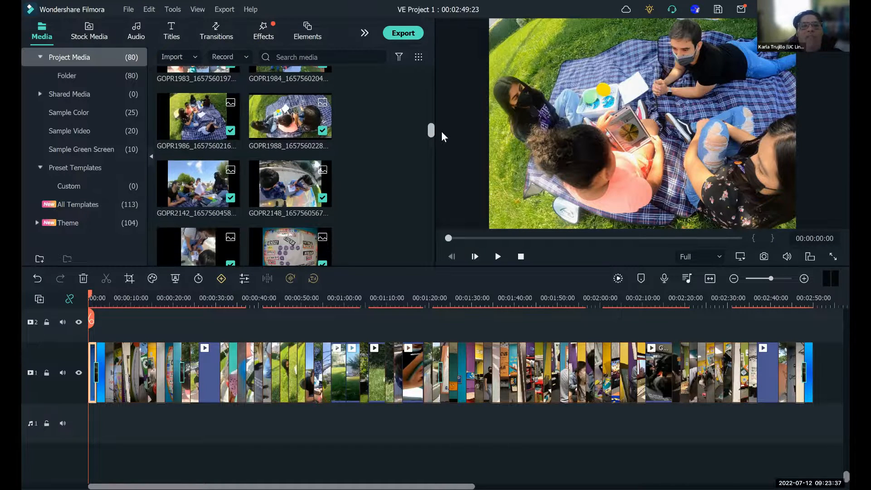
- Preview the GOPR2142 photo from the project media and check the existing crop of the education quote photo
{"action": "double_click", "coordinate": [191, 193]}
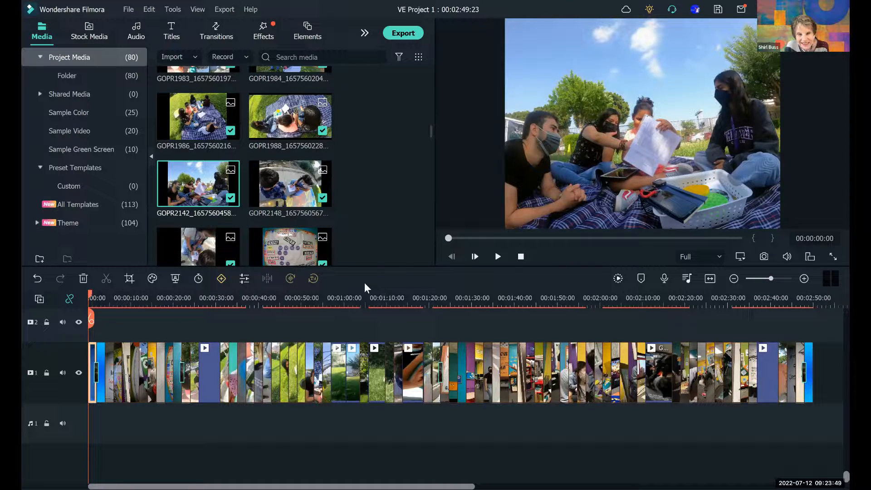
{"action": "left_click", "coordinate": [132, 276]}
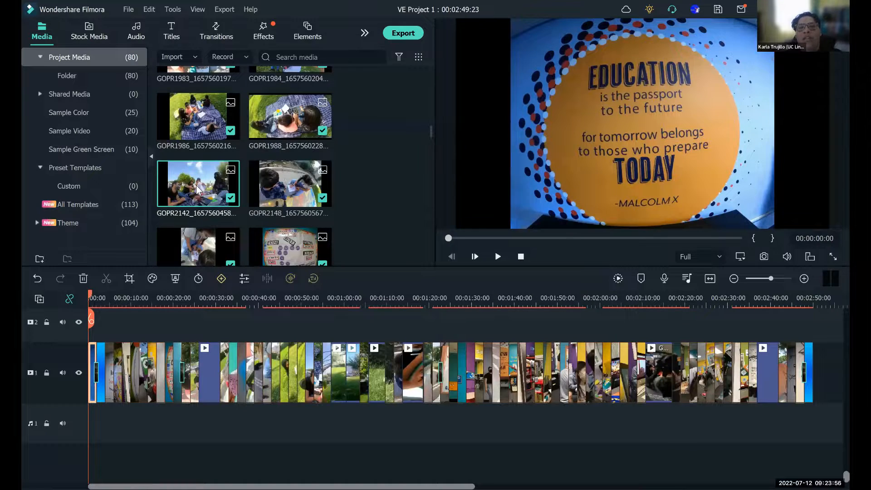
{"action": "double_click", "coordinate": [196, 186]}
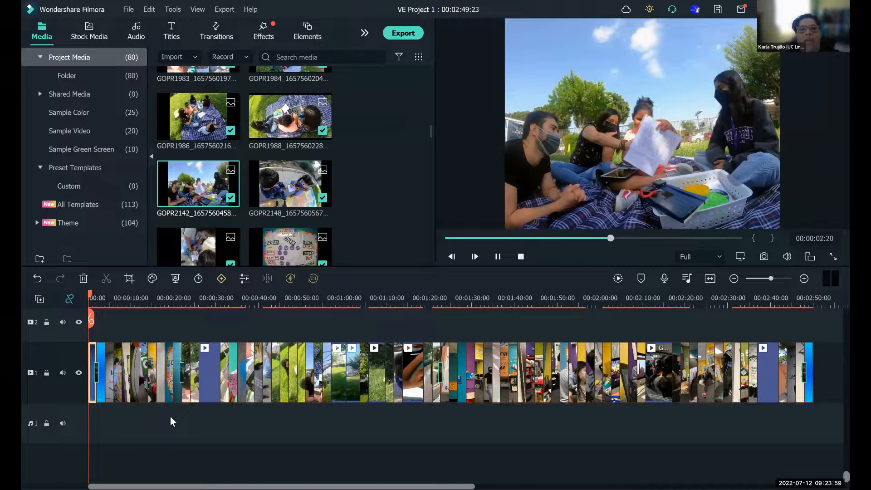
{"action": "left_click", "coordinate": [131, 277]}
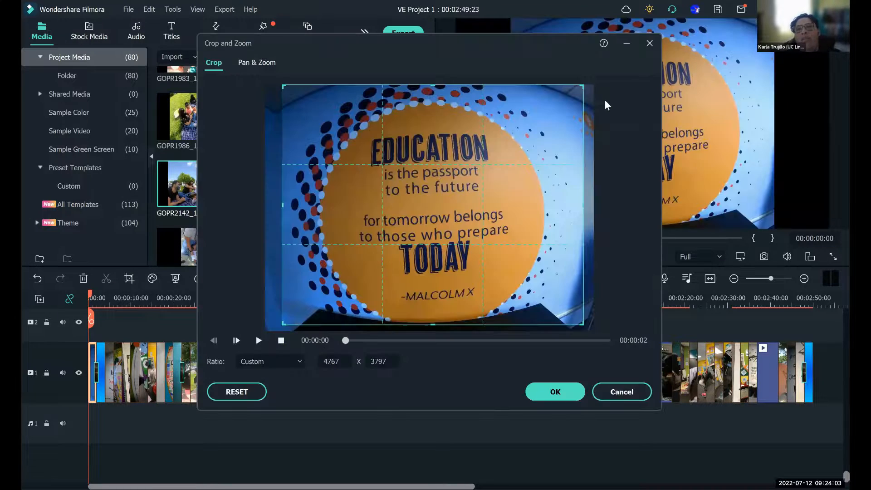
{"action": "left_click", "coordinate": [549, 392]}
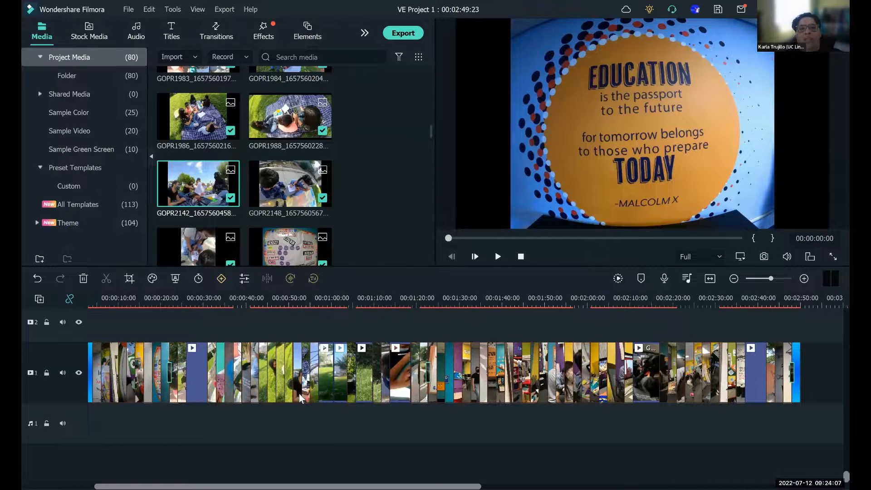
- Re-crop the GOPR2142 picnic photo in the timeline with a Custom ratio to about 3969 x 3235
{"action": "left_click", "coordinate": [299, 393]}
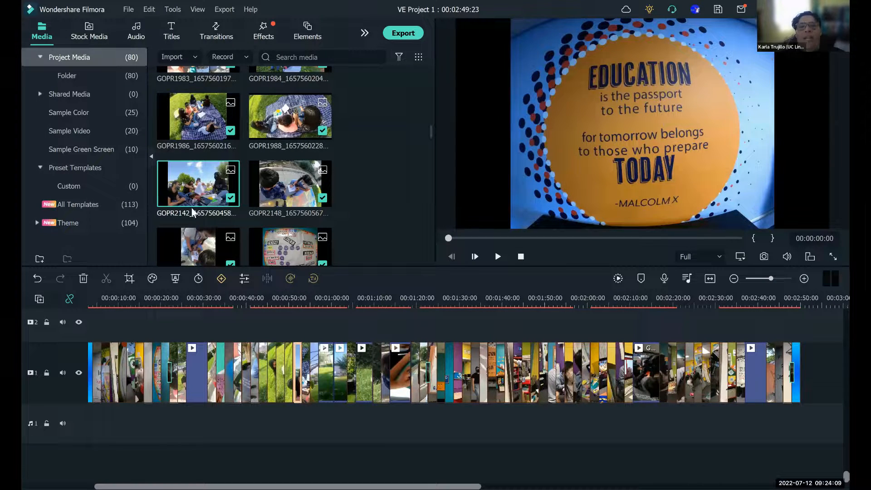
{"action": "key", "text": "space"}
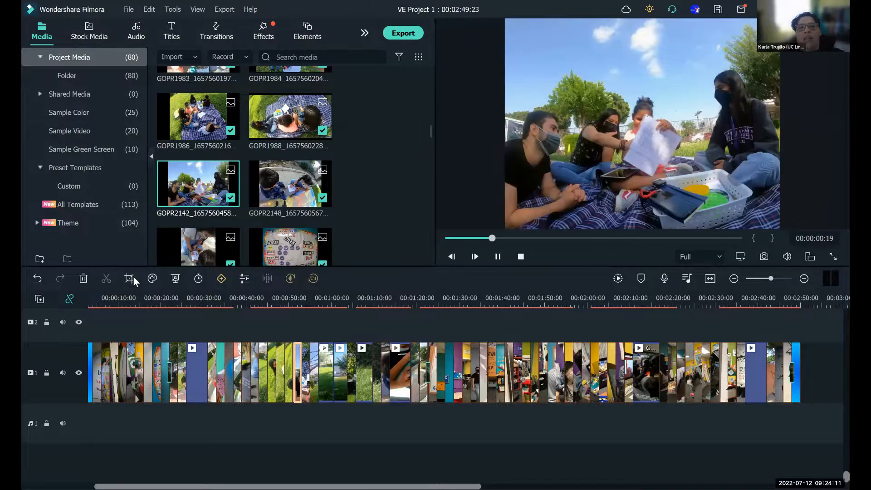
{"action": "left_click", "coordinate": [130, 278]}
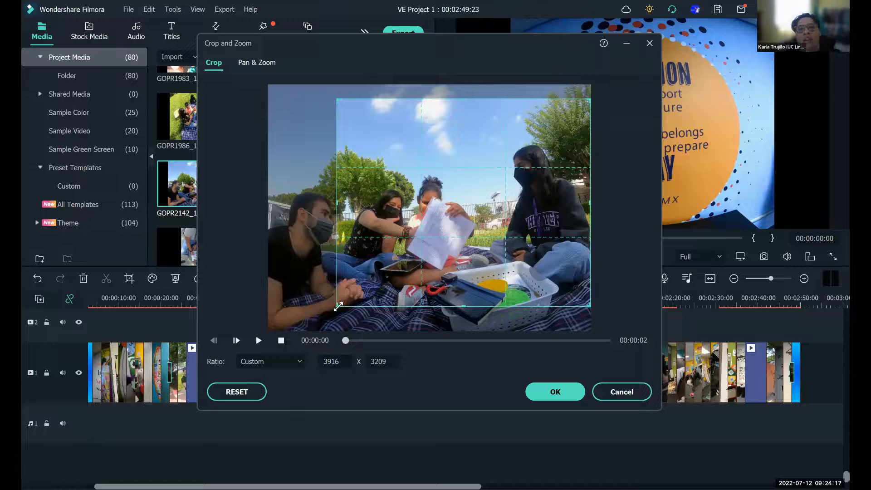
{"action": "left_click_drag", "start_coordinate": [338, 306], "coordinate": [298, 361]}
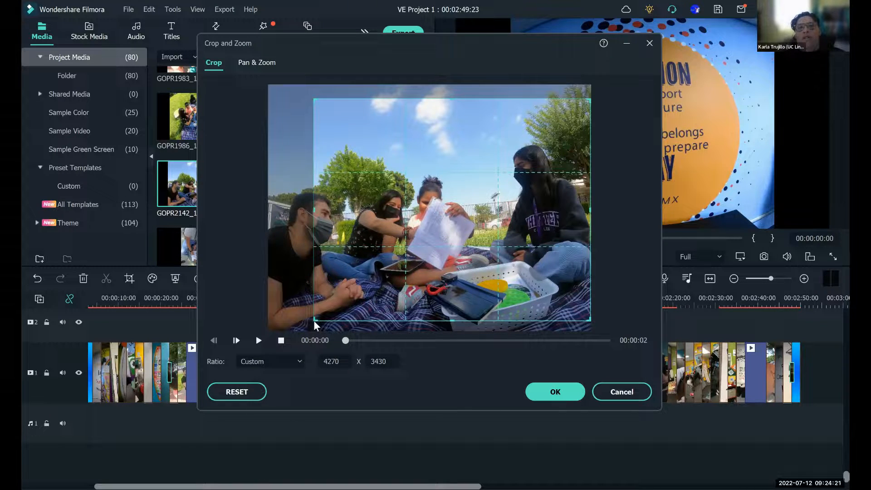
{"action": "left_click_drag", "start_coordinate": [314, 320], "coordinate": [268, 330]}
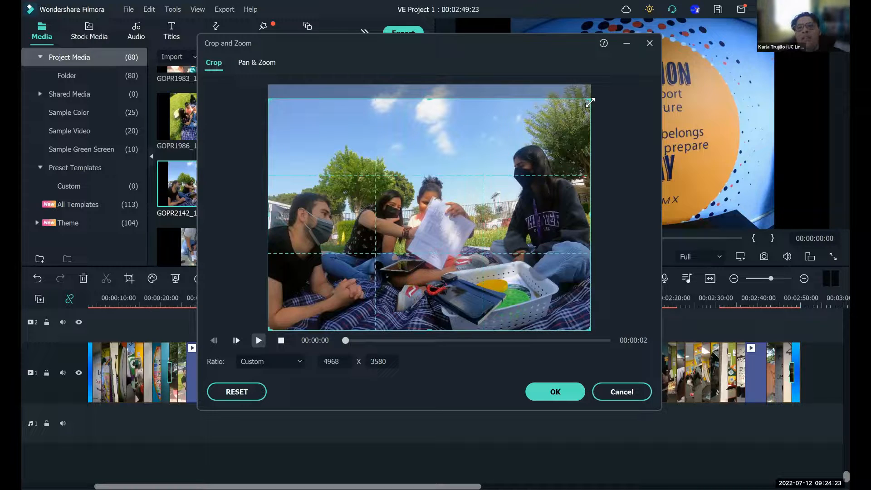
{"action": "left_click_drag", "start_coordinate": [590, 103], "coordinate": [590, 85]}
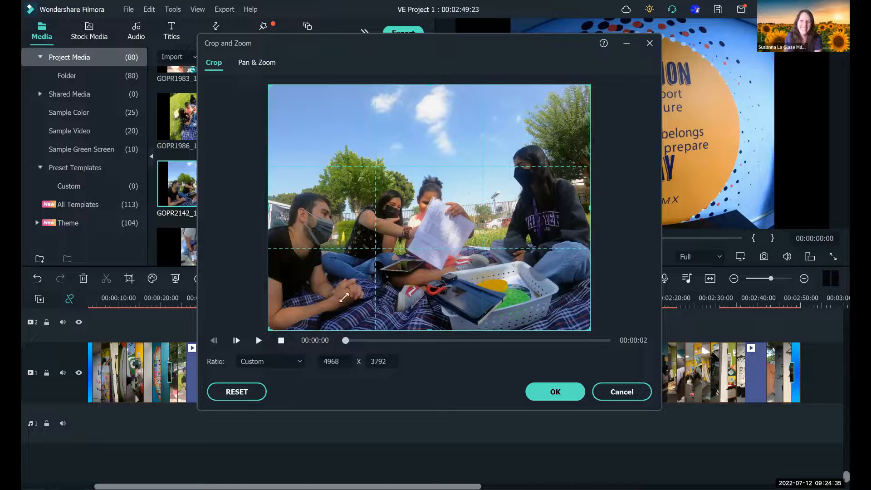
{"action": "left_click_drag", "start_coordinate": [270, 329], "coordinate": [333, 295]}
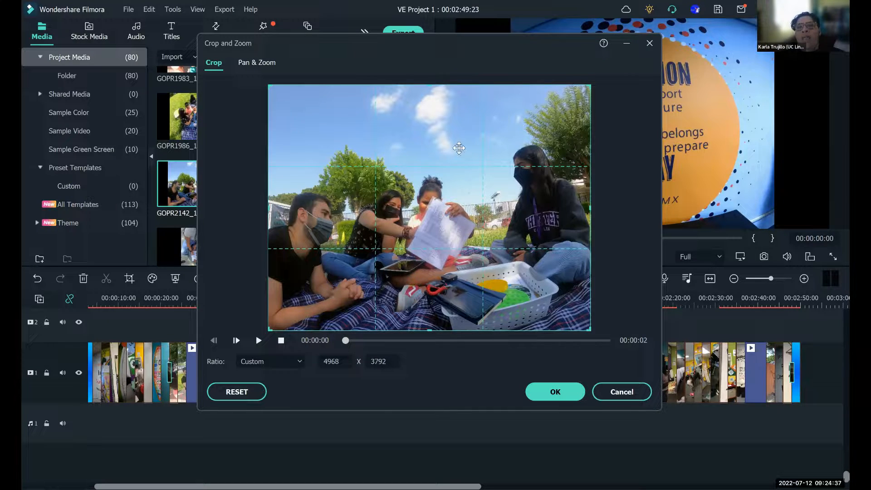
{"action": "left_click_drag", "start_coordinate": [459, 86], "coordinate": [460, 110]}
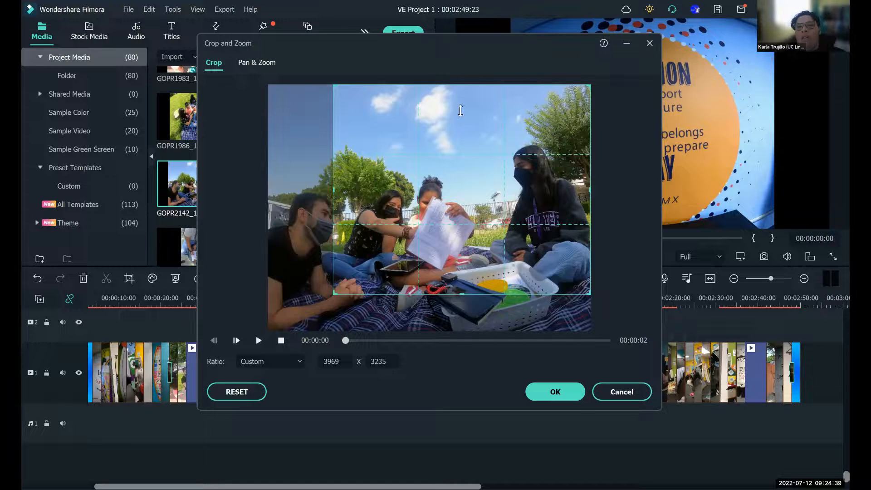
{"action": "left_click", "coordinate": [566, 392]}
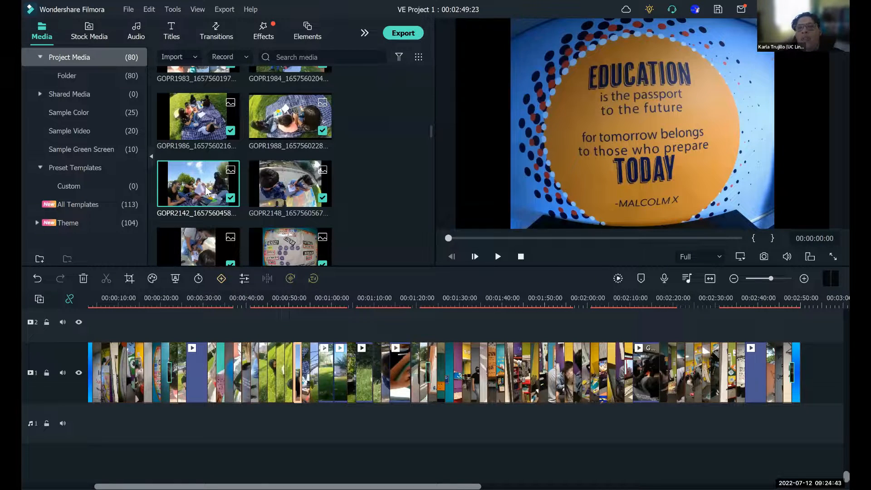
- Preview the original GOPR2142 photo and compare it with its cropped version at about 00:00:52 in the timeline
{"action": "key", "text": "space"}
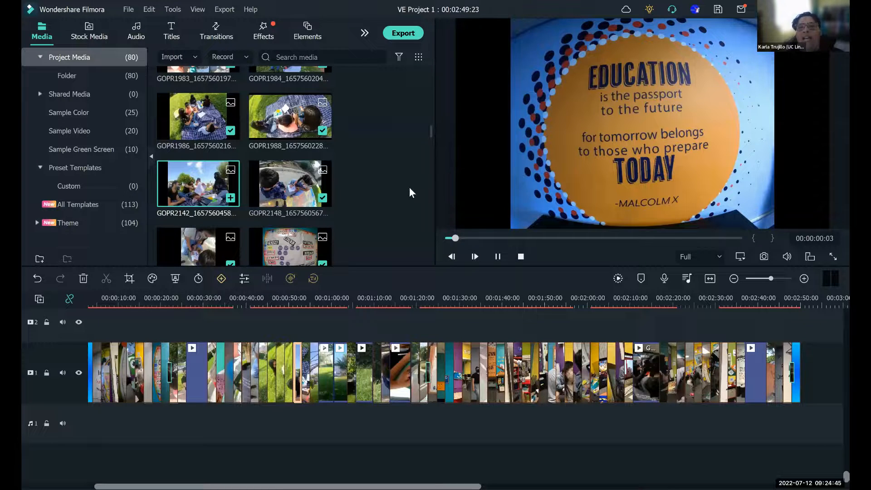
{"action": "left_click", "coordinate": [498, 256]}
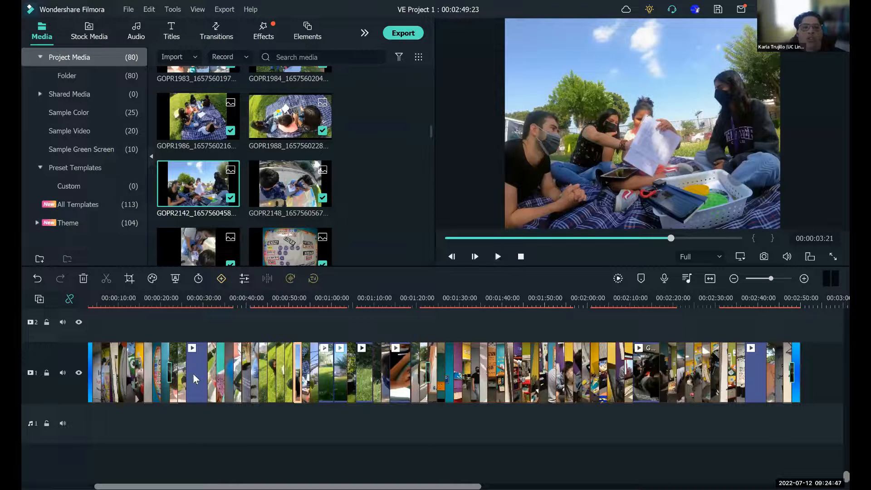
{"action": "left_click", "coordinate": [272, 302]}
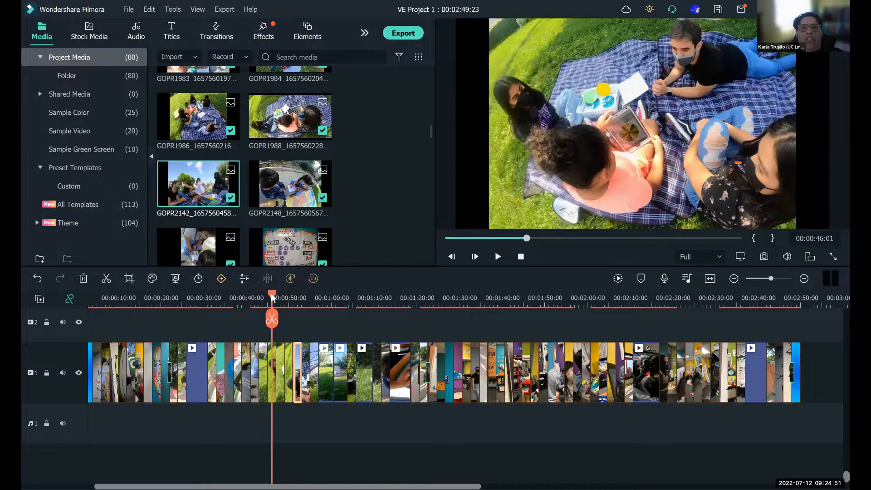
{"action": "left_click", "coordinate": [254, 300]}
{"action": "left_click", "coordinate": [240, 299]}
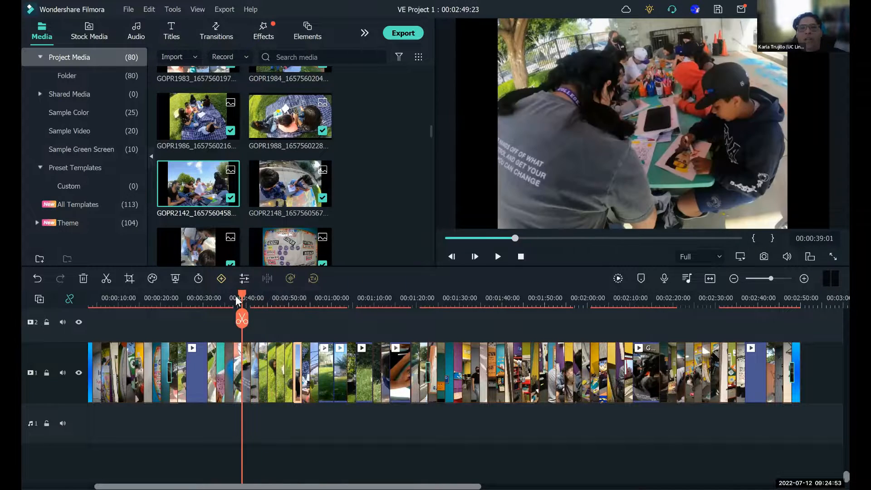
{"action": "left_click_drag", "start_coordinate": [267, 297], "coordinate": [292, 300]}
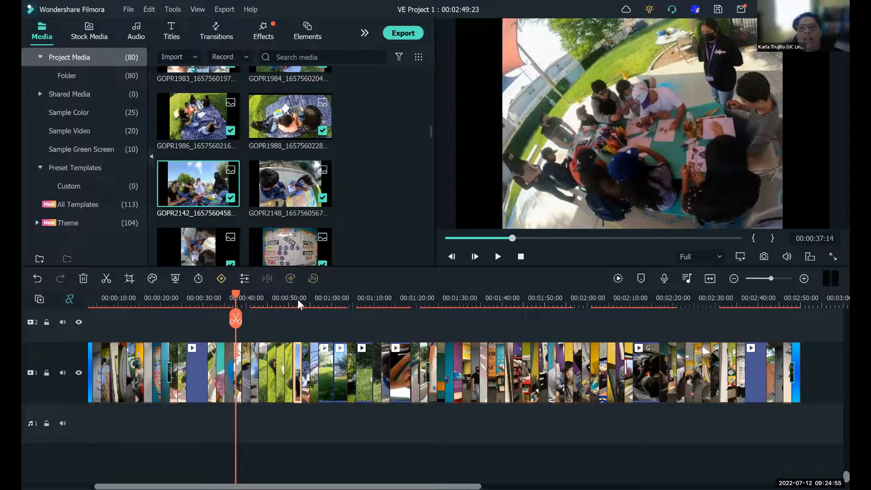
{"action": "left_click", "coordinate": [298, 298]}
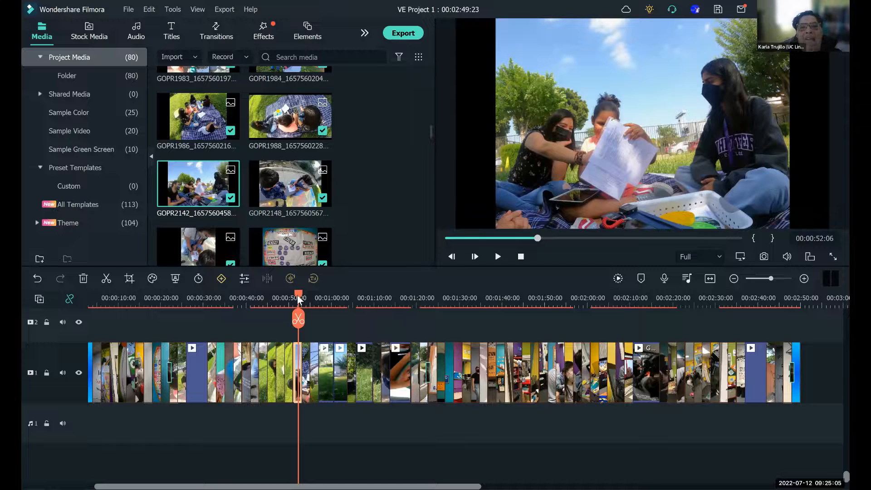
- Examine the vertical picnic photo at about 00:00:54 and return to the beginning of the timeline
{"action": "left_click", "coordinate": [308, 301]}
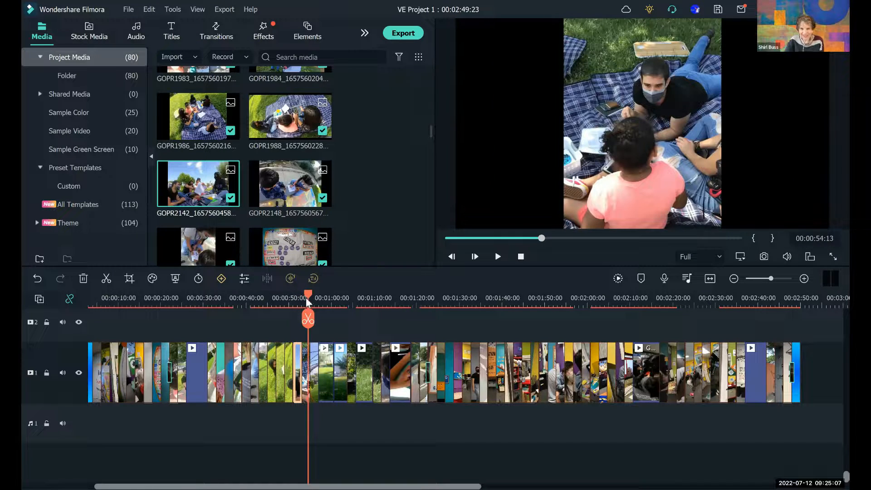
{"action": "left_click", "coordinate": [307, 300]}
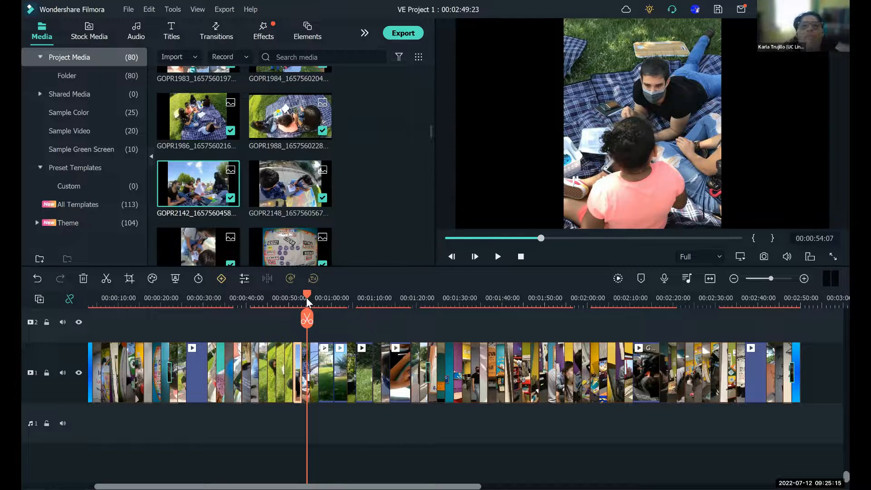
{"action": "left_click_drag", "start_coordinate": [306, 295], "coordinate": [594, 285]}
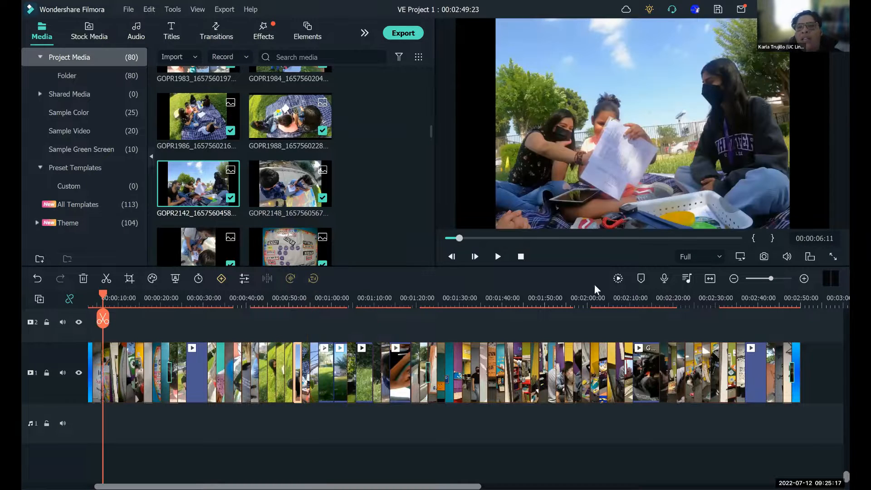
{"action": "key", "text": "Home"}
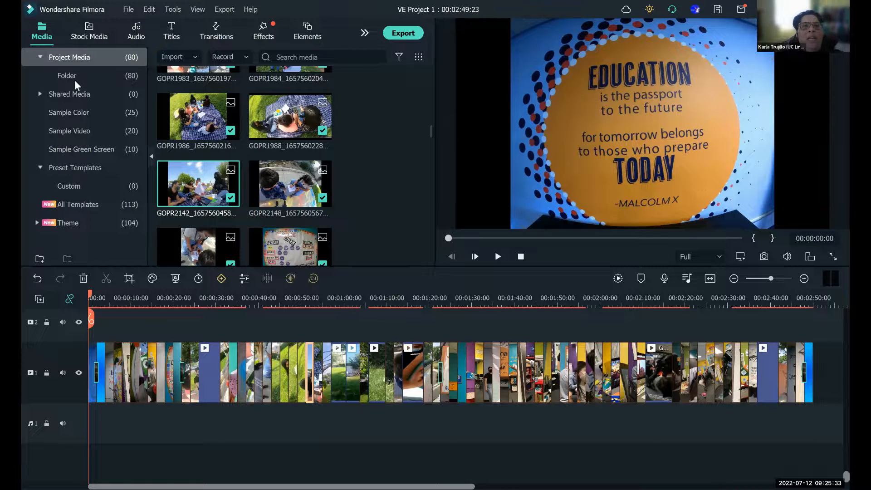
{"action": "left_click_drag", "start_coordinate": [431, 130], "coordinate": [433, 61]}
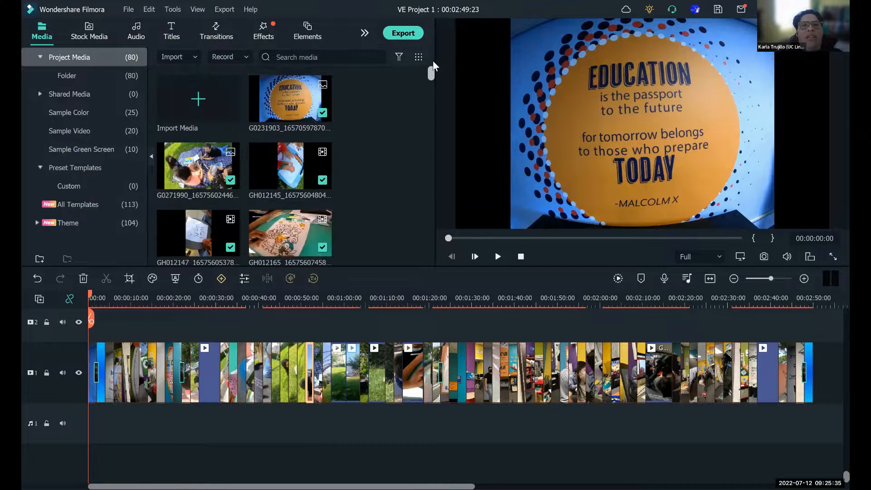
{"action": "left_click", "coordinate": [204, 110]}
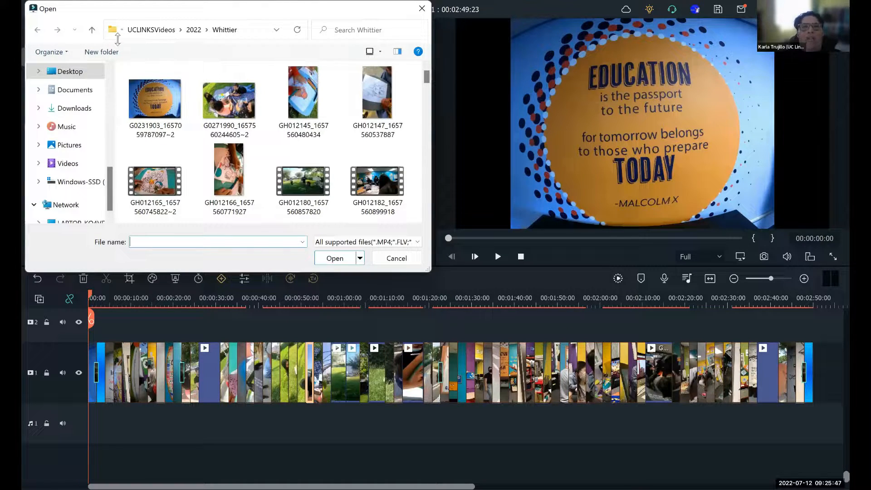
{"action": "left_click", "coordinate": [397, 259]}
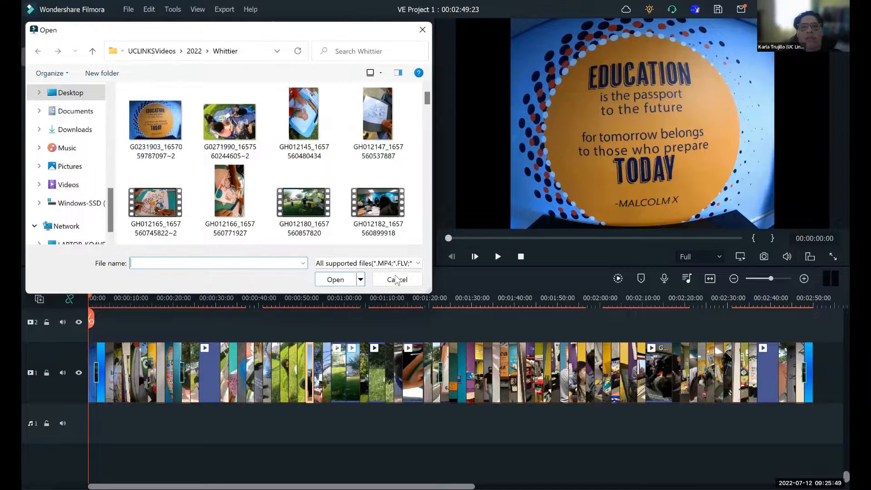
{"action": "left_click", "coordinate": [396, 279]}
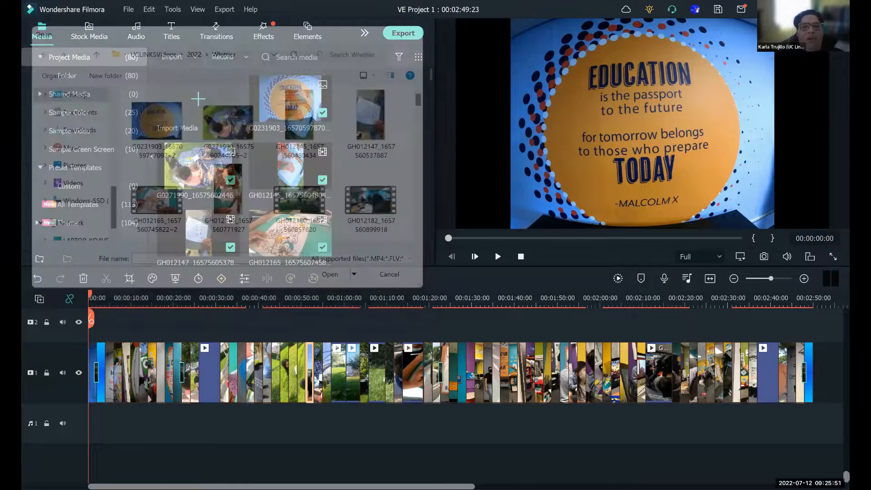
- Place the playhead in the empty space after the last timeline clip, at about 00:02:54
{"action": "scroll", "coordinate": [349, 323], "scroll_direction": "right", "scroll_amount": 10}
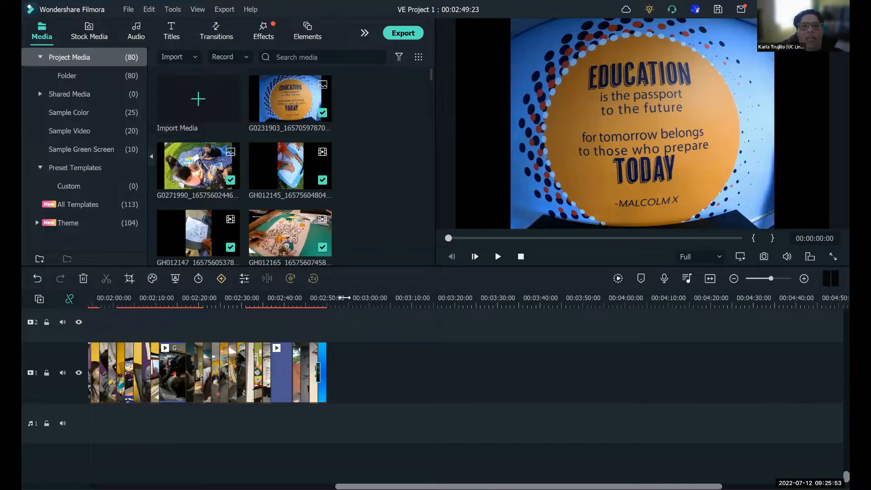
{"action": "left_click", "coordinate": [345, 321]}
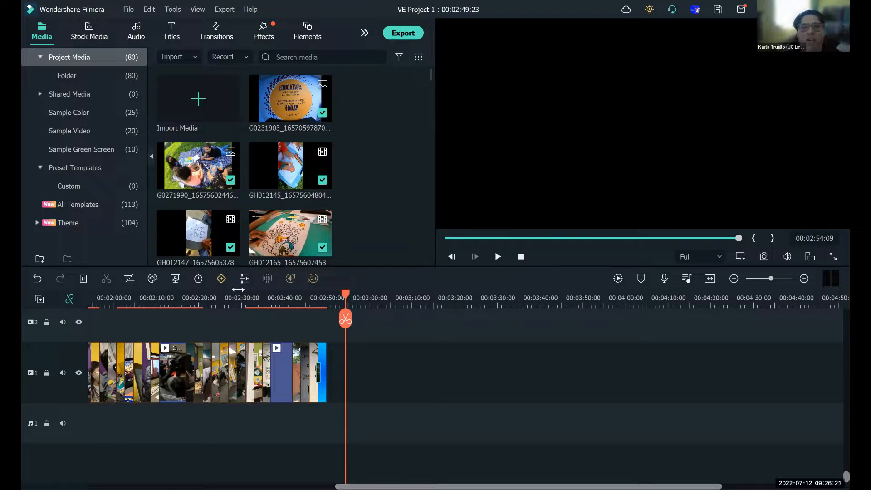
- Start a media import, open the 2022 folder and its Whittier subfolder, and look through the photos and videos
{"action": "left_click", "coordinate": [205, 110]}
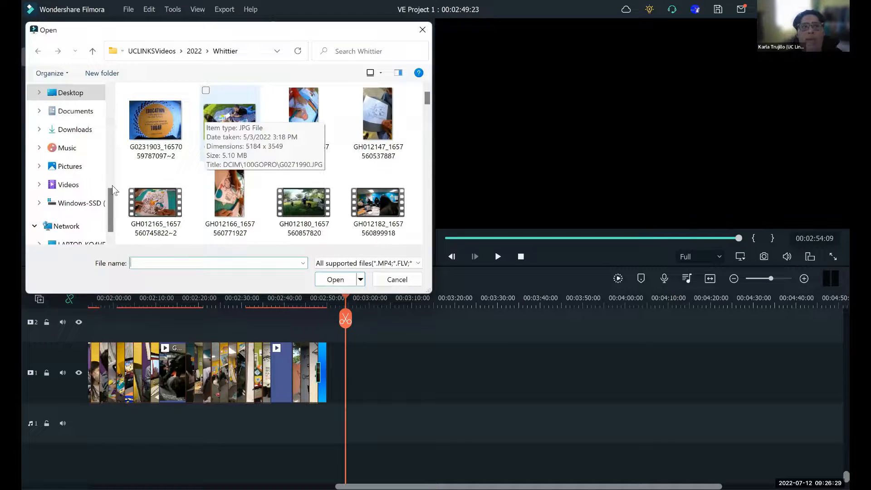
{"action": "scroll", "coordinate": [108, 162], "scroll_direction": "up", "scroll_amount": 5}
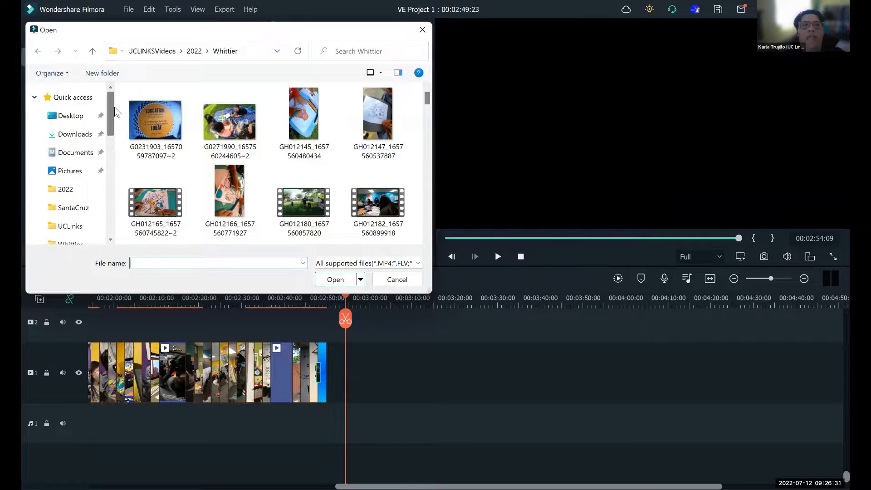
{"action": "scroll", "coordinate": [107, 120], "scroll_direction": "down", "scroll_amount": 1}
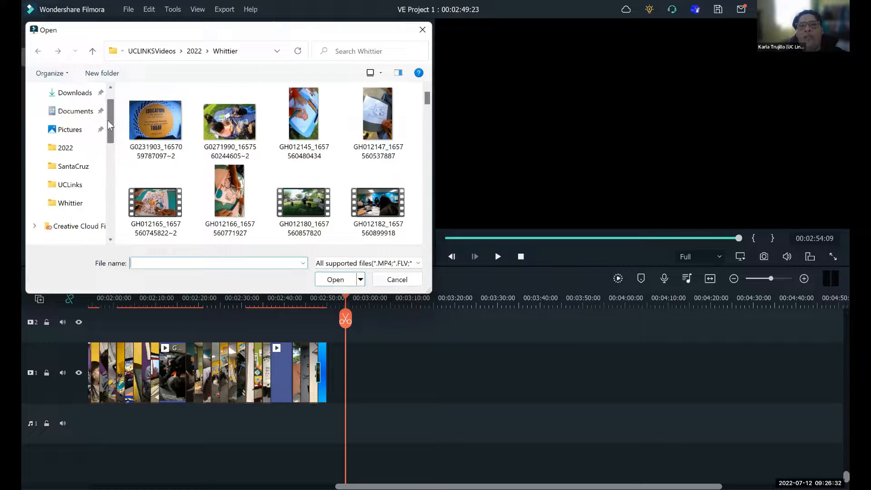
{"action": "left_click", "coordinate": [75, 148]}
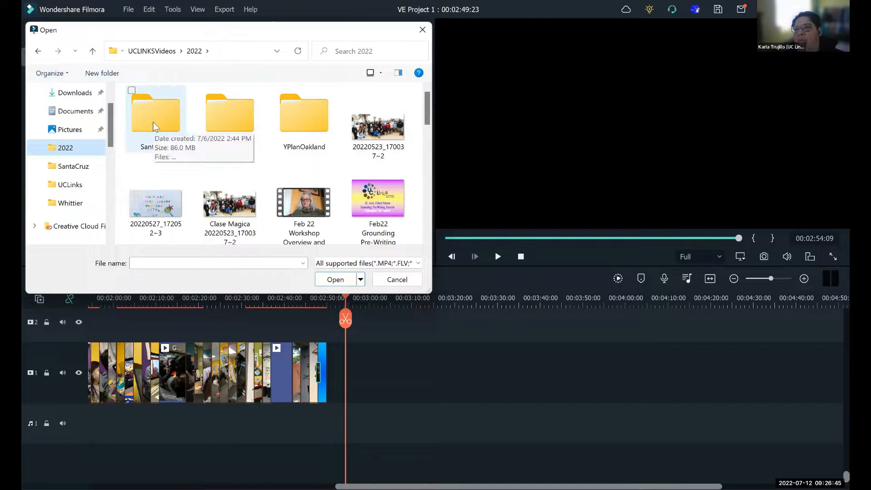
{"action": "double_click", "coordinate": [240, 130]}
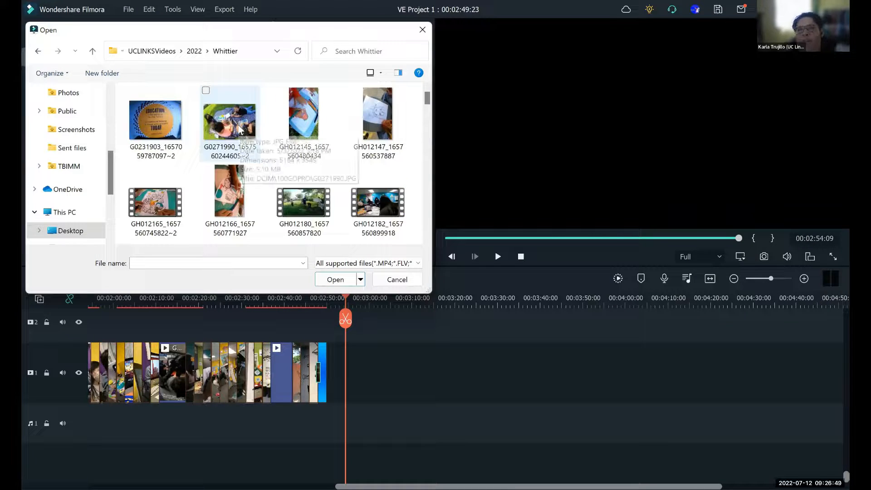
{"action": "left_click", "coordinate": [426, 225]}
{"action": "scroll", "coordinate": [420, 220], "scroll_direction": "up", "scroll_amount": 3}
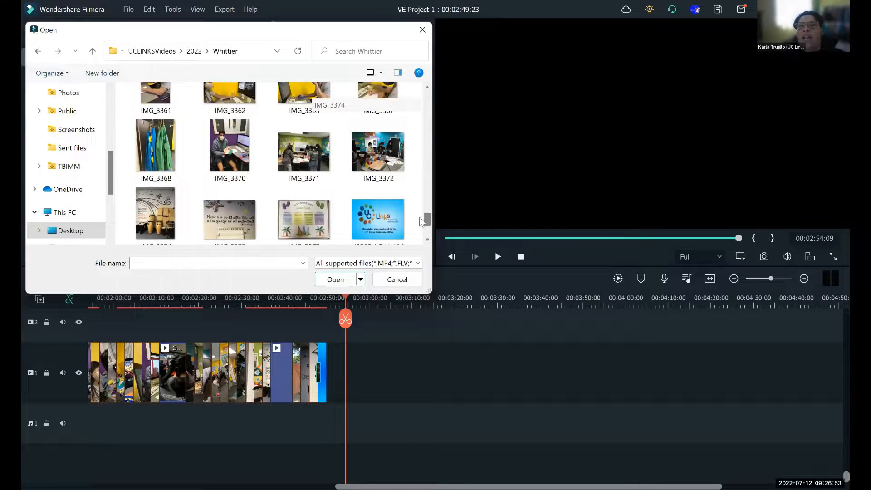
{"action": "scroll", "coordinate": [420, 214], "scroll_direction": "up", "scroll_amount": 4}
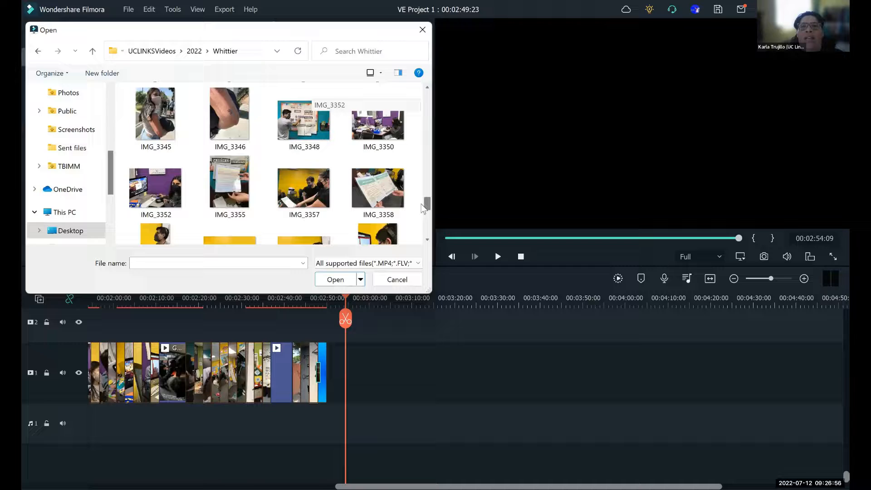
- Select IMG_3358 alone and the full range from G0231903 to WhittierOnTheRoad as import examples, and cancel the import
{"action": "left_click", "coordinate": [384, 200]}
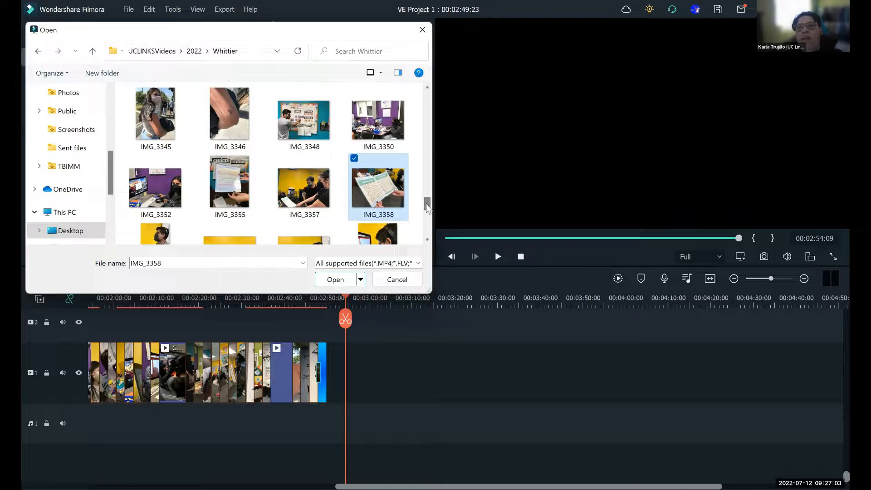
{"action": "left_click_drag", "start_coordinate": [426, 203], "coordinate": [426, 98]}
{"action": "left_click", "coordinate": [138, 127]}
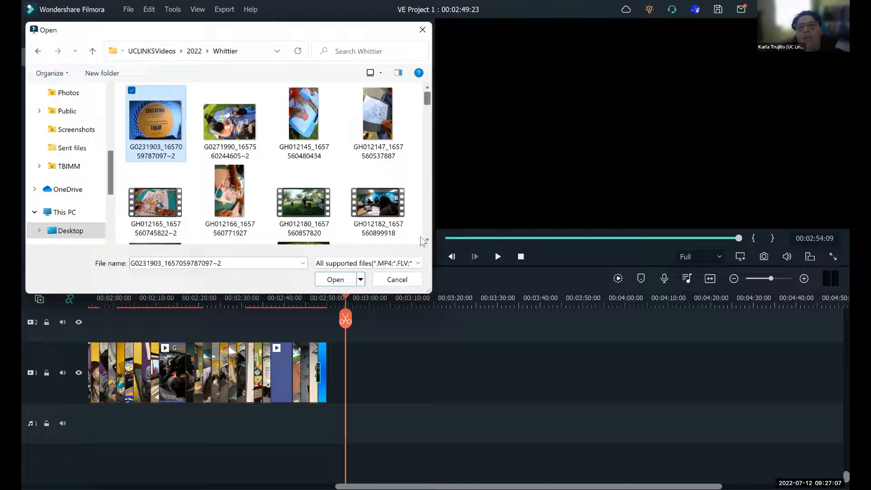
{"action": "scroll", "coordinate": [420, 241], "scroll_direction": "down", "scroll_amount": 10}
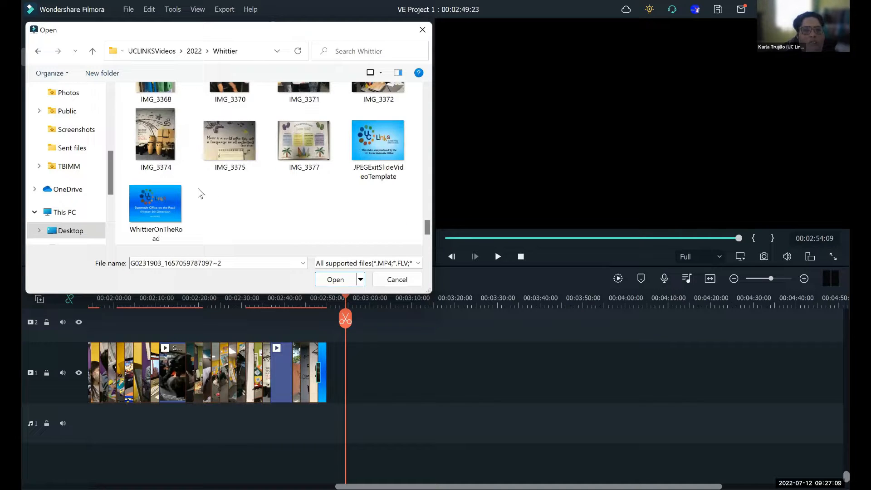
{"action": "left_click", "coordinate": [151, 183], "text": "shift"}
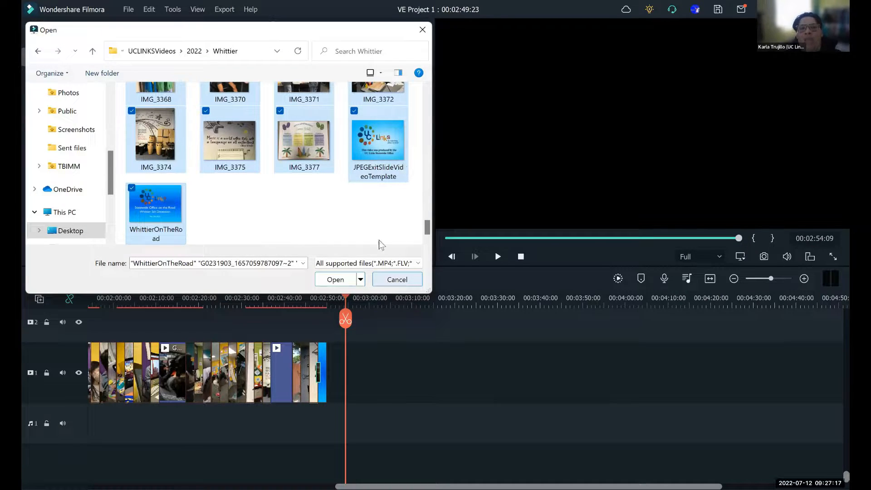
{"action": "left_click", "coordinate": [383, 280]}
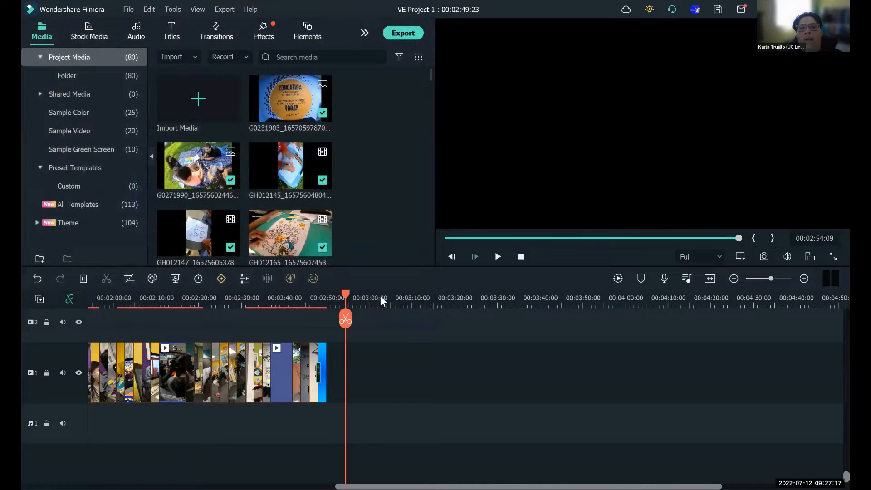
{"action": "left_click", "coordinate": [198, 107]}
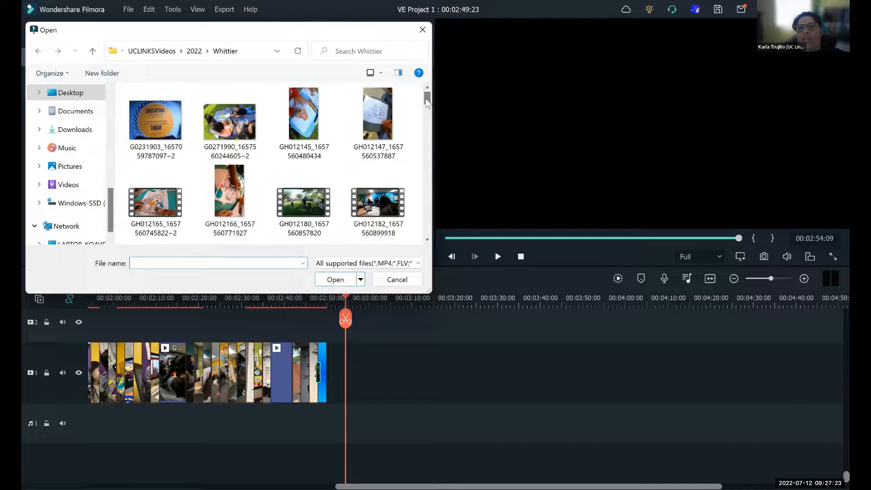
{"action": "left_click", "coordinate": [387, 113]}
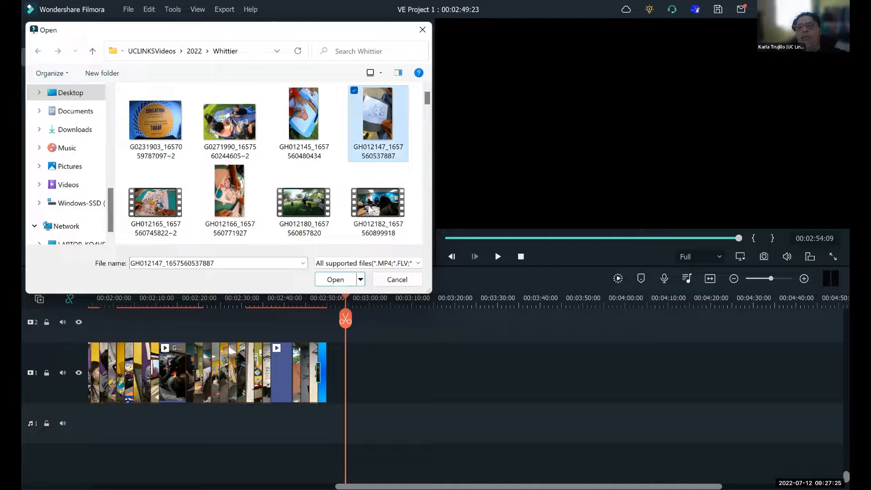
{"action": "left_click", "coordinate": [337, 280]}
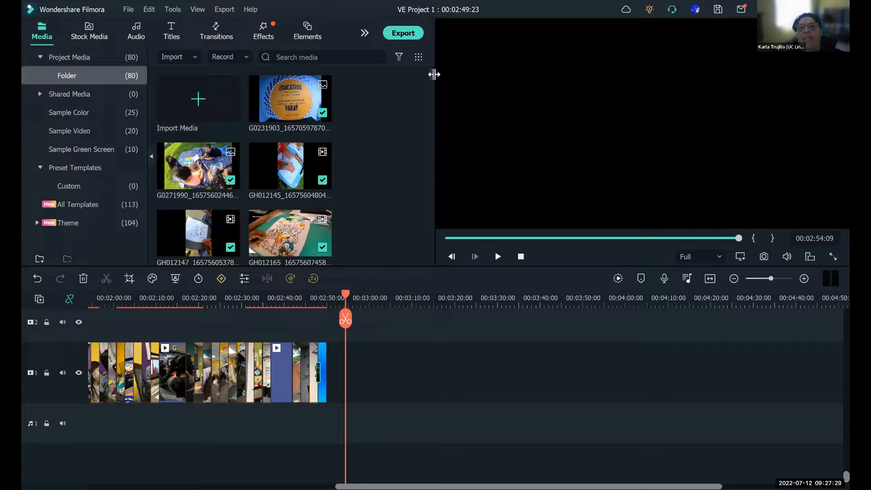
{"action": "scroll", "coordinate": [431, 86], "scroll_direction": "down", "scroll_amount": 2}
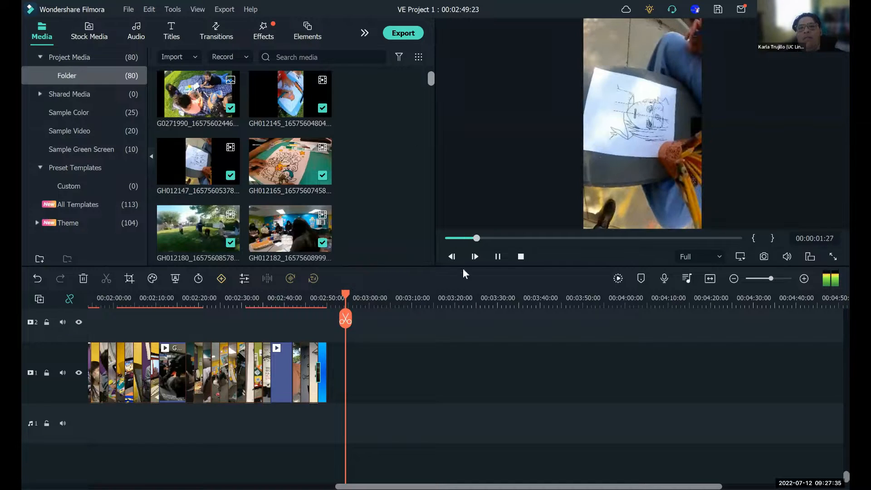
{"action": "left_click", "coordinate": [498, 256]}
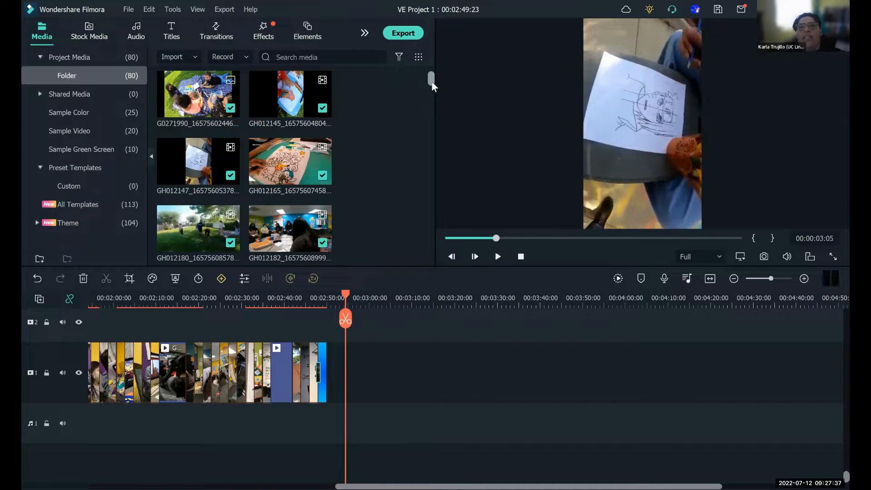
- Import the IMG_3358 photo from the Whittier folder into the project media
{"action": "mouse_move", "coordinate": [431, 80]}
{"action": "left_mouse_down"}
{"action": "mouse_move", "coordinate": [437, 278]}
{"action": "mouse_move", "coordinate": [416, 167]}
{"action": "mouse_move", "coordinate": [434, 70]}
{"action": "left_mouse_up"}
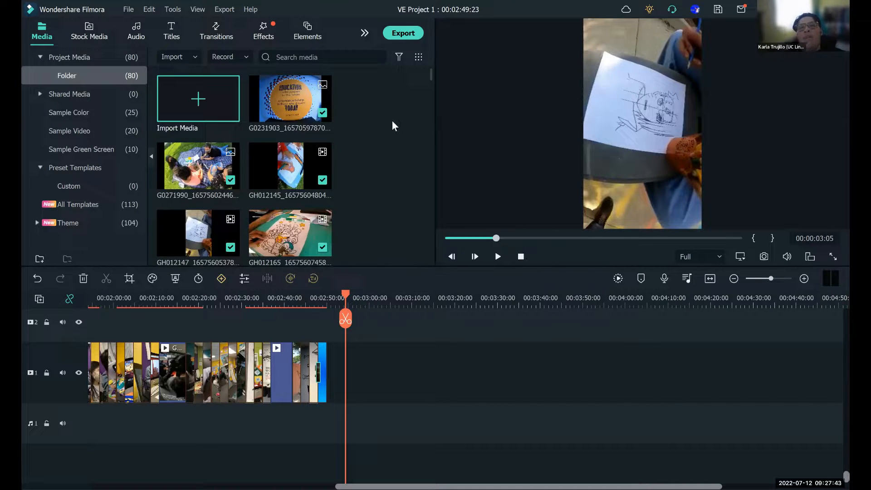
{"action": "left_click", "coordinate": [196, 105]}
{"action": "left_click_drag", "start_coordinate": [426, 100], "coordinate": [427, 204]}
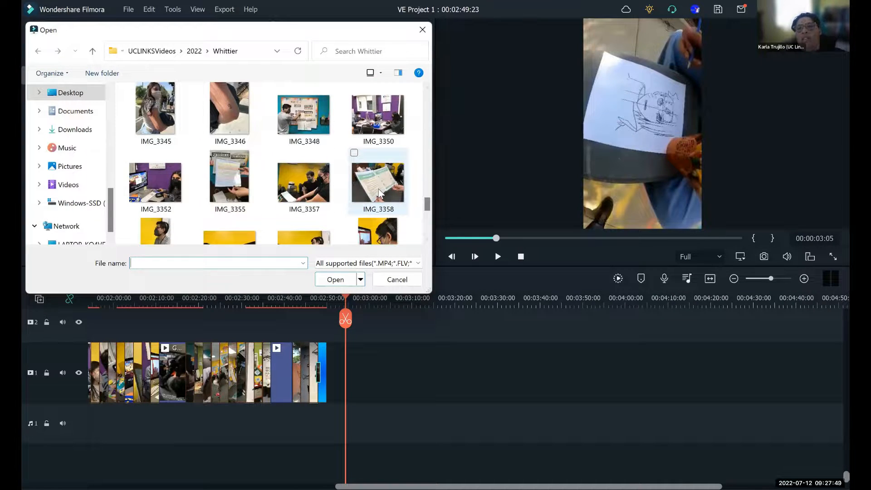
{"action": "left_click", "coordinate": [380, 193]}
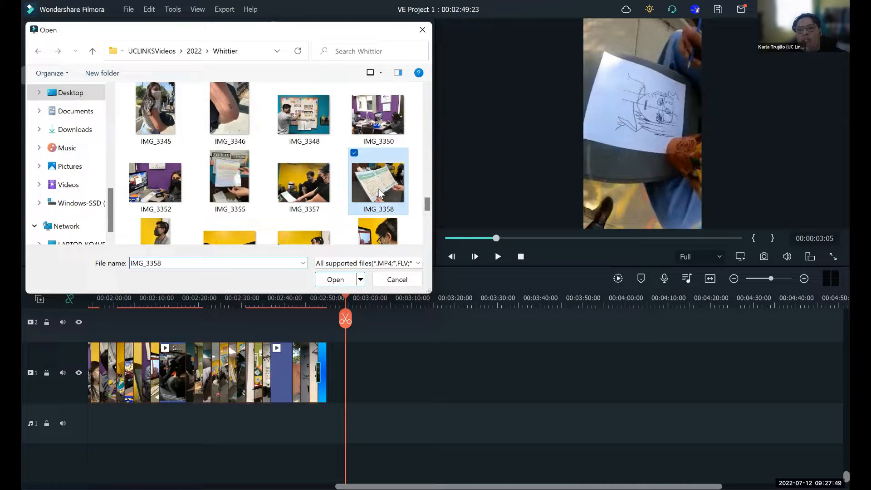
{"action": "left_click", "coordinate": [340, 282]}
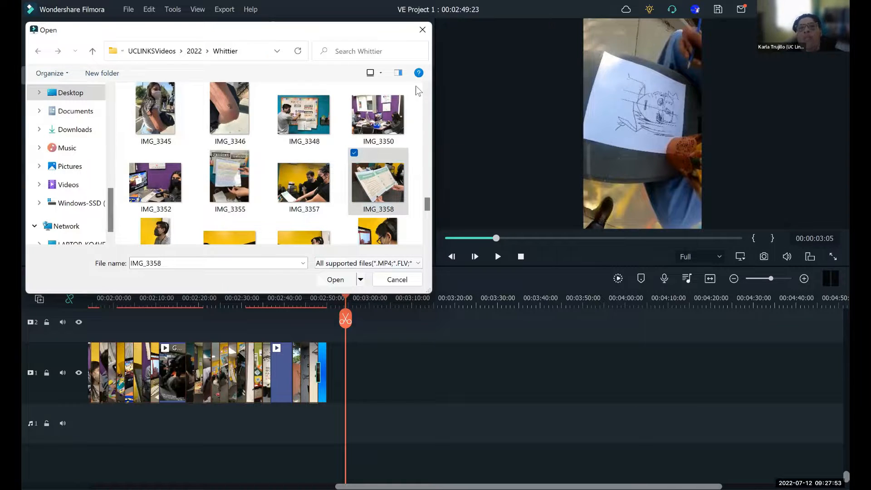
- Find the imported IMG_3358 photo at the end of the project media and preview it
{"action": "left_click_drag", "start_coordinate": [432, 74], "coordinate": [431, 268]}
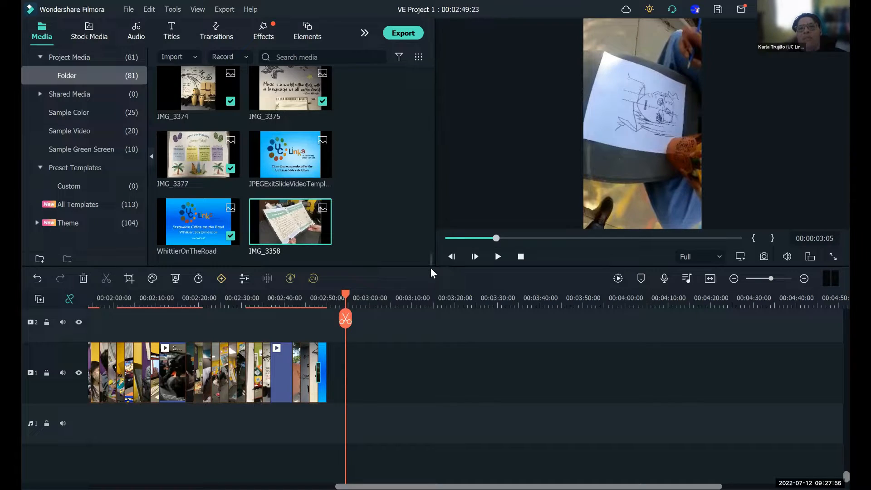
{"action": "double_click", "coordinate": [301, 229]}
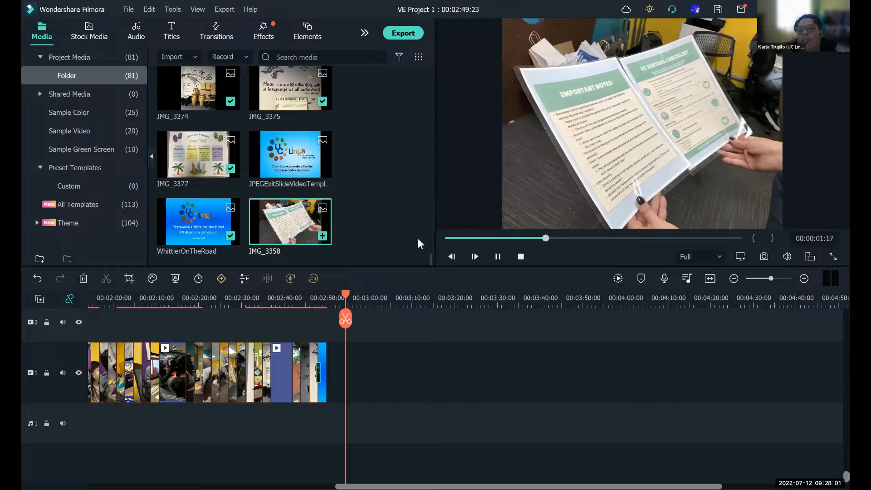
{"action": "left_click", "coordinate": [496, 257]}
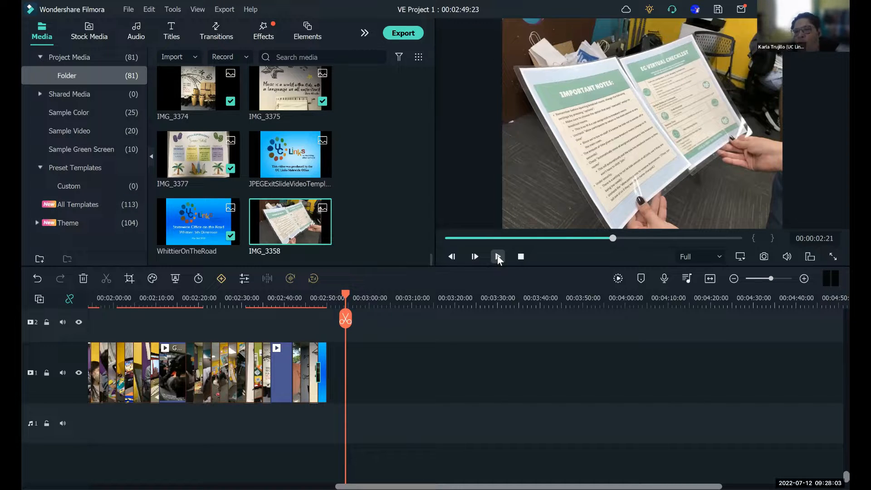
- Add the IMG_3358 photo to video track 1 at about 00:02:54, play it back, and return the playhead to just before it
{"action": "left_click_drag", "start_coordinate": [301, 229], "coordinate": [340, 405]}
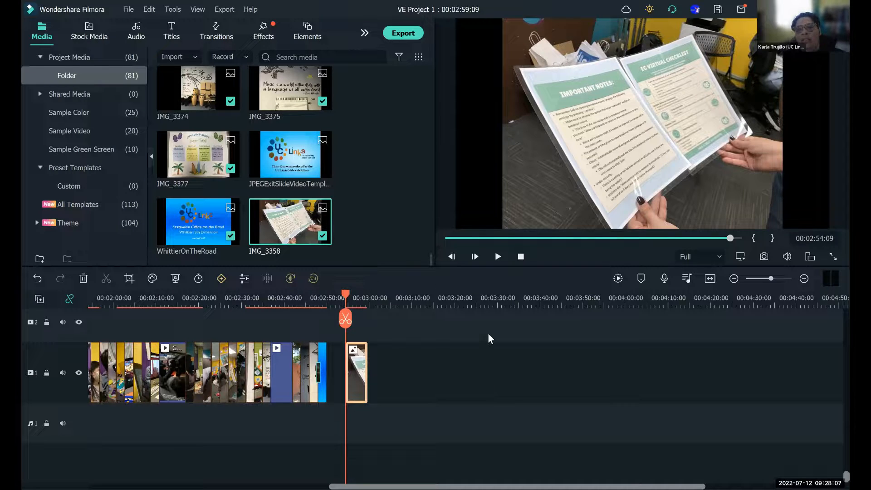
{"action": "left_click", "coordinate": [498, 257]}
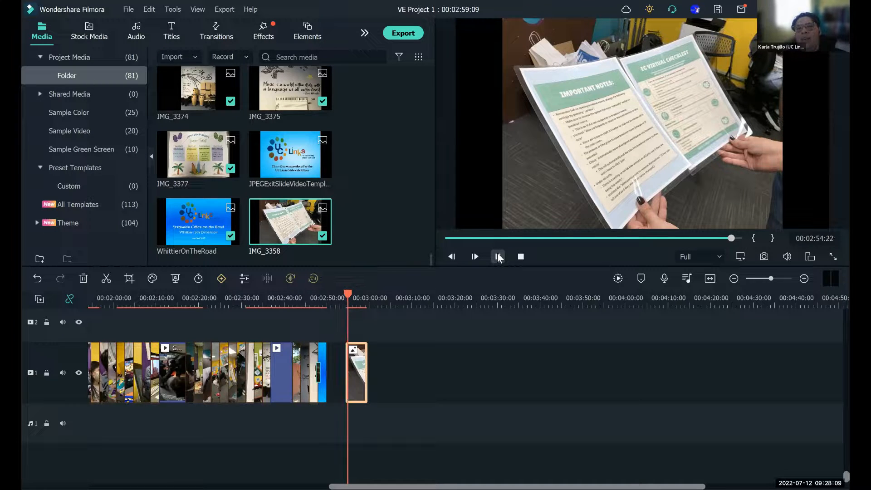
{"action": "left_click", "coordinate": [497, 256]}
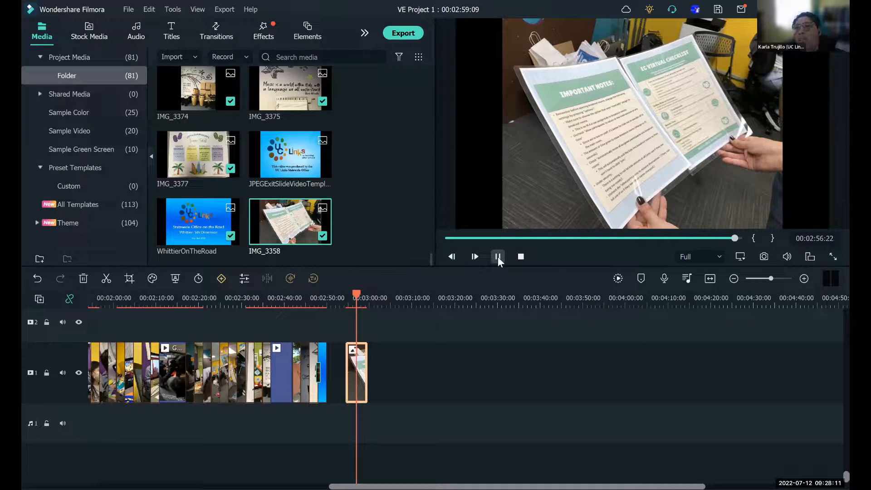
{"action": "left_click", "coordinate": [339, 296]}
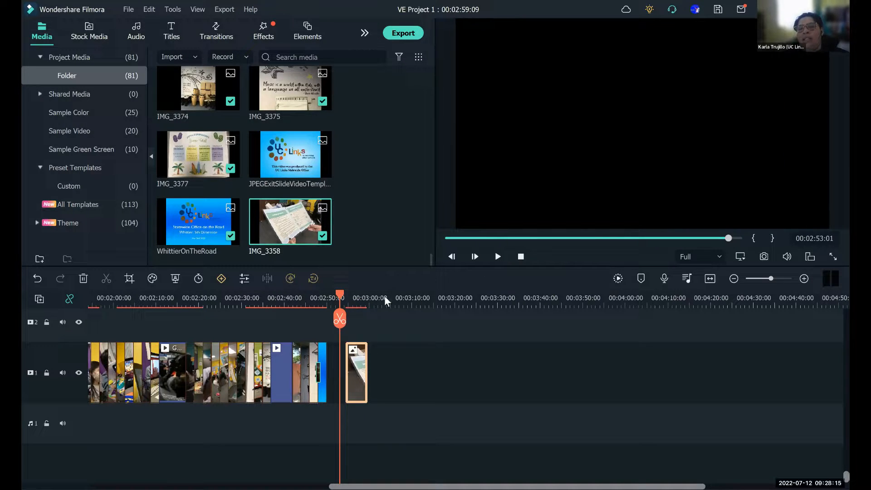
- Set the duration of the IMG_3358 photo in the timeline to 2 seconds (00:00:02:00)
{"action": "right_click", "coordinate": [393, 268]}
{"action": "left_click", "coordinate": [392, 272]}
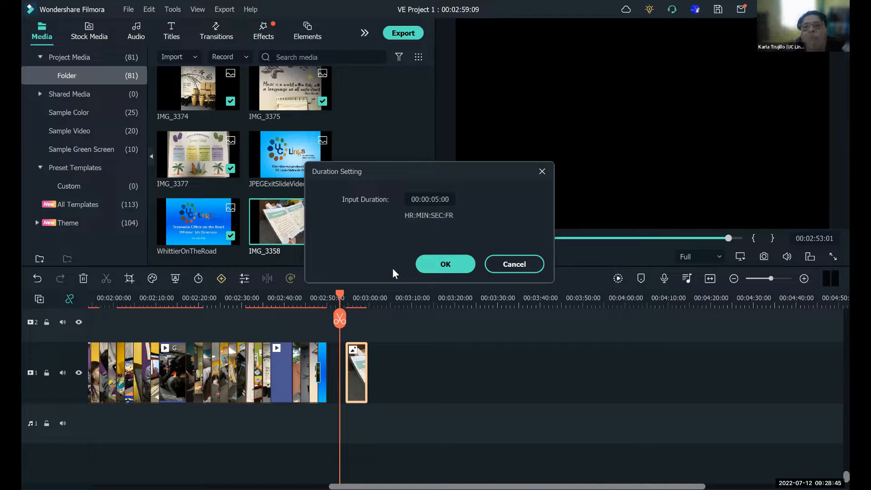
{"action": "left_click", "coordinate": [438, 199]}
{"action": "left_click", "coordinate": [438, 200]}
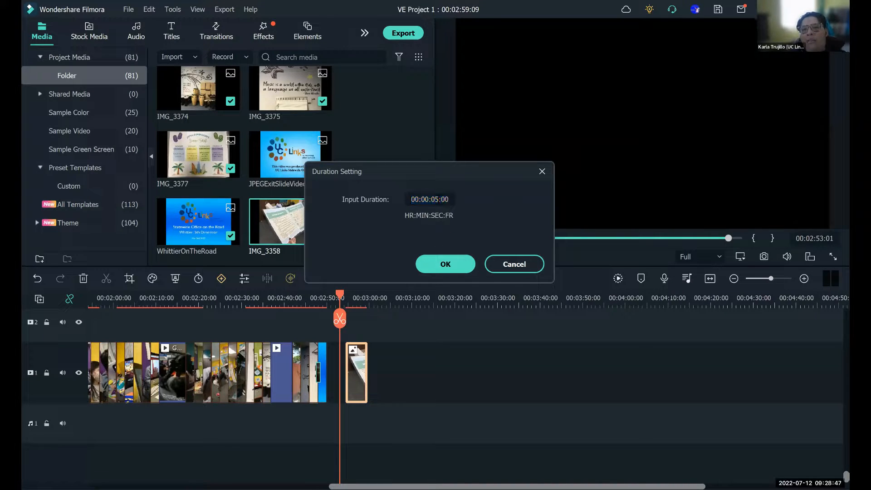
{"action": "key", "text": "BackSpace"}
{"action": "type", "text": "2"}
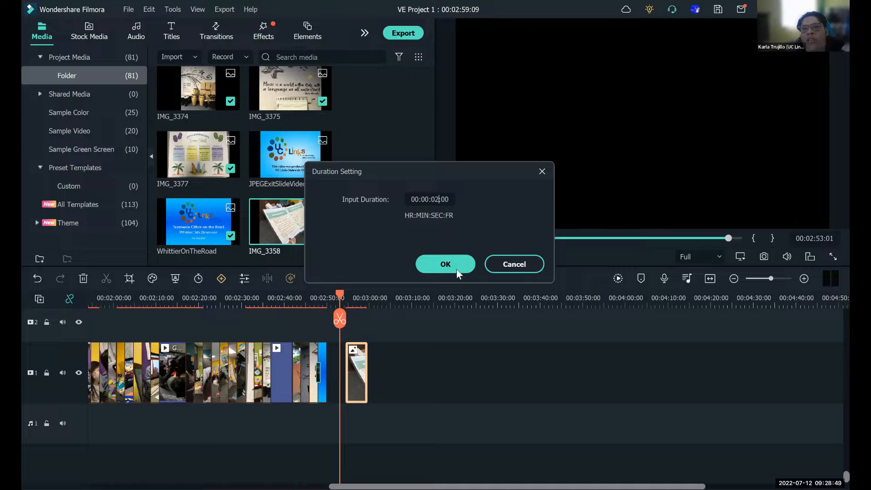
{"action": "left_click", "coordinate": [457, 268]}
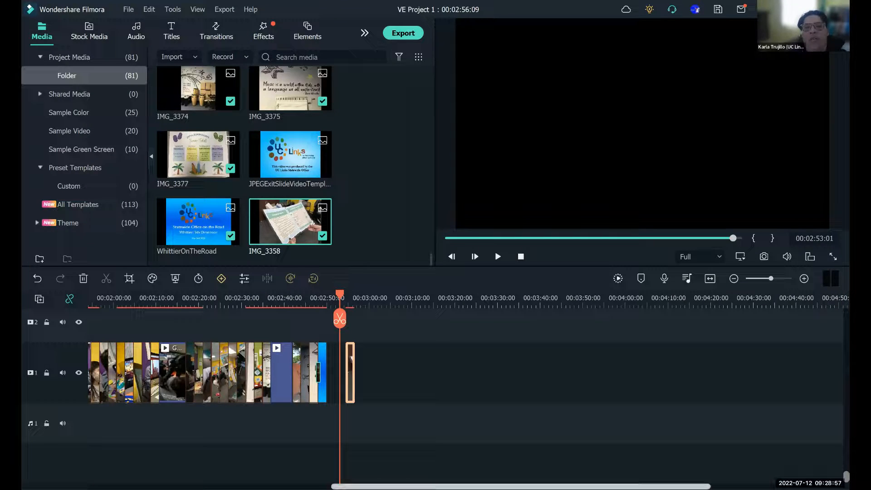
{"action": "left_click_drag", "start_coordinate": [399, 486], "coordinate": [176, 487]}
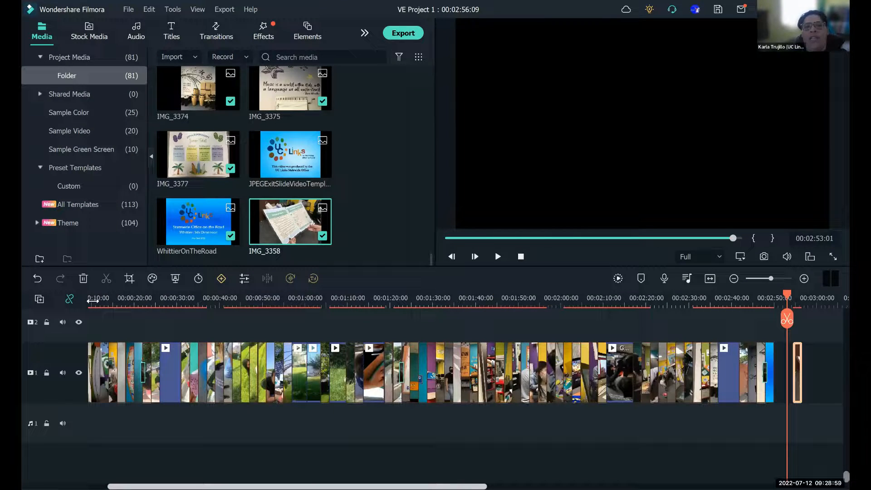
- Return the playhead to the start of the timeline and bring the end of the slideshow back into view
{"action": "left_click_drag", "start_coordinate": [94, 299], "coordinate": [86, 300]}
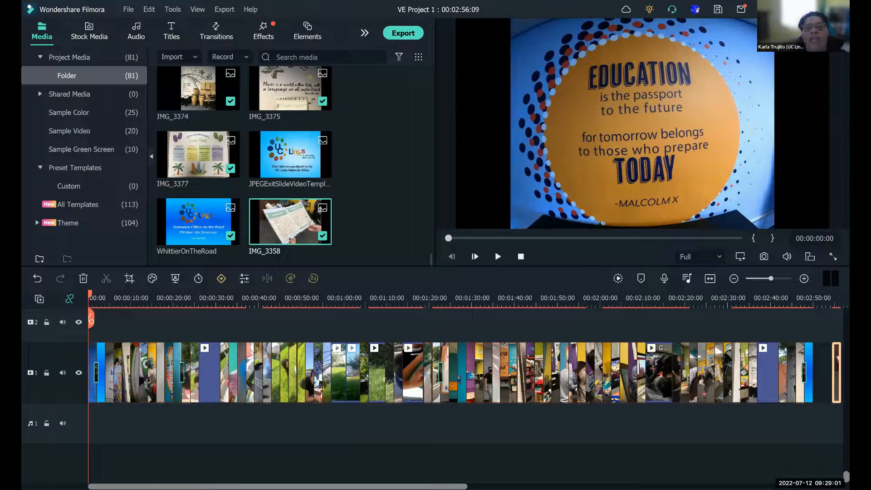
{"action": "left_click_drag", "start_coordinate": [278, 487], "coordinate": [531, 486]}
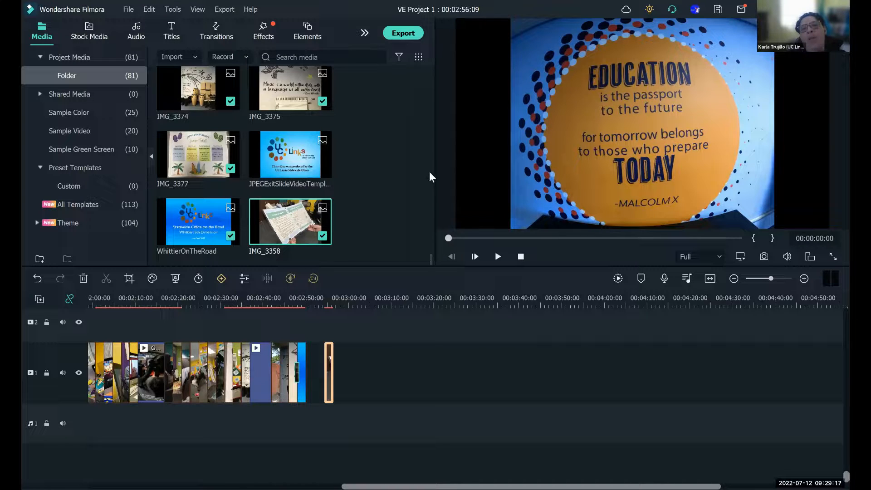
- Import the photos 20220428_143745_HDR, 20220428_143953 and 20220428_145742 from the SantaCruz folder into the project media
{"action": "scroll", "coordinate": [429, 85], "scroll_direction": "up", "scroll_amount": 15}
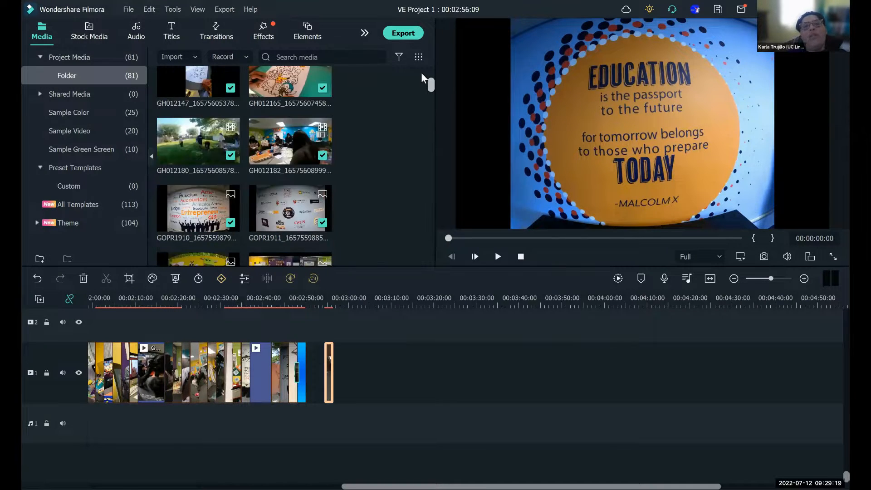
{"action": "scroll", "coordinate": [424, 67], "scroll_direction": "up", "scroll_amount": 3}
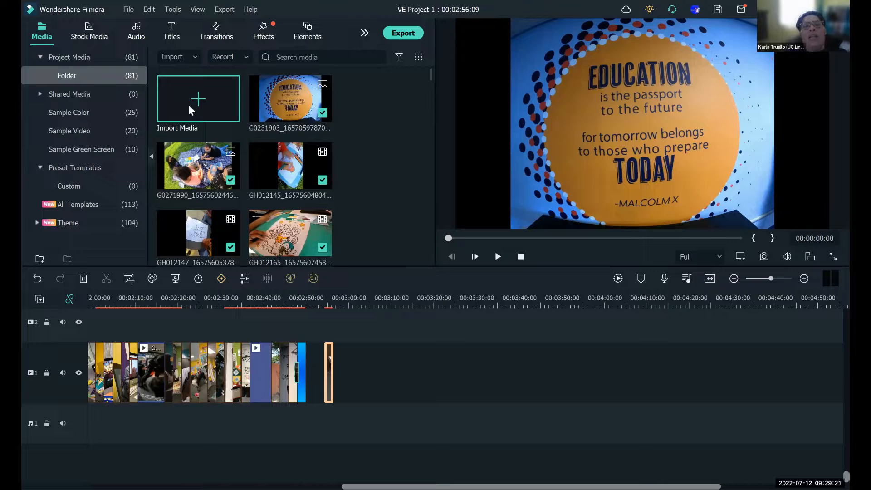
{"action": "left_click", "coordinate": [188, 105]}
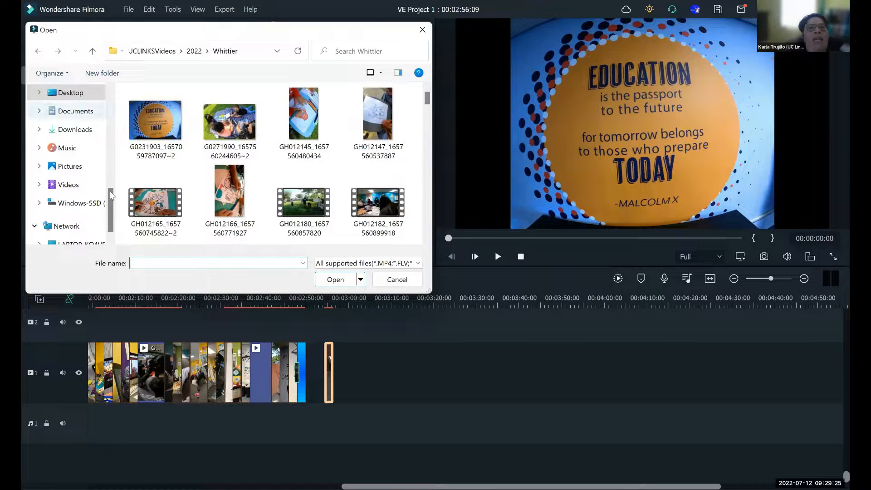
{"action": "left_click_drag", "start_coordinate": [112, 197], "coordinate": [116, 101]}
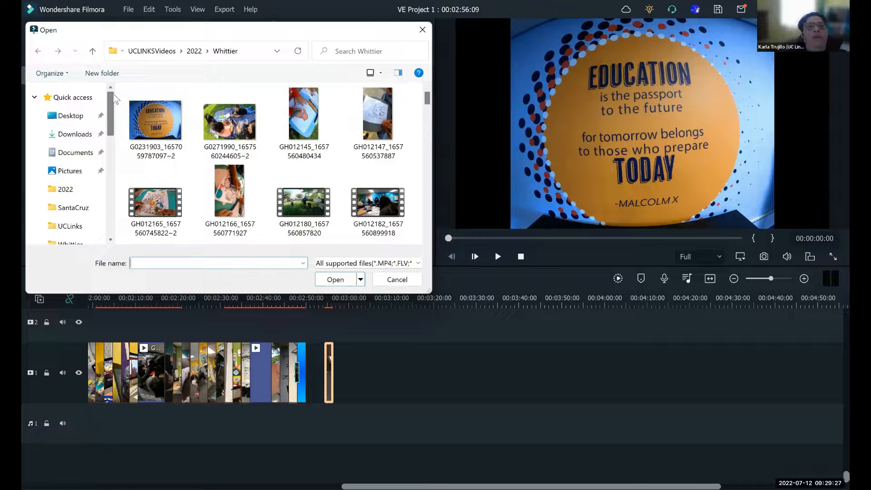
{"action": "left_click", "coordinate": [72, 212]}
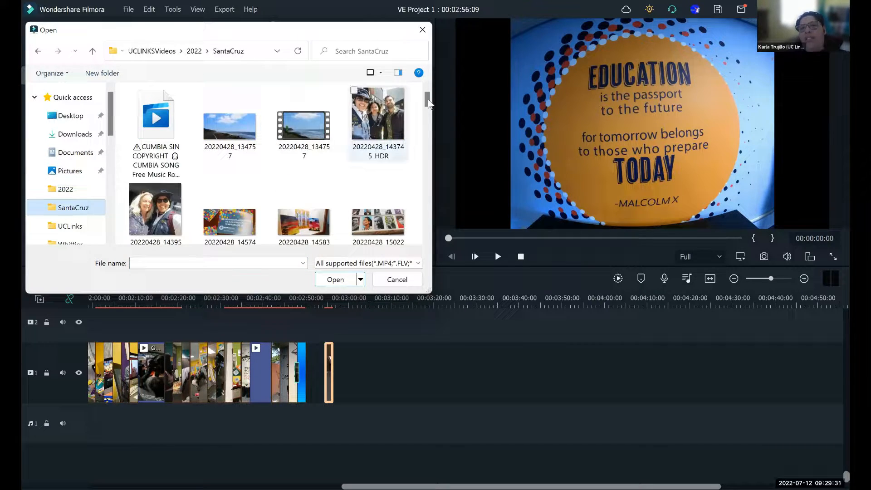
{"action": "left_click", "coordinate": [393, 118]}
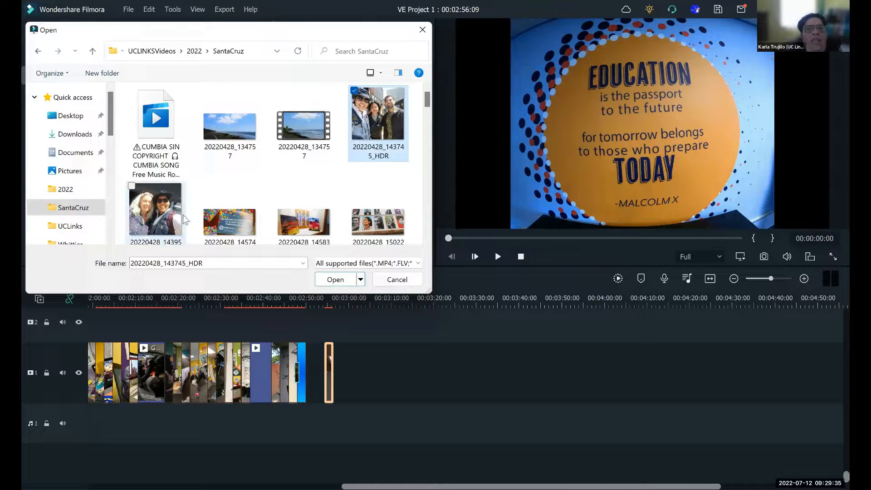
{"action": "left_click", "coordinate": [158, 221], "text": "ctrl"}
{"action": "left_click", "coordinate": [229, 211], "text": "ctrl"}
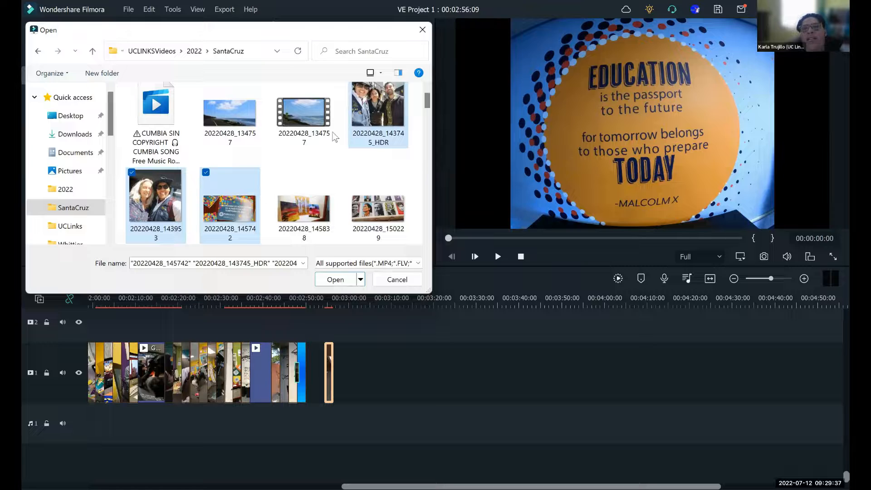
{"action": "left_click", "coordinate": [335, 279]}
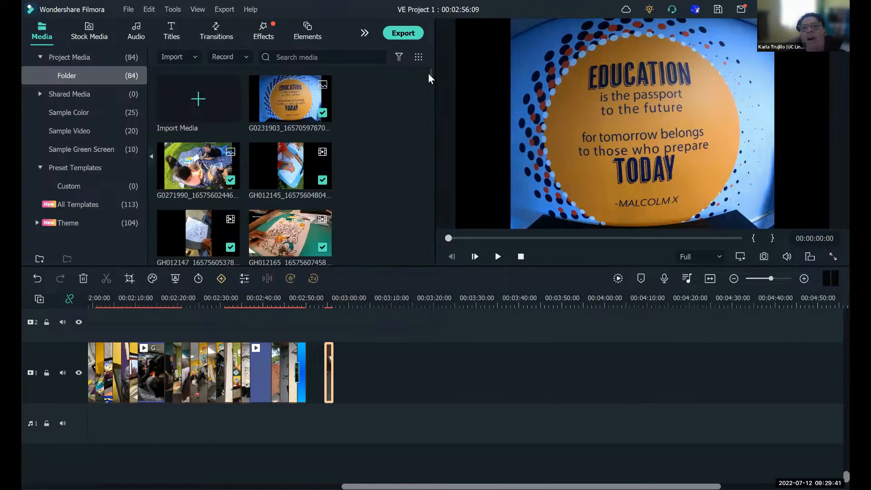
- Find the three imported SantaCruz photos at the end of the project media and preview them
{"action": "left_click_drag", "start_coordinate": [429, 76], "coordinate": [429, 266]}
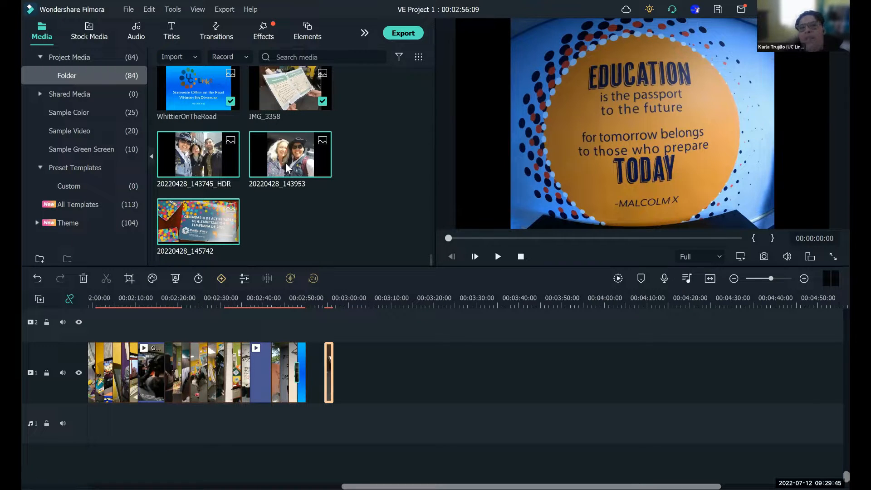
{"action": "mouse_move", "coordinate": [293, 177]}
{"action": "double_click", "coordinate": [306, 195]}
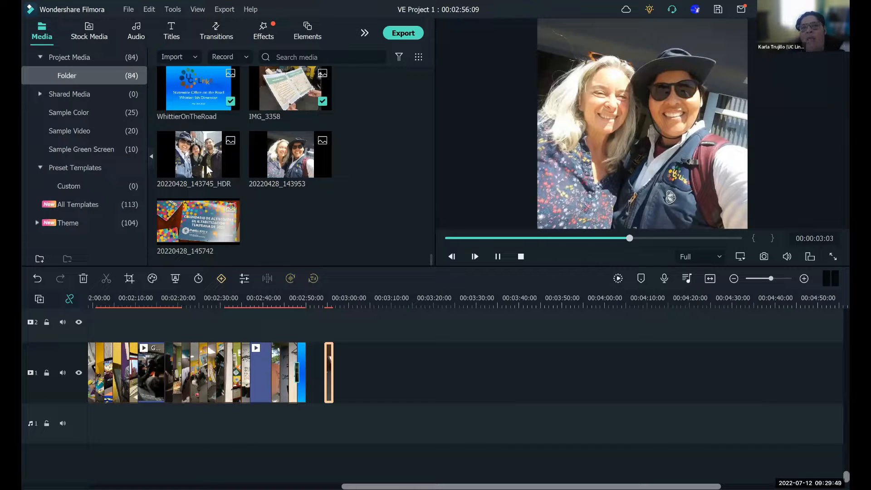
{"action": "left_click", "coordinate": [284, 173], "text": "ctrl"}
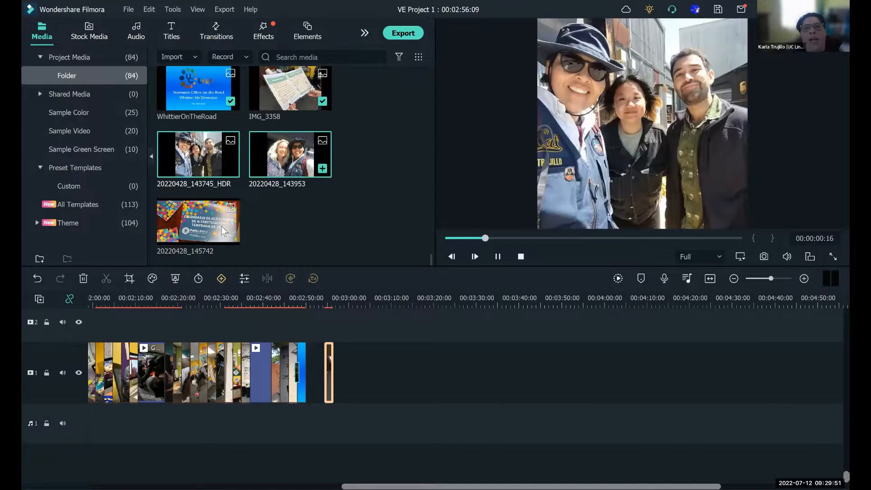
{"action": "left_click", "coordinate": [206, 235], "text": "ctrl"}
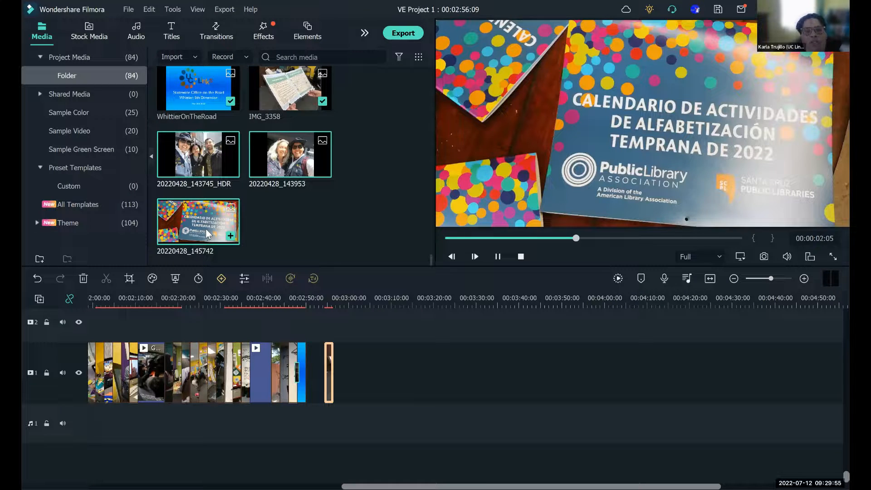
- Add all three SantaCruz photos to video track 1 and place them directly after the IMG_3358 photo
{"action": "left_click_drag", "start_coordinate": [206, 234], "coordinate": [378, 372]}
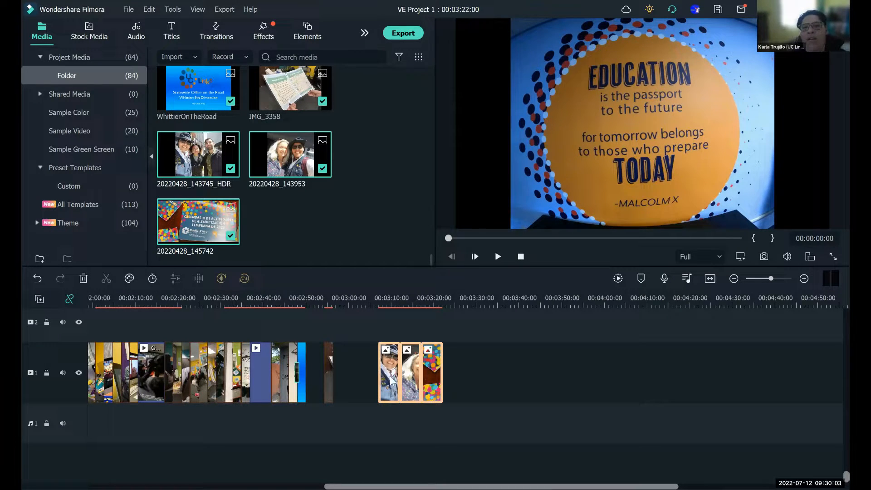
{"action": "left_click_drag", "start_coordinate": [380, 372], "coordinate": [339, 379]}
{"action": "left_click", "coordinate": [462, 389]}
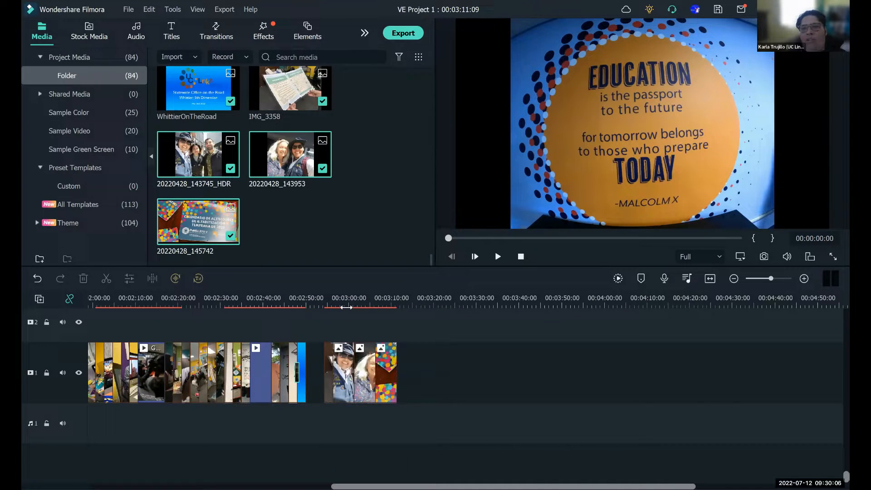
- Play back the timeline from just before the IMG_3358 photo, at about 00:02:53, into the 20220428_145742 photo
{"action": "left_click", "coordinate": [318, 301]}
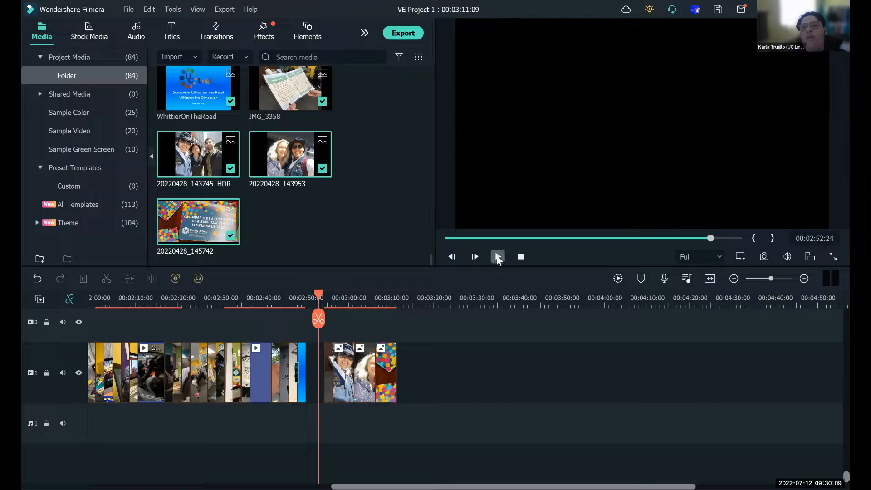
{"action": "left_click", "coordinate": [497, 257]}
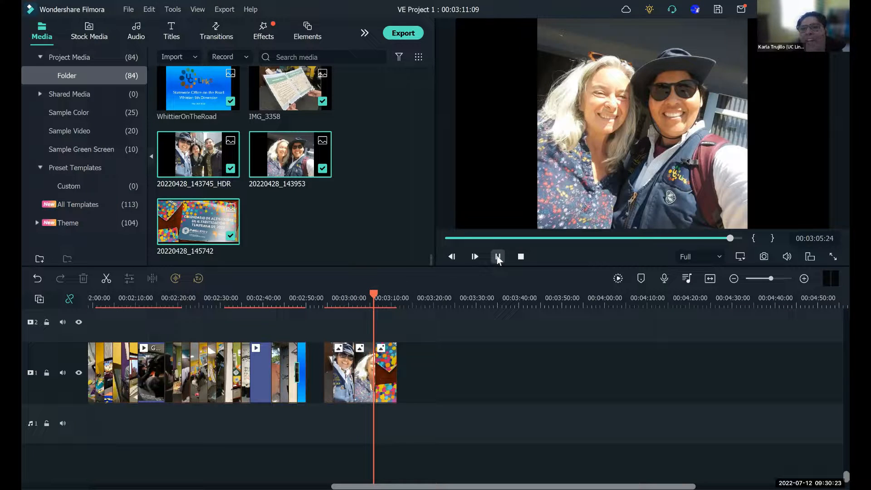
{"action": "left_click", "coordinate": [498, 256]}
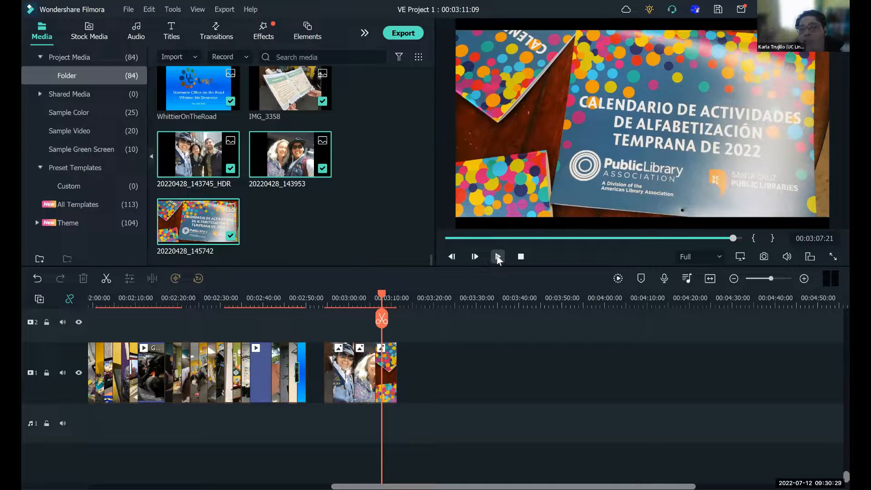
- Set the duration of the 20220428_143745_HDR photo in the timeline to 2 seconds (00:00:02:00)
{"action": "left_click", "coordinate": [346, 372]}
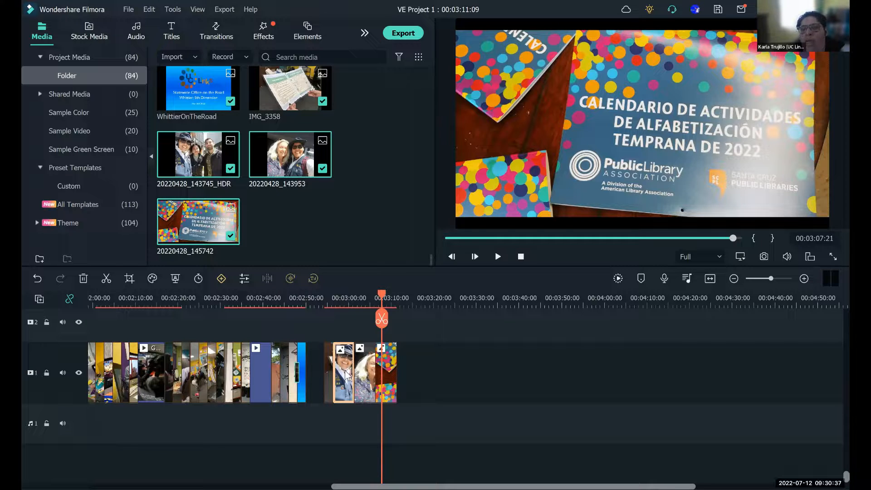
{"action": "right_click", "coordinate": [347, 375]}
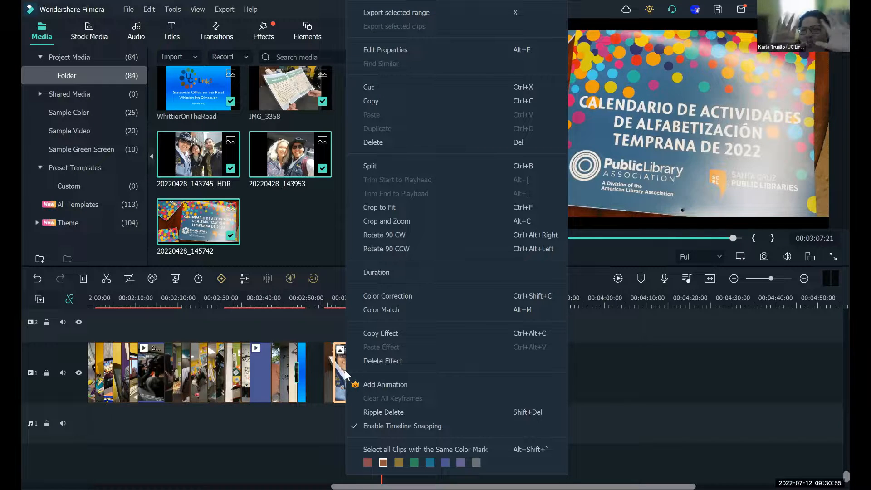
{"action": "left_click", "coordinate": [385, 272]}
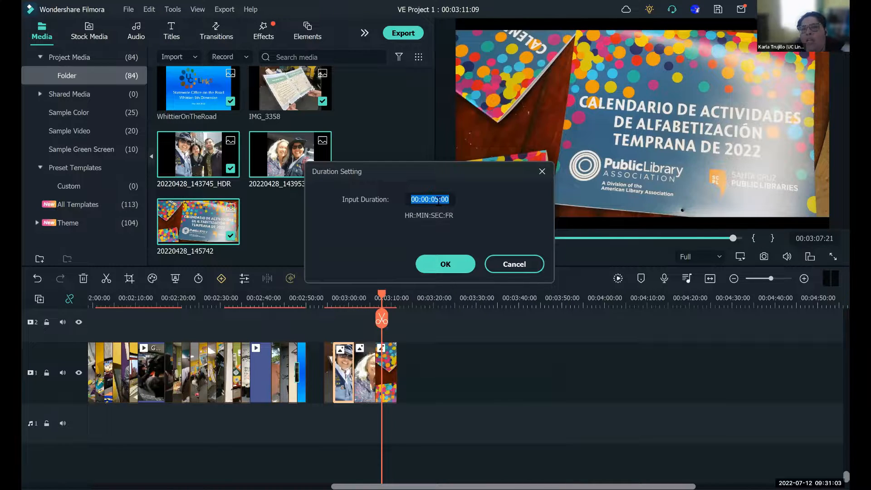
{"action": "left_click", "coordinate": [438, 201]}
{"action": "key", "text": "BackSpace"}
{"action": "type", "text": "2"}
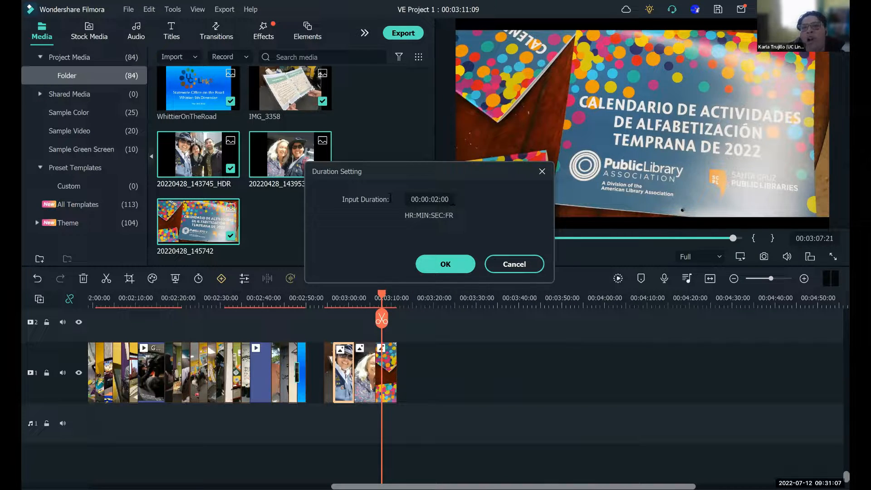
{"action": "left_click_drag", "start_coordinate": [453, 201], "coordinate": [389, 197]}
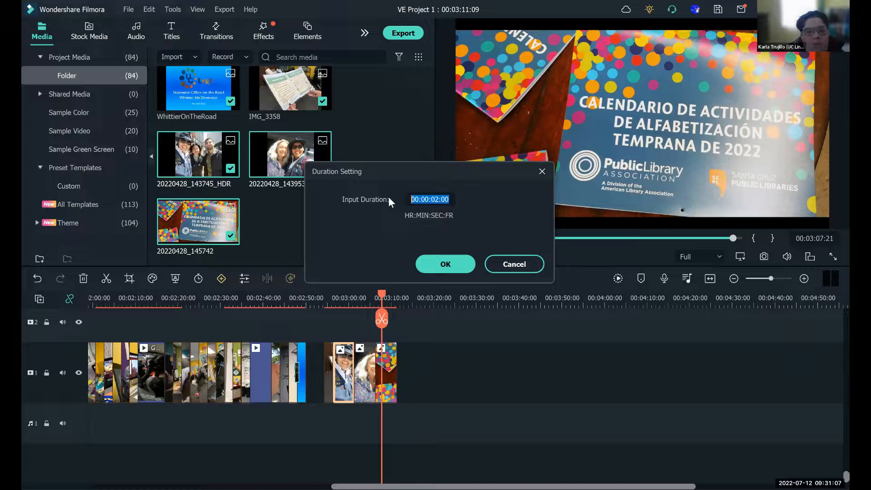
{"action": "left_click", "coordinate": [433, 258]}
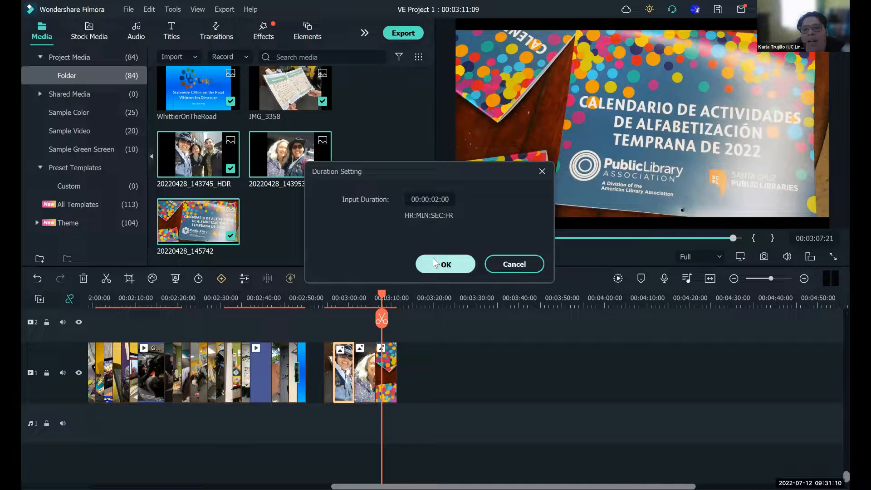
- Set the duration of the 20220428_143953 photo in the timeline to 2 seconds (00:00:02:00)
{"action": "left_click", "coordinate": [370, 373]}
{"action": "right_click", "coordinate": [370, 374]}
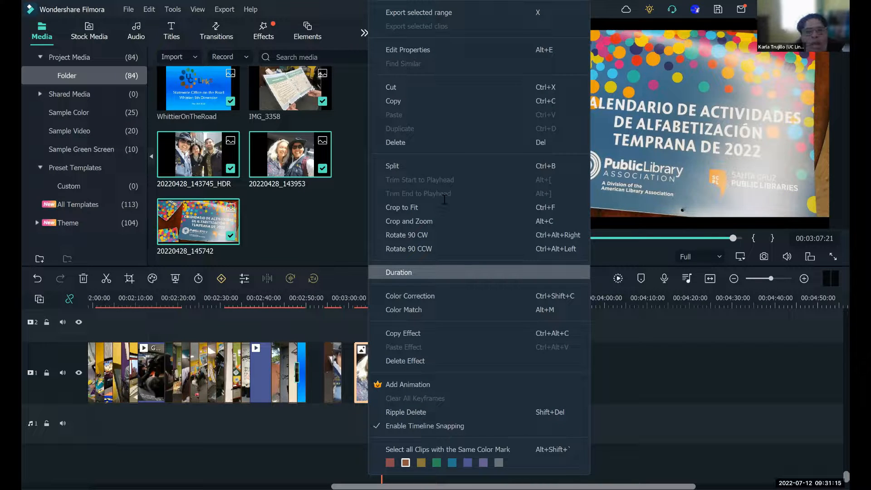
{"action": "left_click", "coordinate": [399, 272]}
{"action": "type", "text": "2:00"}
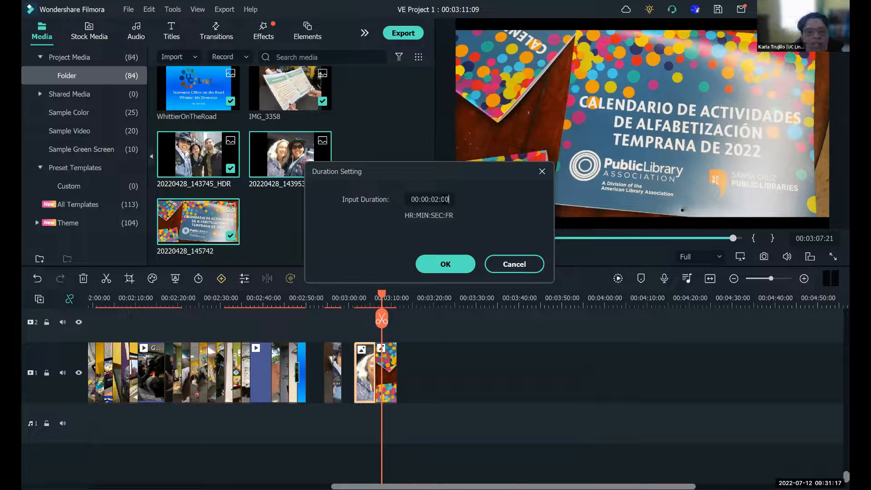
{"action": "left_click", "coordinate": [453, 259]}
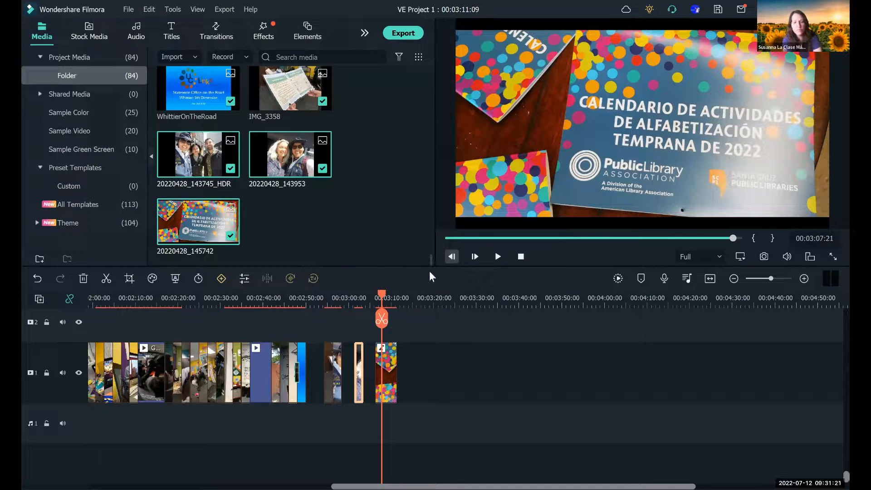
- Set the duration of the 20220428_145742 photo in the timeline to 2 seconds (00:00:02:00)
{"action": "right_click", "coordinate": [385, 372]}
{"action": "left_click", "coordinate": [404, 273]}
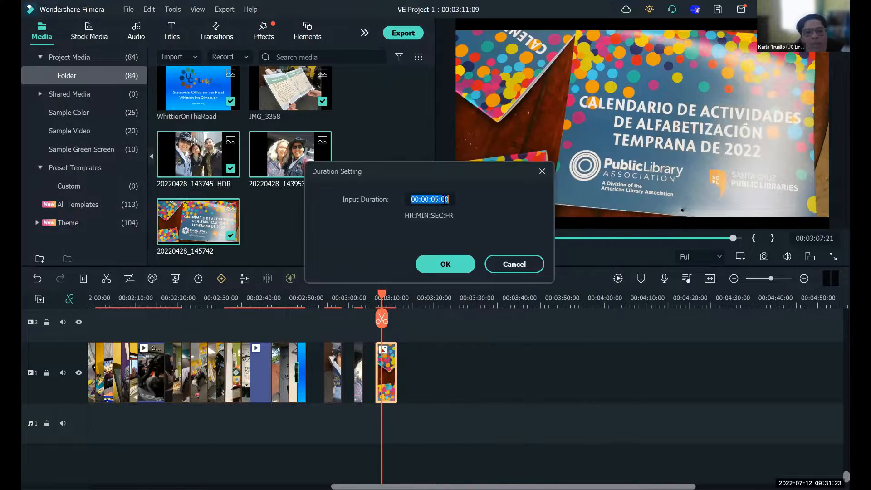
{"action": "key", "text": "BackSpace"}
{"action": "type", "text": "00:00:02:00"}
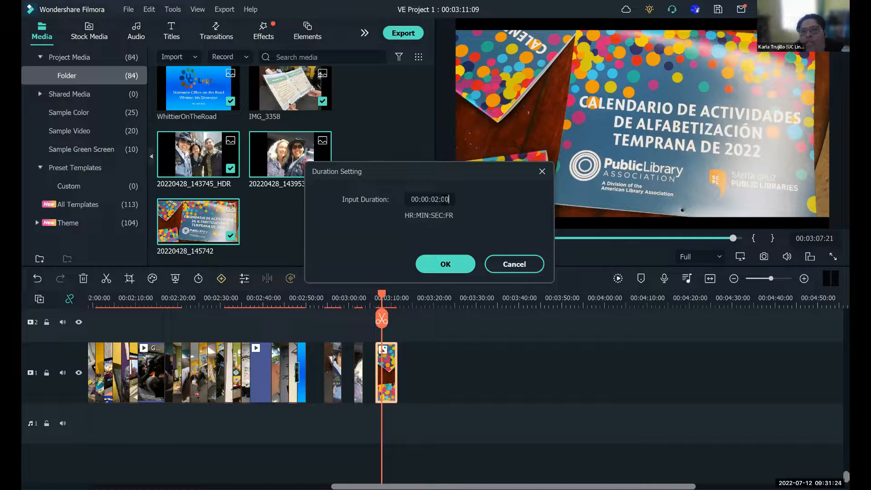
{"action": "left_click", "coordinate": [435, 260]}
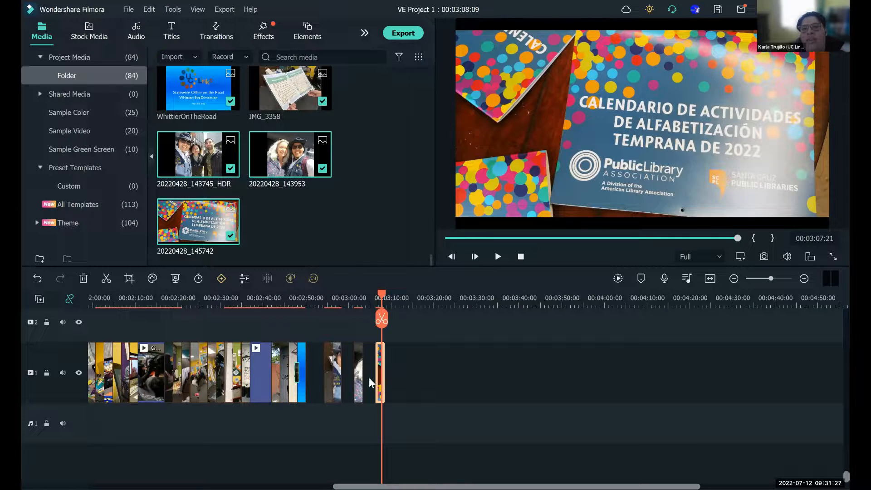
- Move the playhead back from the end of the timeline to 00:02:57:14, on the 20220428_143745_HDR photo
{"action": "left_click", "coordinate": [352, 377]}
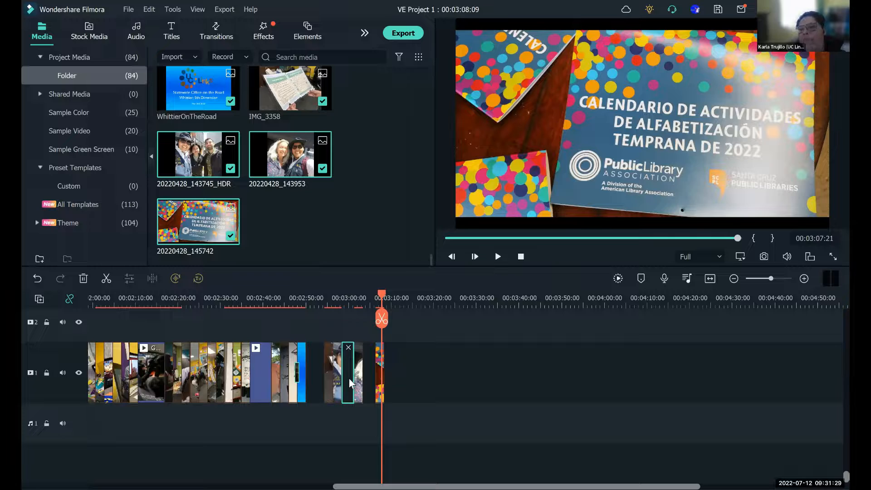
{"action": "mouse_move", "coordinate": [380, 297]}
{"action": "left_mouse_down"}
{"action": "mouse_move", "coordinate": [364, 295]}
{"action": "mouse_move", "coordinate": [393, 301]}
{"action": "left_mouse_up"}
{"action": "left_click", "coordinate": [375, 298]}
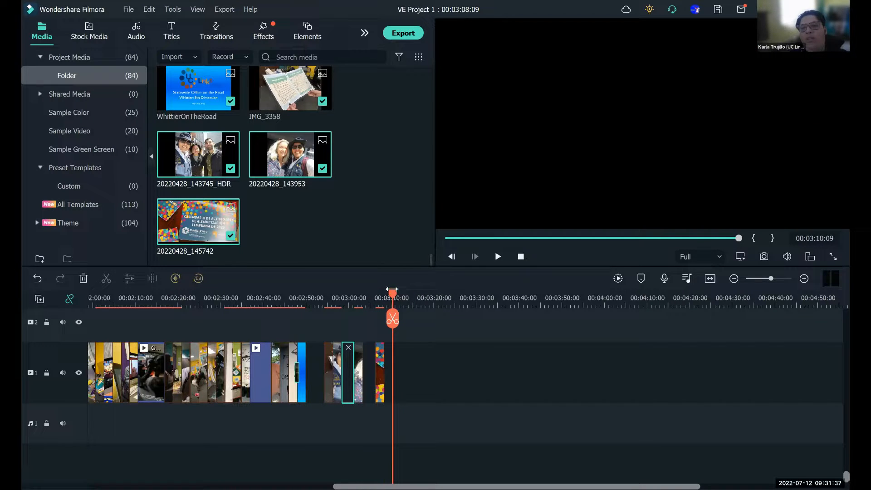
{"action": "left_click_drag", "start_coordinate": [392, 293], "coordinate": [338, 326]}
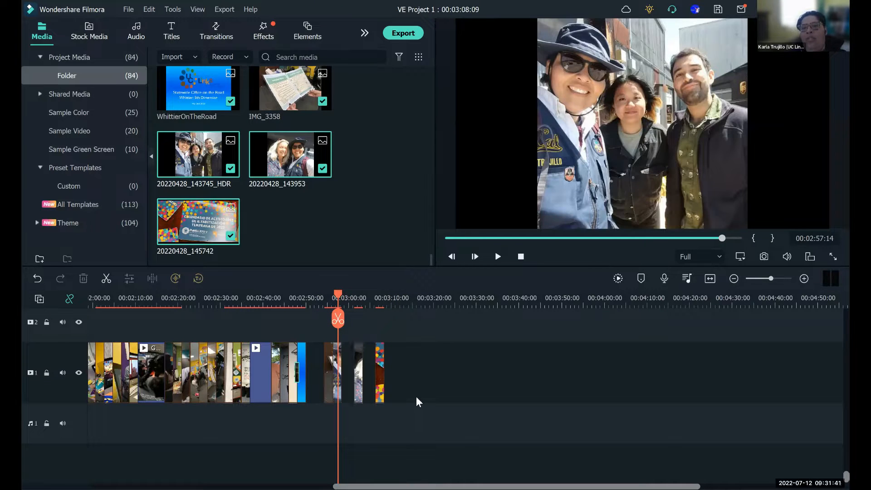
- Delete the gaps before and after the 20220428_143953 photo in the timeline so the last three photos sit together
{"action": "right_click", "coordinate": [352, 382]}
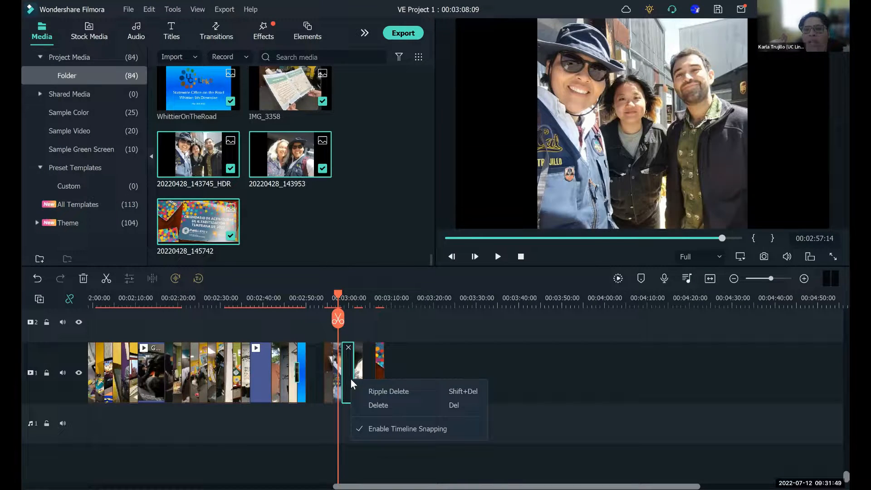
{"action": "key", "text": "Delete"}
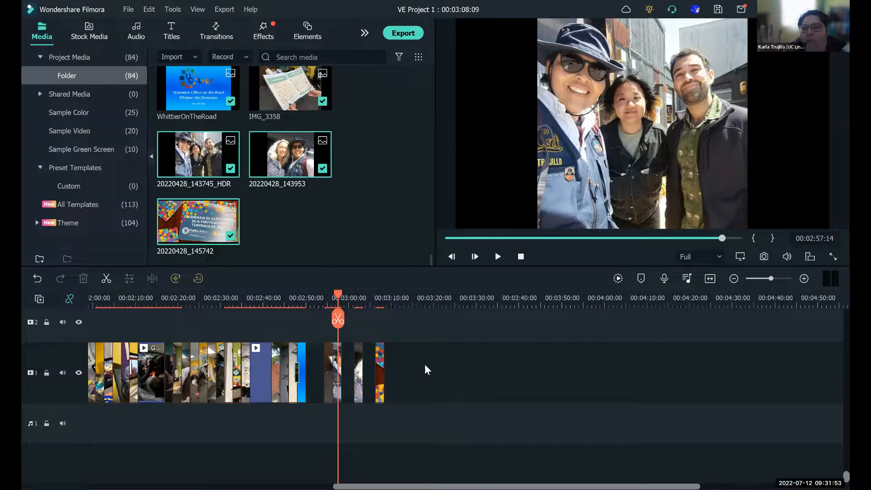
{"action": "left_click", "coordinate": [349, 364]}
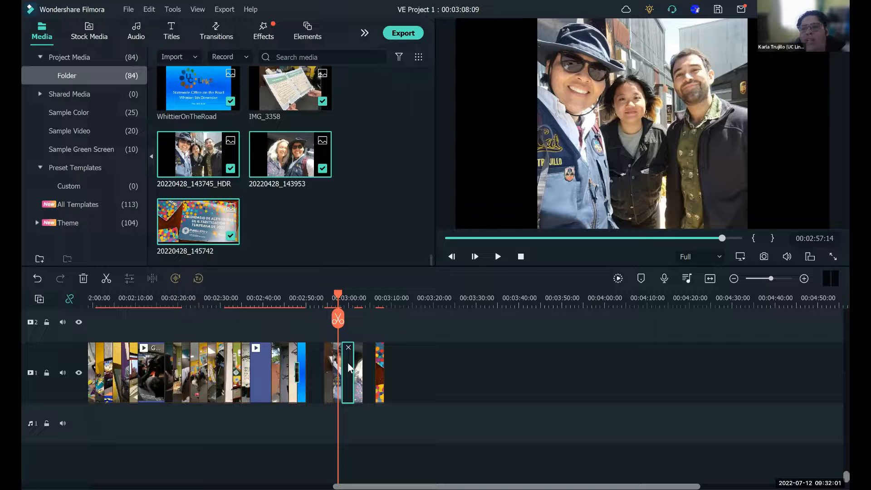
{"action": "key", "text": "Delete"}
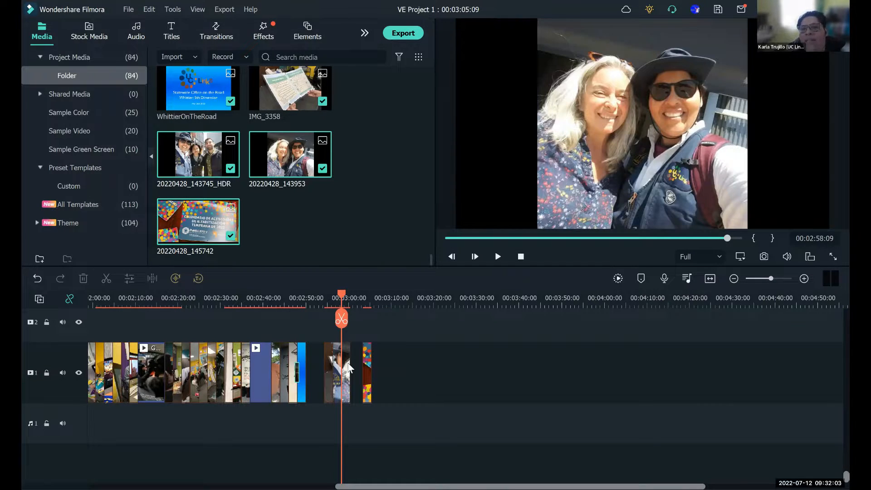
{"action": "left_click", "coordinate": [355, 370]}
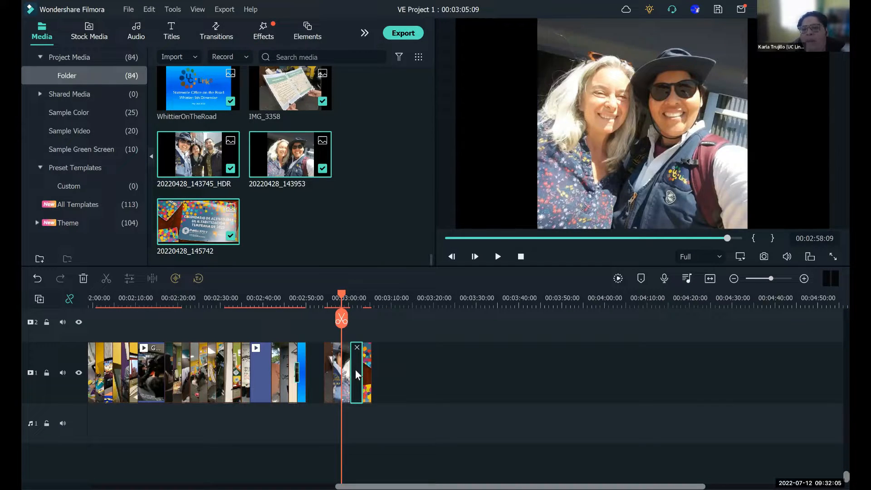
{"action": "key", "text": "Delete"}
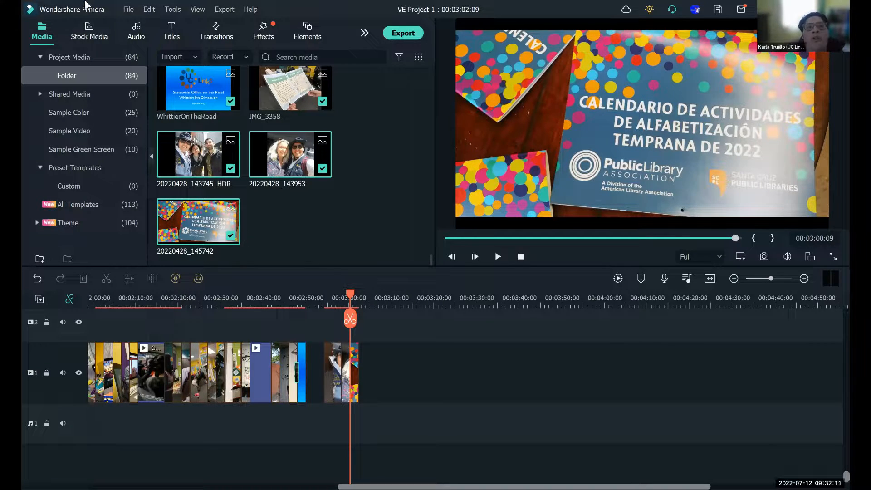
- Undo the two gap deletions around the 20220428_143953 photo
{"action": "left_click", "coordinate": [126, 12]}
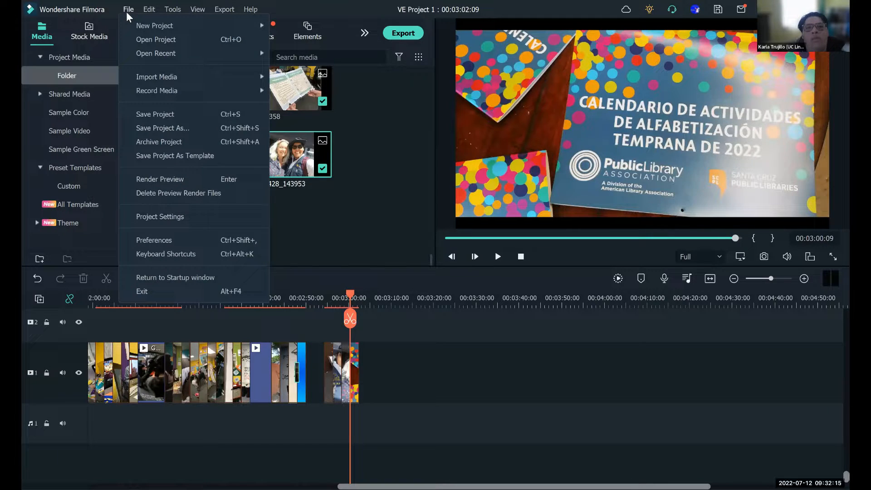
{"action": "left_click", "coordinate": [440, 360]}
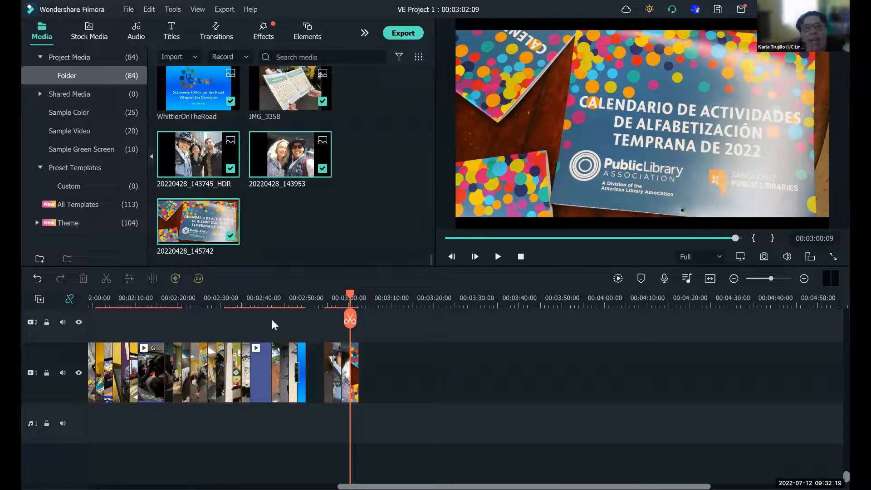
{"action": "left_click", "coordinate": [37, 278]}
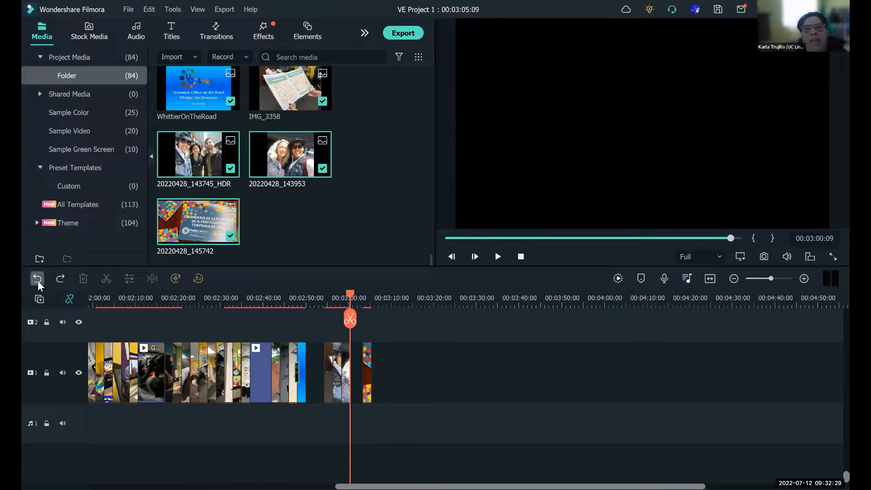
{"action": "left_click", "coordinate": [37, 281]}
- Undo the duration changes and the placement of the 20220428_143745_HDR, 20220428_143953 and 20220428_145742 photos in the timeline
{"action": "left_click", "coordinate": [38, 281]}
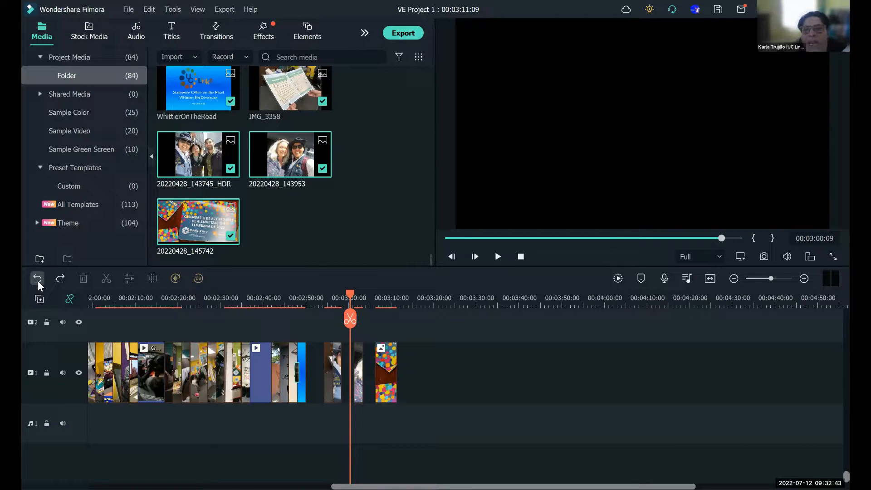
{"action": "left_click", "coordinate": [39, 282]}
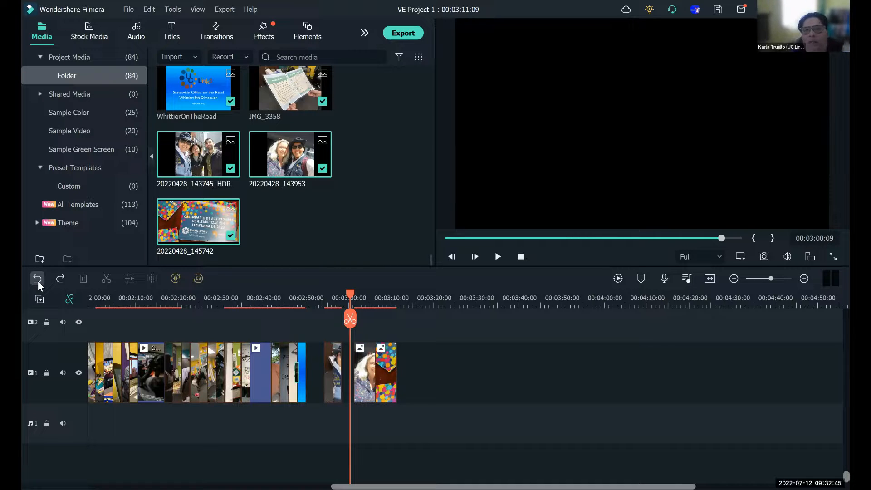
{"action": "left_click", "coordinate": [38, 281]}
{"action": "left_click", "coordinate": [37, 281]}
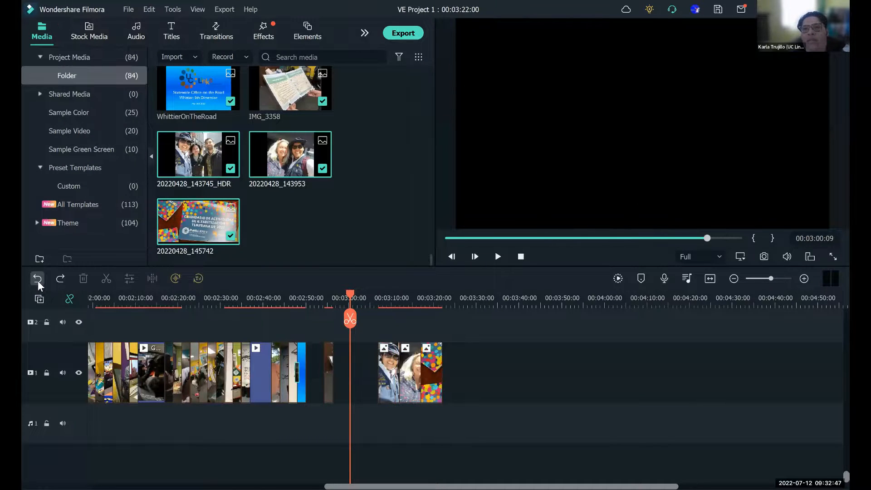
{"action": "left_click", "coordinate": [37, 281]}
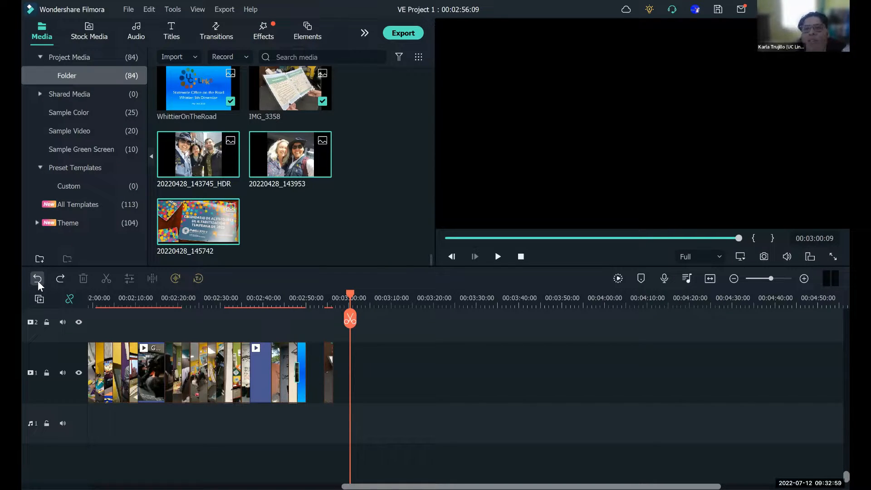
- Delete the IMG_3358 photo from the end of the timeline and return to the start of the slideshow
{"action": "left_click", "coordinate": [331, 385]}
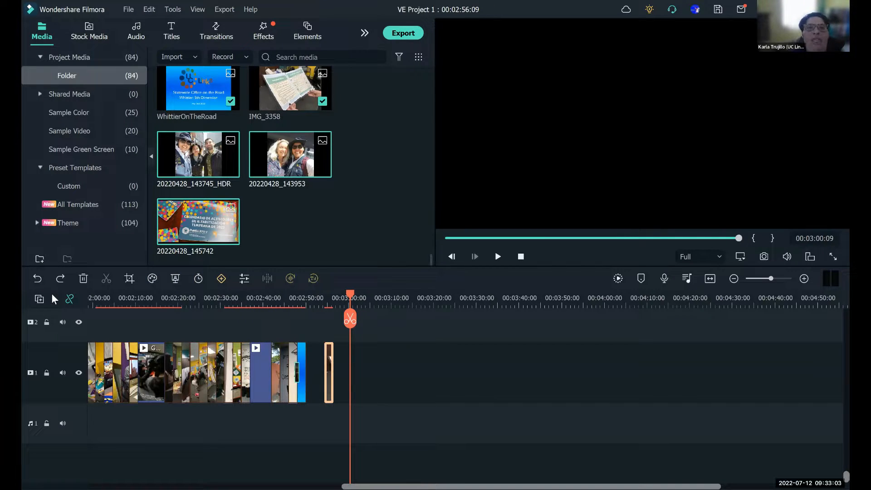
{"action": "left_click", "coordinate": [82, 280]}
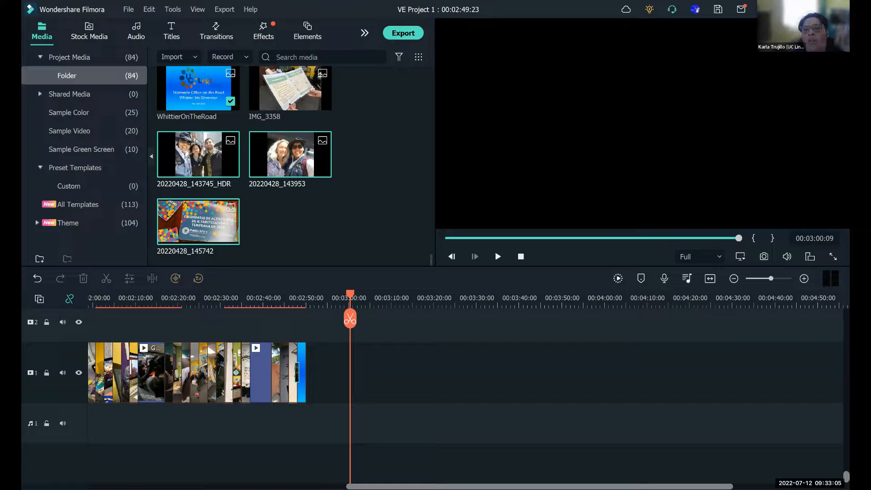
{"action": "scroll", "coordinate": [165, 462], "scroll_direction": "left", "scroll_amount": 10}
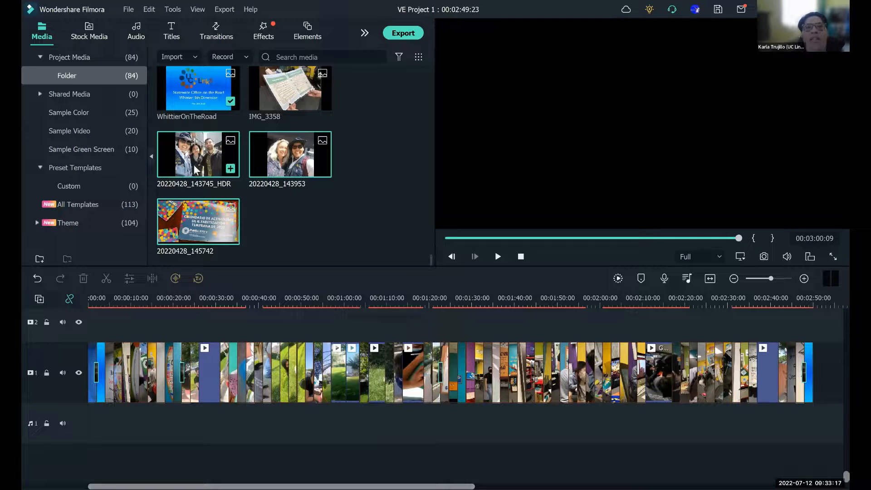
- Preview the 20220428_143745_HDR, 20220428_143953 and 20220428_145742 photos from the project media
{"action": "double_click", "coordinate": [209, 157]}
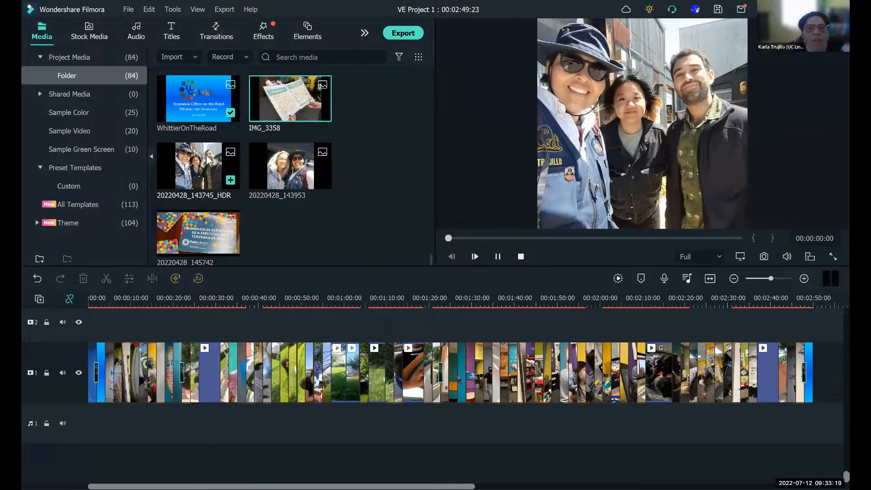
{"action": "double_click", "coordinate": [284, 166]}
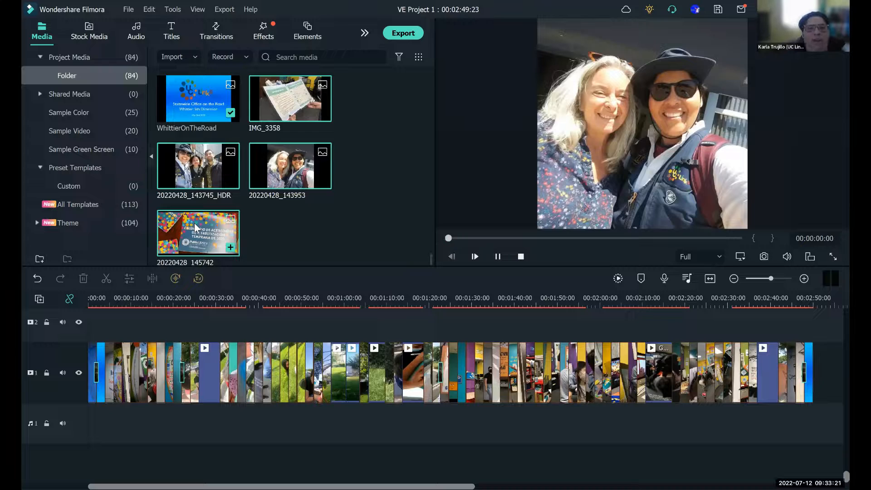
{"action": "double_click", "coordinate": [196, 226]}
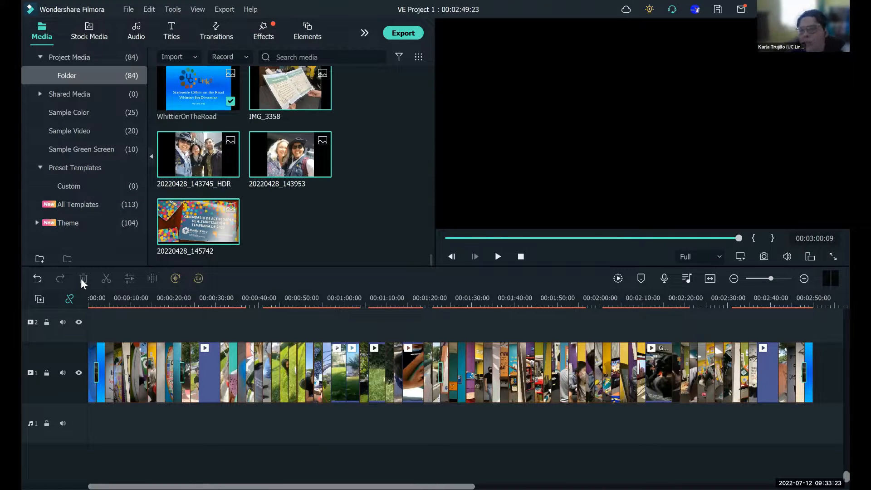
- Inspect the opening photo and the title slide at 00:00:03:09, returning the playhead to the start of the timeline
{"action": "left_click", "coordinate": [102, 297]}
{"action": "left_click_drag", "start_coordinate": [103, 298], "coordinate": [51, 298]}
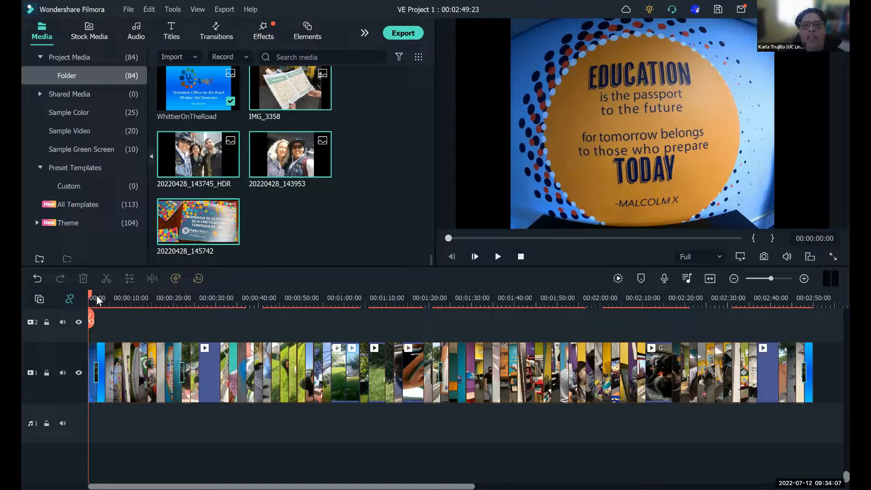
{"action": "left_click_drag", "start_coordinate": [96, 295], "coordinate": [102, 298]}
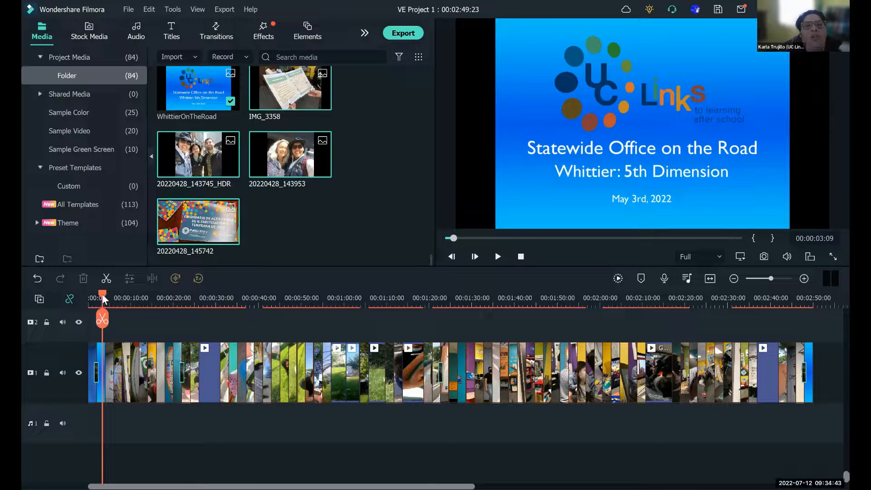
{"action": "left_click_drag", "start_coordinate": [102, 300], "coordinate": [84, 296]}
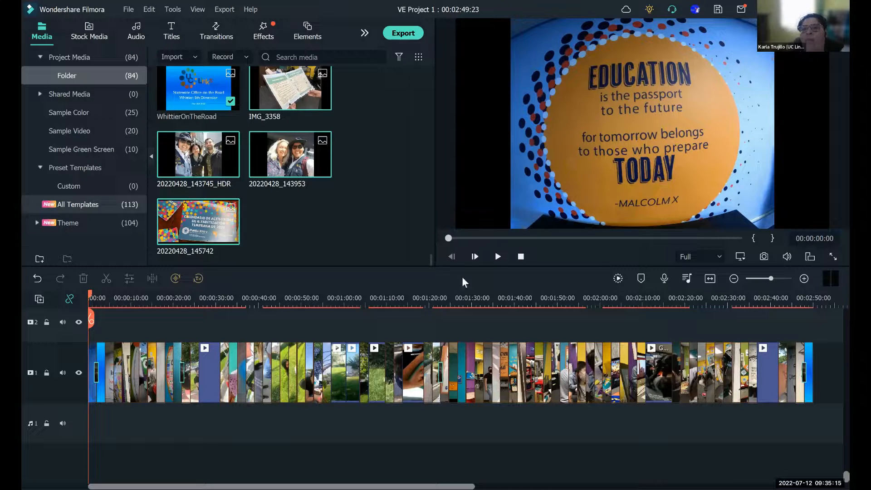
- Play the opening transition into the title slide, pause, and move the playhead back to 00:00:02:01 within the transition
{"action": "left_click", "coordinate": [498, 258]}
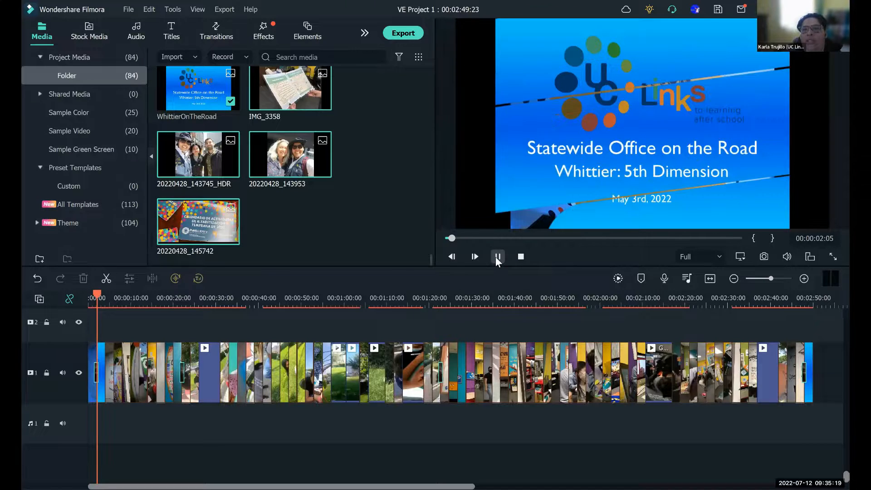
{"action": "left_click", "coordinate": [498, 257]}
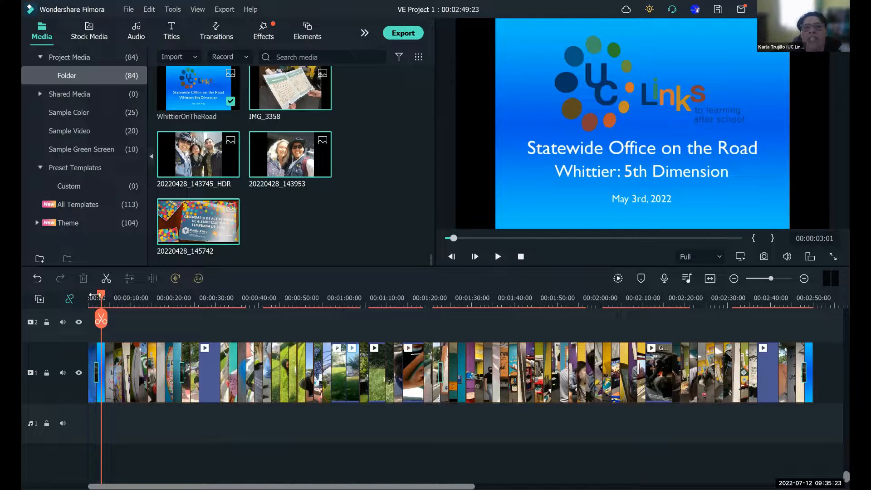
{"action": "left_click_drag", "start_coordinate": [101, 298], "coordinate": [97, 299]}
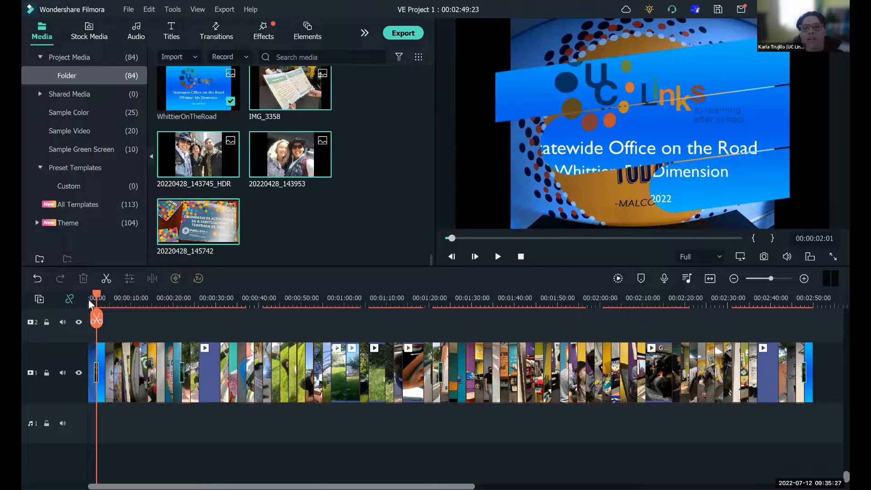
- Play the slideshow from the beginning and pause it at 00:00:23:08
{"action": "left_click", "coordinate": [89, 303]}
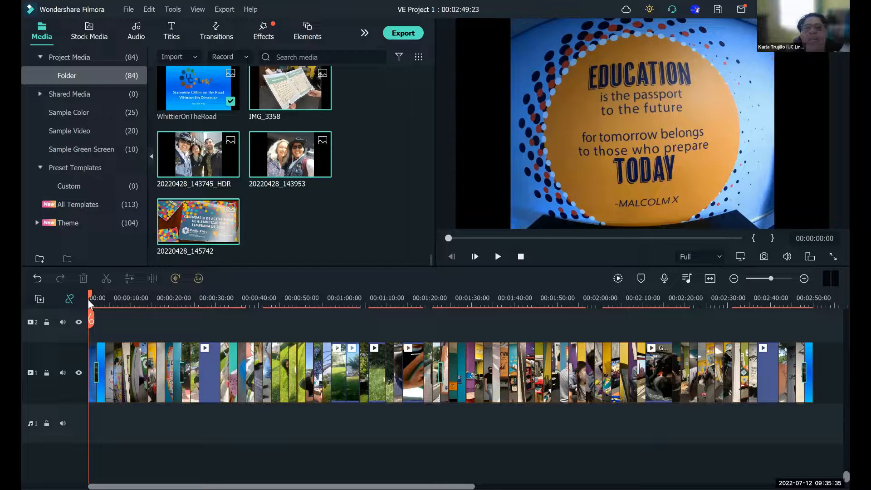
{"action": "left_click", "coordinate": [498, 257]}
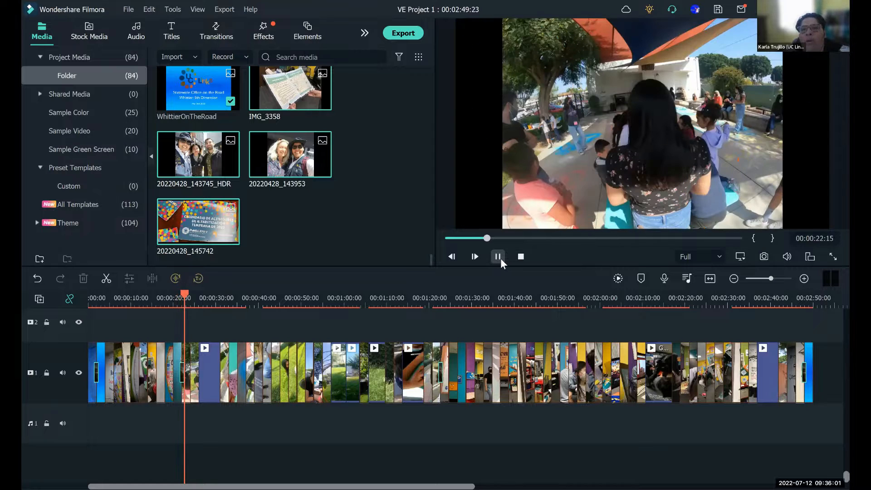
{"action": "left_click", "coordinate": [498, 257]}
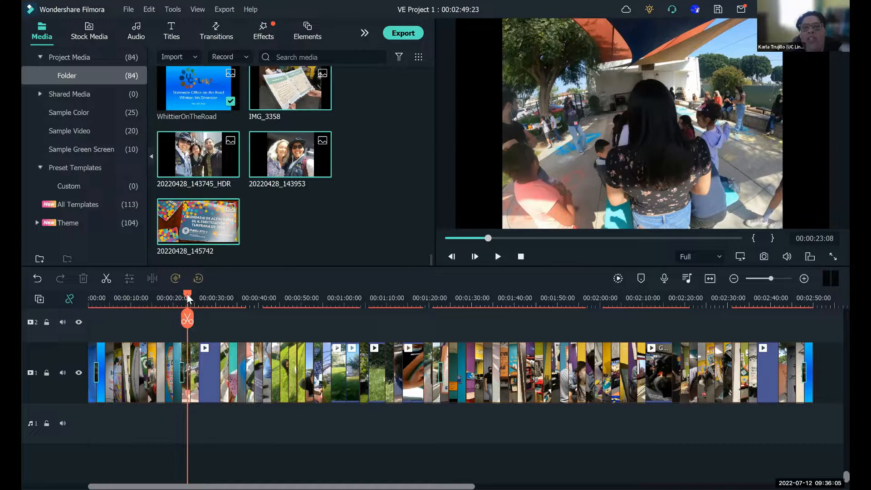
- Replay the transition after the wall photo from 00:00:20:22 and pause at 00:00:23:05
{"action": "left_click_drag", "start_coordinate": [187, 299], "coordinate": [177, 297]}
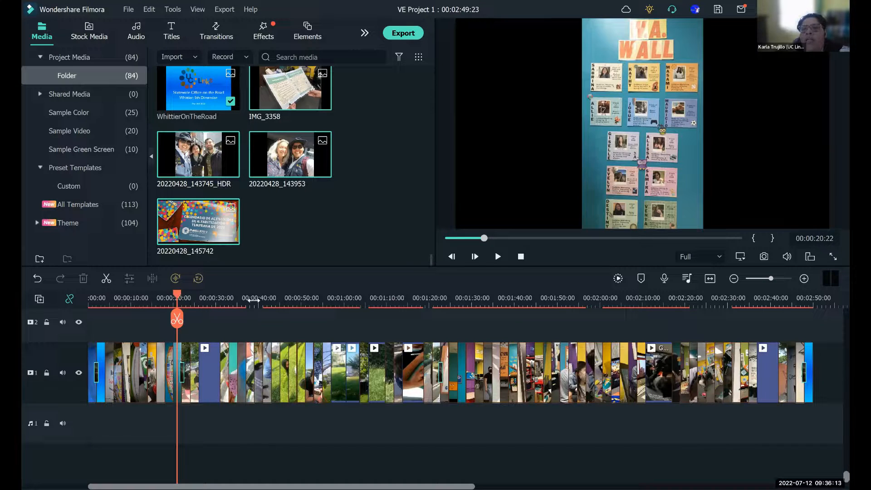
{"action": "left_click", "coordinate": [496, 260]}
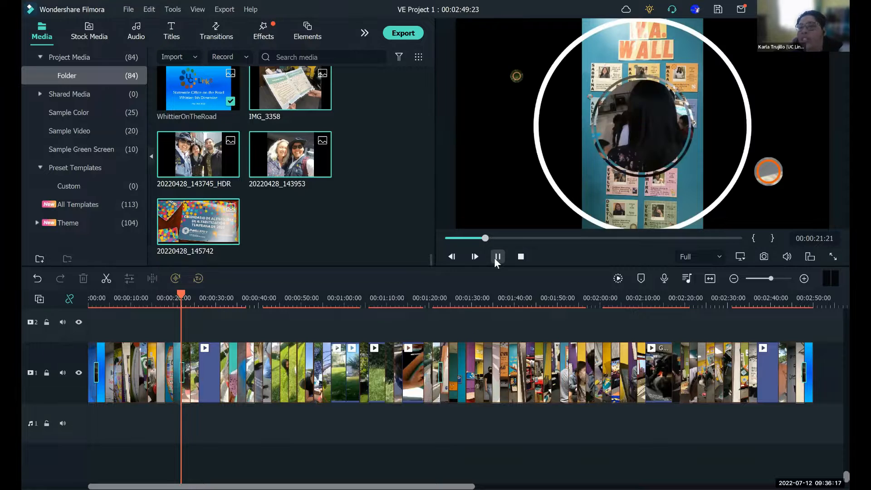
{"action": "left_click", "coordinate": [498, 257]}
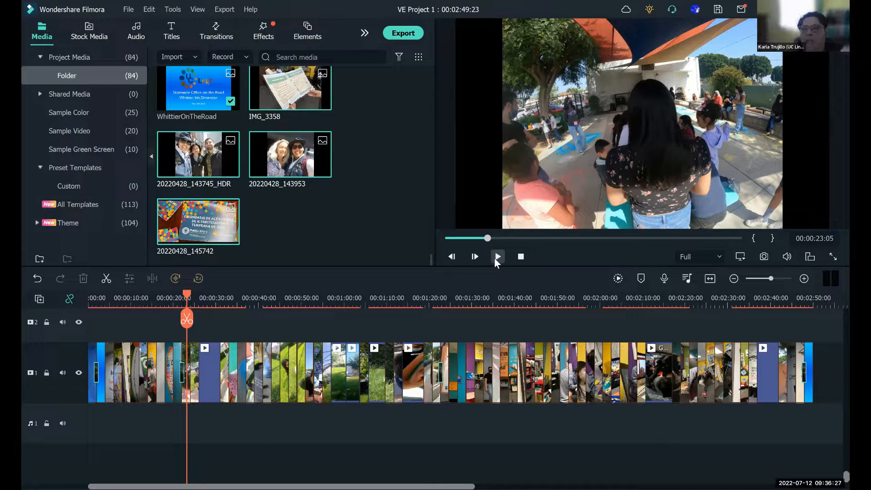
- Continue reviewing the slideshow, pausing at 00:00:44:11 and at the Games Room photo at 00:01:23:01, then resume briefly
{"action": "left_click", "coordinate": [496, 261]}
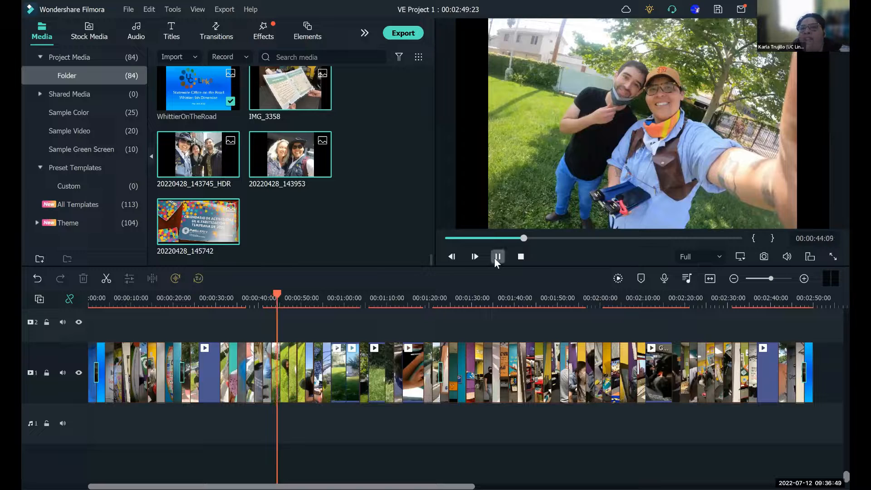
{"action": "left_click", "coordinate": [496, 262]}
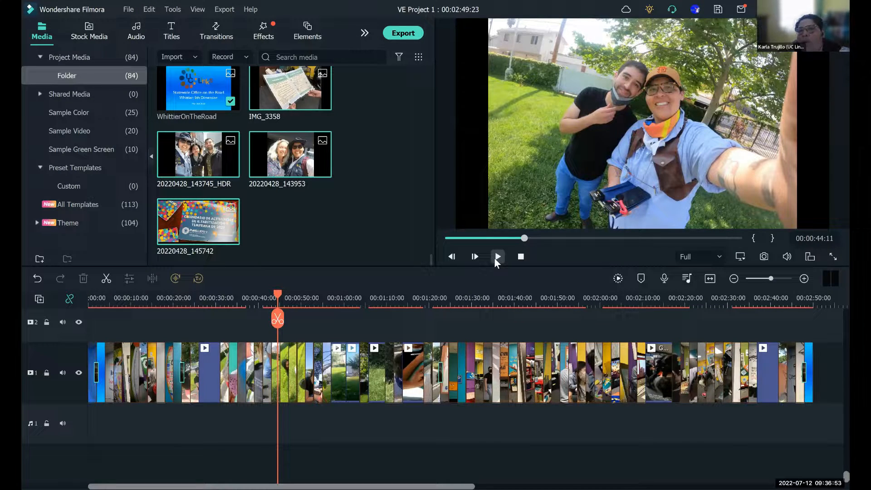
{"action": "left_click", "coordinate": [498, 263]}
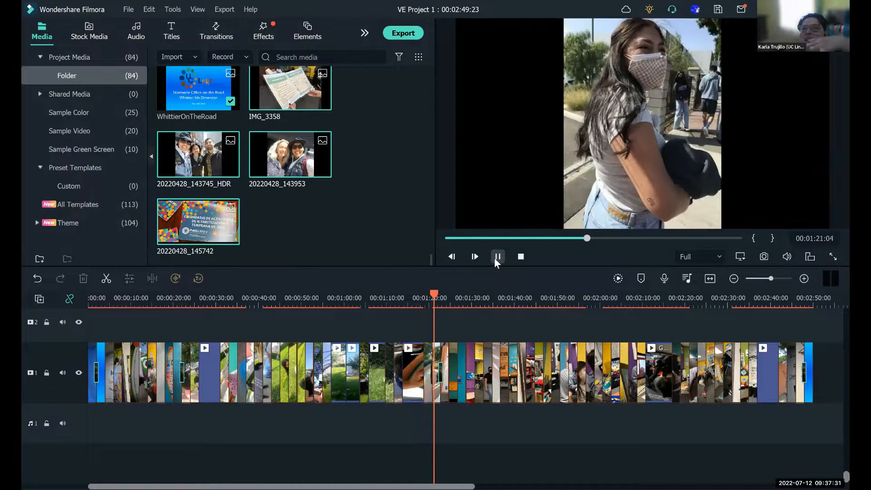
{"action": "left_click", "coordinate": [497, 258]}
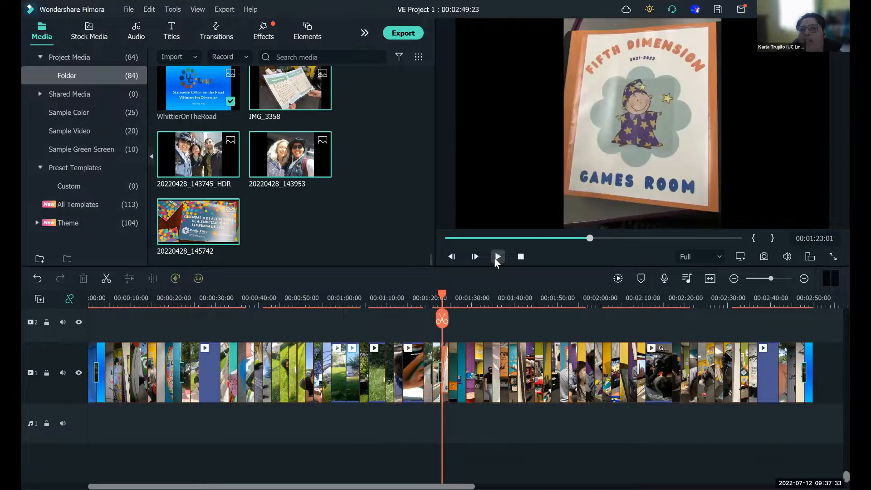
{"action": "left_click", "coordinate": [497, 259]}
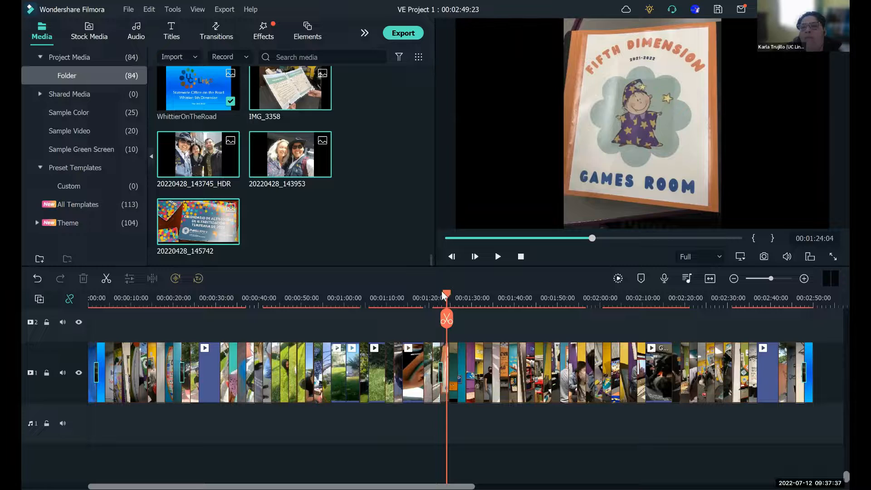
- Move the playhead slightly back in the Games Room photo, play the following clips and pause at 00:02:34:22
{"action": "left_click_drag", "start_coordinate": [448, 295], "coordinate": [441, 295]}
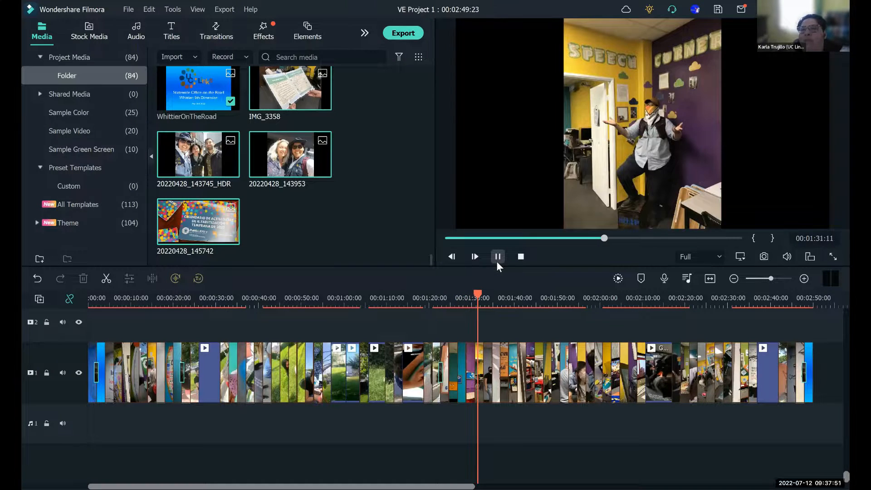
{"action": "left_click", "coordinate": [498, 263]}
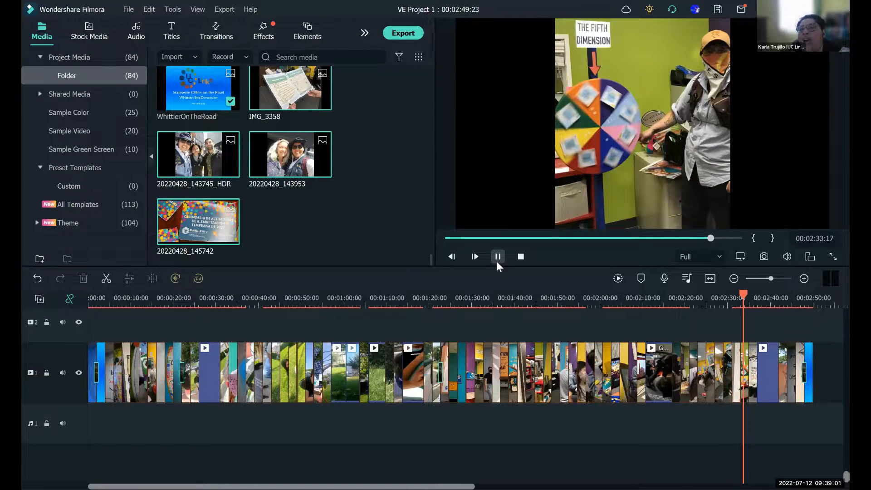
{"action": "left_click", "coordinate": [498, 263]}
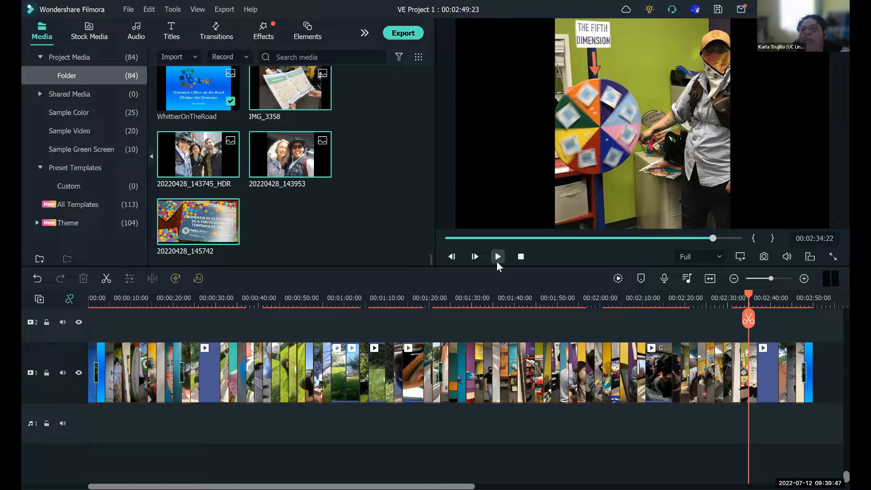
- Play through the drawing video clip into the next photo, pausing at 00:02:38:03, 00:02:41:09 and 00:02:43:14
{"action": "left_click", "coordinate": [497, 263]}
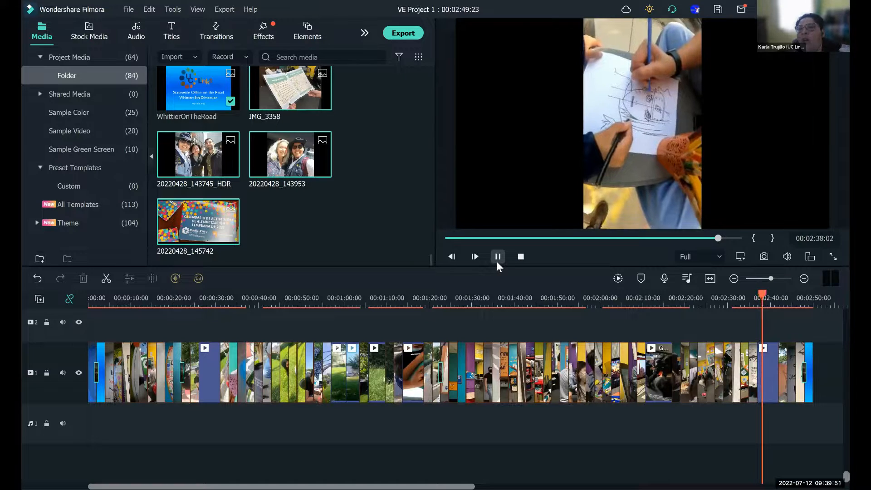
{"action": "left_click", "coordinate": [498, 259]}
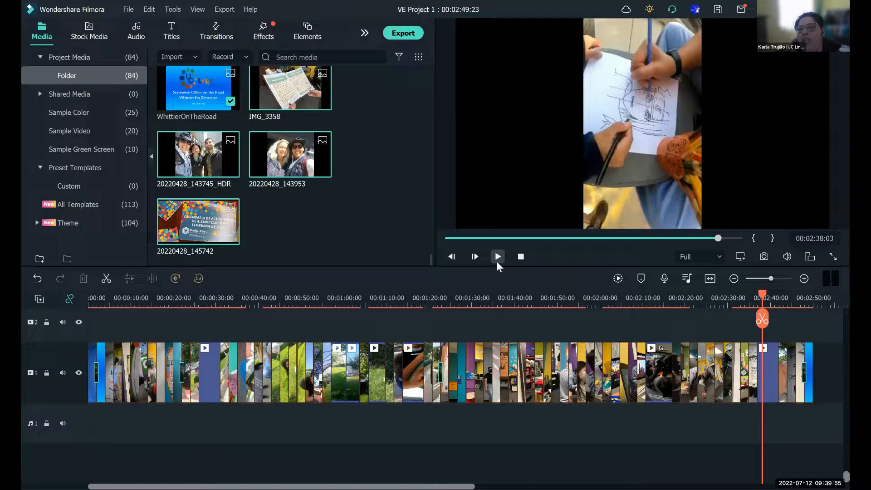
{"action": "left_click", "coordinate": [497, 258]}
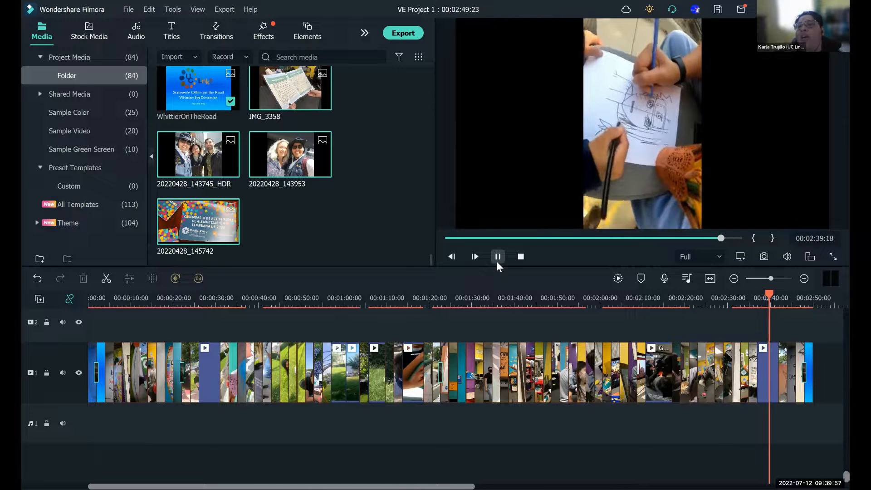
{"action": "left_click", "coordinate": [498, 264]}
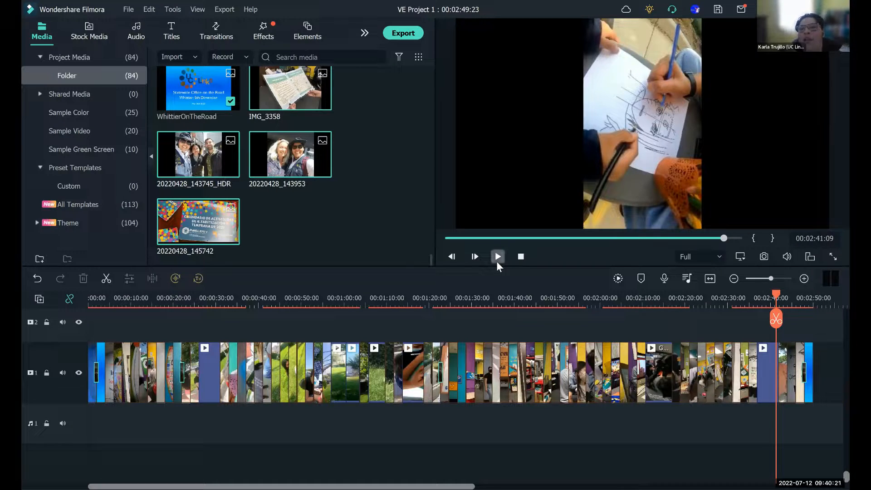
{"action": "left_click", "coordinate": [497, 257]}
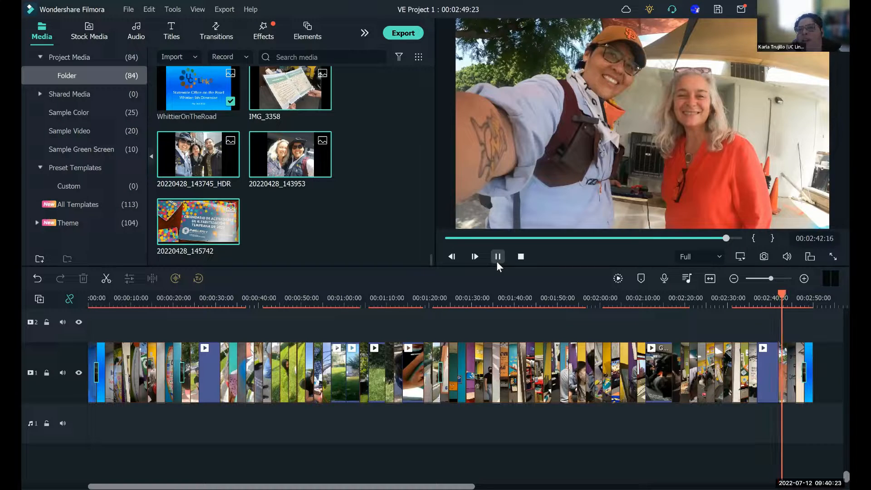
{"action": "left_click", "coordinate": [497, 262]}
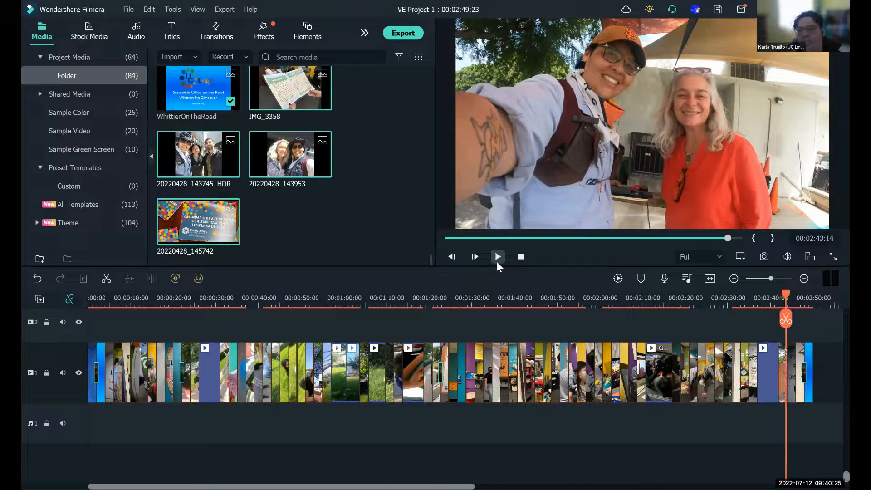
- Move the playhead back to 00:02:40:03 in the drawing clip, replay the cut and pause on the university logos photo
{"action": "left_click", "coordinate": [785, 297]}
{"action": "left_click", "coordinate": [771, 297]}
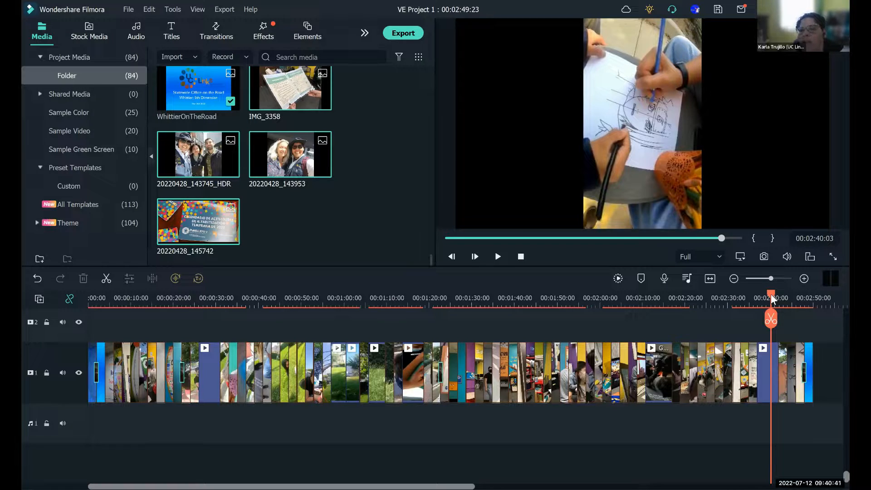
{"action": "left_click", "coordinate": [499, 258]}
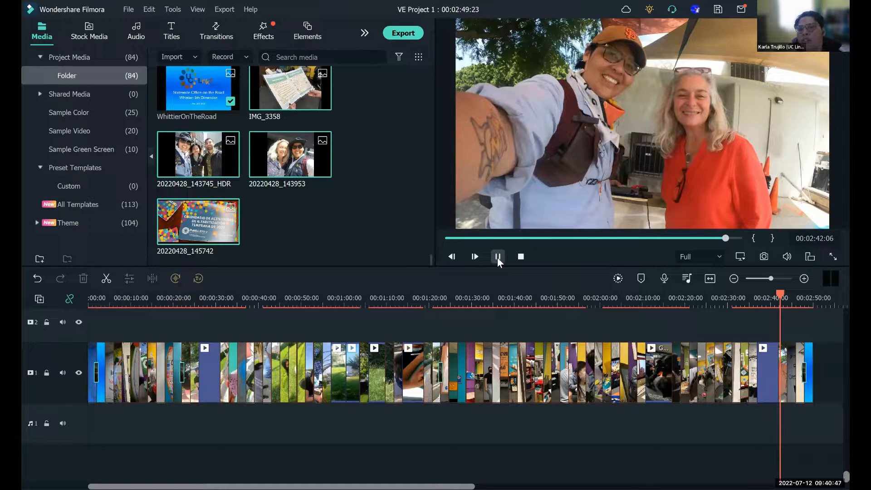
{"action": "left_click", "coordinate": [498, 258]}
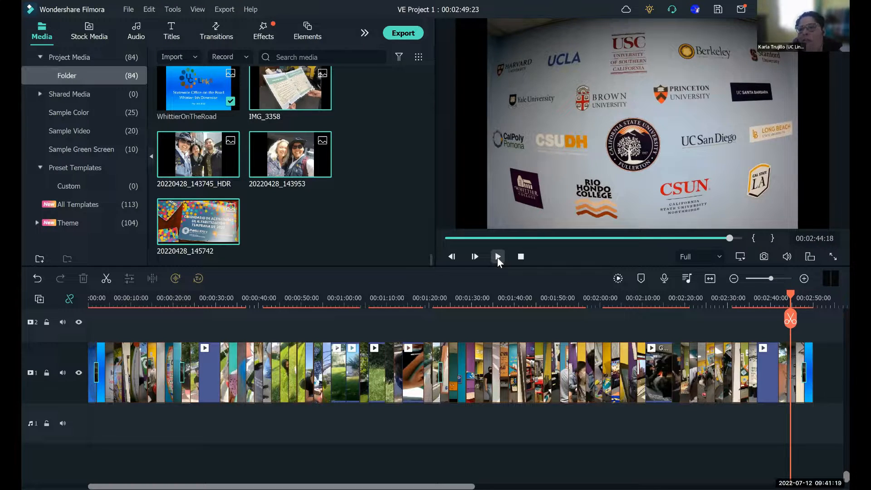
- Play the last photos and the closing transition, pausing at 00:02:46:20 and on the final title slide at 00:02:48:09
{"action": "left_click", "coordinate": [498, 256]}
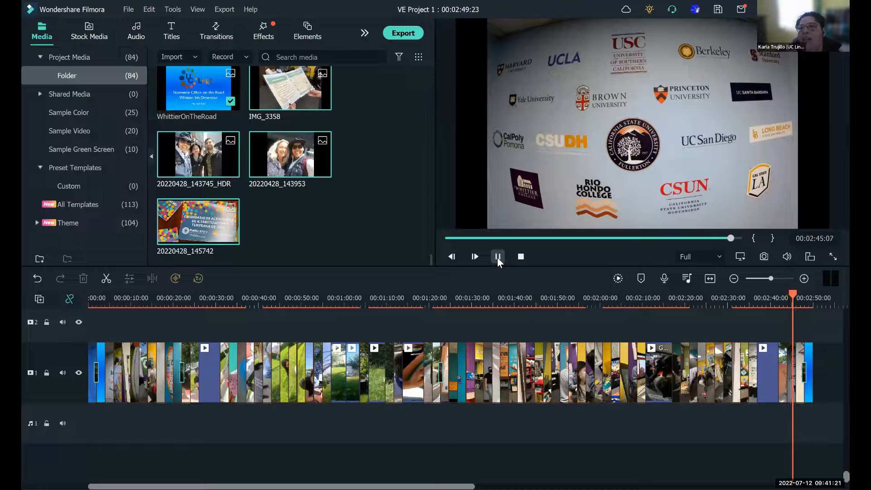
{"action": "left_click", "coordinate": [498, 257]}
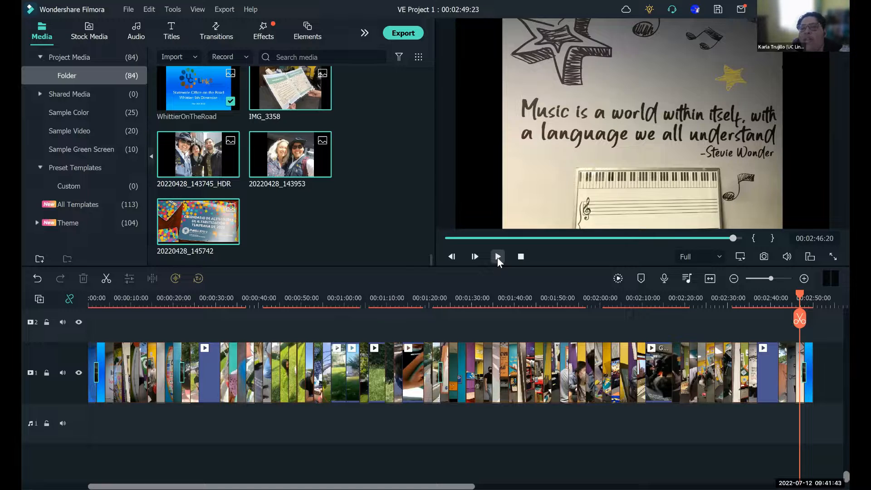
{"action": "left_click", "coordinate": [497, 257]}
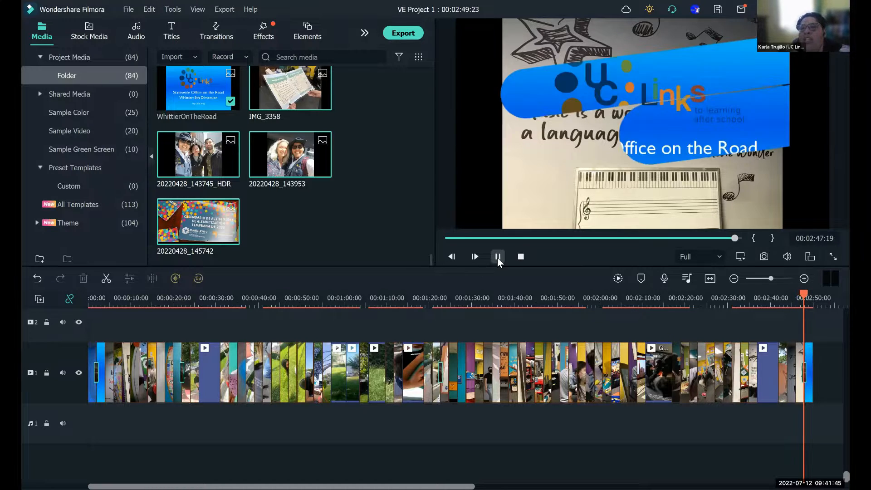
{"action": "left_click", "coordinate": [498, 257]}
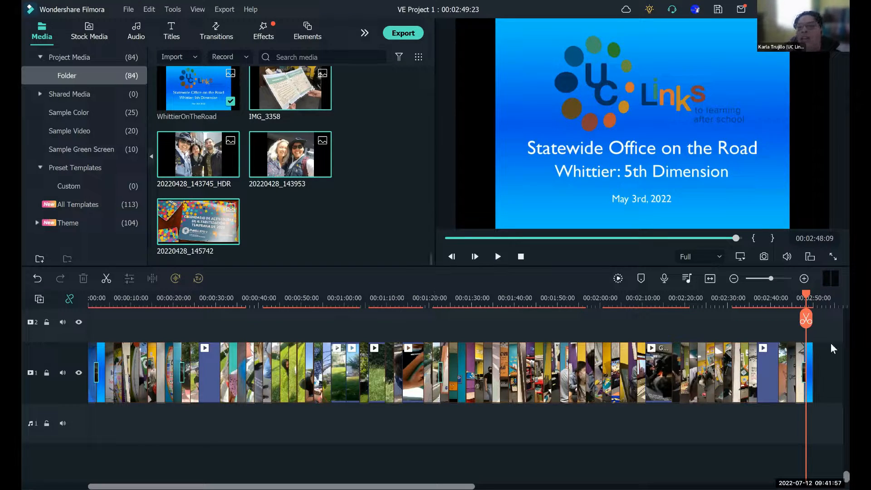
- Delete the repeated title slide at the end of the timeline
{"action": "left_click", "coordinate": [810, 364]}
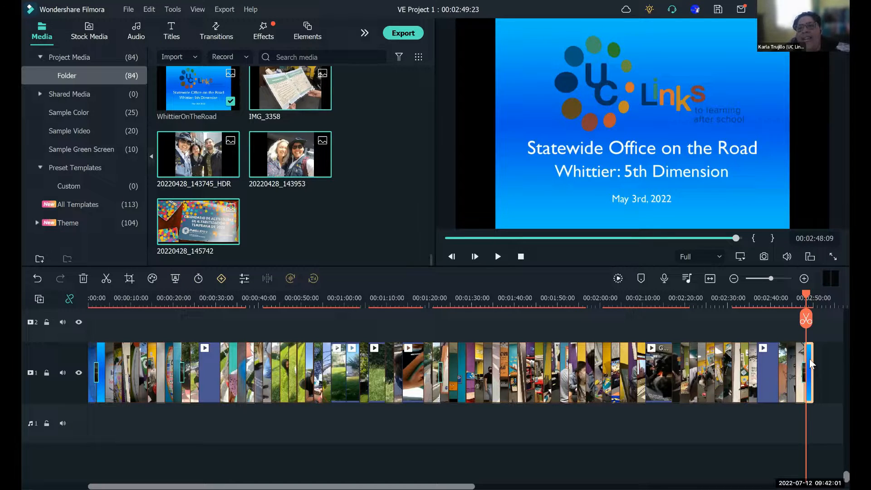
{"action": "right_click", "coordinate": [811, 364]}
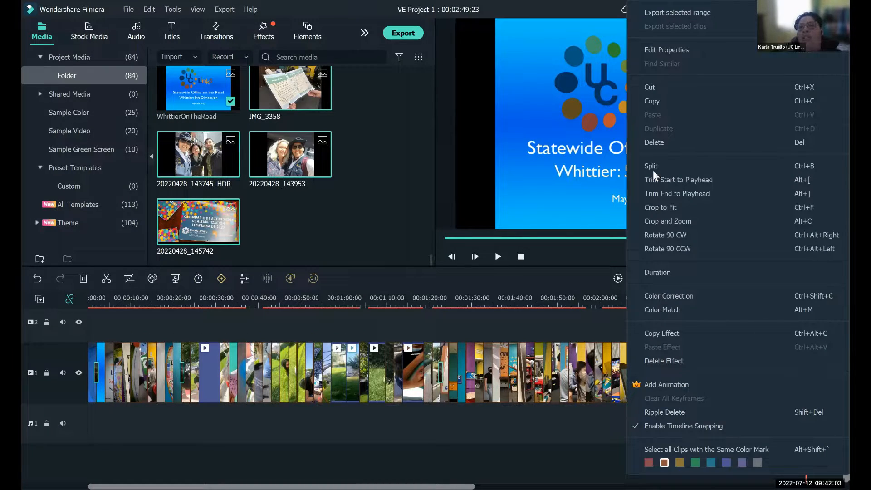
{"action": "left_click", "coordinate": [646, 143]}
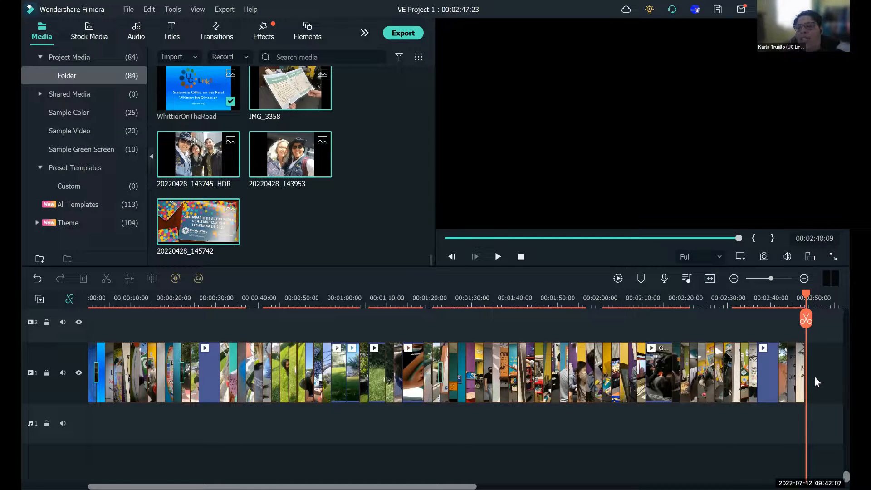
- Place the playhead at 00:02:48:05 and add the JPEGExitSlideVideoTempl image there as the closing slide on video track 1
{"action": "left_click", "coordinate": [806, 296]}
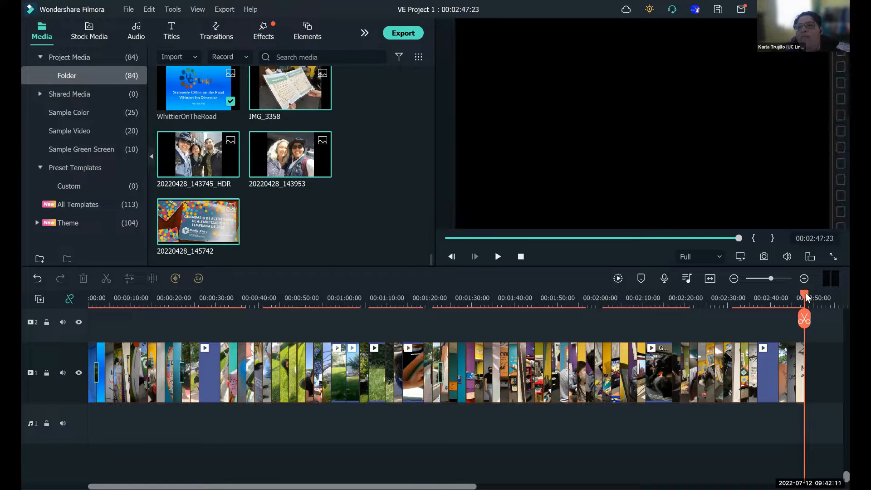
{"action": "left_click", "coordinate": [805, 293]}
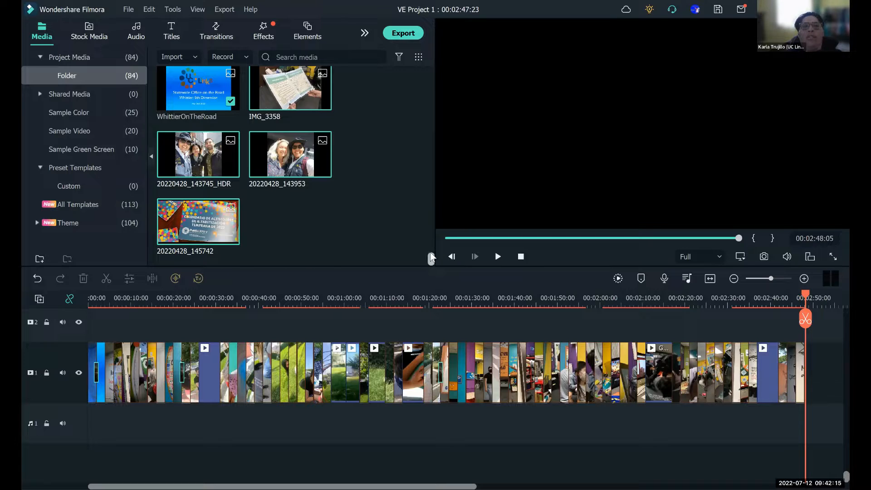
{"action": "left_click_drag", "start_coordinate": [432, 259], "coordinate": [430, 253]}
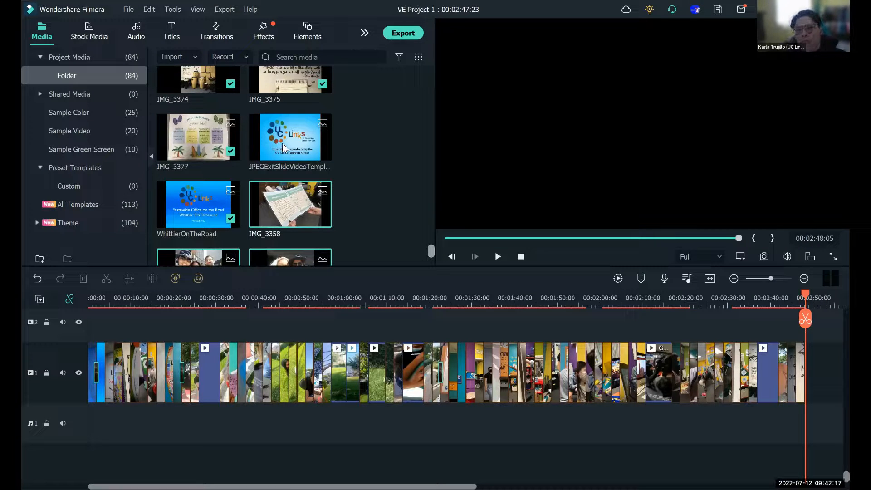
{"action": "left_click_drag", "start_coordinate": [282, 144], "coordinate": [812, 372]}
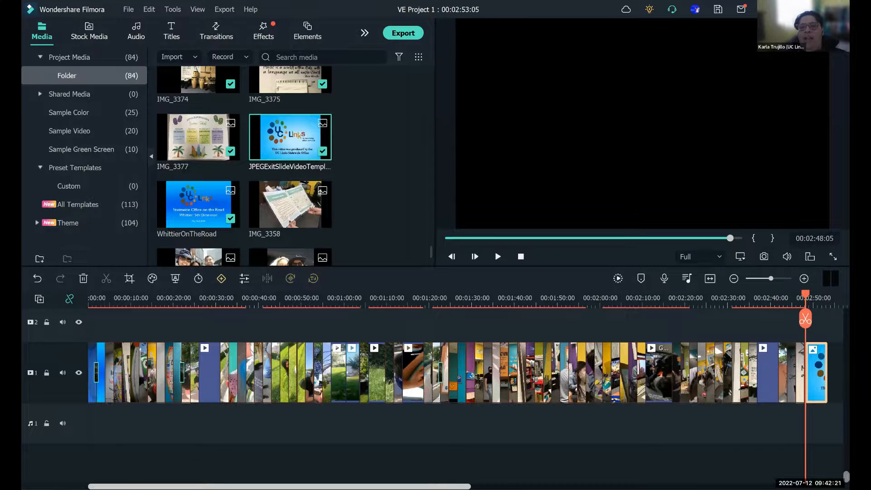
- Preview the new exit slide at the end of the timeline, moving the playhead to 00:02:48:22 near its start
{"action": "scroll", "coordinate": [642, 342], "scroll_direction": "right", "scroll_amount": 5}
{"action": "left_click", "coordinate": [487, 304]}
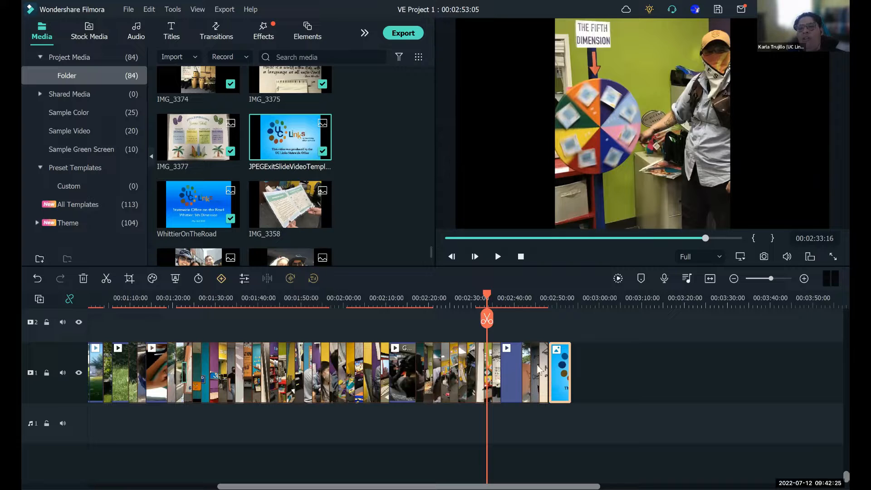
{"action": "left_click", "coordinate": [563, 318]}
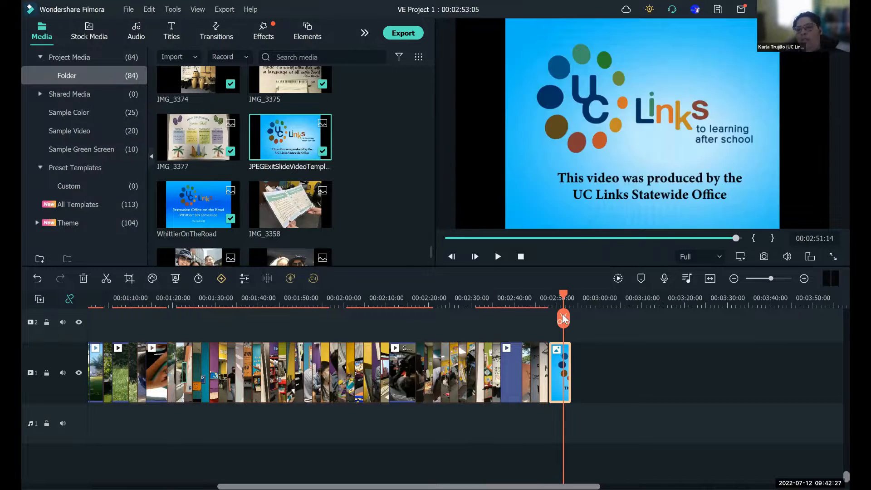
{"action": "left_click_drag", "start_coordinate": [563, 318], "coordinate": [552, 320]}
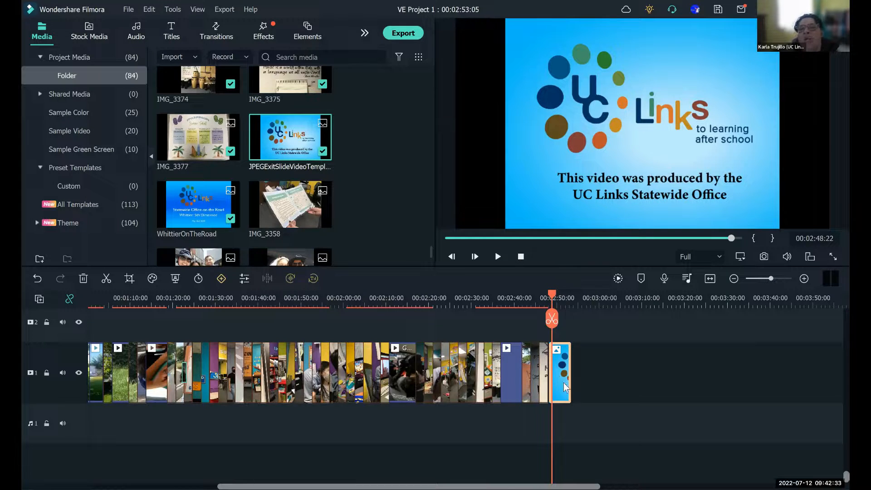
- Set the duration of the exit slide at the end of the timeline to 00:00:02:00
{"action": "right_click", "coordinate": [593, 282]}
{"action": "left_click", "coordinate": [596, 276]}
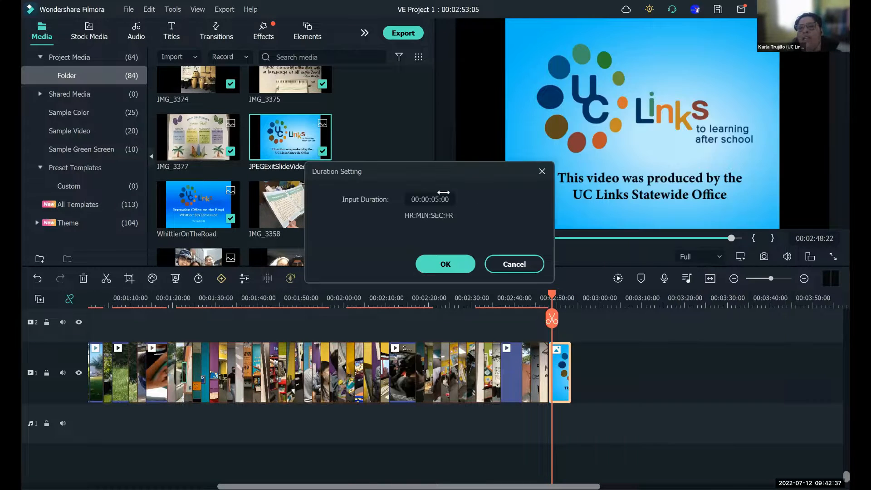
{"action": "left_click", "coordinate": [437, 199]}
{"action": "left_click", "coordinate": [437, 199]}
{"action": "type", "text": "2"}
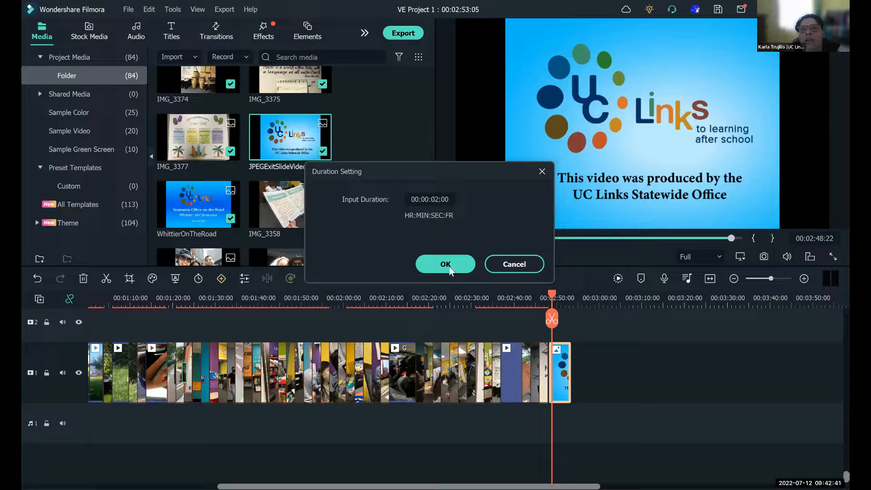
{"action": "left_click", "coordinate": [446, 265]}
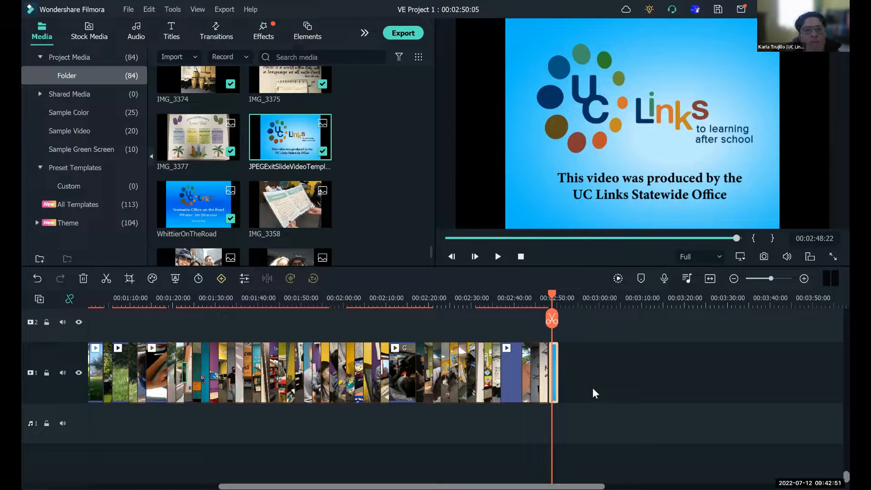
- Delete the empty gap between IMG_3375 and the exit slide, and place the playhead at 00:02:47:06
{"action": "scroll", "coordinate": [593, 389], "scroll_direction": "up", "scroll_amount": 3}
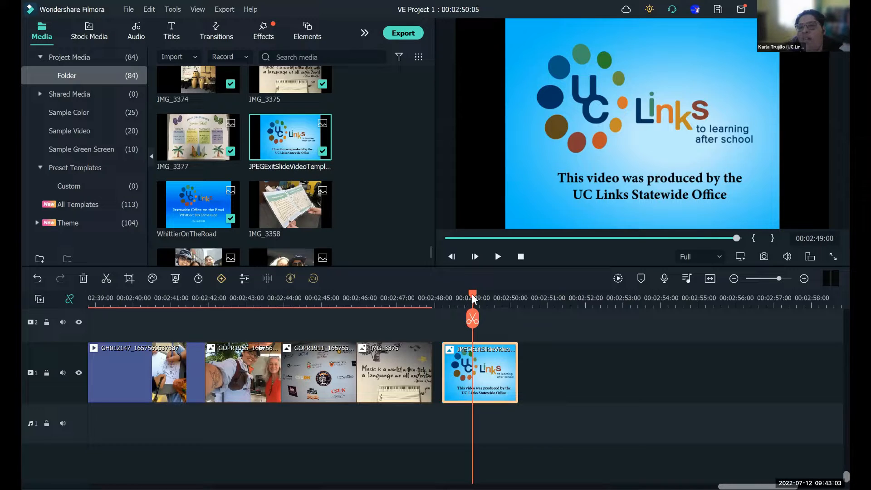
{"action": "left_click_drag", "start_coordinate": [470, 293], "coordinate": [433, 299]}
{"action": "left_click", "coordinate": [406, 299]}
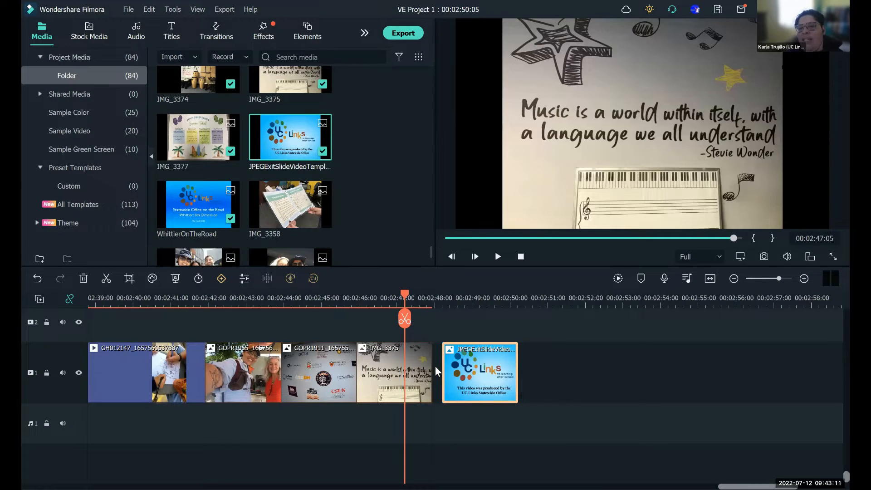
{"action": "left_click", "coordinate": [435, 368]}
{"action": "key", "text": "Delete"}
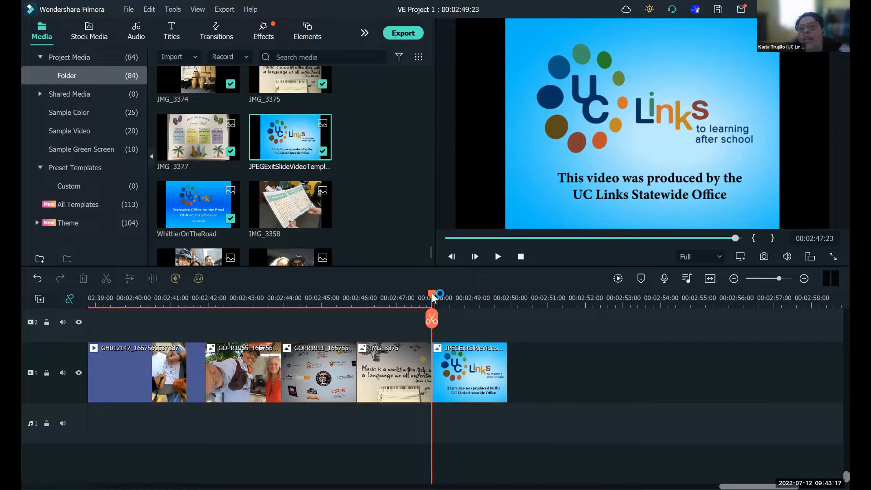
{"action": "left_click", "coordinate": [406, 304]}
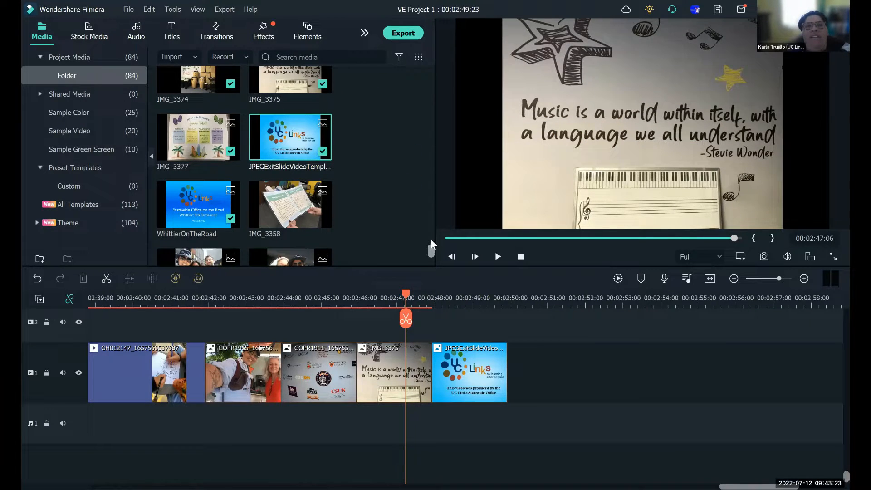
{"action": "scroll", "coordinate": [431, 238], "scroll_direction": "up", "scroll_amount": 4}
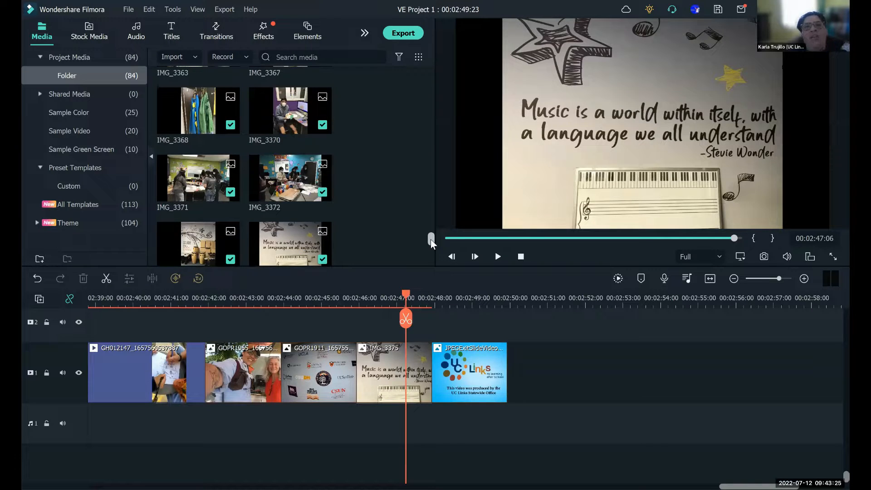
{"action": "scroll", "coordinate": [431, 239], "scroll_direction": "down", "scroll_amount": 1}
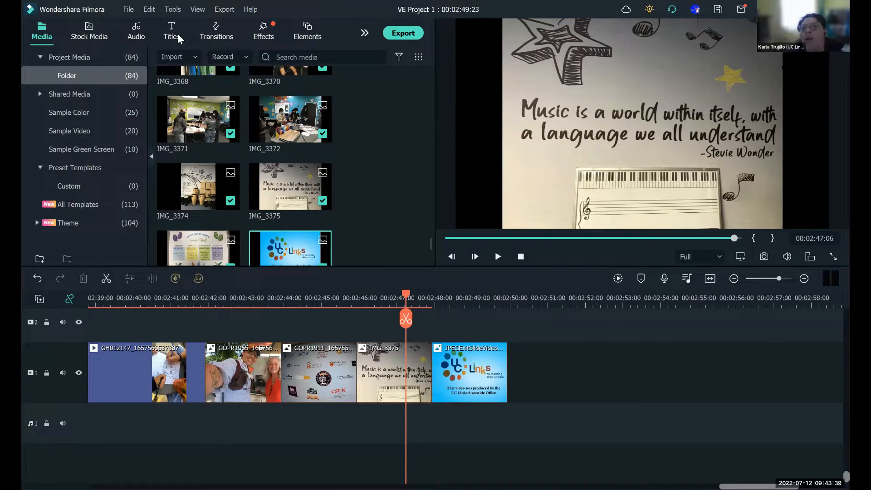
- Browse the transition categories and add the Whirl 8 warp transition between IMG_3375 and the exit slide
{"action": "left_click", "coordinate": [197, 38]}
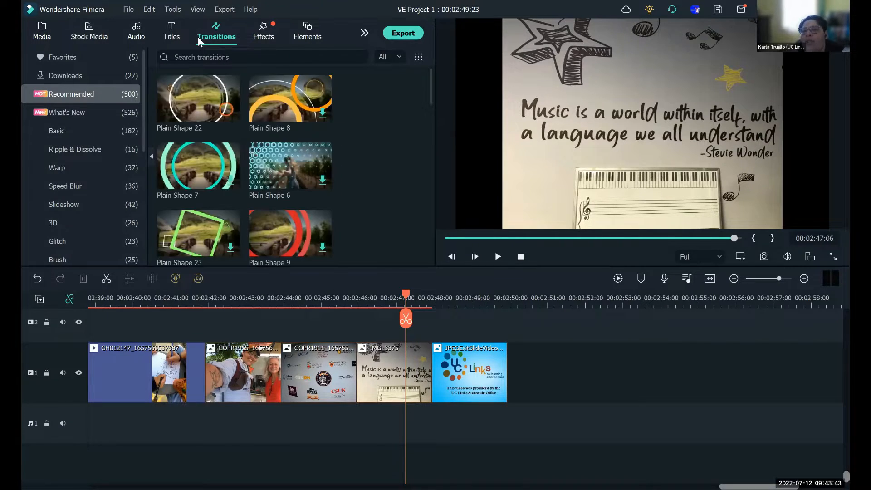
{"action": "left_click", "coordinate": [117, 60]}
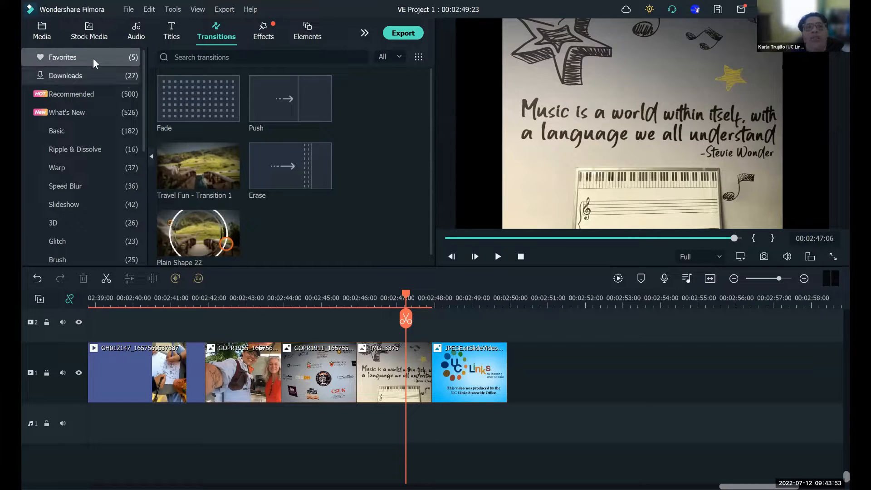
{"action": "scroll", "coordinate": [136, 93], "scroll_direction": "down", "scroll_amount": 1}
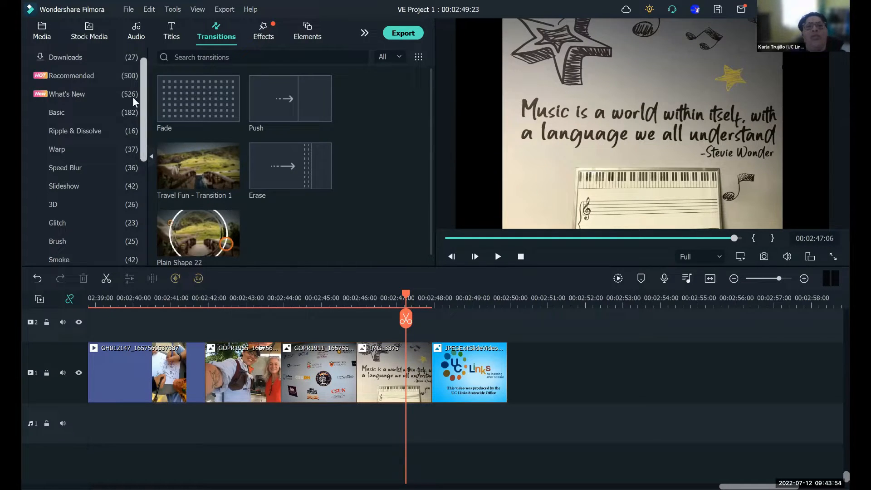
{"action": "left_click", "coordinate": [76, 114]}
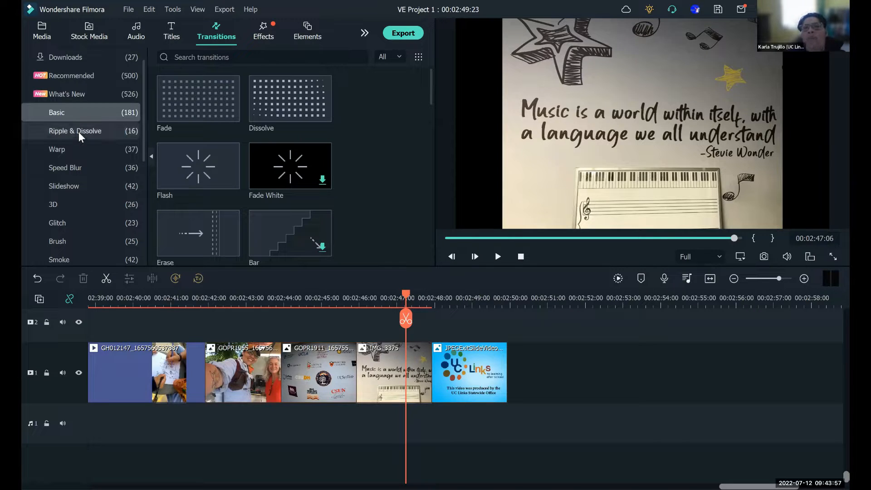
{"action": "left_click", "coordinate": [78, 131]}
{"action": "left_click", "coordinate": [57, 154]}
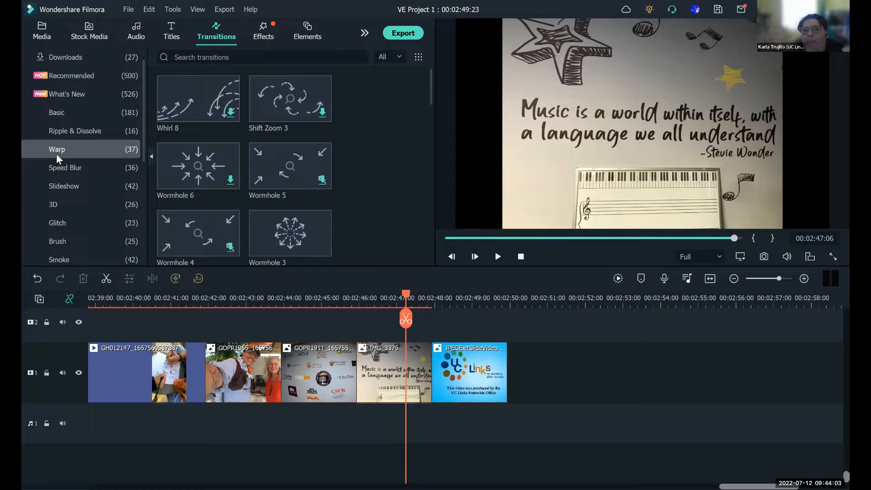
{"action": "left_click_drag", "start_coordinate": [208, 104], "coordinate": [427, 402]}
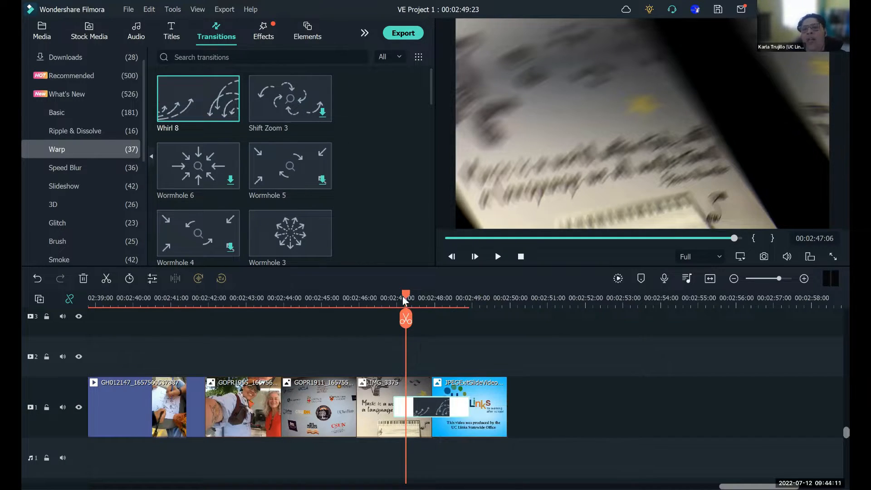
- Play the Whirl 8 transition from 00:02:45:20 to the end of the timeline, and delete it
{"action": "left_click", "coordinate": [352, 297]}
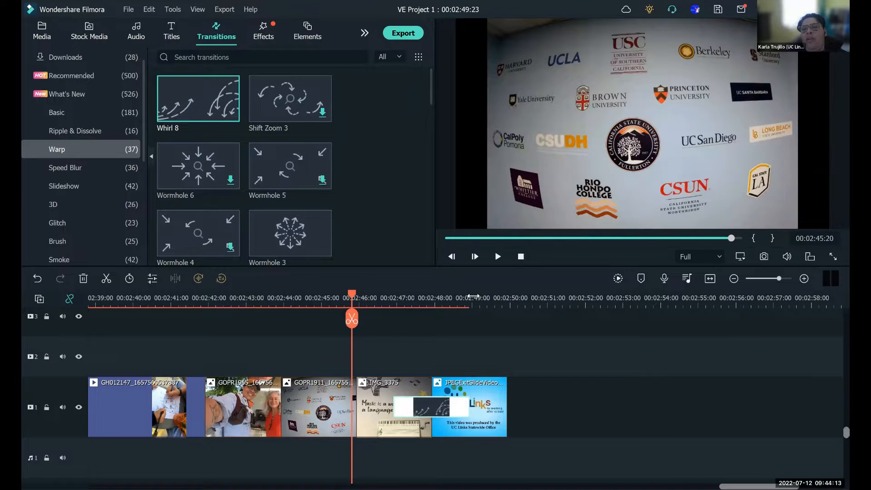
{"action": "left_click", "coordinate": [497, 257]}
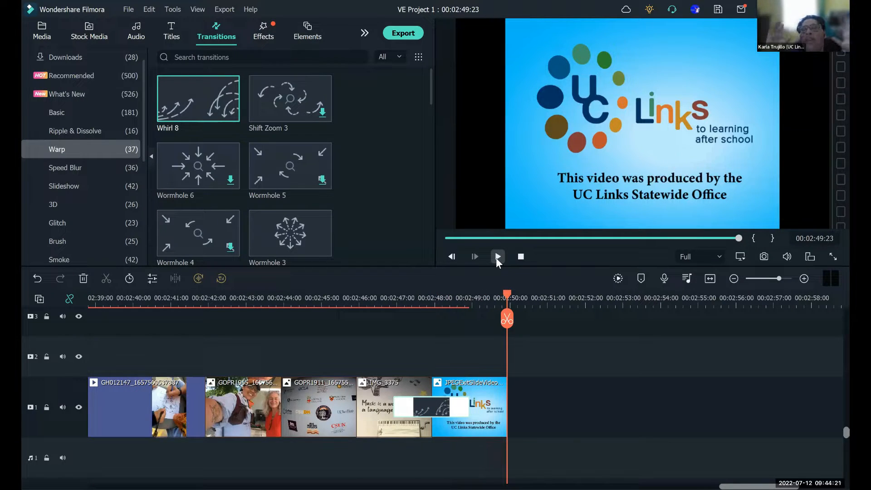
{"action": "right_click", "coordinate": [435, 413]}
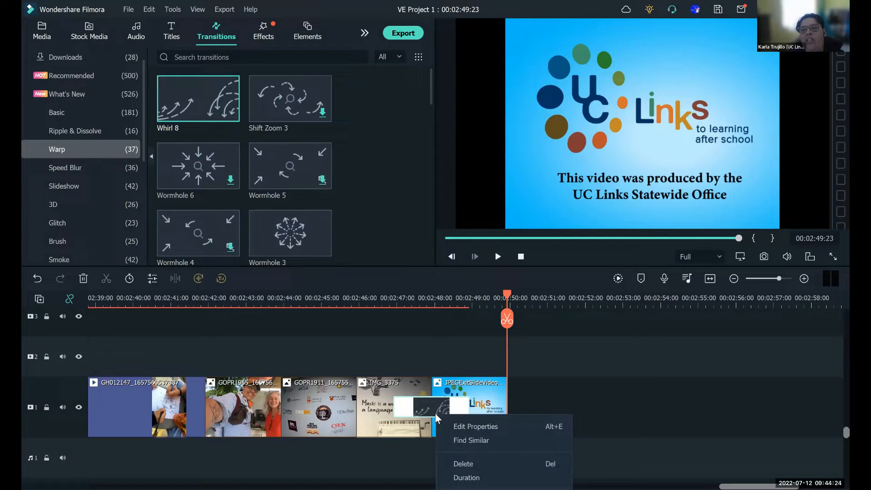
{"action": "left_click", "coordinate": [463, 464]}
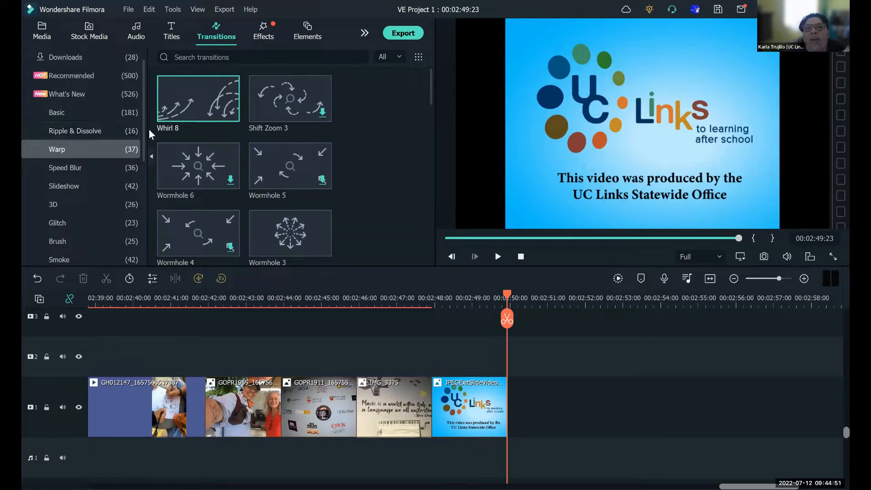
- Add the favorite transition Travel Fun - Transition 1 between IMG_3375 and the exit slide
{"action": "scroll", "coordinate": [143, 94], "scroll_direction": "up", "scroll_amount": 1}
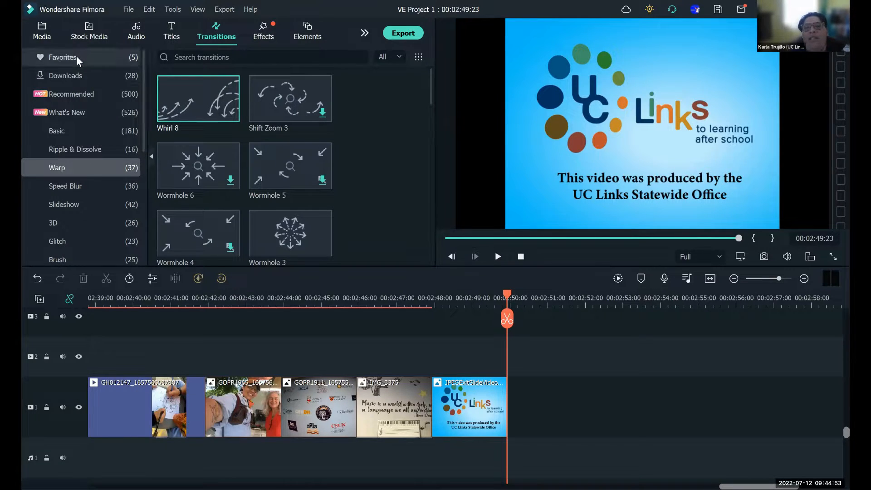
{"action": "left_click", "coordinate": [76, 55]}
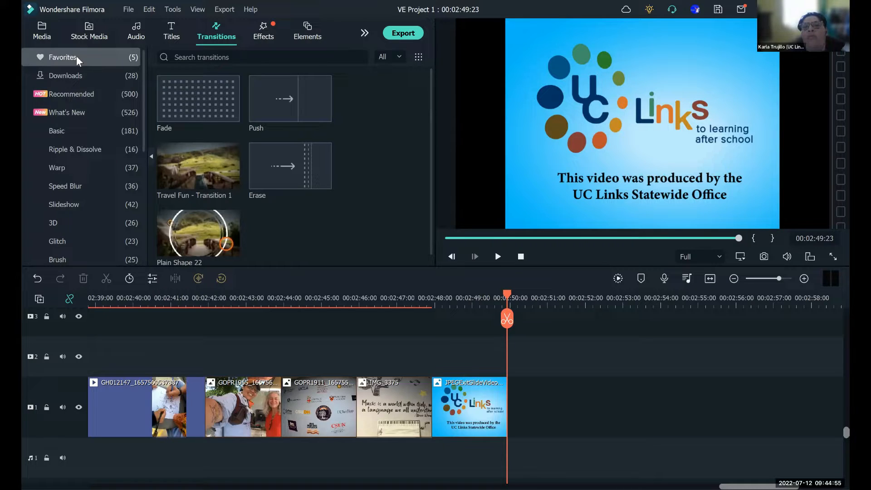
{"action": "mouse_move", "coordinate": [197, 168]}
{"action": "left_click_drag", "start_coordinate": [197, 169], "coordinate": [426, 399]}
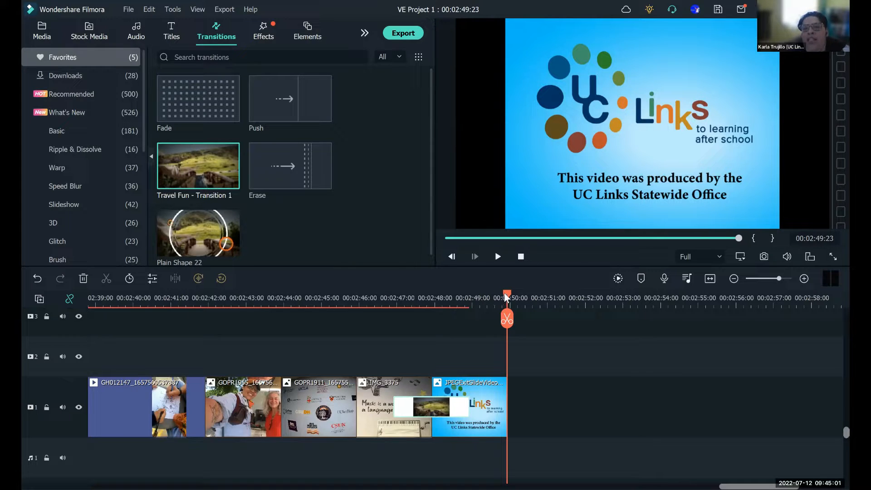
- Preview the Travel Fun - Transition 1 into the exit slide, starting playback before IMG_3375
{"action": "left_click_drag", "start_coordinate": [481, 297], "coordinate": [352, 310]}
{"action": "left_click", "coordinate": [498, 257]}
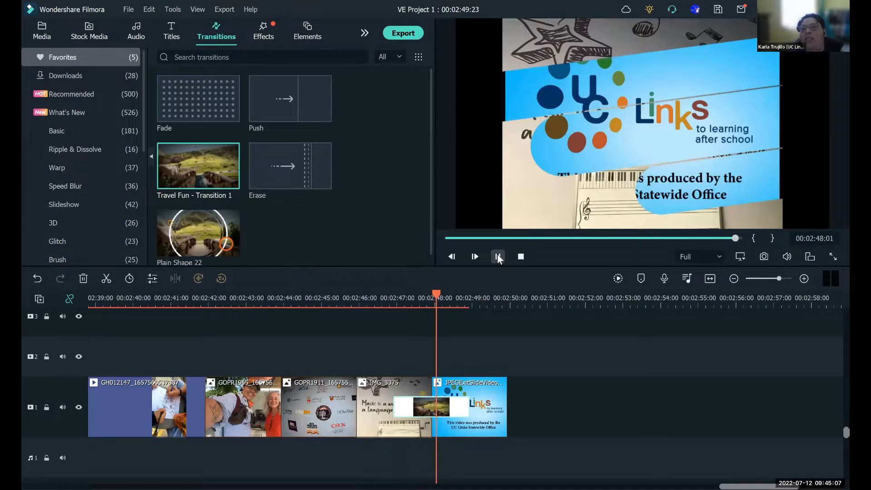
{"action": "left_click", "coordinate": [498, 256]}
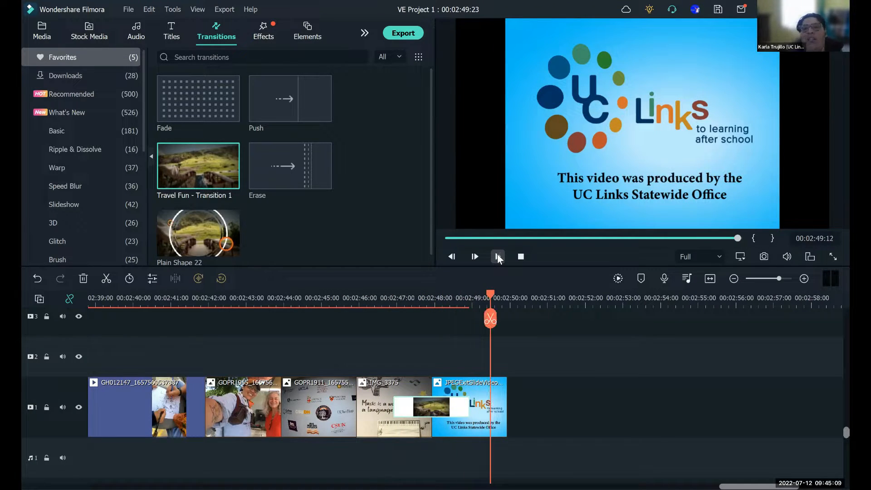
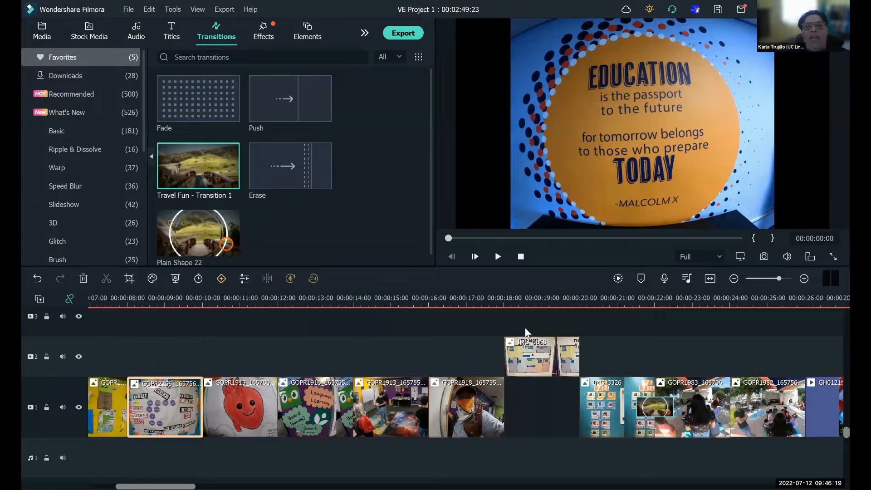
- Place the maze map photo from track 2 into the gap after GOPR1918 on track 1
{"action": "left_click_drag", "start_coordinate": [551, 345], "coordinate": [552, 390]}
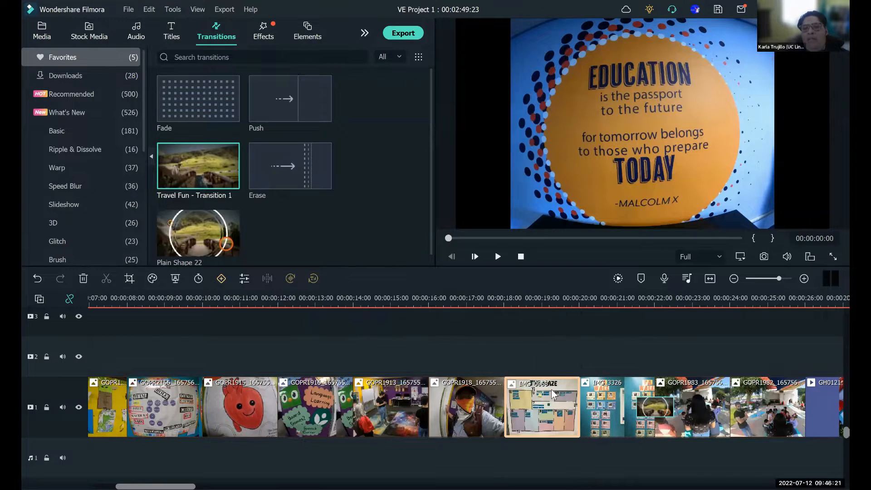
{"action": "left_click", "coordinate": [602, 357]}
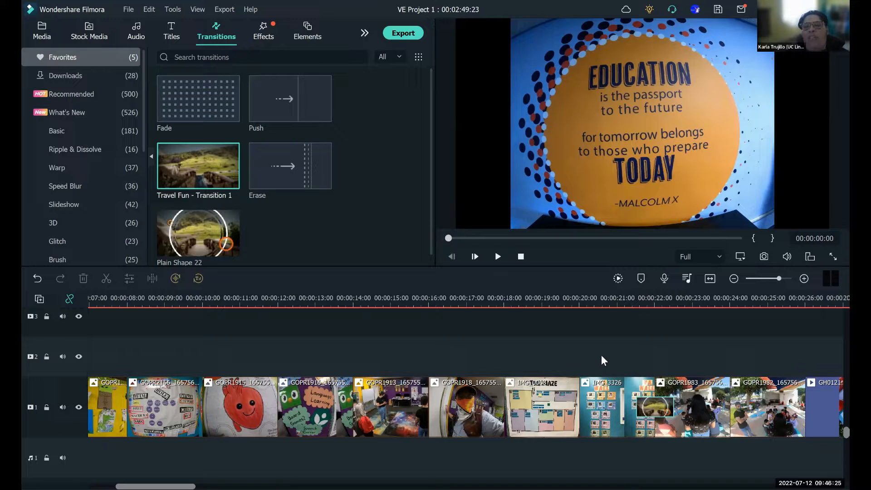
{"action": "mouse_move", "coordinate": [553, 415]}
{"action": "left_mouse_down"}
{"action": "mouse_move", "coordinate": [547, 354]}
{"action": "mouse_move", "coordinate": [543, 402]}
{"action": "left_mouse_up"}
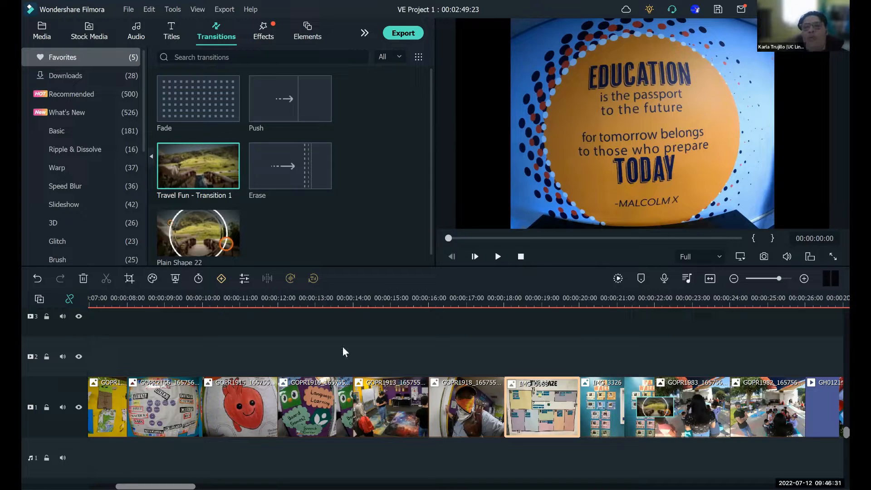
- Undo the swap of the maze map photo and GOPR2166, back to their original order on track 1
{"action": "left_click", "coordinate": [38, 276]}
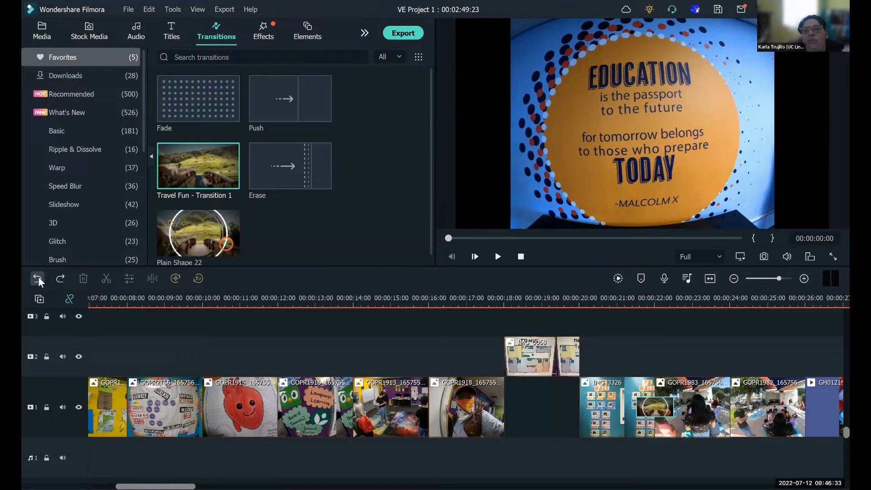
{"action": "left_click", "coordinate": [39, 278]}
{"action": "left_click", "coordinate": [39, 277]}
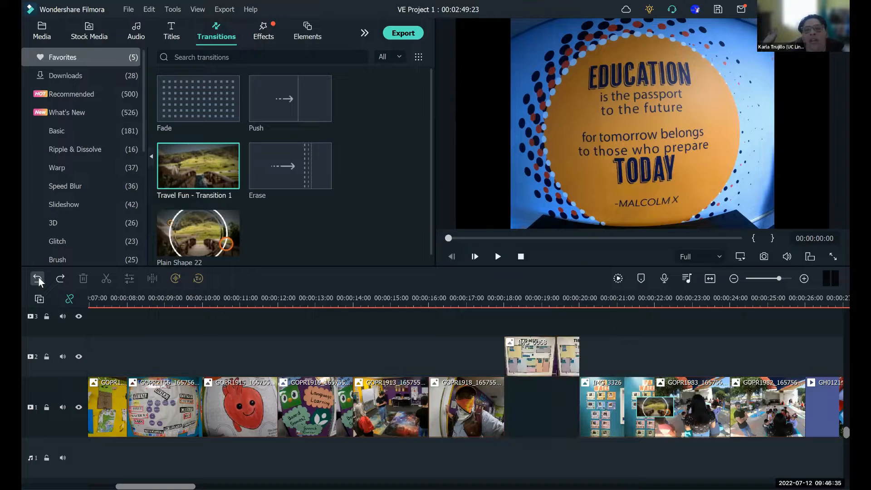
{"action": "left_click", "coordinate": [38, 276]}
{"action": "left_click", "coordinate": [39, 277]}
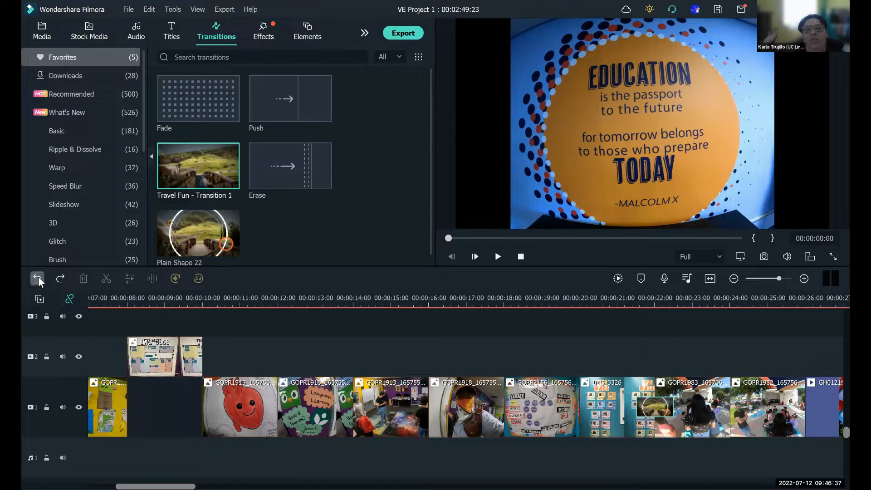
{"action": "left_click", "coordinate": [39, 276]}
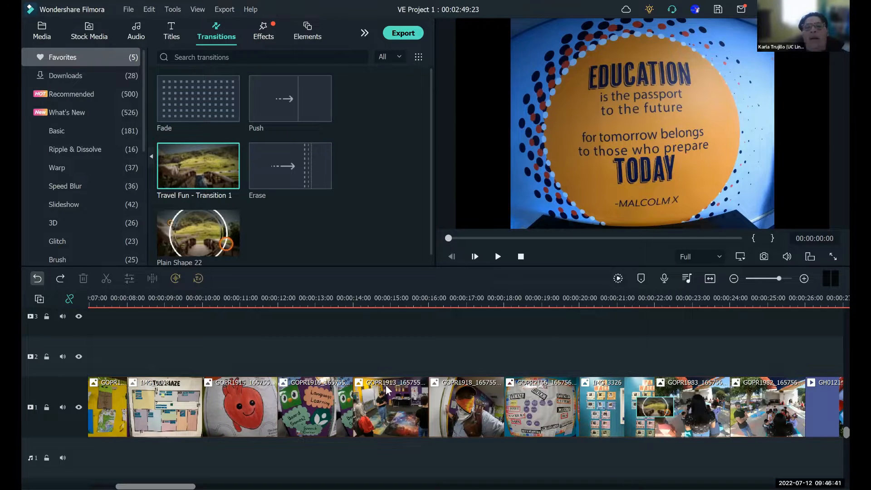
- Move GOPR1912 and the maze map photo up to track 2, and return both to their places on track 1
{"action": "scroll", "coordinate": [361, 410], "scroll_direction": "left", "scroll_amount": 5}
{"action": "left_click_drag", "start_coordinate": [362, 410], "coordinate": [367, 368]}
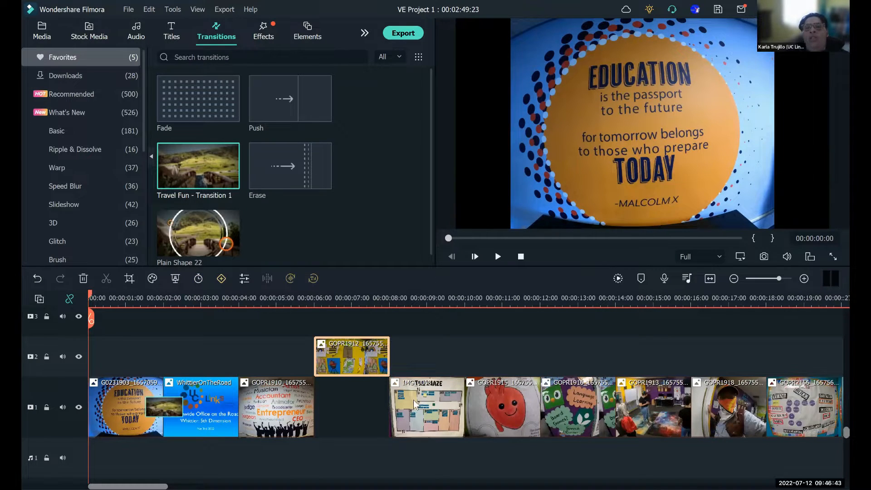
{"action": "left_click_drag", "start_coordinate": [412, 401], "coordinate": [416, 358]}
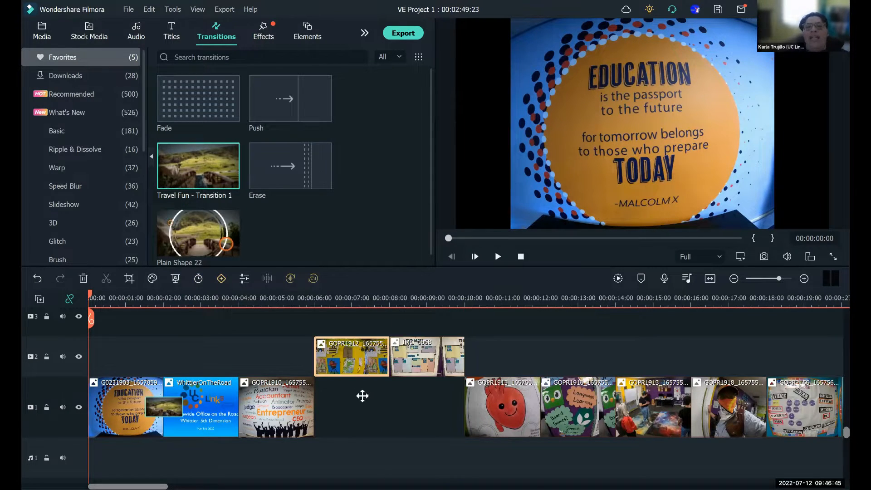
{"action": "left_click_drag", "start_coordinate": [362, 396], "coordinate": [363, 396]}
{"action": "left_click_drag", "start_coordinate": [431, 361], "coordinate": [427, 412]}
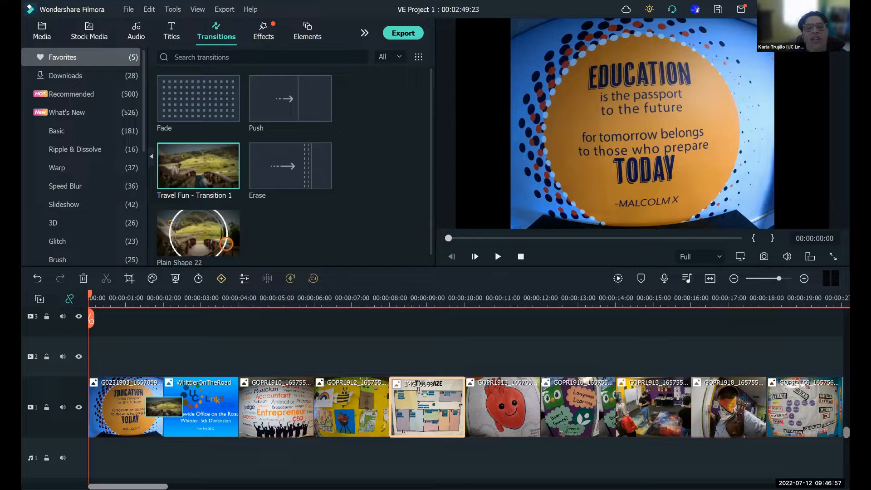
- Review the photo order along the timeline, and play the slideshow from the start to 00:00:12:13
{"action": "left_click_drag", "start_coordinate": [128, 486], "coordinate": [188, 487]}
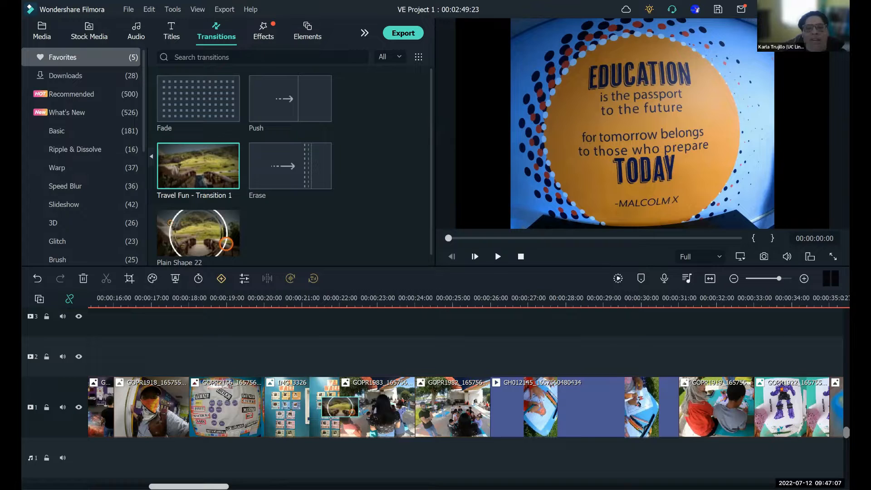
{"action": "left_click_drag", "start_coordinate": [189, 486], "coordinate": [164, 487]}
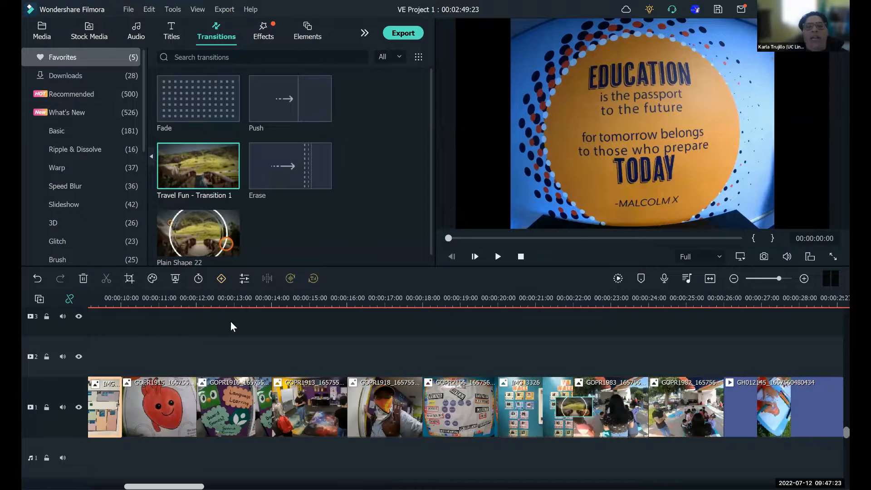
{"action": "left_click", "coordinate": [498, 257]}
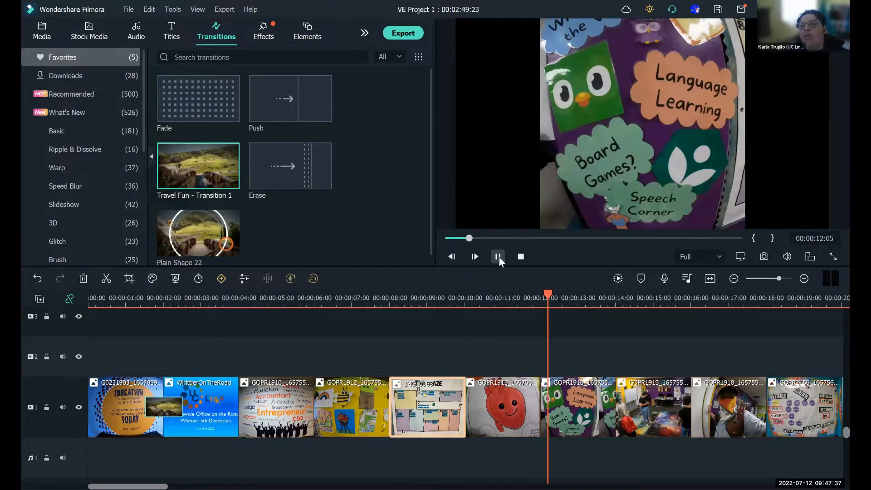
{"action": "left_click", "coordinate": [498, 257]}
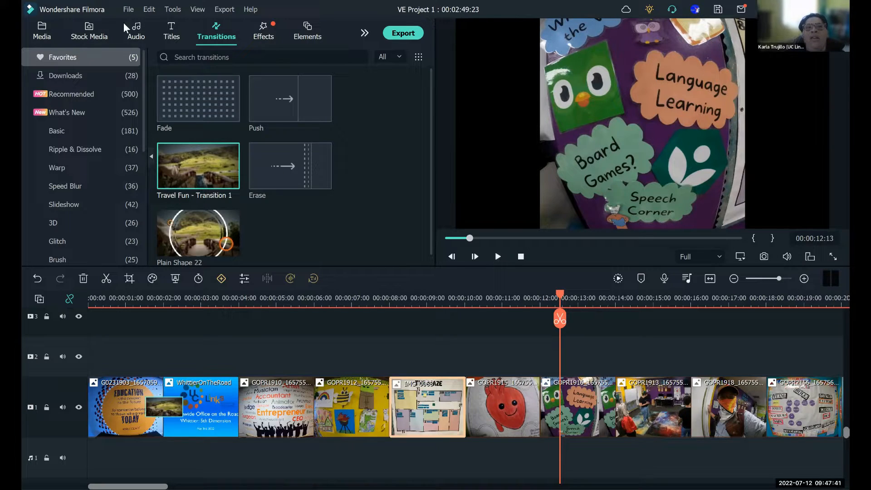
- Open the title library and position the playhead at 00:01:42:06, over the photo of the hanging capes
{"action": "left_click", "coordinate": [177, 37]}
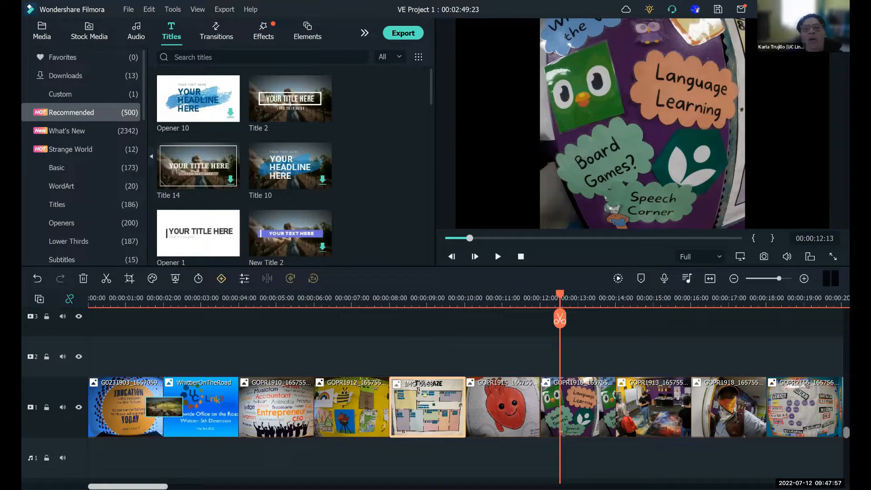
{"action": "left_click_drag", "start_coordinate": [123, 486], "coordinate": [489, 487]}
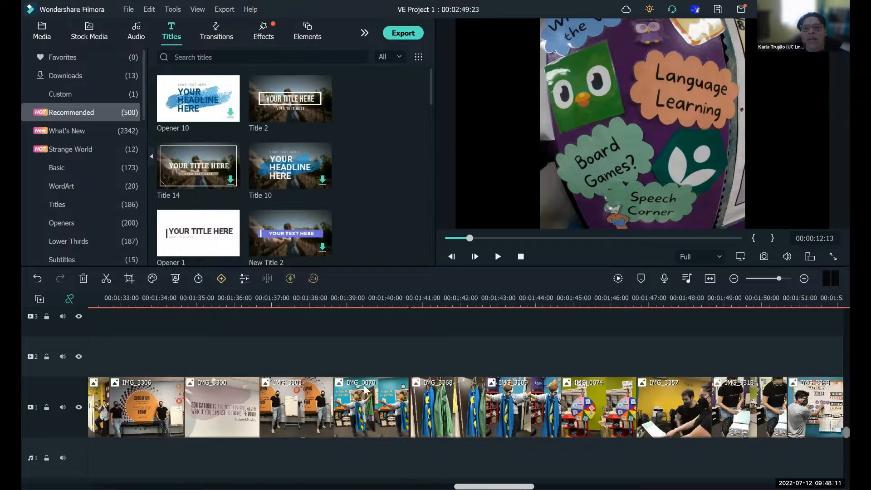
{"action": "left_click", "coordinate": [331, 303]}
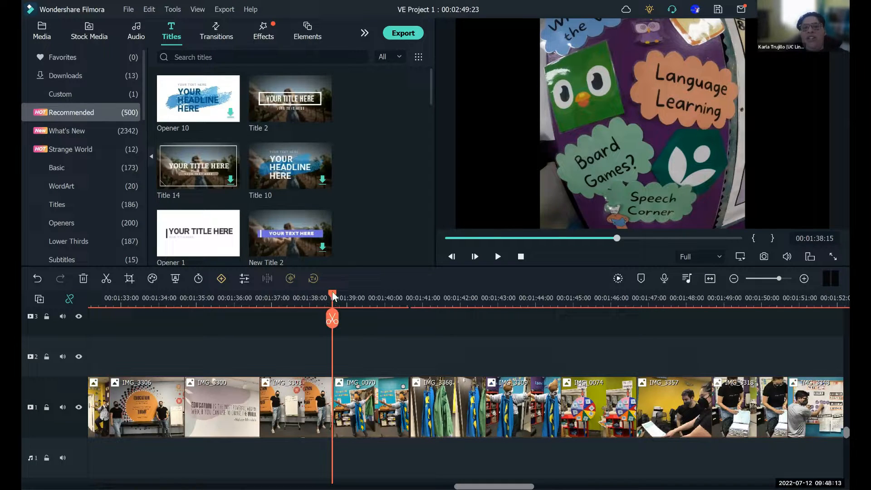
{"action": "left_click", "coordinate": [350, 297]}
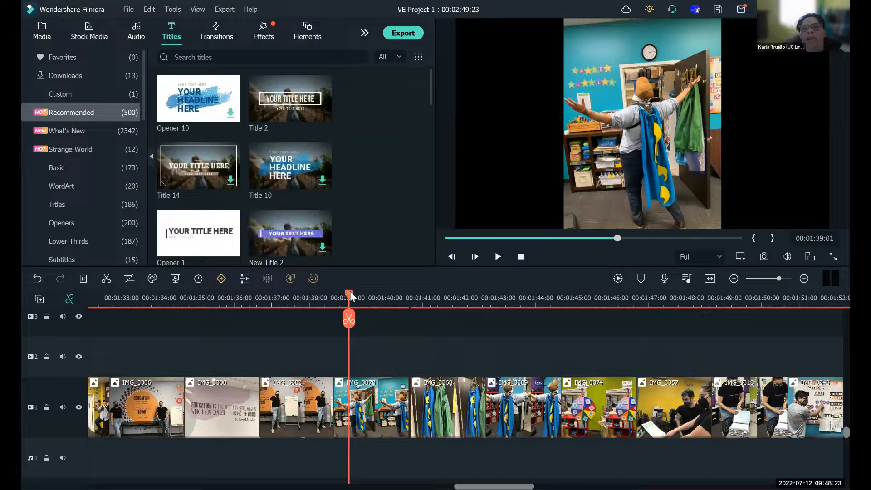
{"action": "left_click_drag", "start_coordinate": [349, 319], "coordinate": [507, 314]}
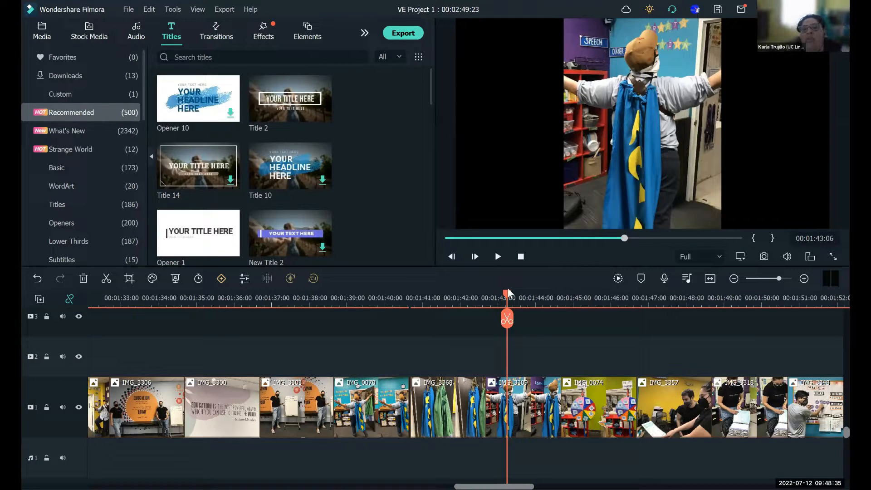
{"action": "left_click_drag", "start_coordinate": [506, 292], "coordinate": [470, 309]}
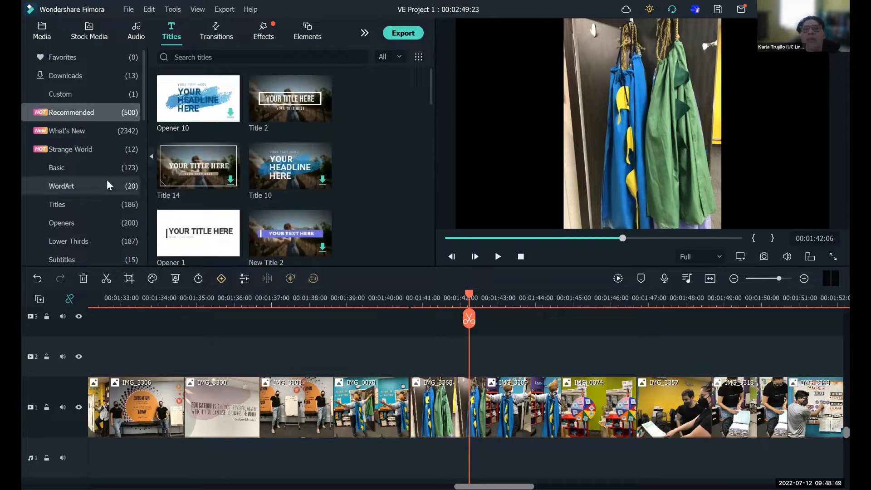
- Browse the Basic, WordArt, Titles, Openers, Lower Thirds and Subtitles title categories
{"action": "left_click", "coordinate": [68, 167]}
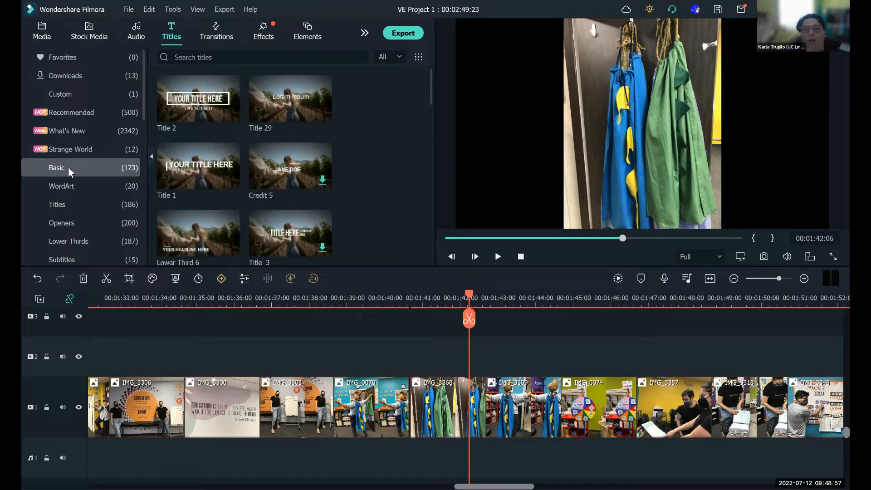
{"action": "left_click", "coordinate": [69, 183]}
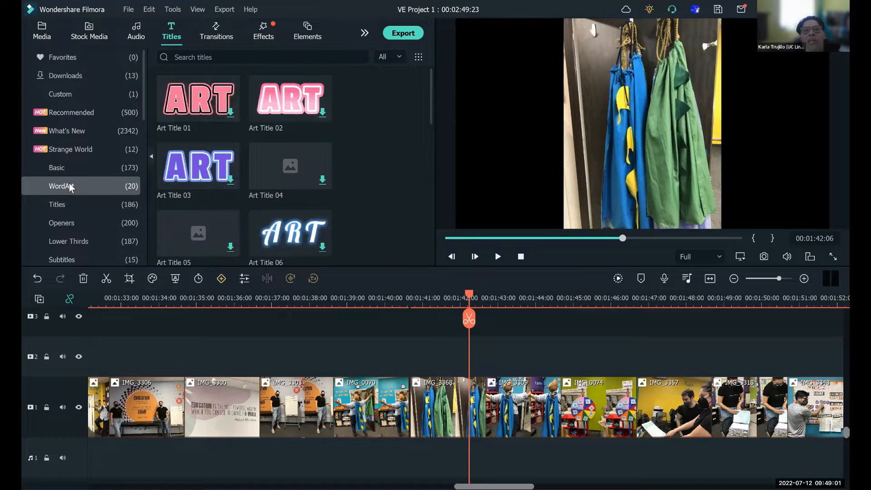
{"action": "left_click", "coordinate": [70, 205]}
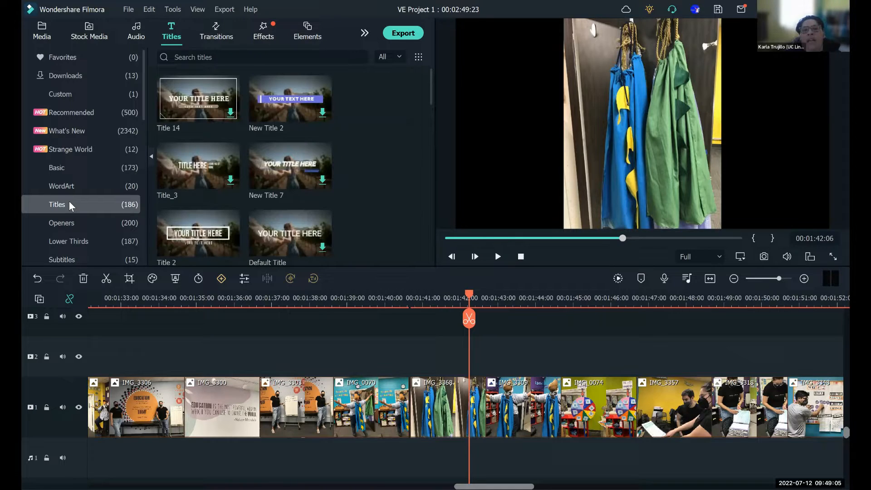
{"action": "left_click", "coordinate": [67, 225]}
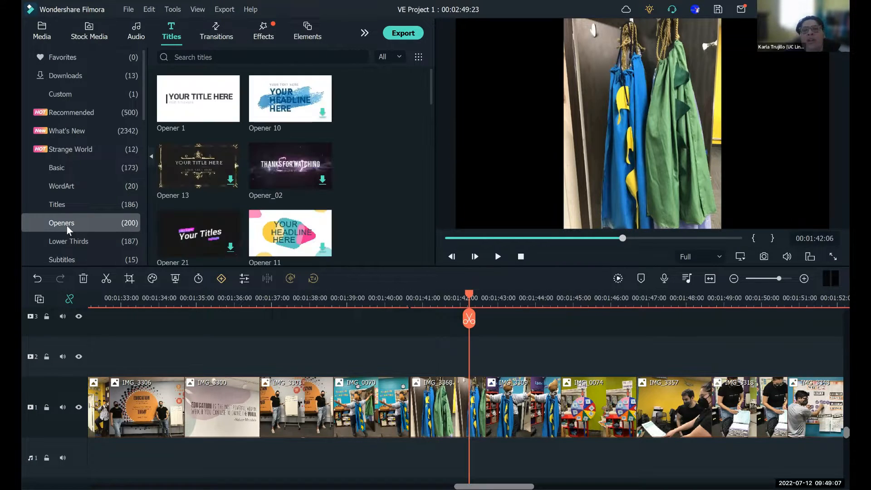
{"action": "left_click", "coordinate": [66, 232]}
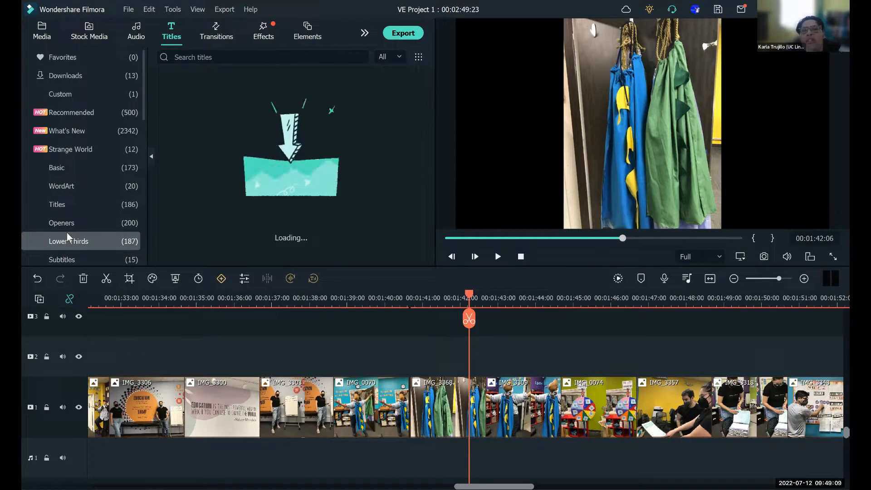
{"action": "left_click", "coordinate": [69, 257]}
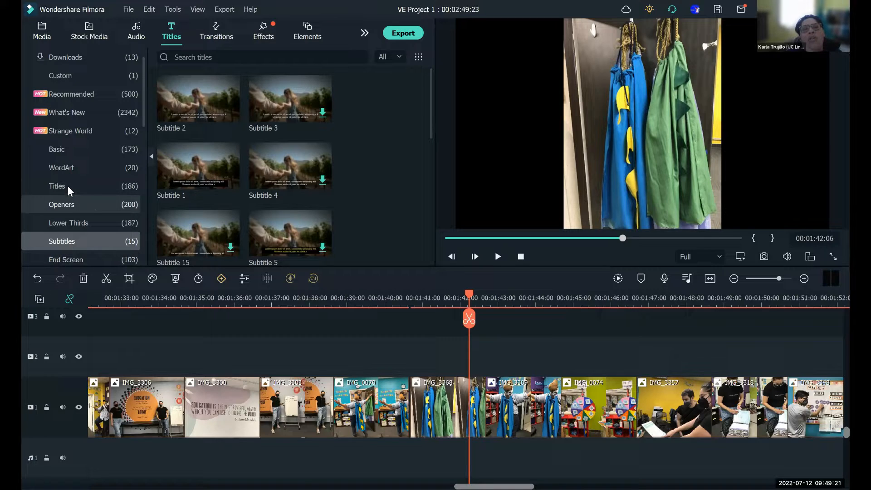
- Find Title_41 among the Basic titles, and download and preview it
{"action": "left_click", "coordinate": [70, 149]}
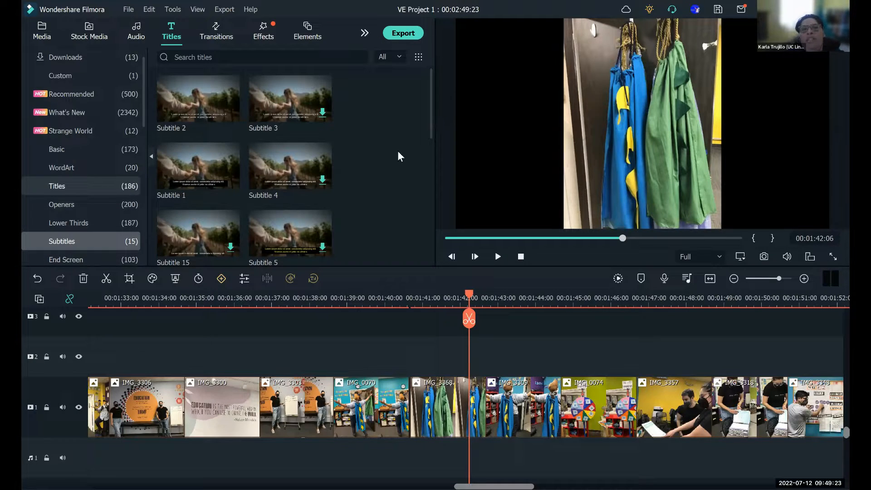
{"action": "left_click_drag", "start_coordinate": [429, 89], "coordinate": [434, 102]}
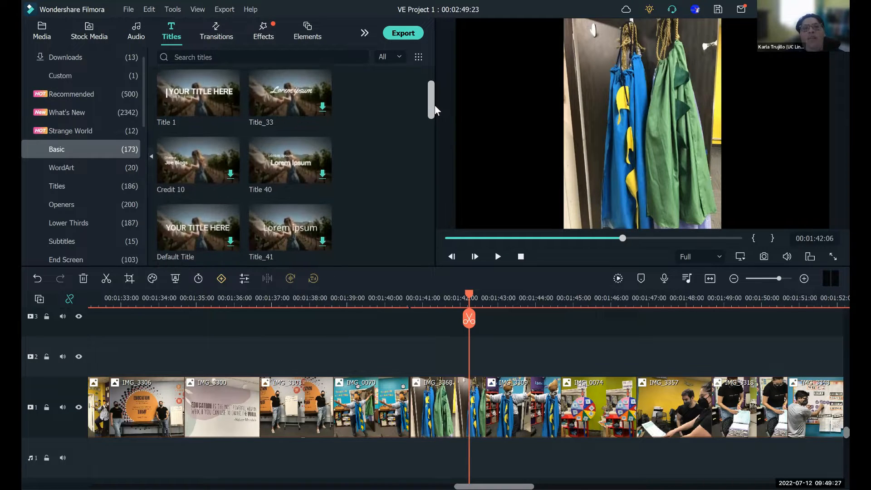
{"action": "scroll", "coordinate": [434, 106], "scroll_direction": "down", "scroll_amount": 1}
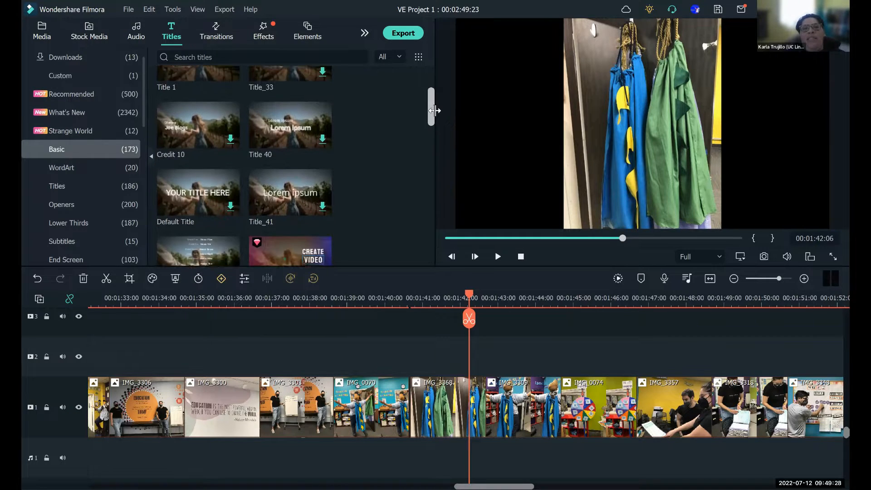
{"action": "left_click", "coordinate": [285, 193]}
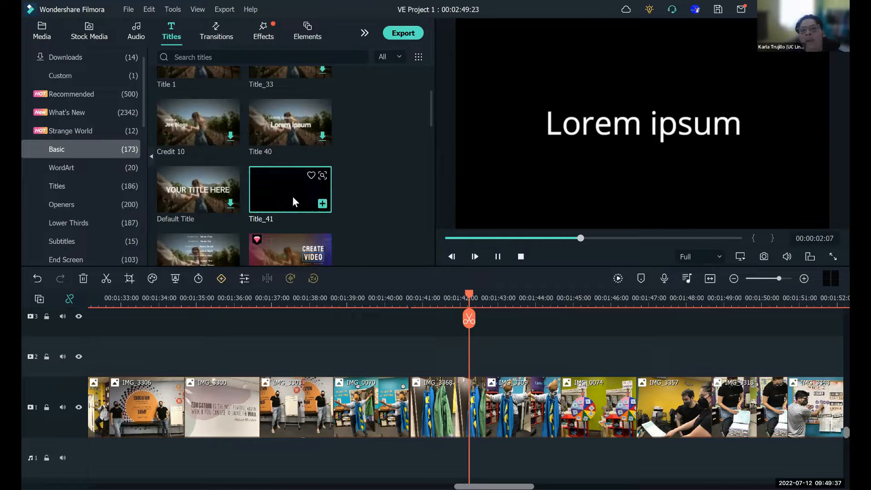
- Try Title_41 at 00:01:42:06 on track 2 and on the photo track, undoing each placement
{"action": "left_click_drag", "start_coordinate": [292, 196], "coordinate": [470, 366]}
{"action": "left_click_drag", "start_coordinate": [471, 366], "coordinate": [472, 367]}
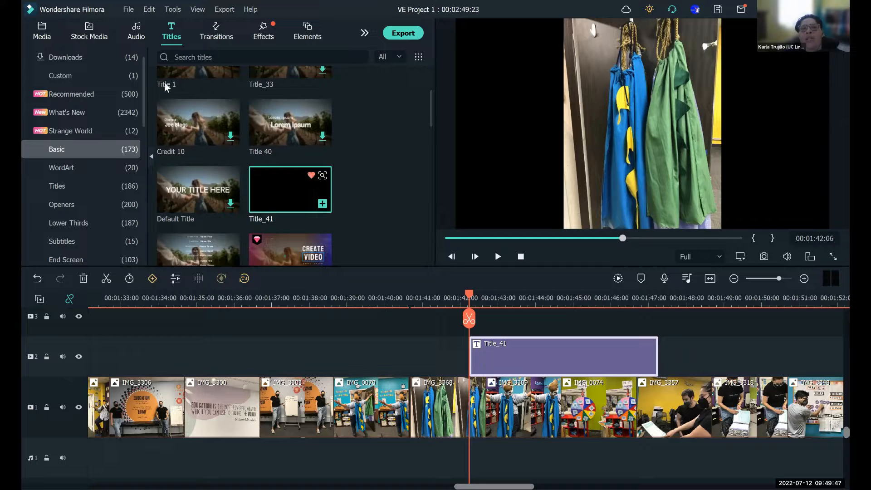
{"action": "left_click", "coordinate": [39, 280]}
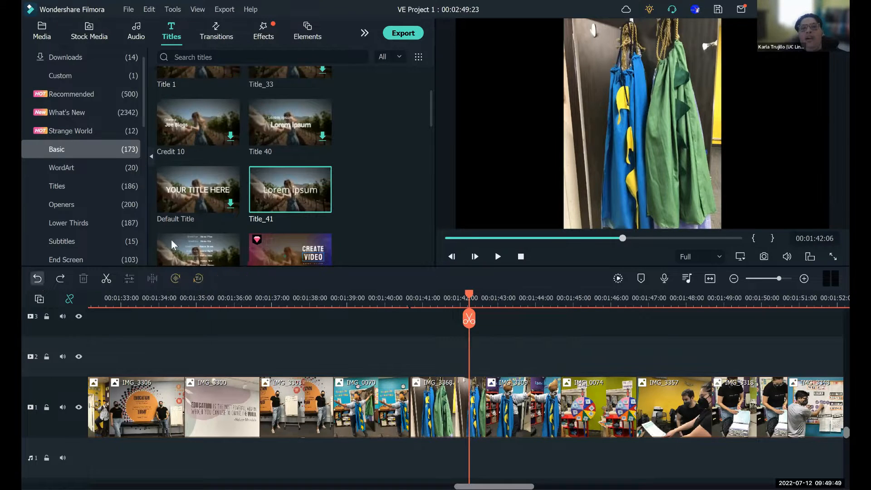
{"action": "left_click_drag", "start_coordinate": [465, 387], "coordinate": [468, 421]}
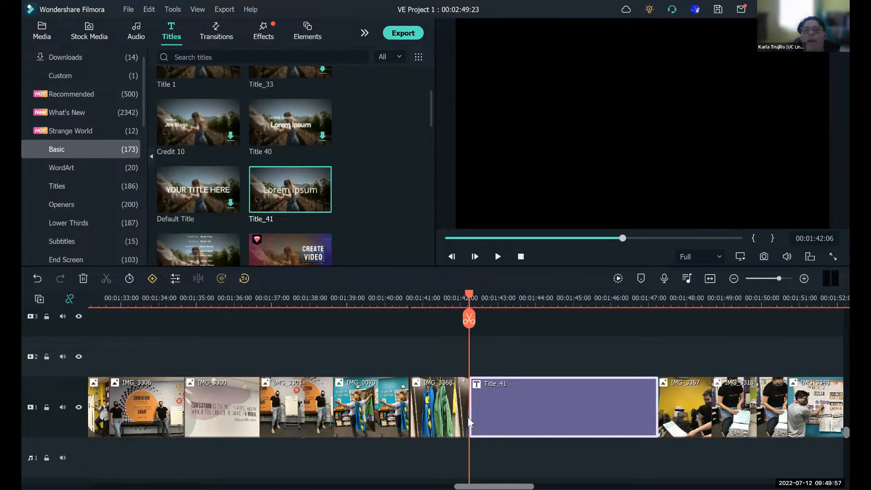
{"action": "left_click", "coordinate": [39, 278]}
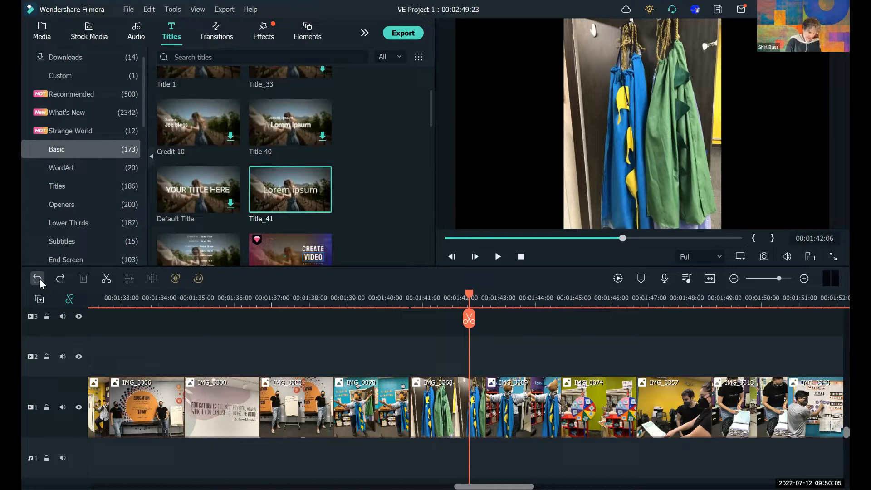
- Add Title_41 to track 2 above the photos, starting at 00:01:42:06
{"action": "left_click_drag", "start_coordinate": [295, 187], "coordinate": [468, 362]}
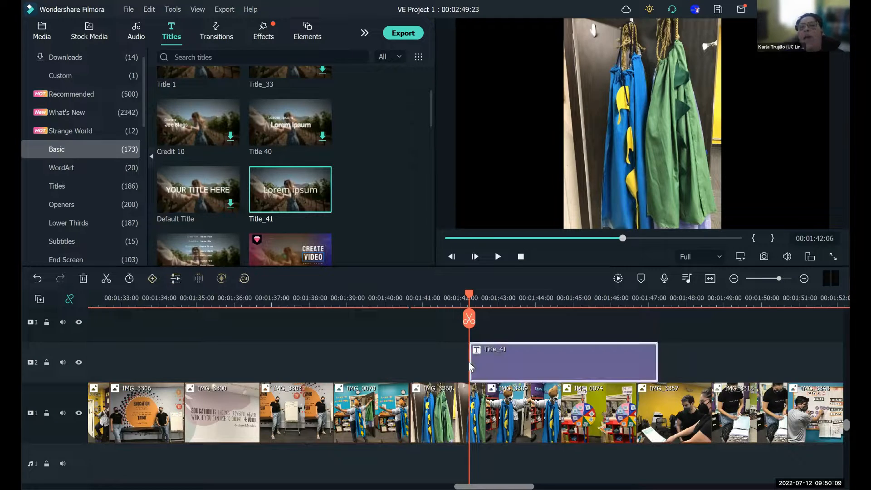
- Show the favorite titles and check that Title_41 is saved there
{"action": "mouse_move", "coordinate": [274, 205]}
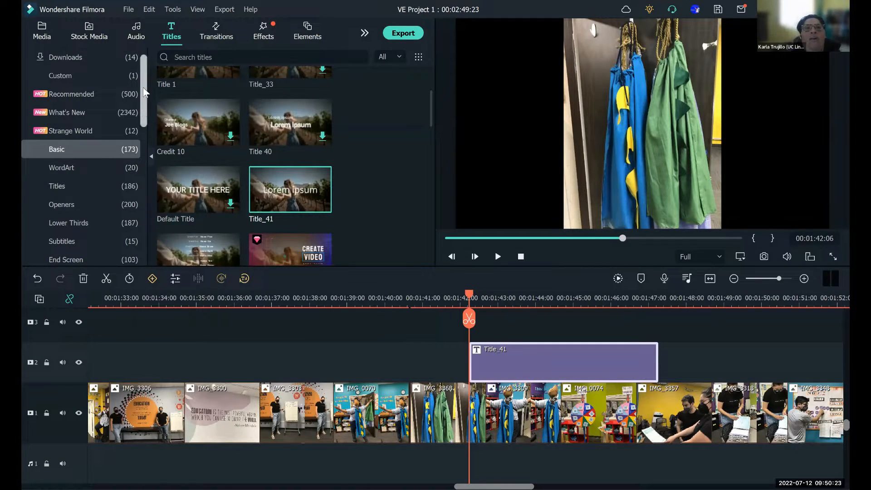
{"action": "scroll", "coordinate": [131, 91], "scroll_direction": "up", "scroll_amount": 1}
{"action": "left_click", "coordinate": [72, 57]}
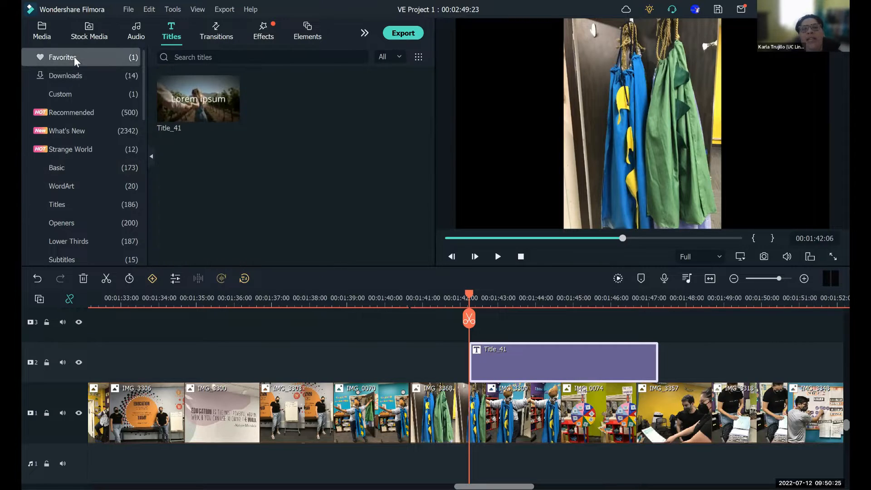
{"action": "mouse_move", "coordinate": [200, 108]}
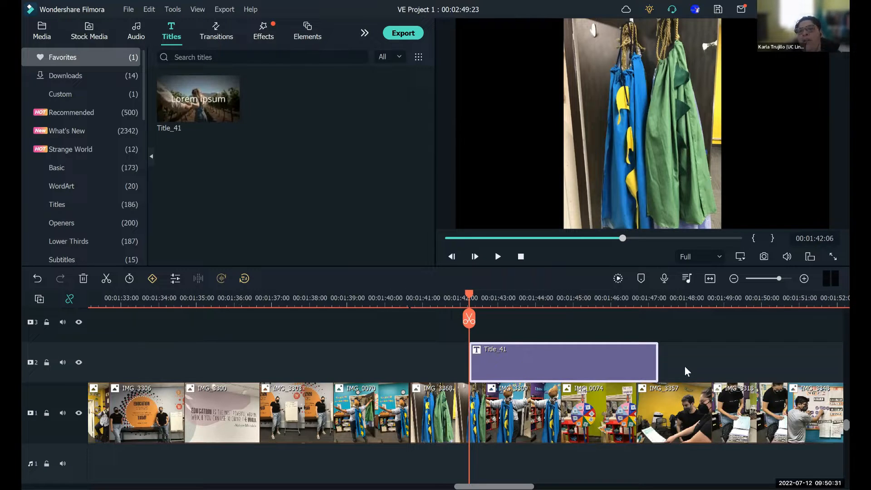
- Replace the placeholder text of the Title_41 clip with "Cape of Transformation" and set its font to Permanent Marker Regular
{"action": "double_click", "coordinate": [576, 365]}
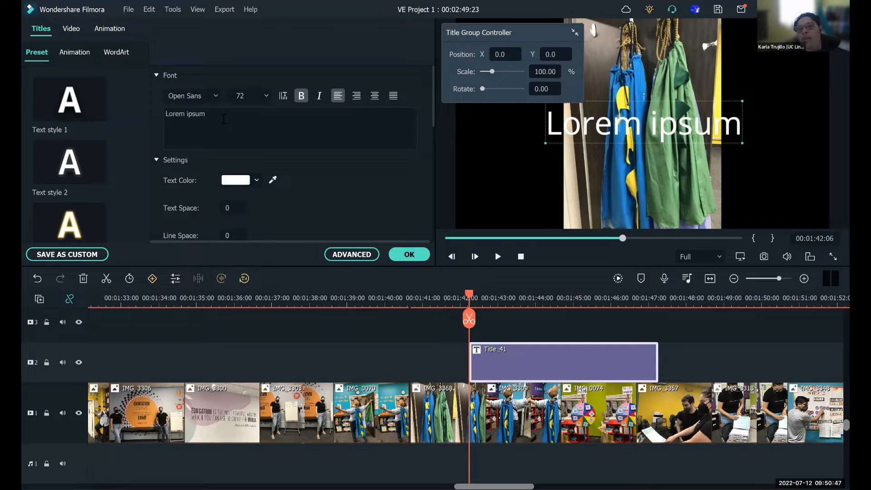
{"action": "left_click", "coordinate": [223, 119]}
{"action": "key", "text": "ctrl+a"}
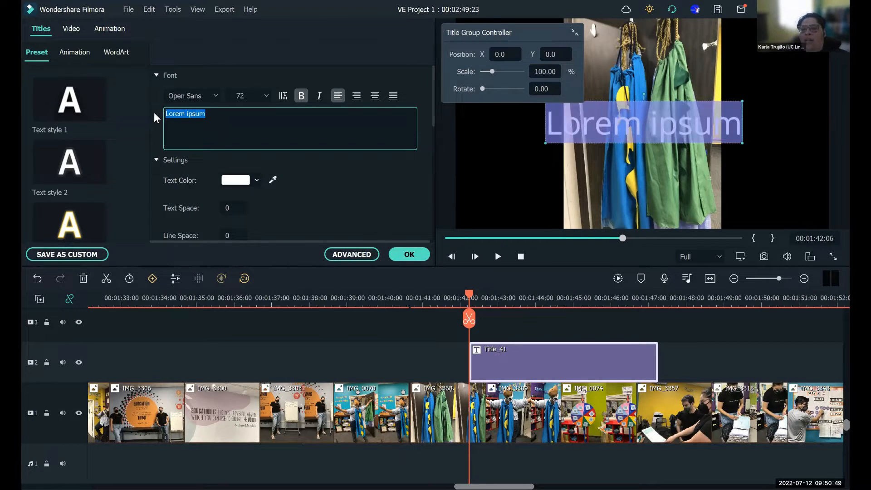
{"action": "key", "text": "BackSpace"}
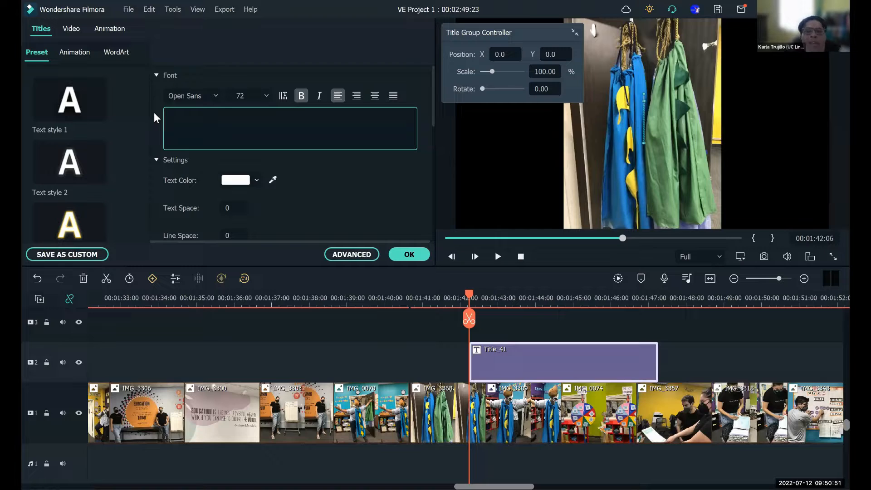
{"action": "type", "text": "Cape of T"}
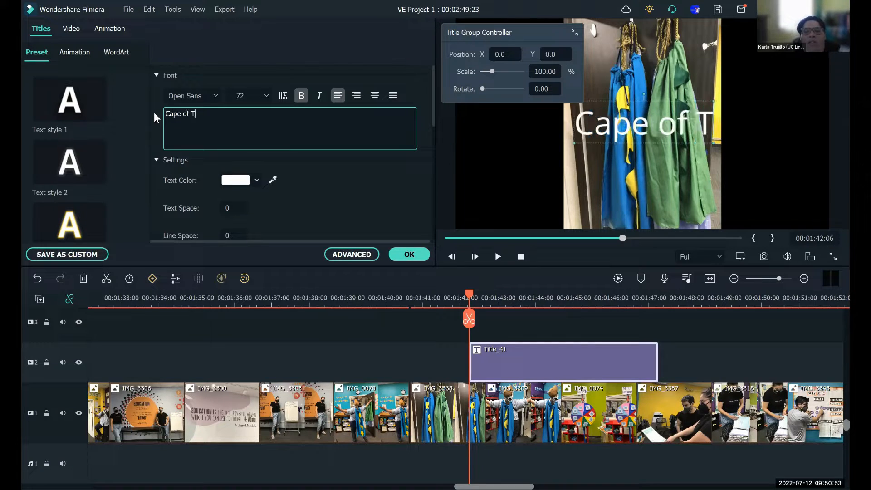
{"action": "type", "text": "ransforma"}
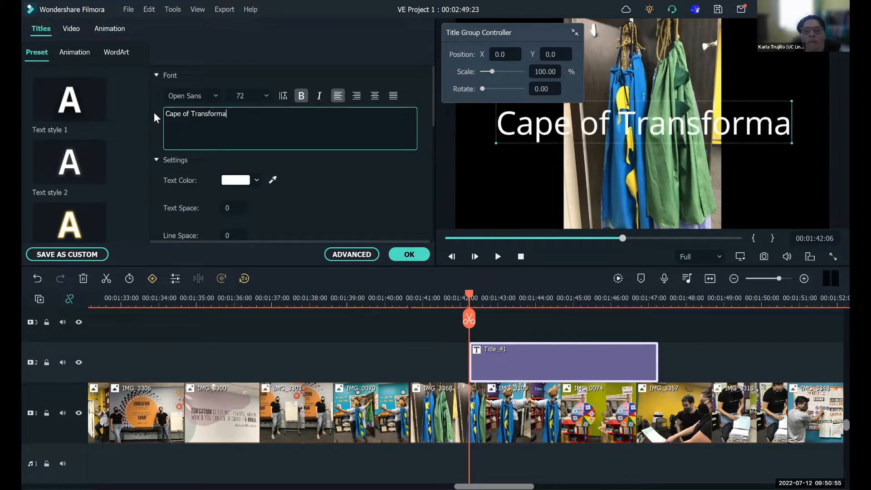
{"action": "type", "text": "tion"}
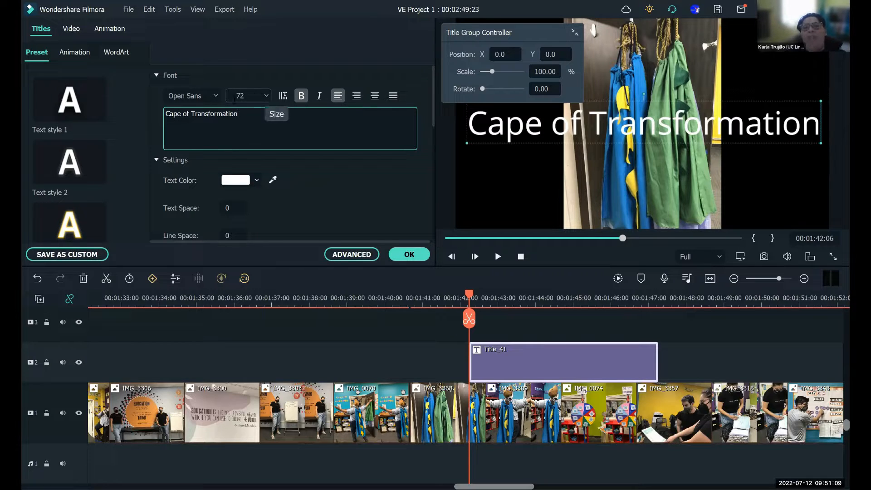
{"action": "left_click", "coordinate": [216, 98]}
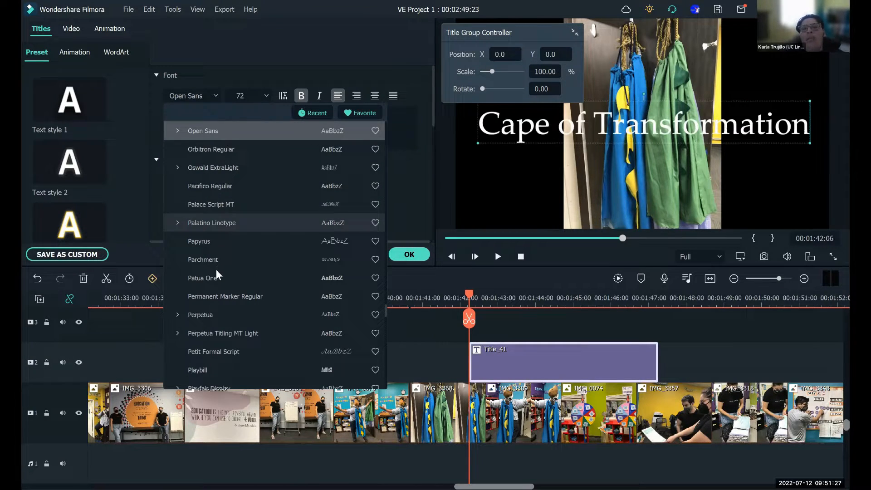
{"action": "left_click", "coordinate": [226, 299]}
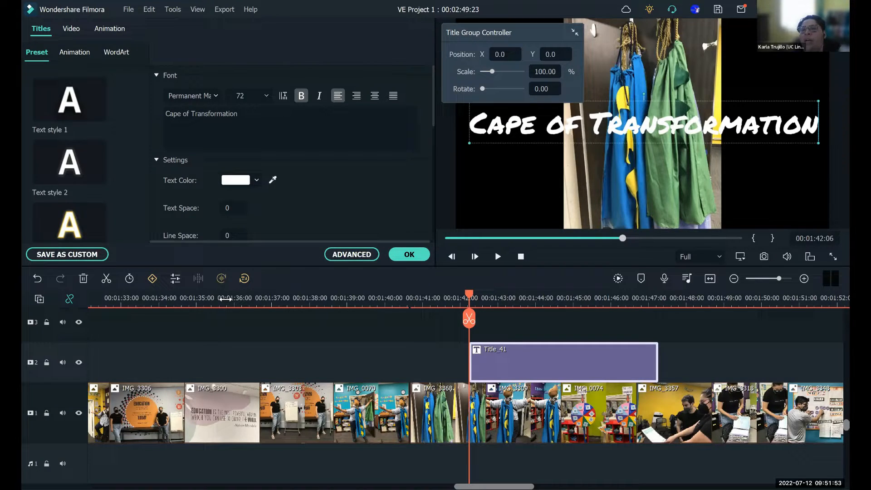
- Try pink, dark red and purple as the title's text color, and settle on a darker magenta
{"action": "left_click", "coordinate": [255, 182]}
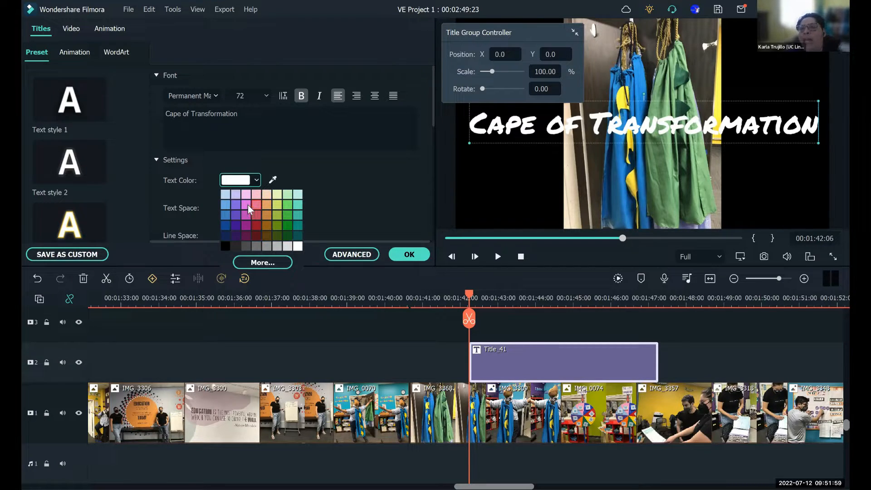
{"action": "left_click", "coordinate": [248, 205]}
{"action": "left_click", "coordinate": [255, 181]}
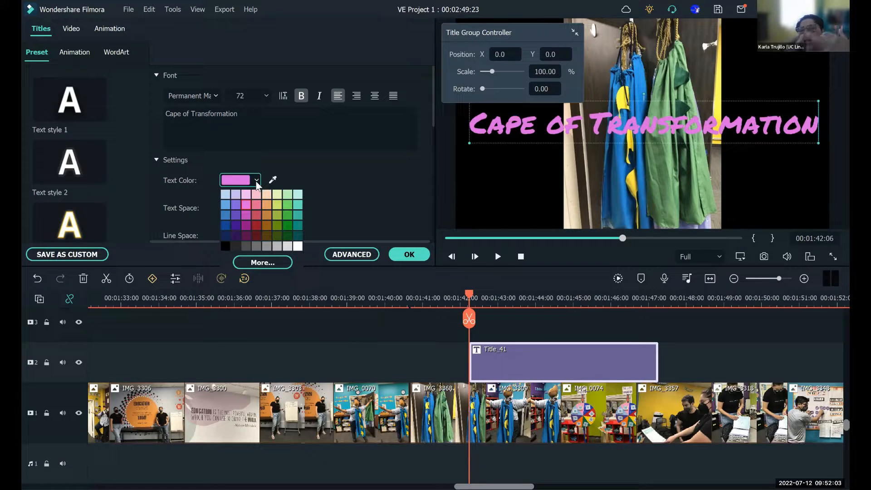
{"action": "left_click", "coordinate": [257, 222]}
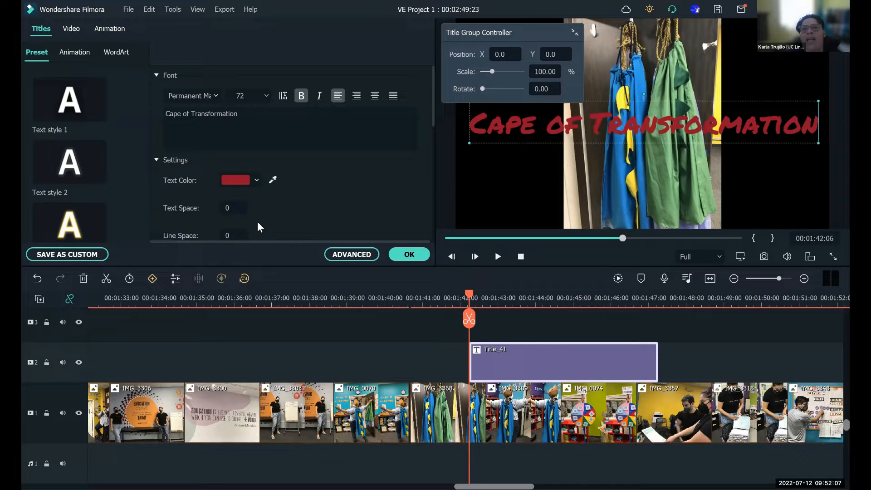
{"action": "left_click", "coordinate": [257, 180]}
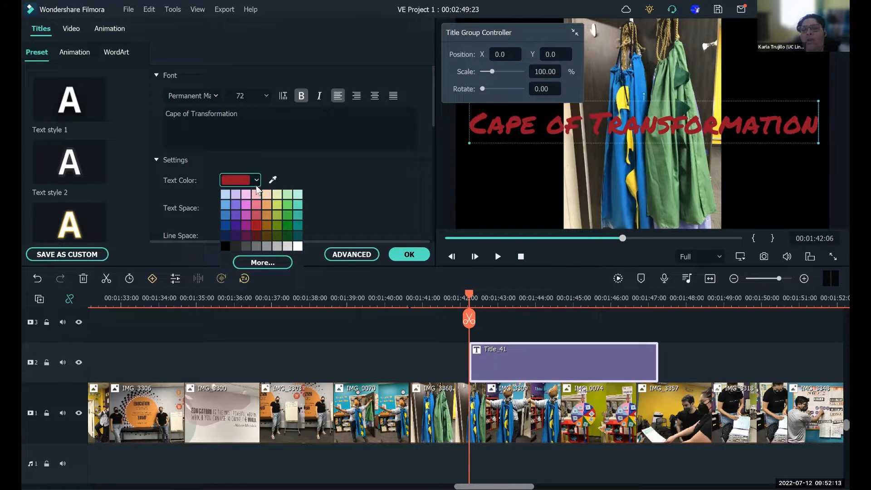
{"action": "left_click", "coordinate": [238, 204]}
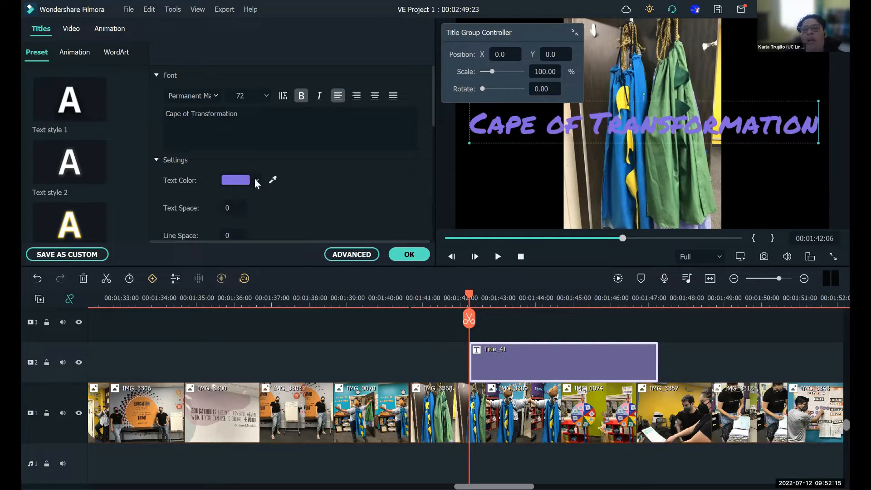
{"action": "left_click", "coordinate": [257, 180]}
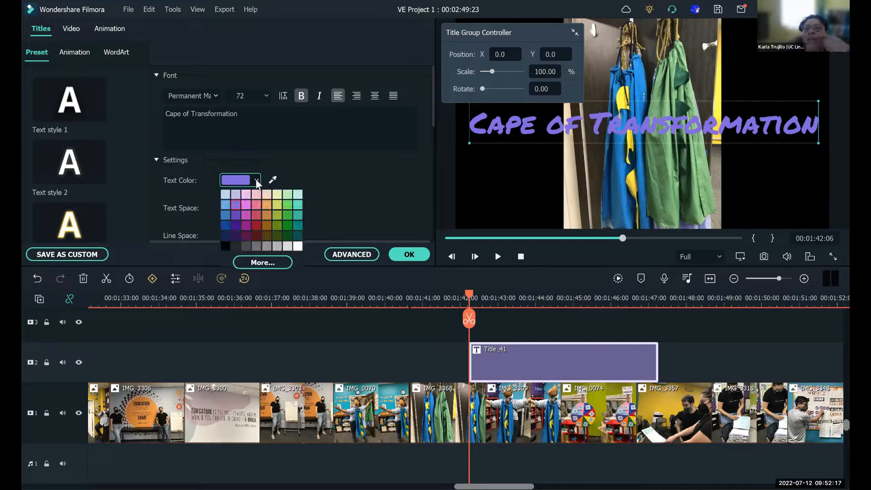
{"action": "left_click", "coordinate": [246, 213]}
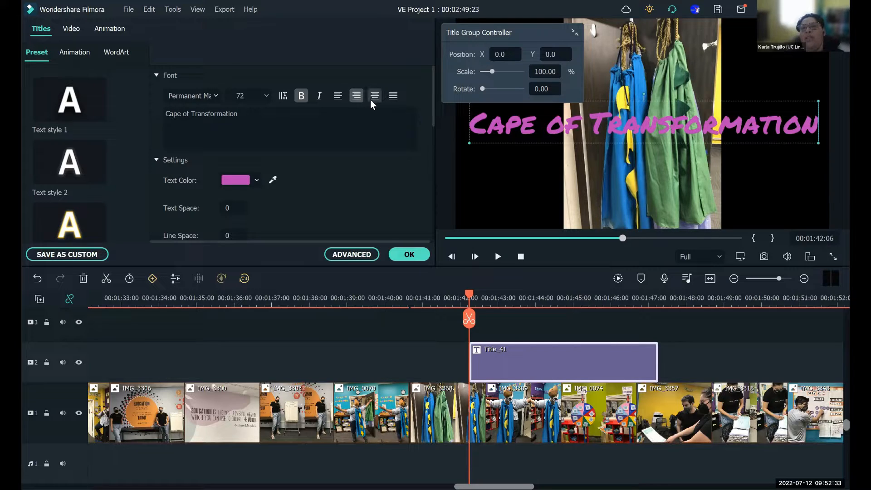
- Try the italic and bold styles on the title text
{"action": "left_click", "coordinate": [319, 93]}
{"action": "left_click", "coordinate": [318, 91]}
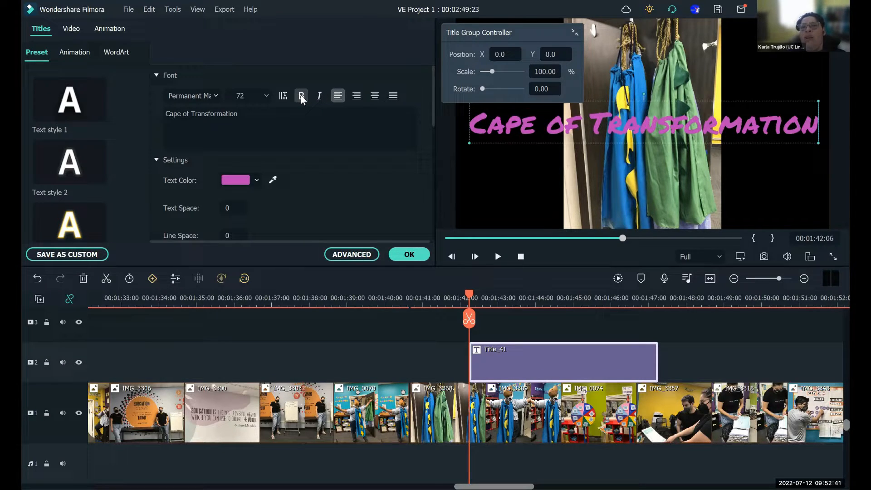
{"action": "left_click", "coordinate": [302, 97]}
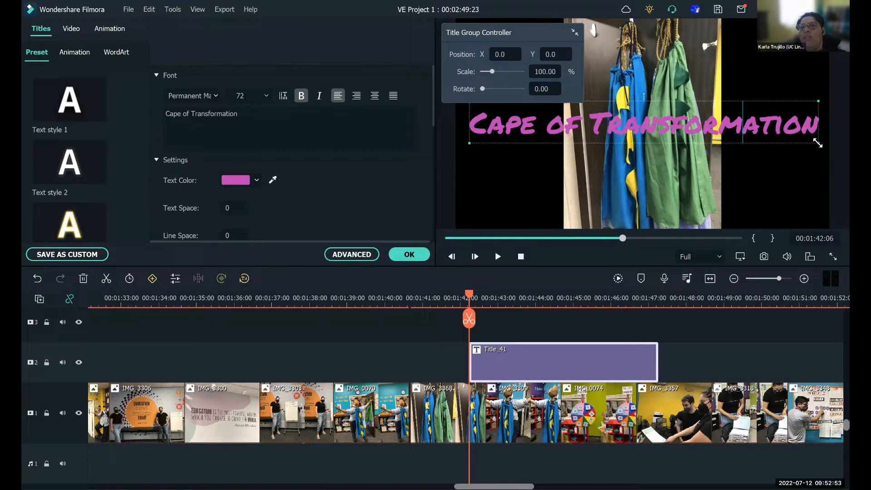
- Shrink the title text to about size 37 and move it over the lower right part of the cape photo
{"action": "left_click_drag", "start_coordinate": [817, 144], "coordinate": [550, 122]}
{"action": "left_click_drag", "start_coordinate": [582, 117], "coordinate": [745, 150]}
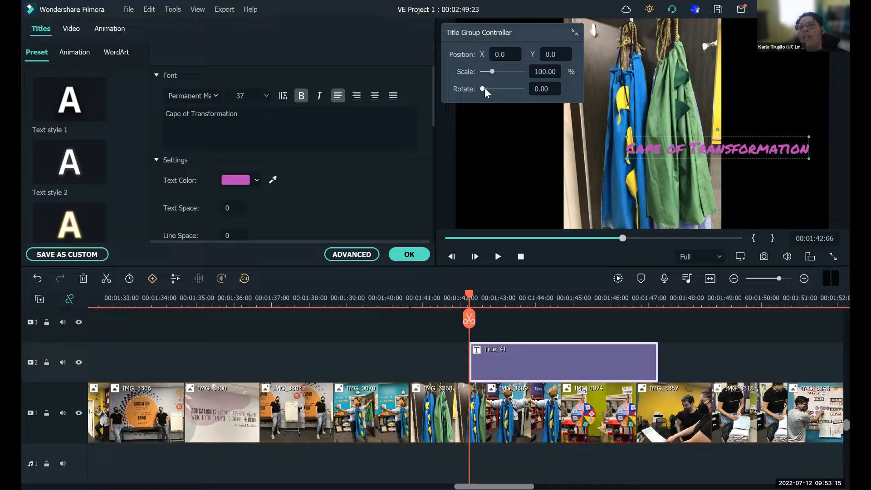
- Rotate the title to 90 degrees and place it vertically beside the cape photo's right edge, collapsing the Title Group Controller
{"action": "mouse_move", "coordinate": [483, 88]}
{"action": "left_mouse_down"}
{"action": "mouse_move", "coordinate": [513, 92]}
{"action": "mouse_move", "coordinate": [548, 113]}
{"action": "mouse_move", "coordinate": [526, 91]}
{"action": "mouse_move", "coordinate": [493, 88]}
{"action": "left_mouse_up"}
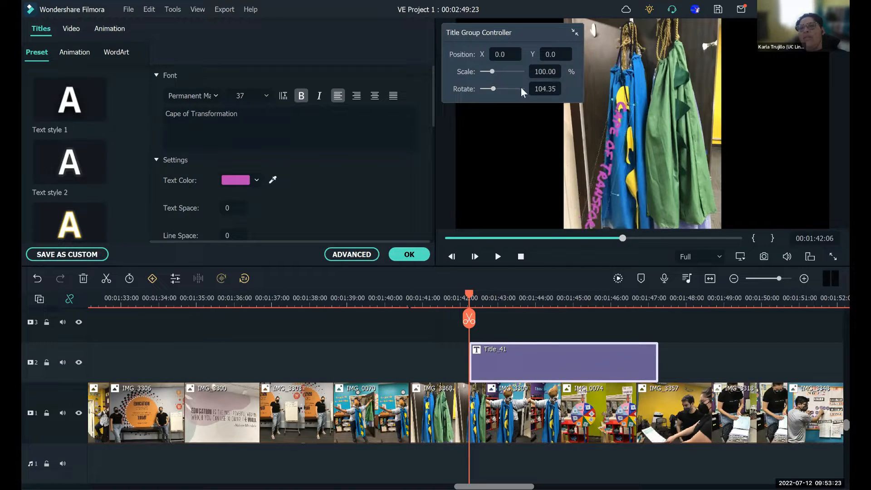
{"action": "left_click", "coordinate": [549, 88]}
{"action": "key", "text": "BackSpace"}
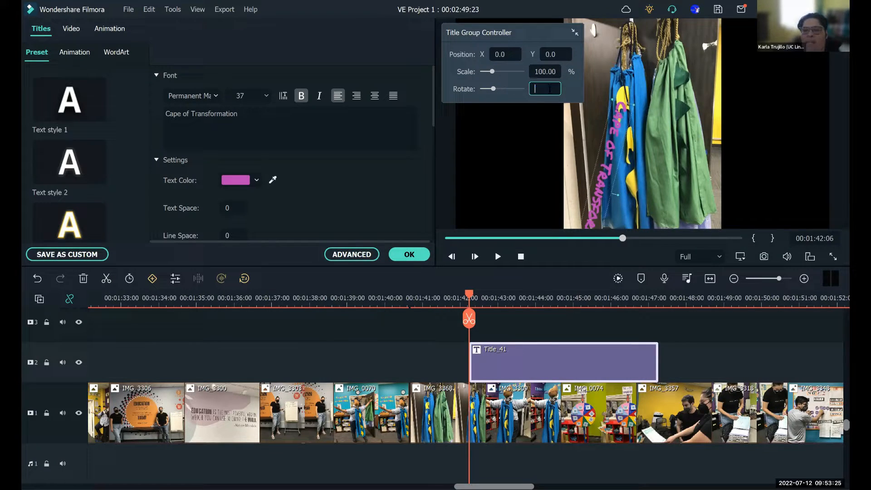
{"action": "type", "text": "90"}
{"action": "left_click", "coordinate": [771, 138]}
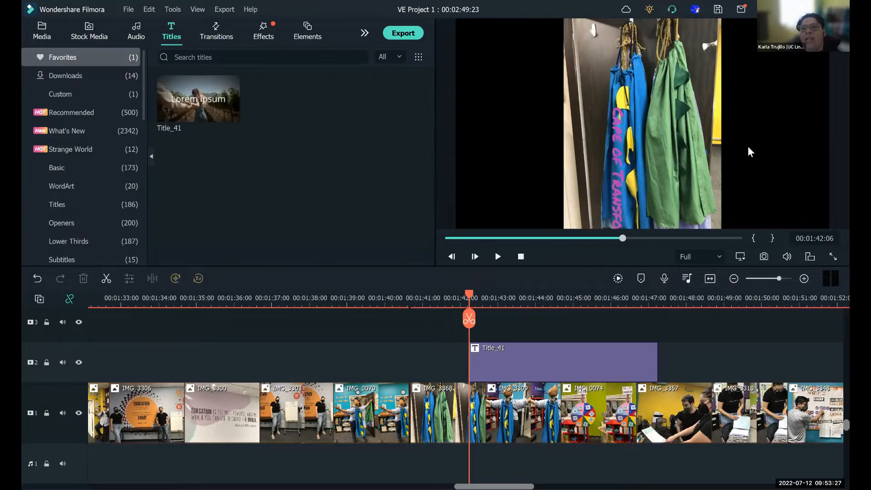
{"action": "left_click_drag", "start_coordinate": [622, 173], "coordinate": [739, 95]}
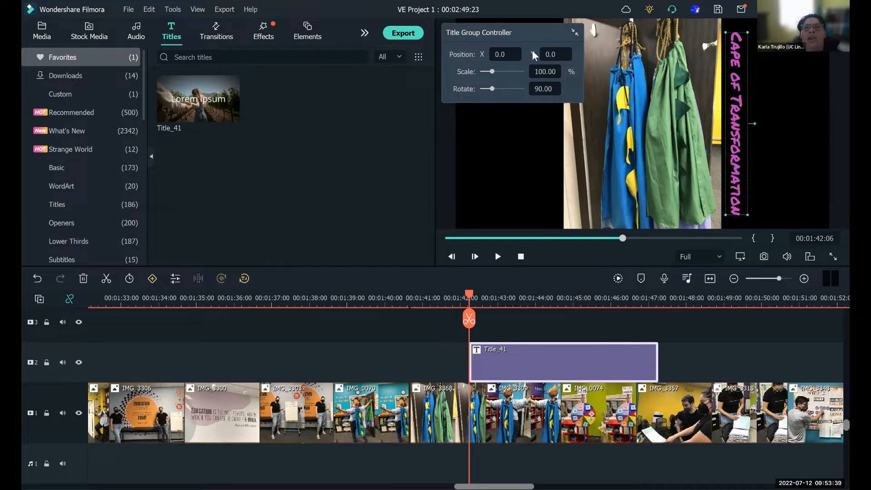
{"action": "left_click", "coordinate": [575, 33]}
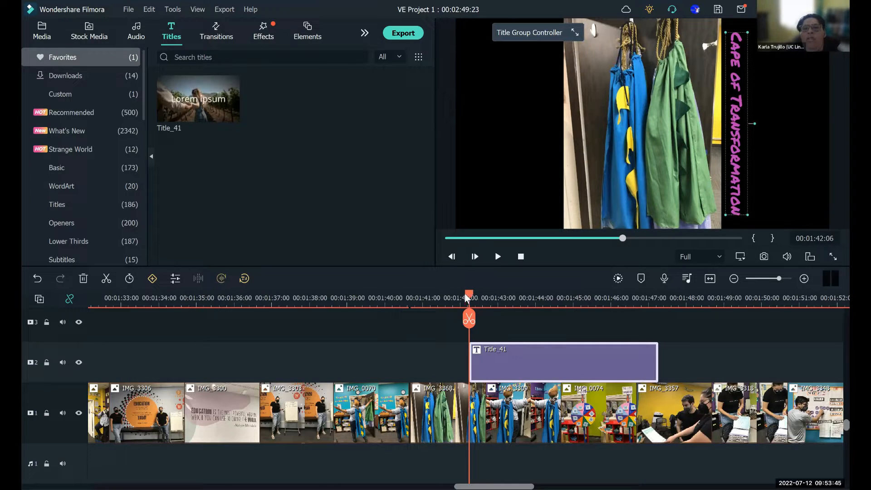
- Move the Title_41 clip on track 2 so it starts with photo IMG_3368, at about 00:01:40:16
{"action": "left_click_drag", "start_coordinate": [470, 295], "coordinate": [408, 294]}
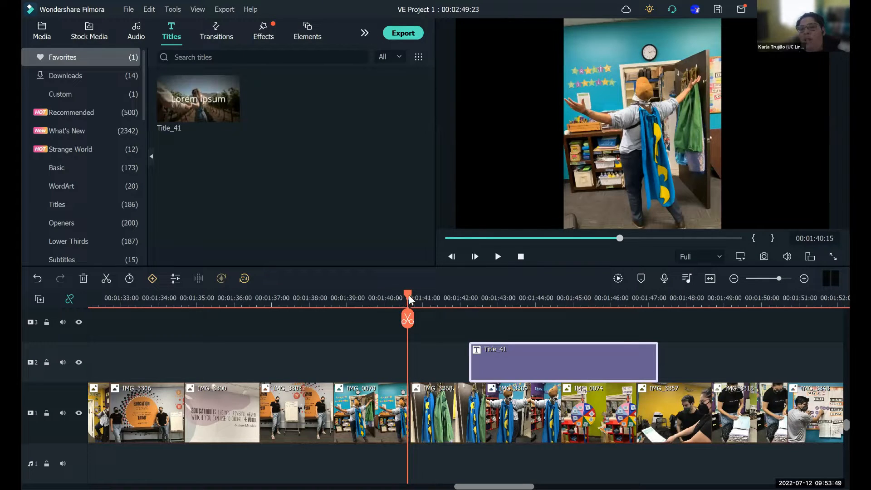
{"action": "left_click", "coordinate": [410, 298]}
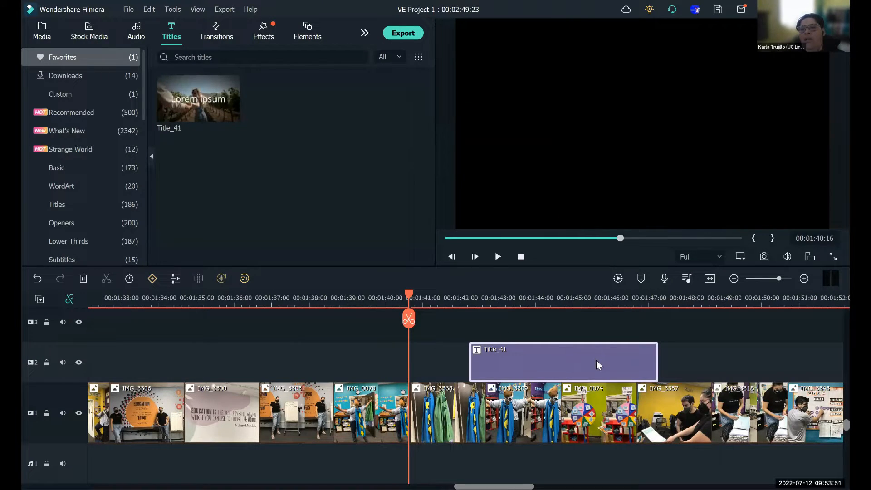
{"action": "left_click_drag", "start_coordinate": [593, 360], "coordinate": [533, 365]}
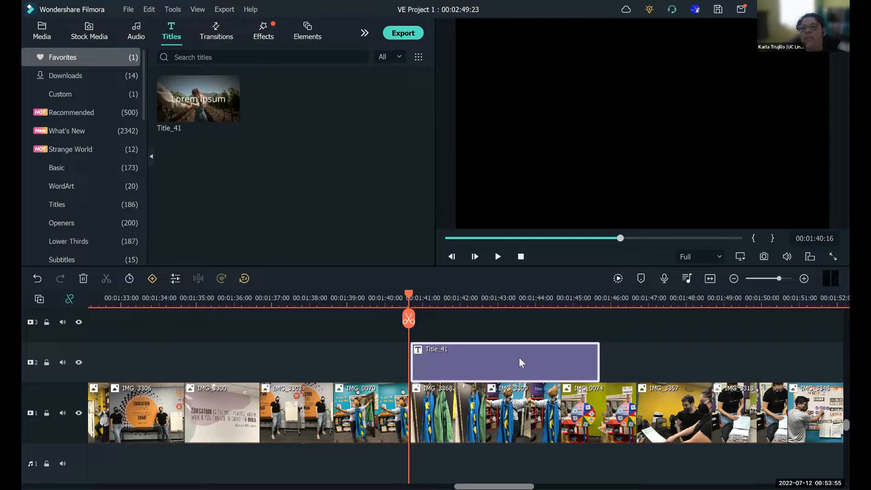
- Play the slideshow from 00:01:39:21 to check when the title appears over the cape photos
{"action": "left_click", "coordinate": [374, 301]}
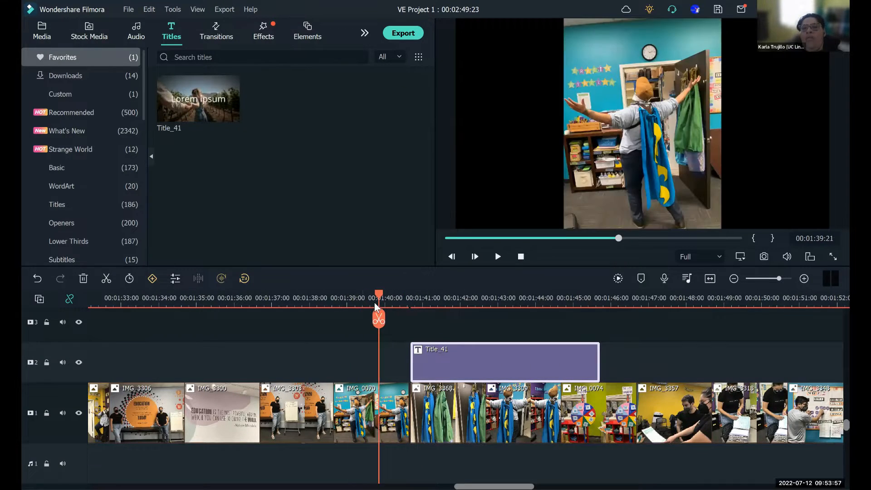
{"action": "left_click", "coordinate": [499, 257]}
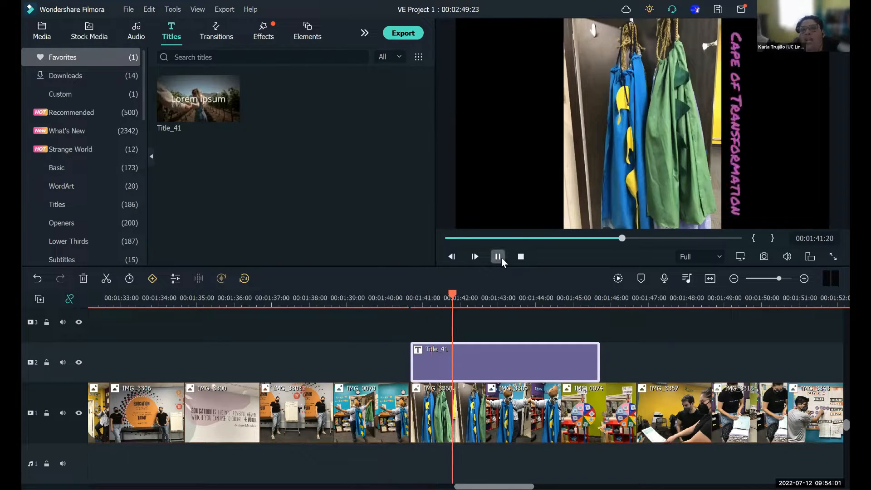
{"action": "left_click", "coordinate": [498, 256]}
- Move the Title_41 clip earlier so it starts partway through IMG_0070 and ends with IMG_3209, and preview it from 00:01:39:07
{"action": "left_click_drag", "start_coordinate": [402, 308], "coordinate": [358, 313]}
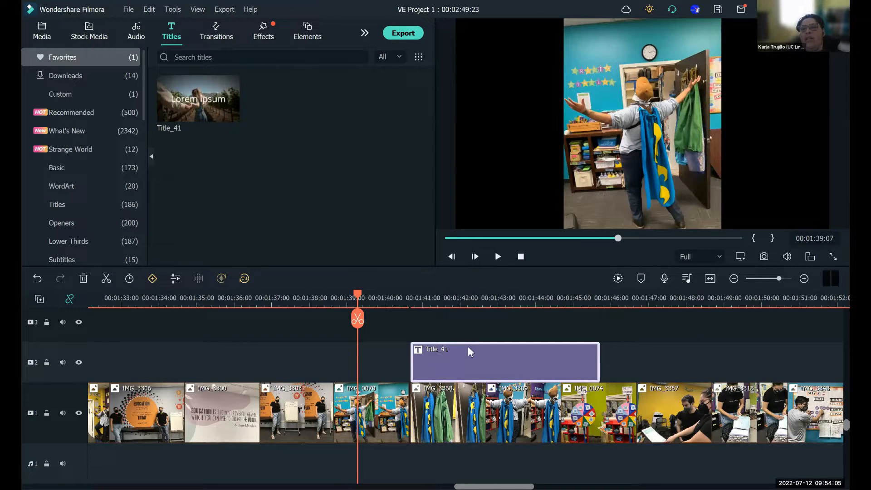
{"action": "left_click_drag", "start_coordinate": [469, 356], "coordinate": [431, 355]}
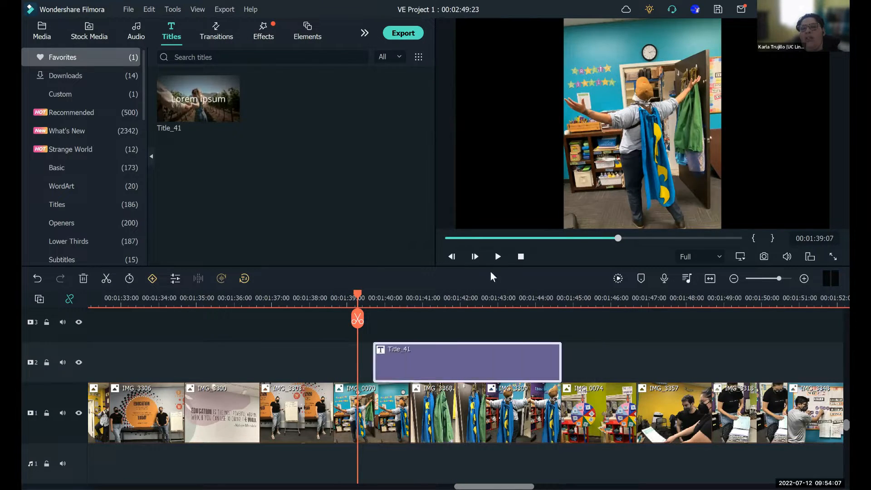
{"action": "left_click", "coordinate": [498, 257]}
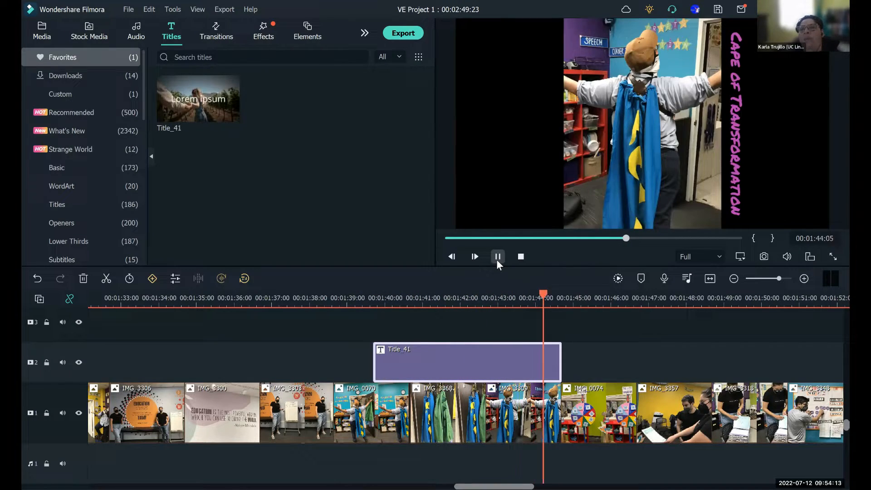
{"action": "left_click", "coordinate": [498, 257]}
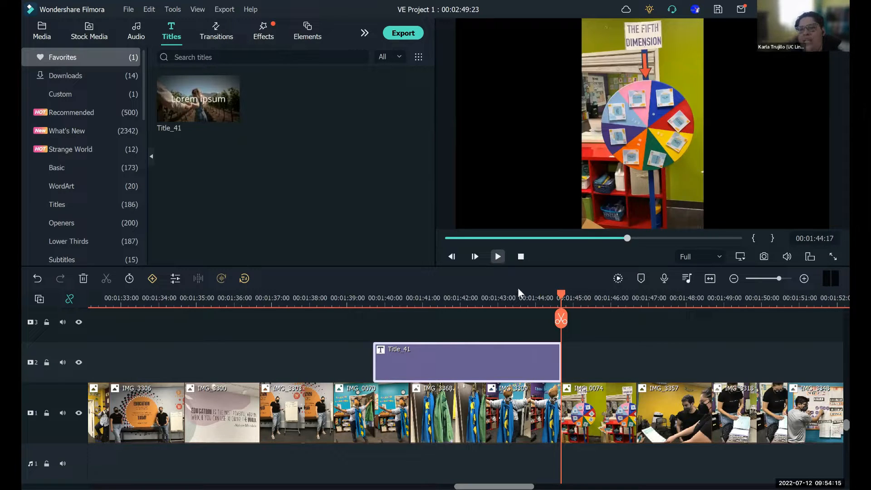
- Replay the slideshow from 00:01:39:05 through photo IMG_3209 to check the title's timing over the cape photos
{"action": "left_click_drag", "start_coordinate": [562, 298], "coordinate": [355, 341]}
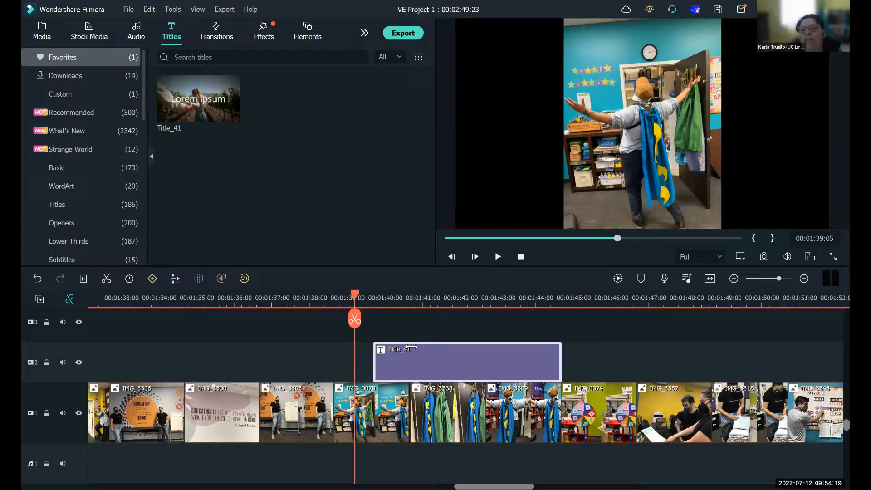
{"action": "left_click", "coordinate": [491, 266]}
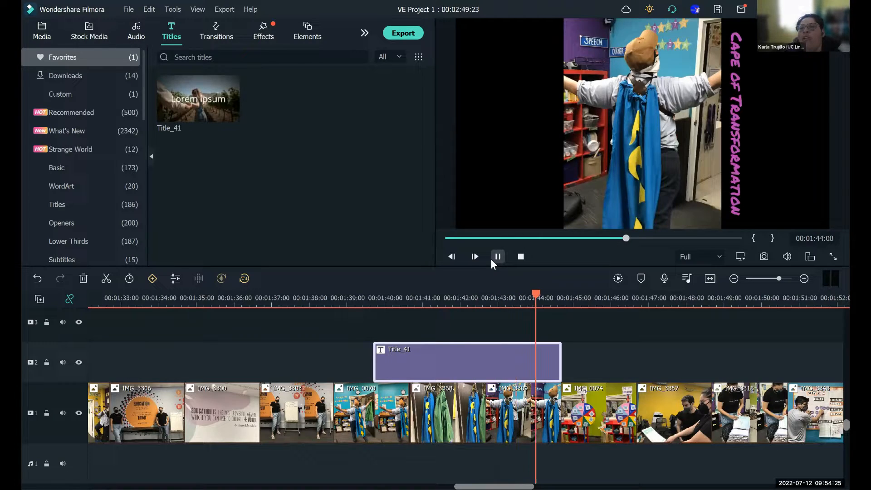
{"action": "left_click", "coordinate": [491, 259]}
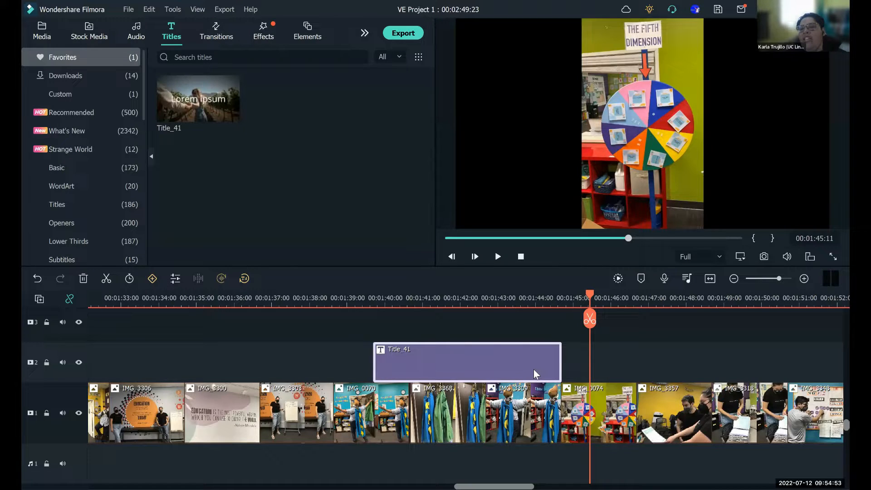
- Trim the end of Title_41 to about four seconds, shift it to start near 00:01:40:04, and preview it
{"action": "left_click_drag", "start_coordinate": [560, 369], "coordinate": [534, 370]}
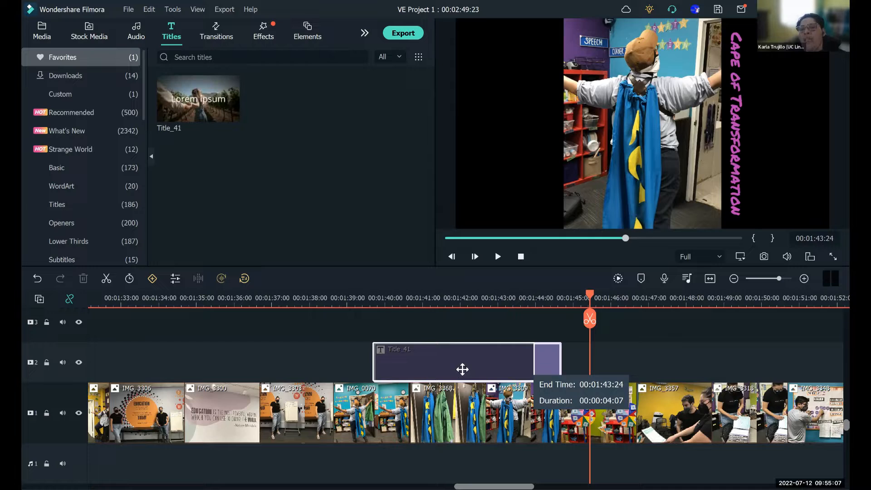
{"action": "left_click_drag", "start_coordinate": [463, 369], "coordinate": [483, 372]}
{"action": "left_click_drag", "start_coordinate": [590, 317], "coordinate": [368, 327]}
{"action": "left_click", "coordinate": [497, 257]}
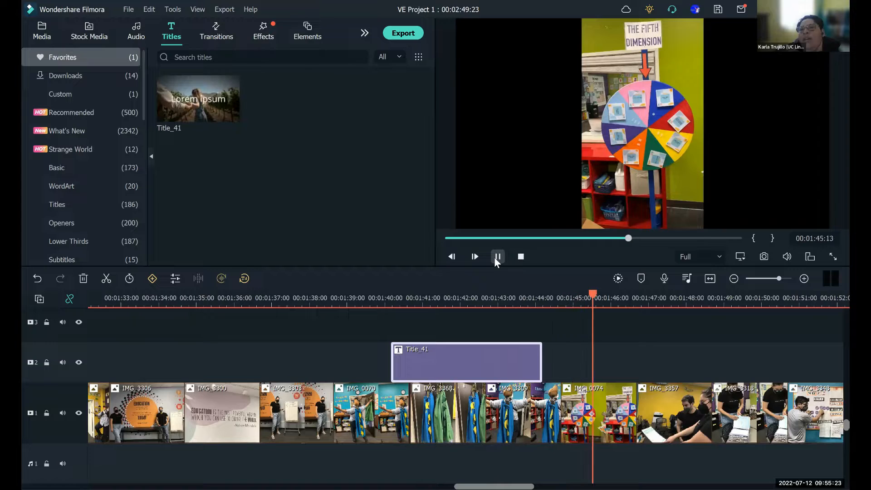
{"action": "left_click", "coordinate": [498, 257]}
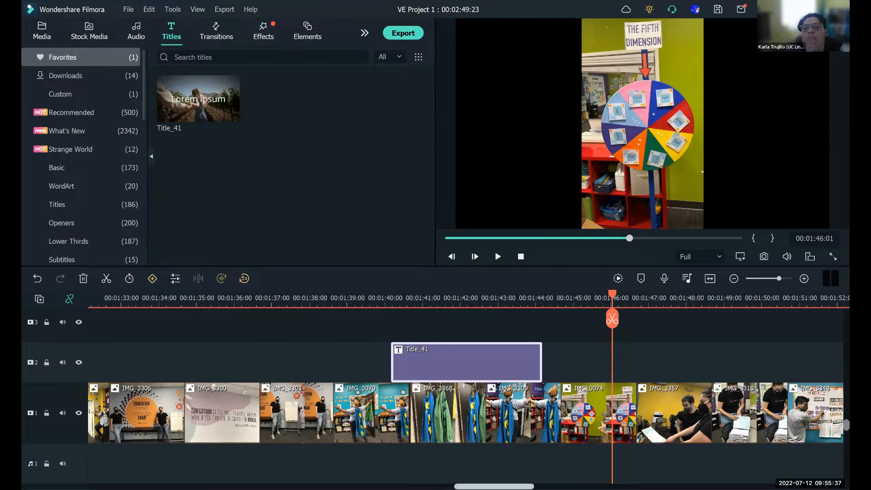
- Bring up the favorite transitions and play the Travel Fun transition between the slideshow's first two images
{"action": "left_click_drag", "start_coordinate": [494, 487], "coordinate": [128, 486]}
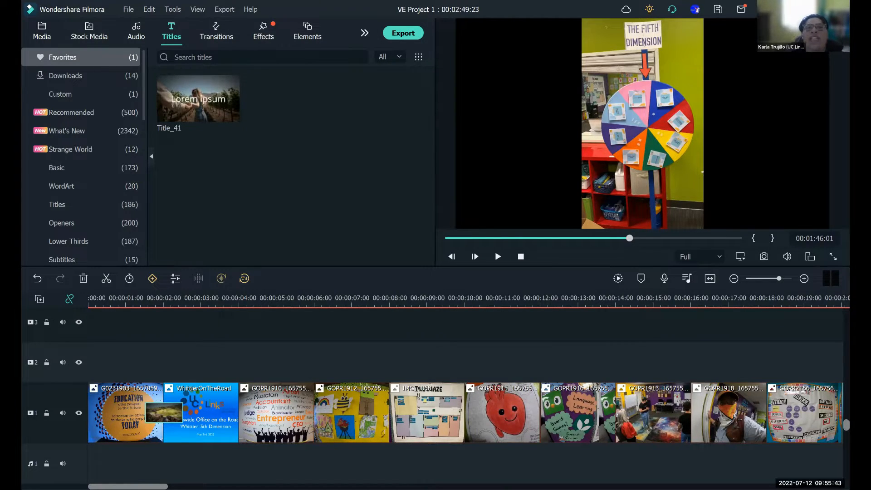
{"action": "left_click", "coordinate": [208, 48]}
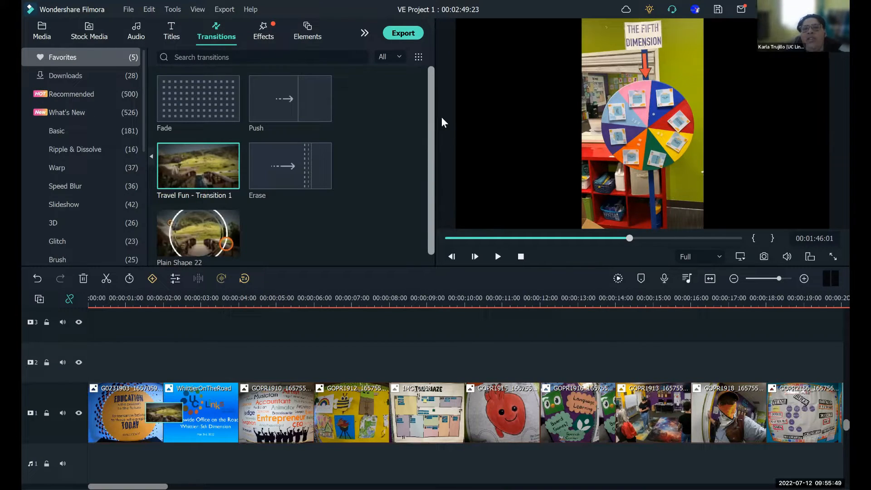
{"action": "scroll", "coordinate": [448, 163], "scroll_direction": "down", "scroll_amount": 1}
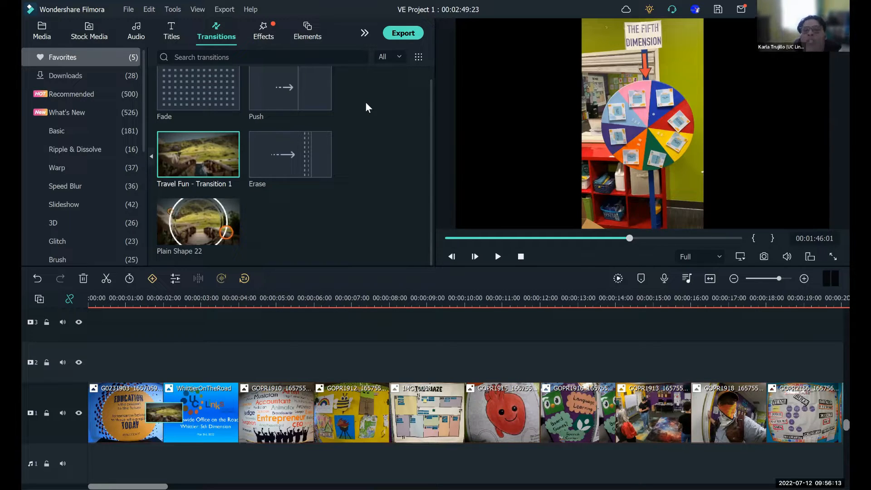
{"action": "left_click", "coordinate": [124, 305]}
{"action": "left_click", "coordinate": [499, 257]}
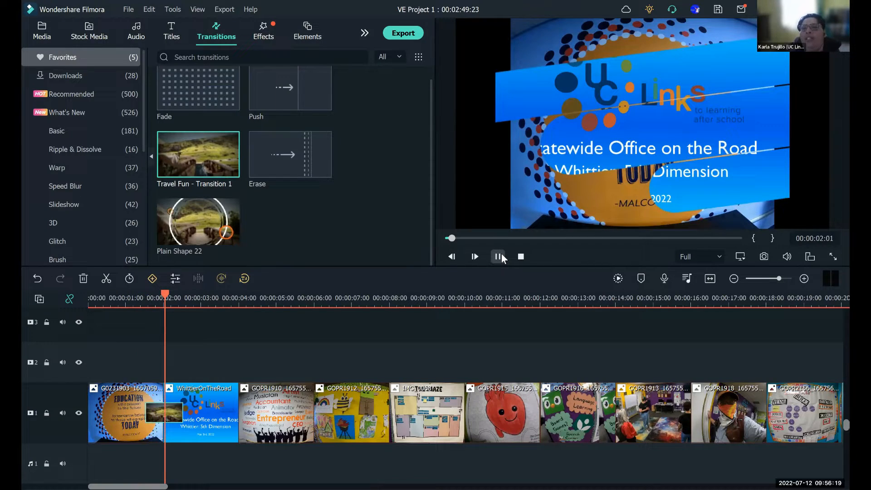
{"action": "left_click", "coordinate": [499, 256]}
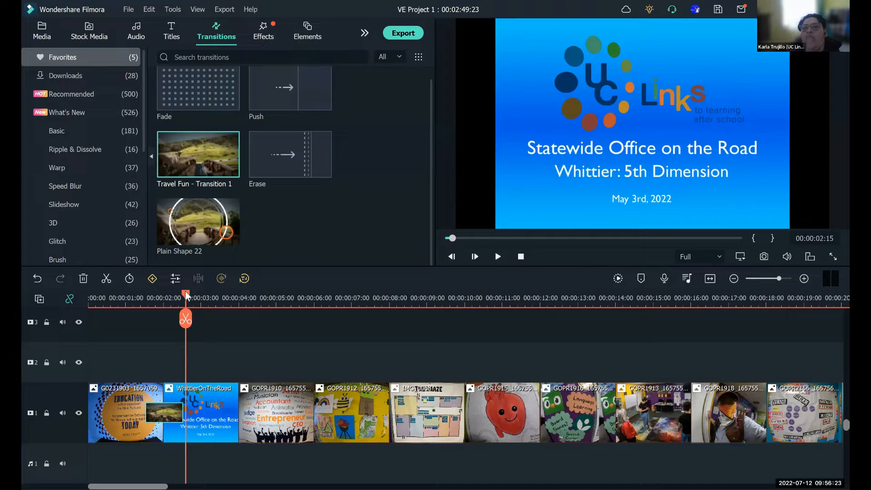
- Replay the opening transition twice from about 00:00:01:10, just before the WhittierOnTheRoad image
{"action": "left_click", "coordinate": [157, 304]}
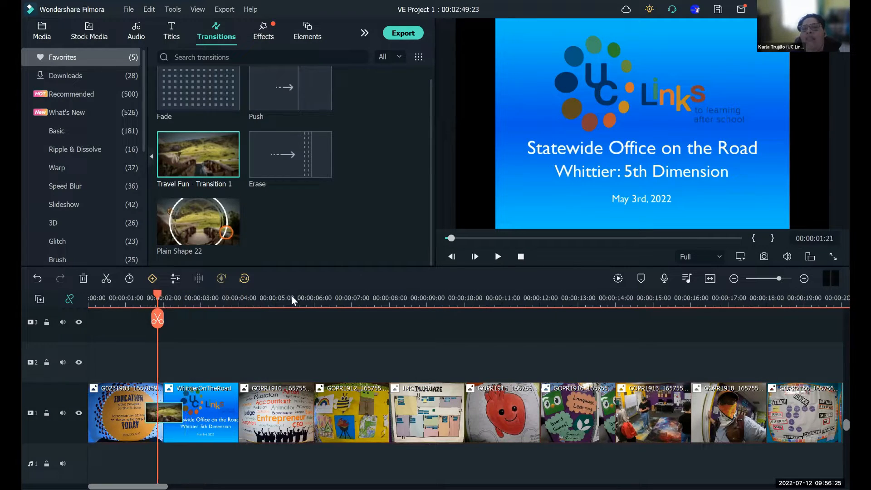
{"action": "left_click", "coordinate": [139, 303]}
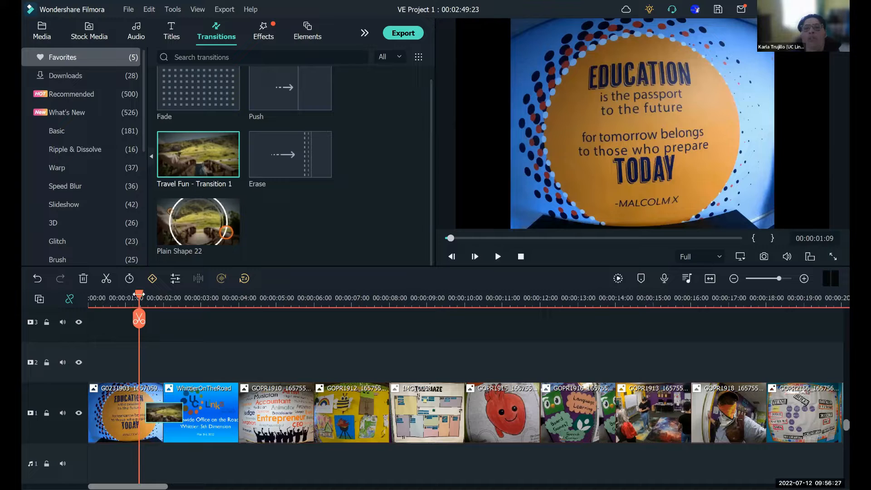
{"action": "left_click", "coordinate": [498, 262]}
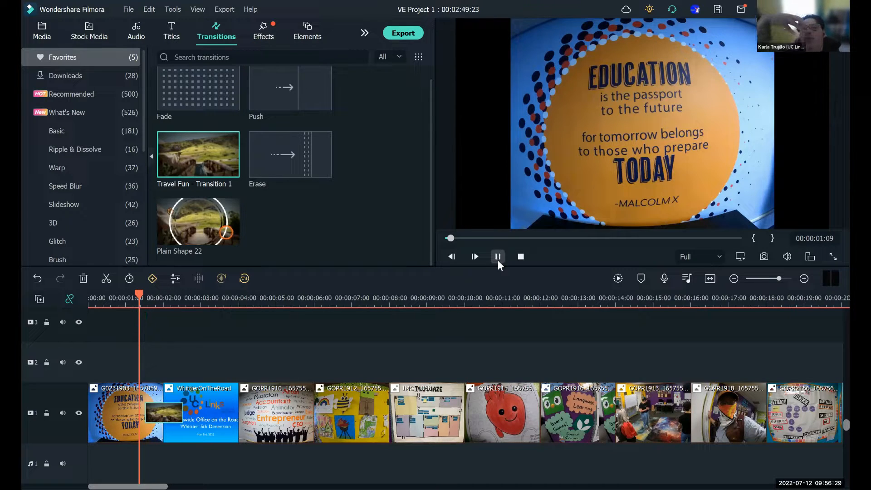
{"action": "left_click", "coordinate": [498, 262]}
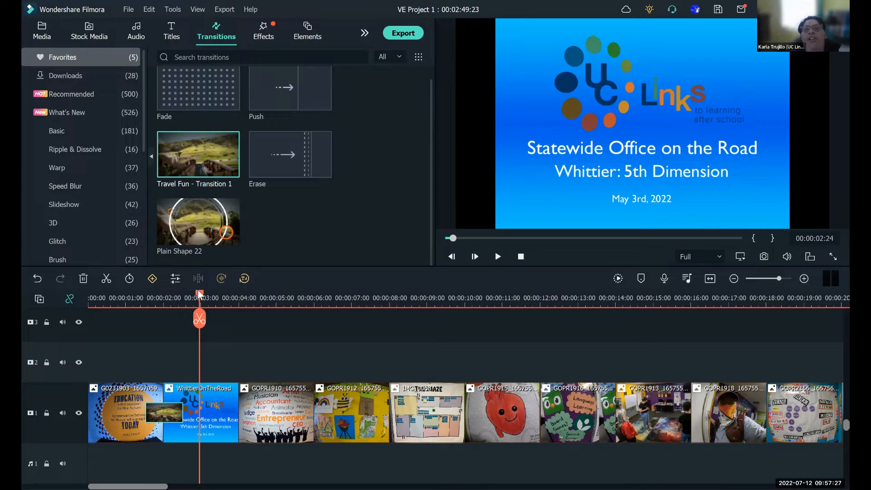
{"action": "left_click_drag", "start_coordinate": [203, 297], "coordinate": [203, 300]}
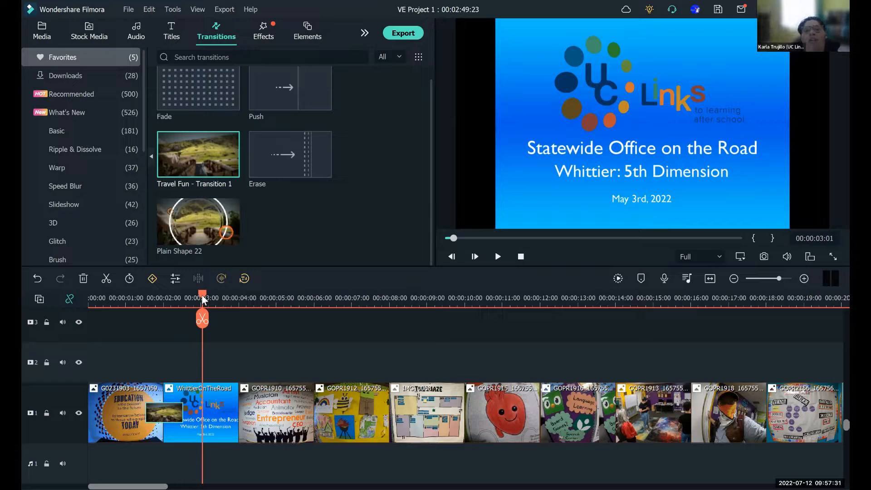
{"action": "left_click_drag", "start_coordinate": [201, 294], "coordinate": [141, 298]}
{"action": "left_click", "coordinate": [501, 260]}
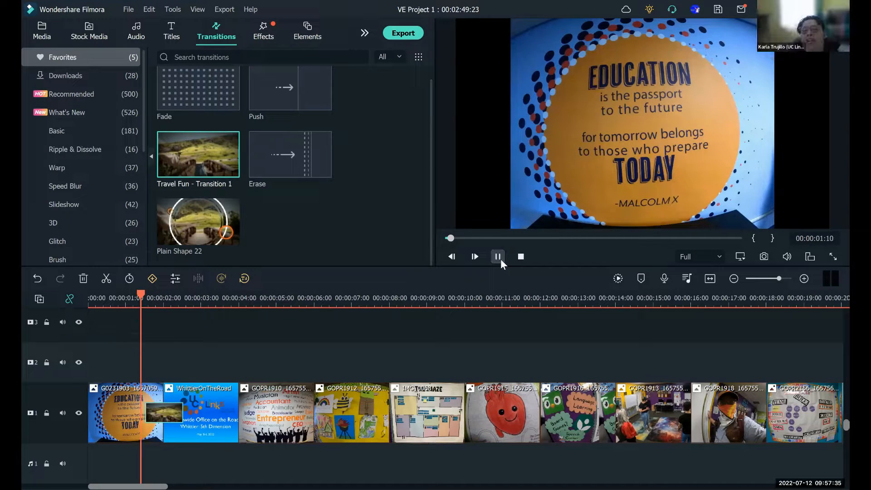
{"action": "left_click", "coordinate": [502, 262]}
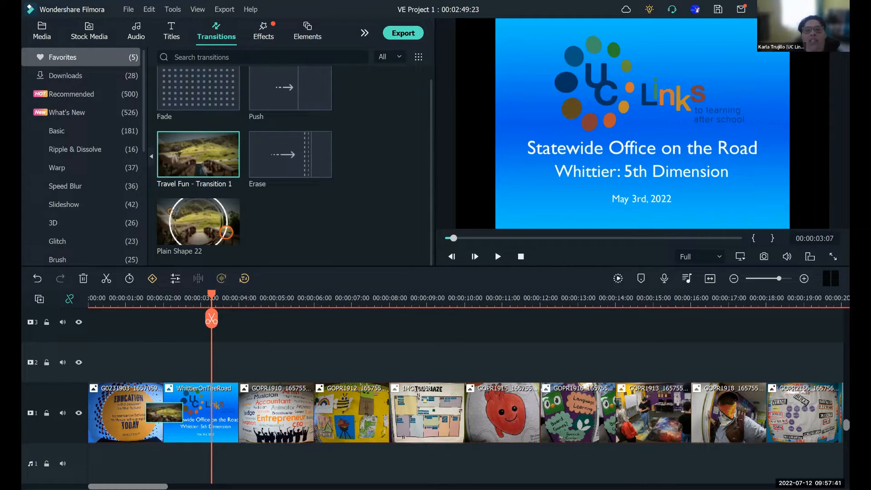
- Play the Plain Shape 22 transition between IMG_3326 and GOPR1983 twice, starting from about 00:00:21:05
{"action": "left_click_drag", "start_coordinate": [128, 486], "coordinate": [187, 486]}
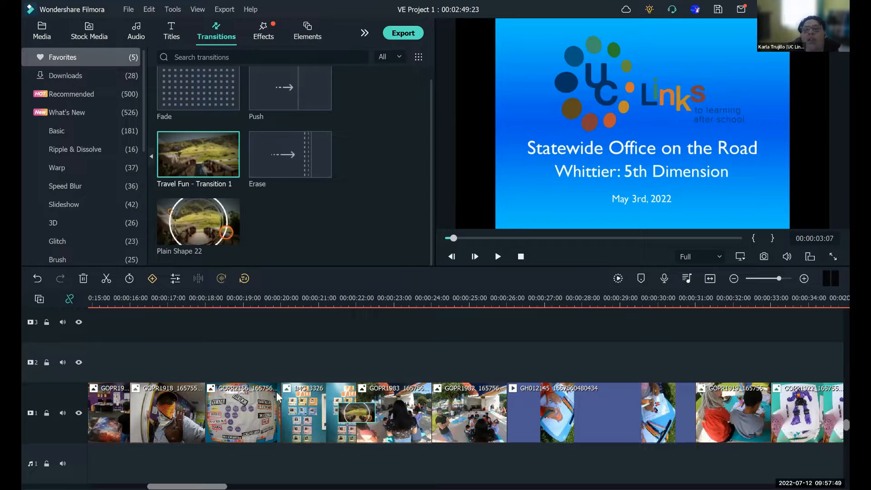
{"action": "left_click", "coordinate": [323, 298]}
{"action": "left_click", "coordinate": [498, 256]}
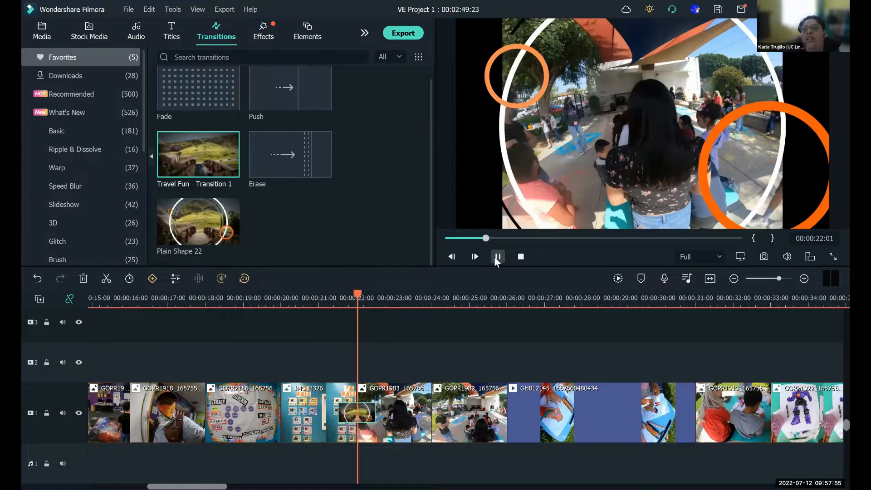
{"action": "left_click", "coordinate": [498, 257]}
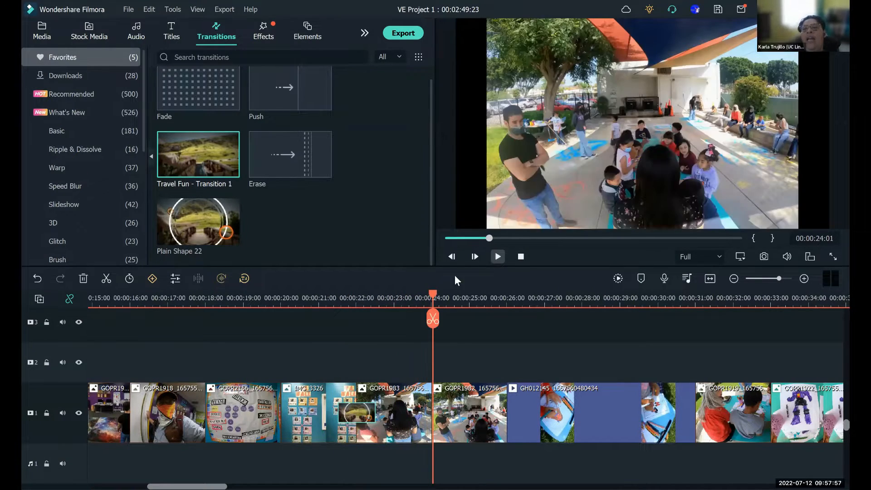
{"action": "left_click", "coordinate": [356, 317]}
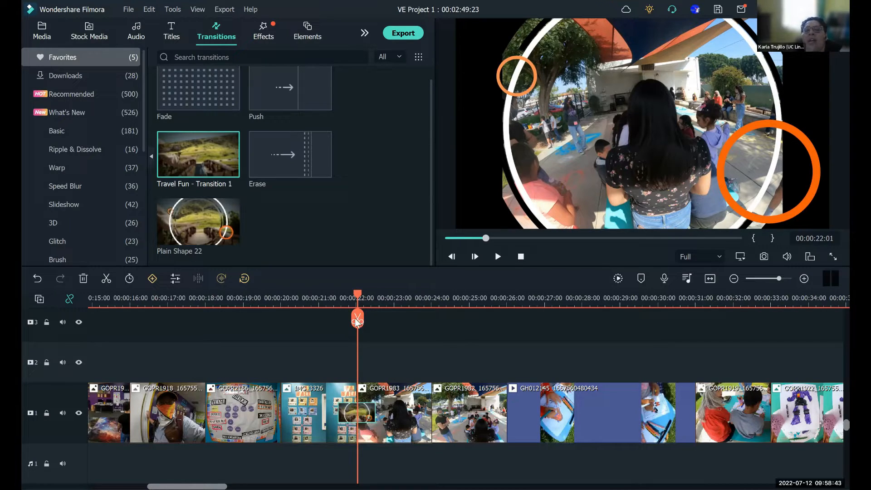
{"action": "left_click", "coordinate": [327, 308]}
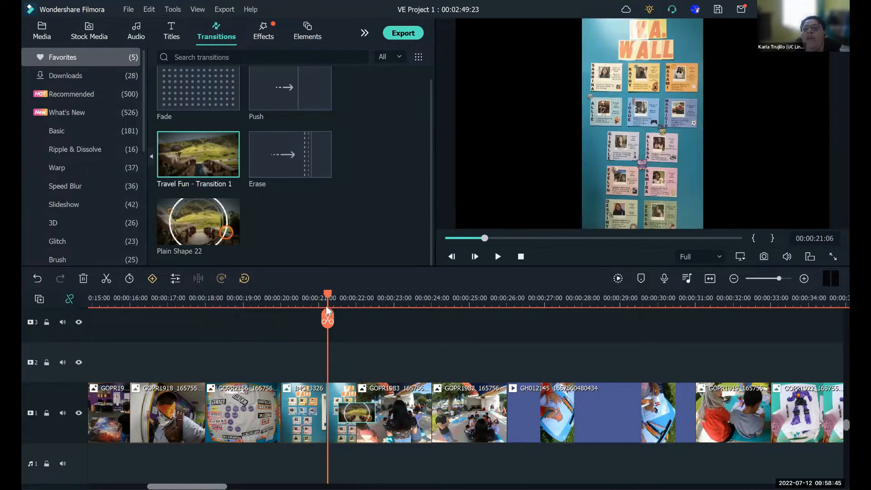
{"action": "left_click", "coordinate": [497, 257]}
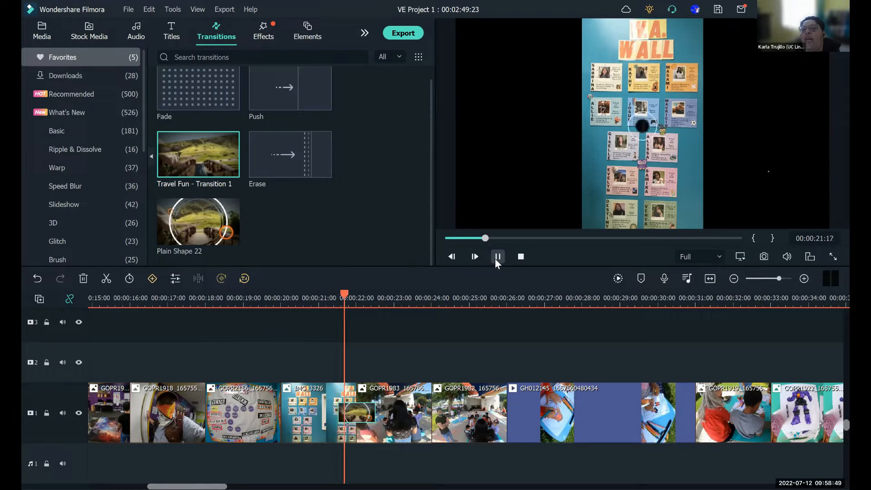
{"action": "key", "text": "space"}
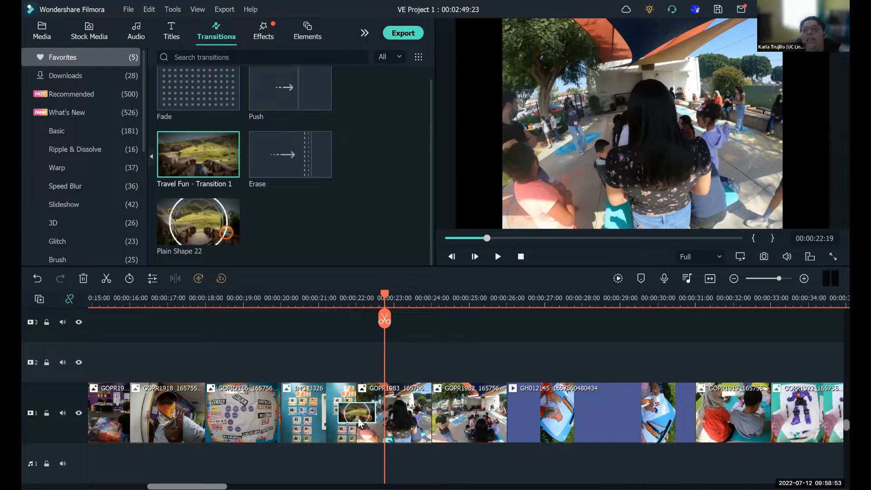
- Delete the transition between IMG_3326 and GOPR1983 and play the plain cut from about 00:00:21:09
{"action": "right_click", "coordinate": [358, 418]}
{"action": "left_click", "coordinate": [385, 468]}
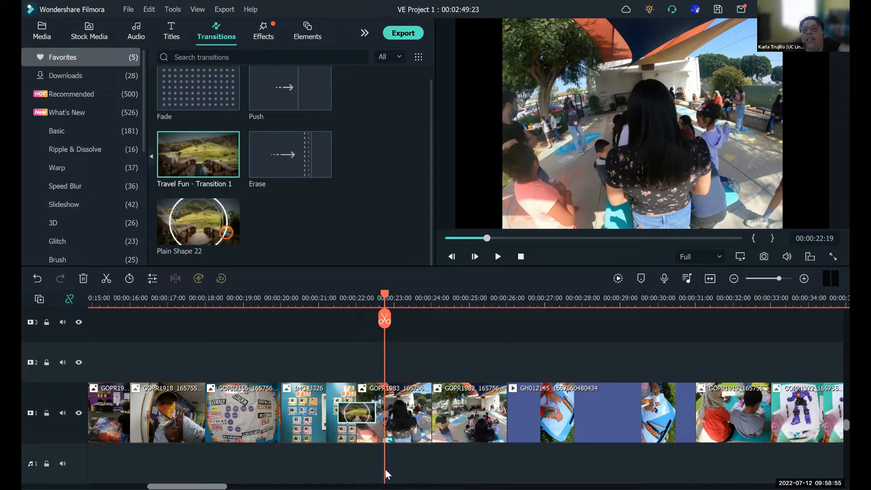
{"action": "left_click", "coordinate": [326, 295]}
{"action": "left_click", "coordinate": [498, 257]}
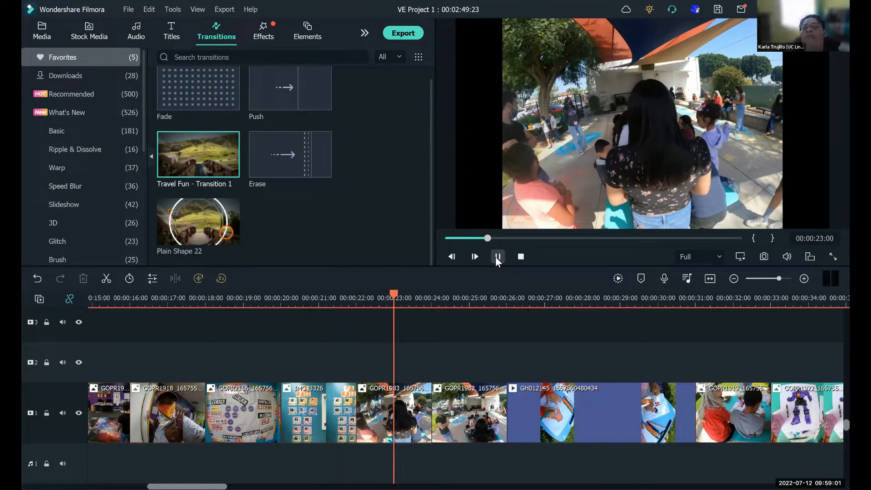
{"action": "left_click", "coordinate": [498, 257]}
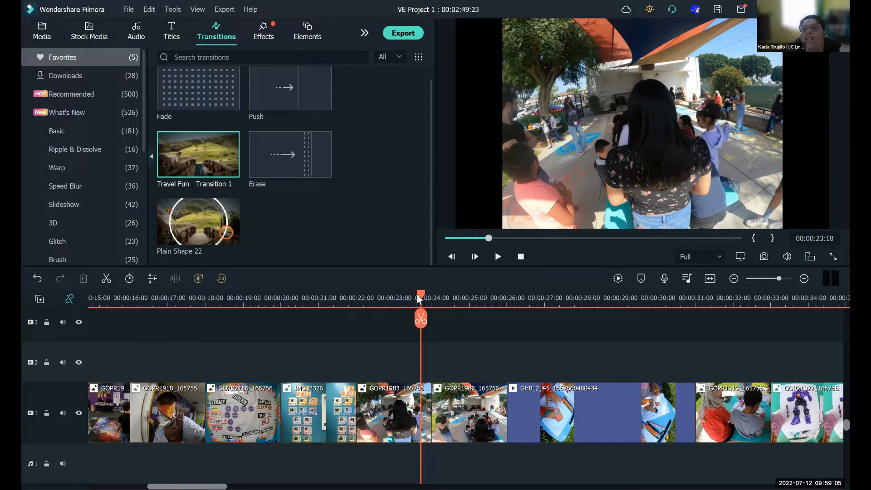
{"action": "left_click_drag", "start_coordinate": [418, 298], "coordinate": [332, 300]}
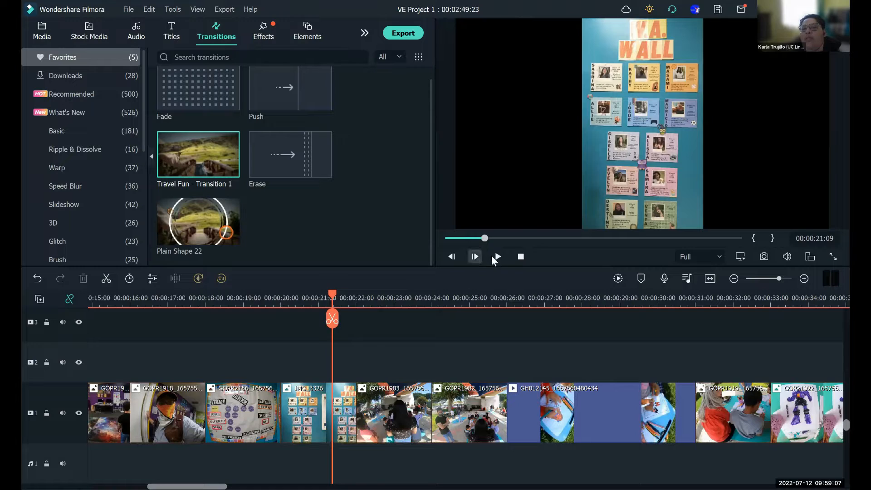
{"action": "left_click", "coordinate": [498, 257]}
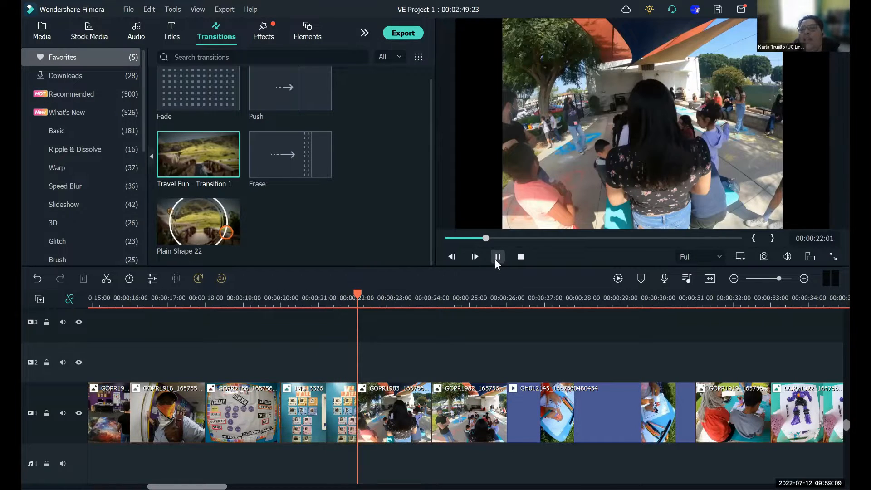
{"action": "left_click", "coordinate": [498, 257]}
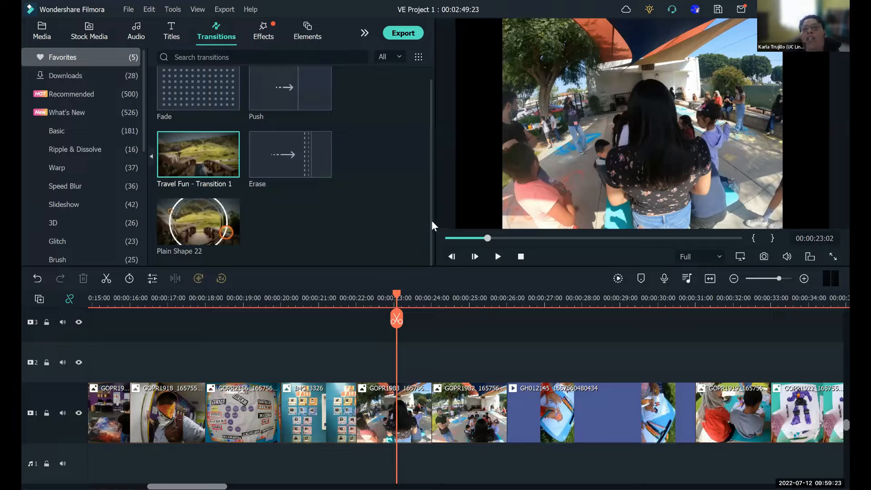
- Apply the Warp Zoom 5 transition from the Warp category to the GOPR1983 photo
{"action": "scroll", "coordinate": [430, 183], "scroll_direction": "up", "scroll_amount": 1}
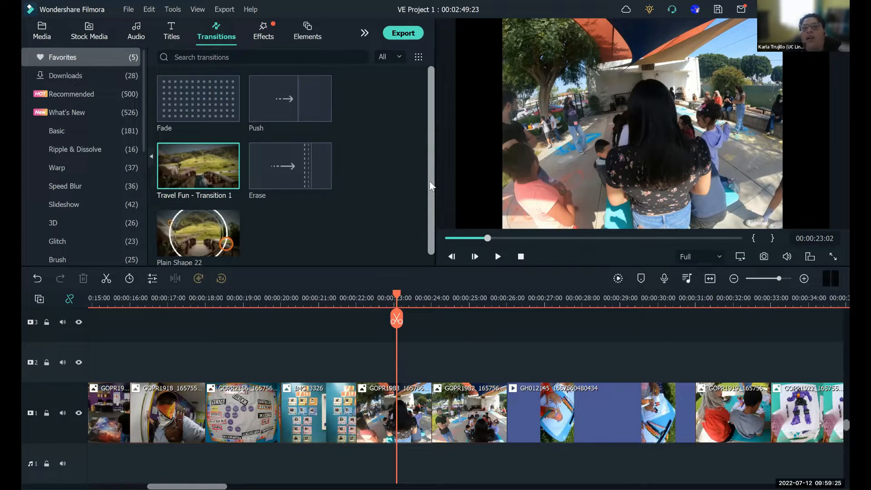
{"action": "left_click", "coordinate": [72, 129]}
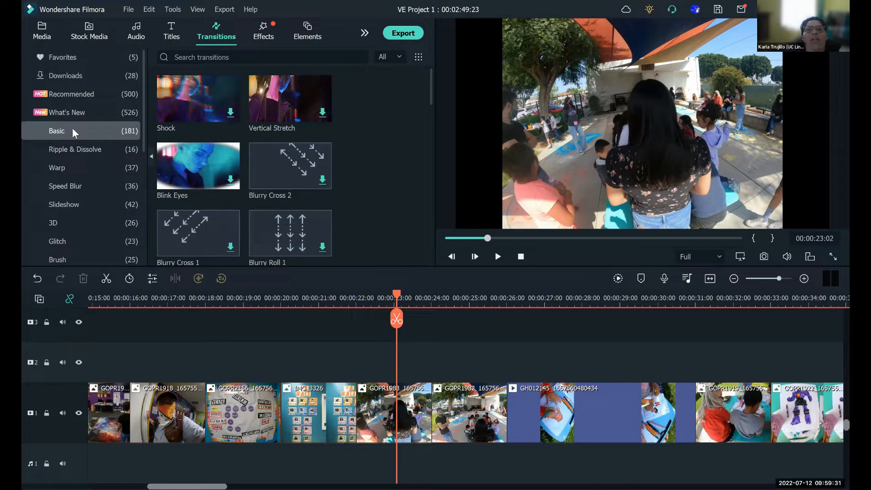
{"action": "left_click", "coordinate": [70, 167]}
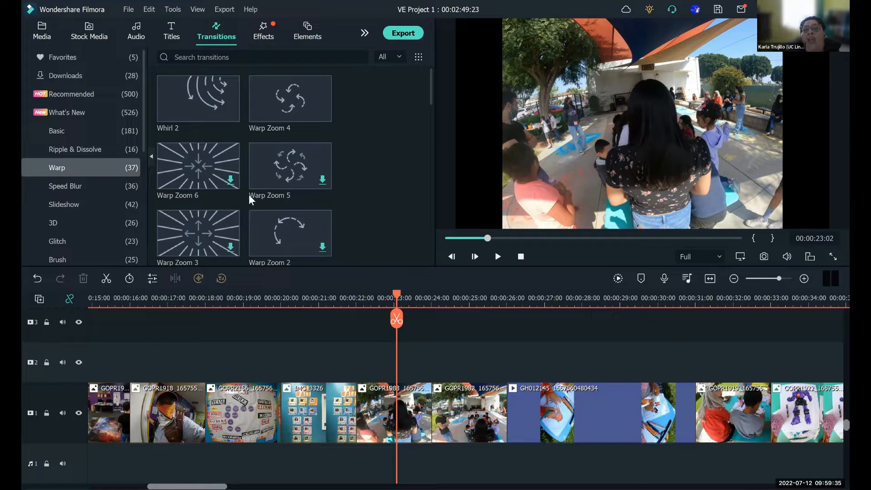
{"action": "left_click_drag", "start_coordinate": [282, 171], "coordinate": [388, 400]}
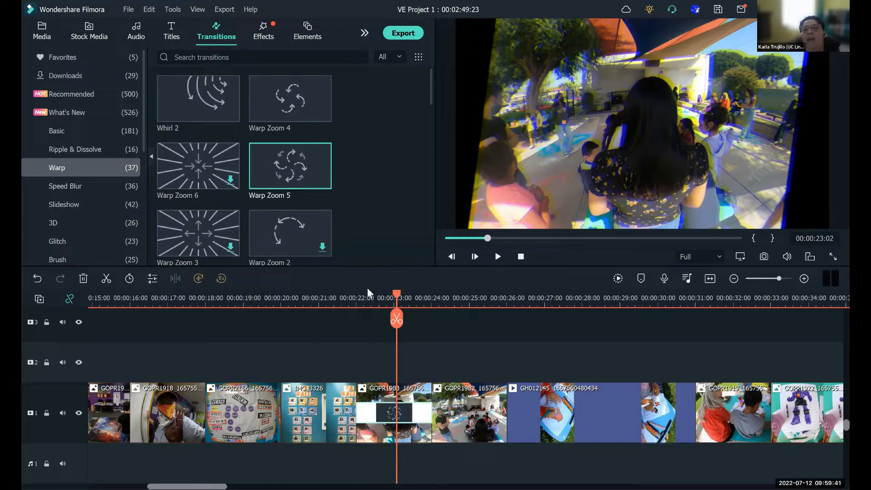
- Play the Warp Zoom 5 transition on GOPR1983 from about 00:00:21:06 through to the start of the GH012145 clip
{"action": "left_click", "coordinate": [327, 295]}
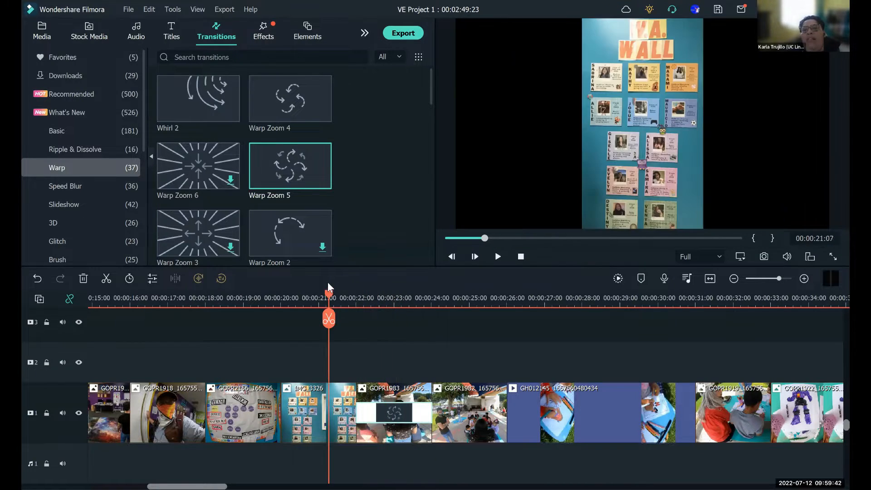
{"action": "left_click", "coordinate": [498, 257]}
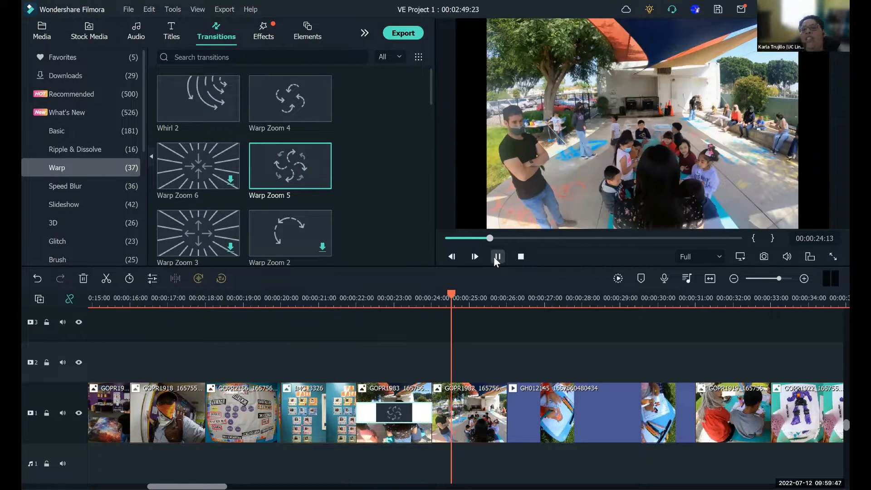
{"action": "left_click", "coordinate": [495, 260]}
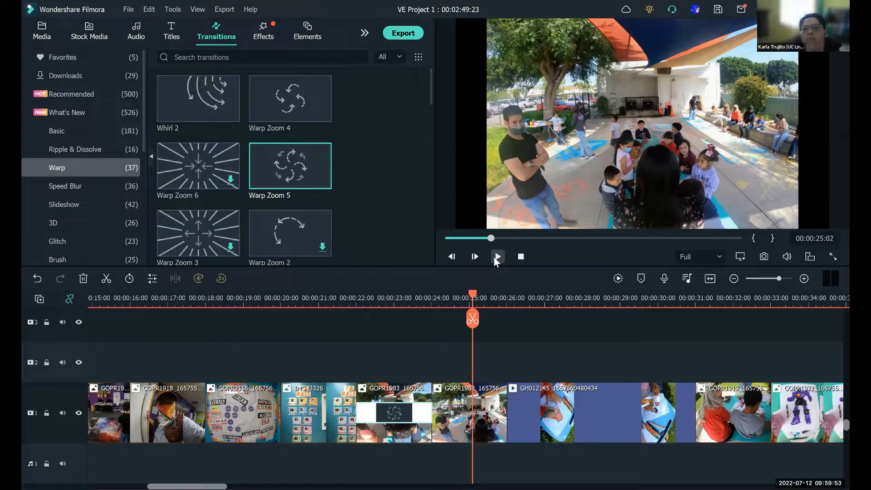
{"action": "left_click", "coordinate": [497, 258]}
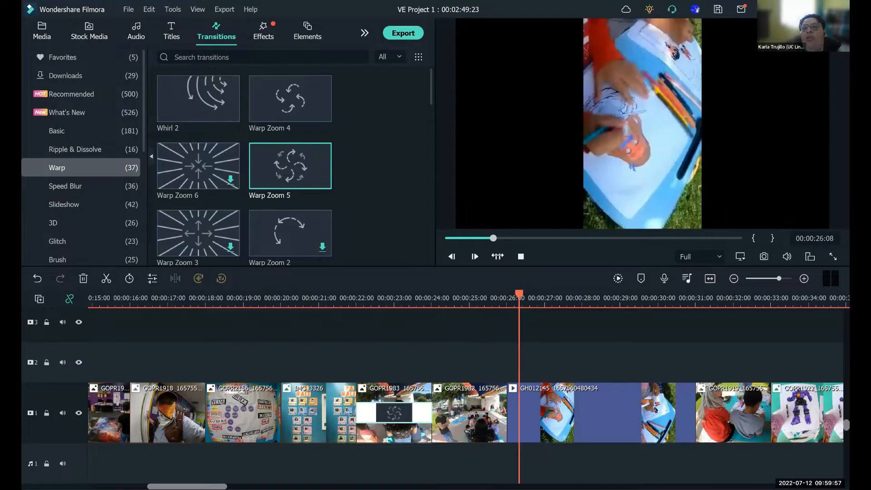
{"action": "left_click", "coordinate": [498, 256]}
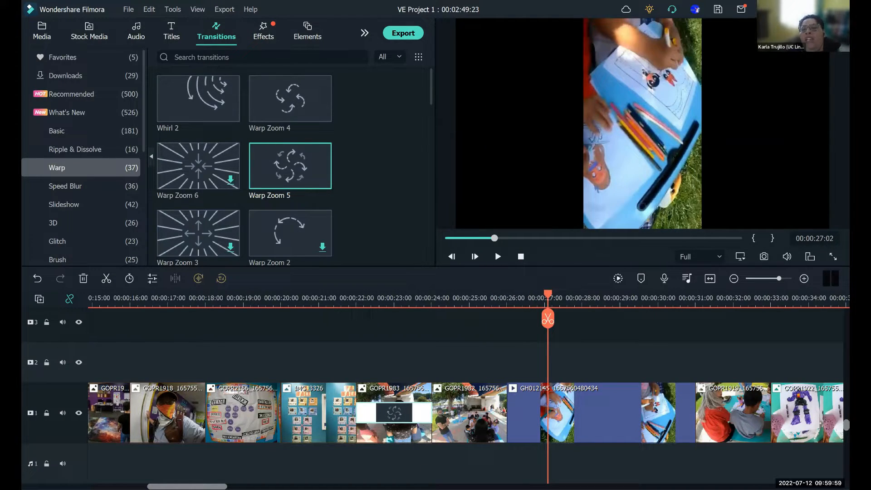
- Set the Warp Zoom 5 transition's duration to 00:00:01:00 and center it on the cut between IMG_3326 and GOPR1983
{"action": "right_click", "coordinate": [396, 413]}
{"action": "left_click", "coordinate": [420, 474]}
{"action": "left_click", "coordinate": [436, 202]}
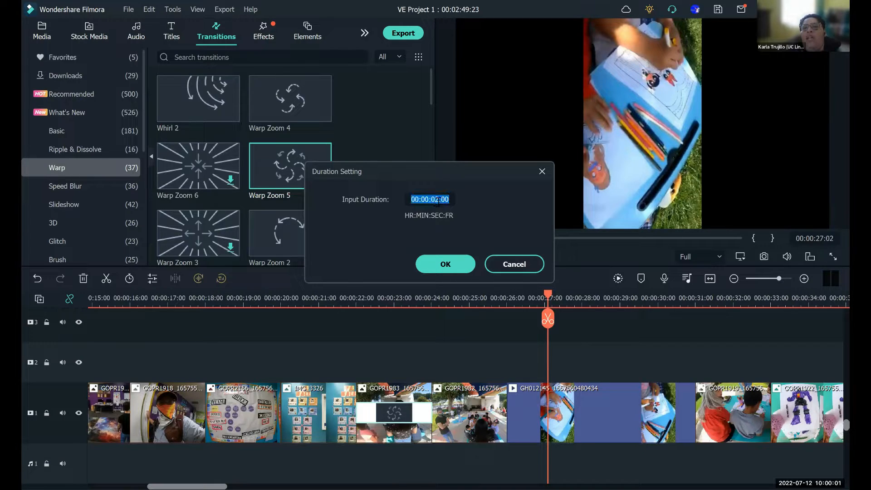
{"action": "left_click", "coordinate": [438, 202]}
{"action": "key", "text": "BackSpace"}
{"action": "type", "text": "1"}
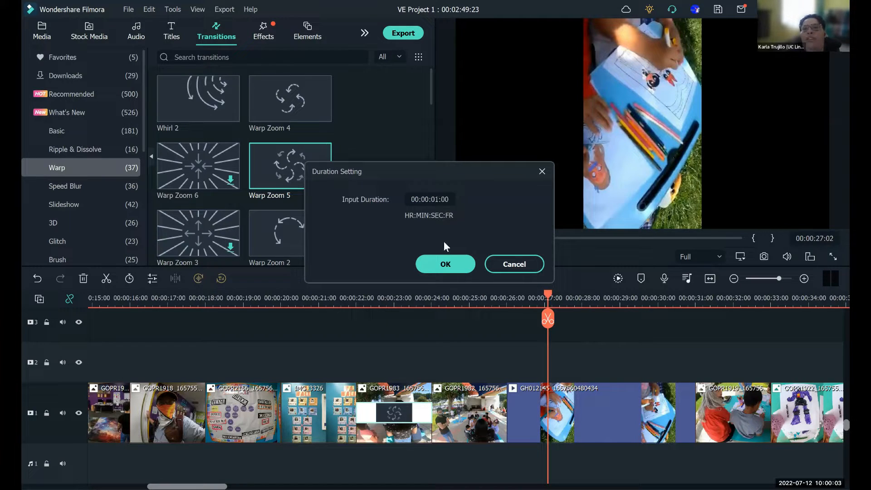
{"action": "left_click", "coordinate": [446, 258]}
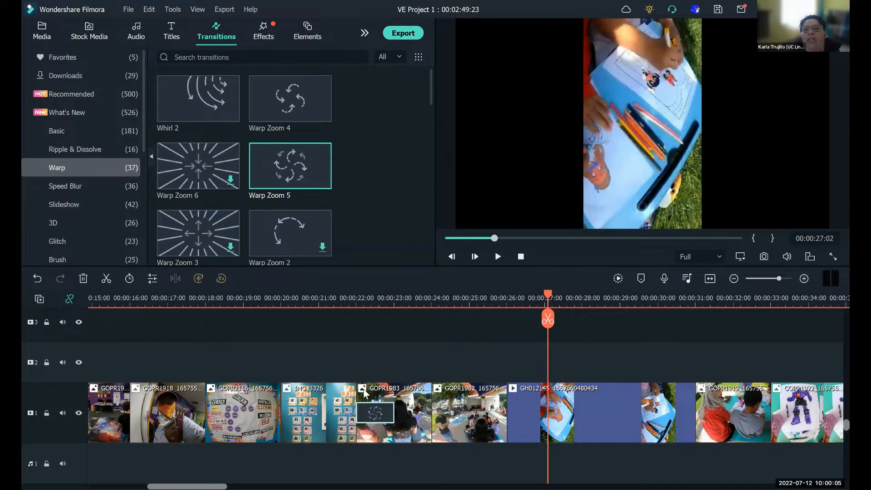
{"action": "left_click_drag", "start_coordinate": [347, 412], "coordinate": [346, 416]}
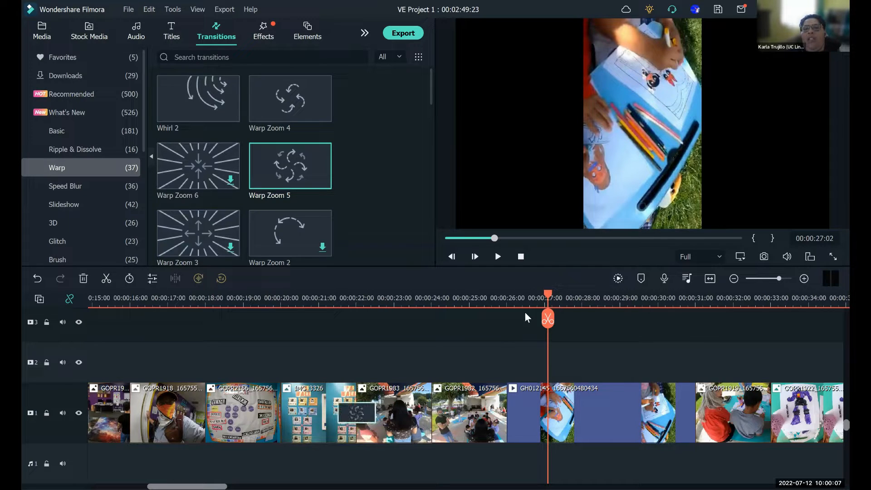
- Play the shortened Warp Zoom 5 transition, starting within IMG_3326 and stopping near the end of GOPR1983
{"action": "left_click", "coordinate": [425, 300]}
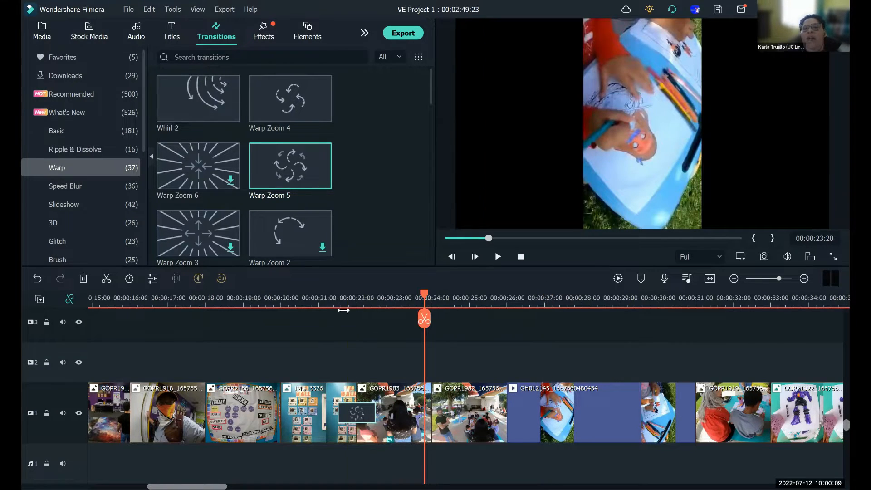
{"action": "left_click", "coordinate": [307, 299]}
{"action": "left_click", "coordinate": [499, 258]}
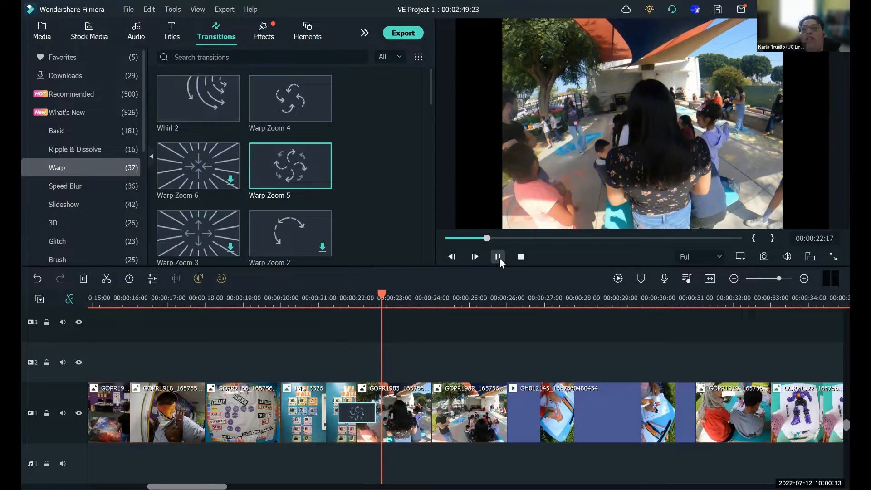
{"action": "left_click", "coordinate": [499, 259]}
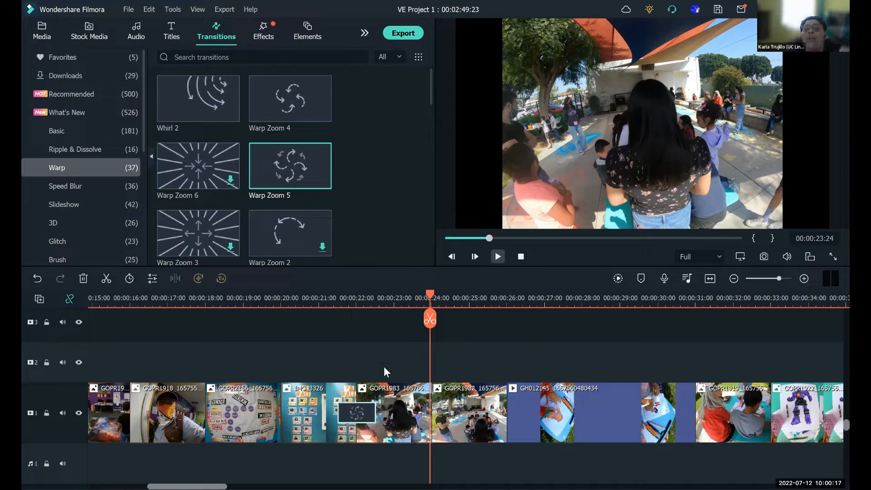
- Delete the Warp Zoom 5 transition and place the favorite Plain Shape 22 transition between IMG_3326 and GOPR1983
{"action": "right_click", "coordinate": [359, 415]}
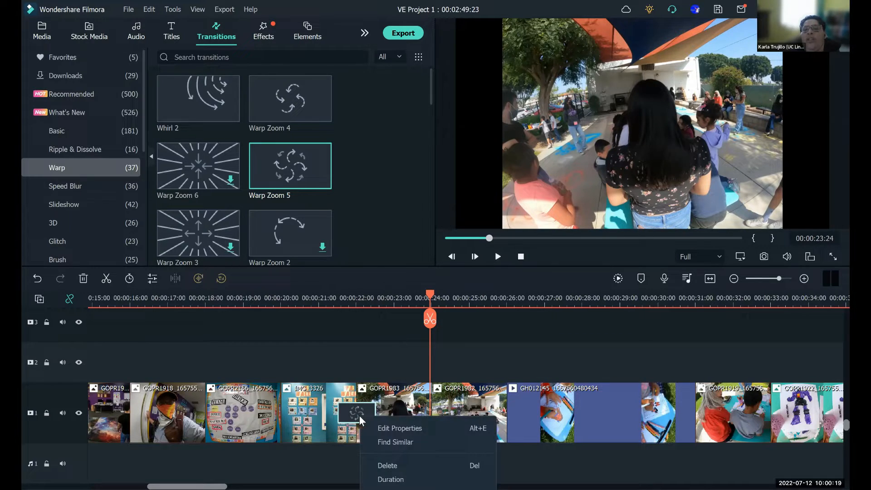
{"action": "left_click", "coordinate": [381, 465]}
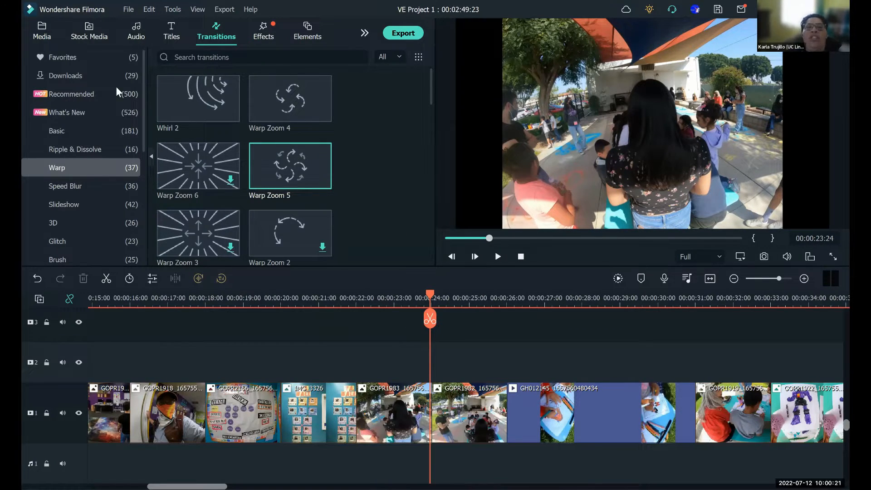
{"action": "left_click", "coordinate": [76, 60]}
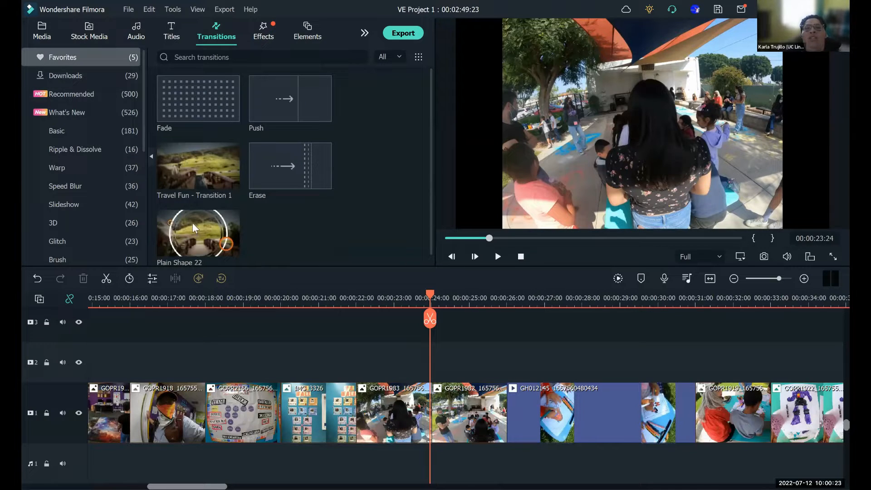
{"action": "left_click_drag", "start_coordinate": [193, 223], "coordinate": [355, 418]}
- Set the duration of the Plain Shape 22 transition between IMG_3326 and GOPR1983 to 00:00:01:00
{"action": "right_click", "coordinate": [356, 418]}
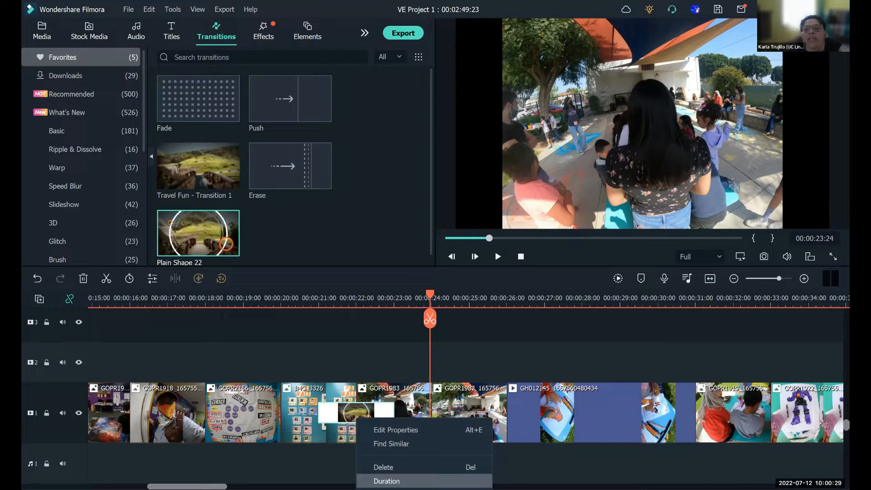
{"action": "left_click", "coordinate": [387, 481]}
{"action": "double_click", "coordinate": [438, 200]}
{"action": "left_click", "coordinate": [439, 200]}
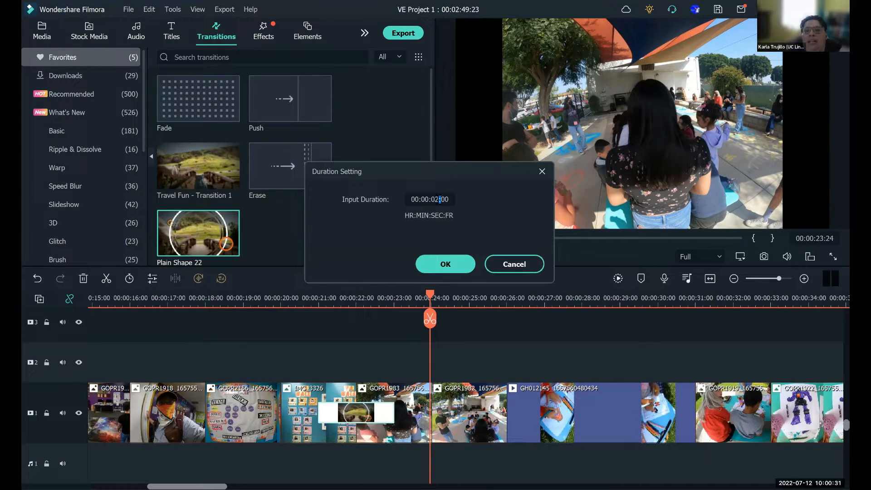
{"action": "key", "text": "BackSpace"}
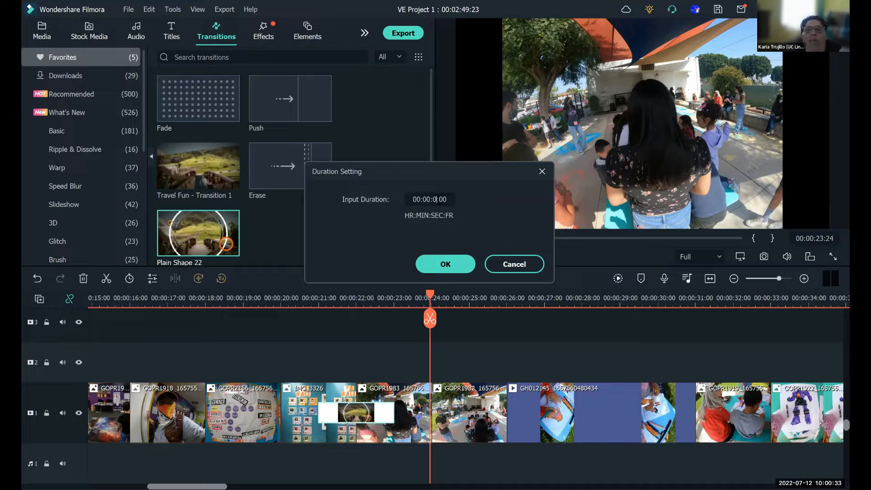
{"action": "type", "text": "1"}
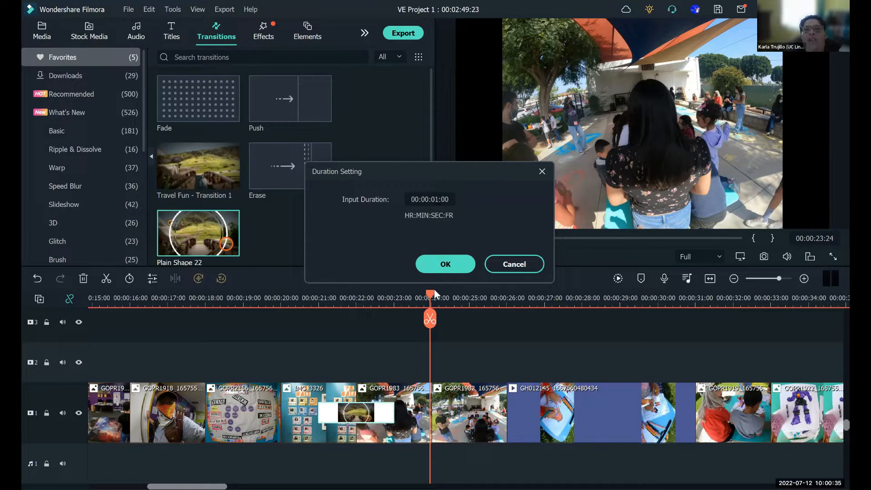
{"action": "left_click", "coordinate": [446, 264]}
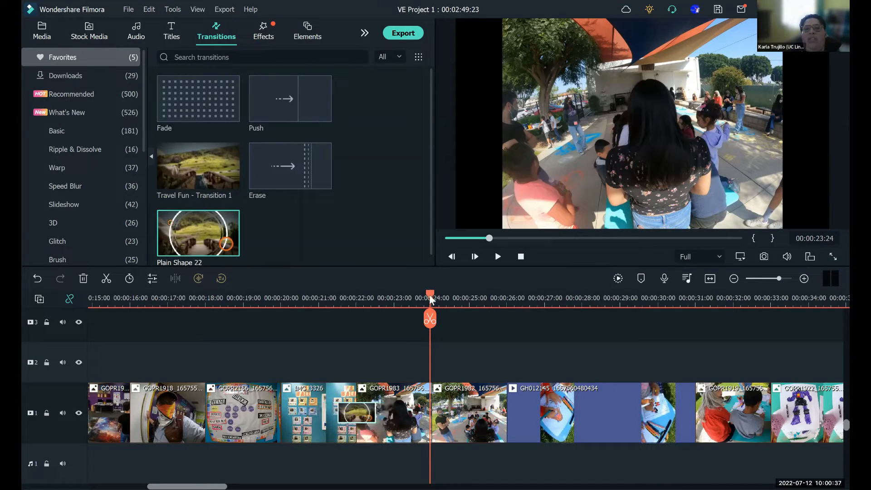
- Play the Plain Shape 22 transition between IMG_3326 and GOPR1983 from about 00:00:21:03
{"action": "left_click_drag", "start_coordinate": [410, 297], "coordinate": [323, 317]}
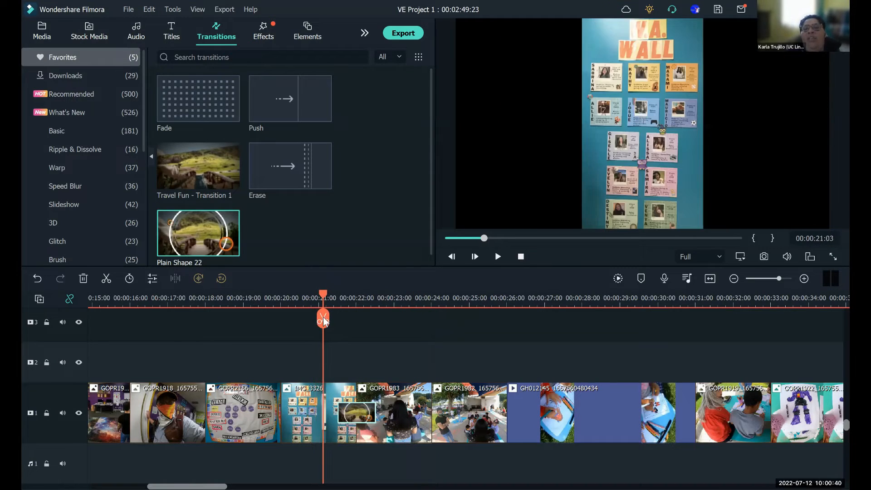
{"action": "left_click", "coordinate": [498, 257]}
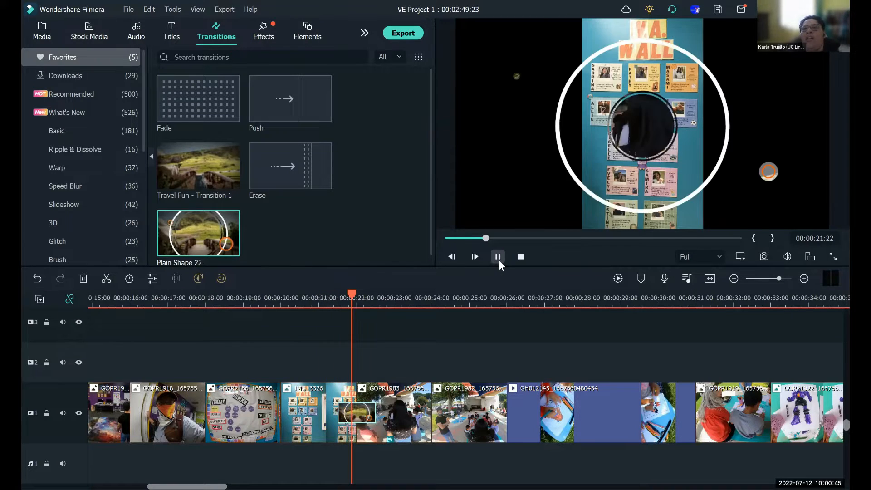
{"action": "left_click", "coordinate": [498, 257]}
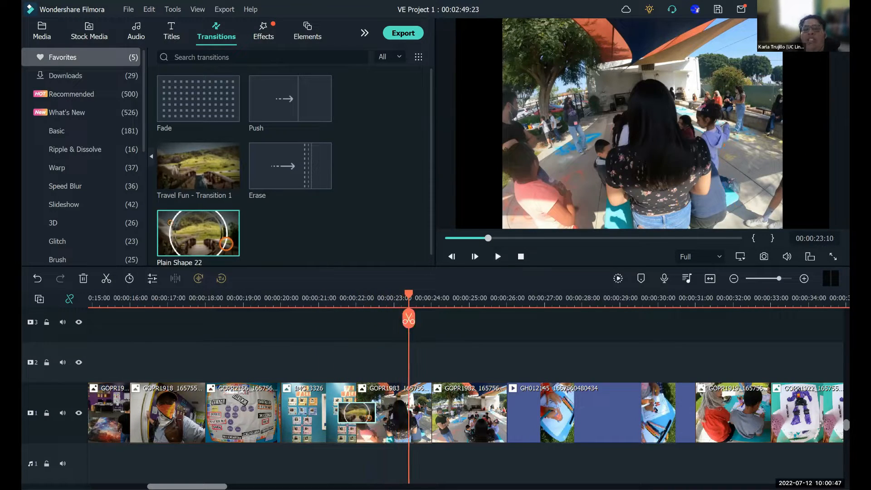
- Play the circular transition between IMG_3345 and the Games Room photo from about 00:01:21:08
{"action": "left_click_drag", "start_coordinate": [186, 486], "coordinate": [392, 487]}
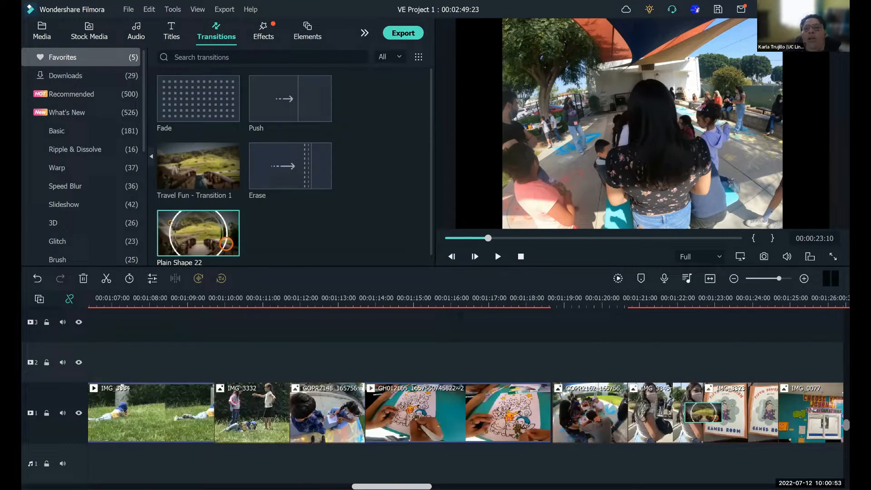
{"action": "scroll", "coordinate": [428, 313], "scroll_direction": "down", "scroll_amount": 2}
{"action": "left_click", "coordinate": [427, 305]}
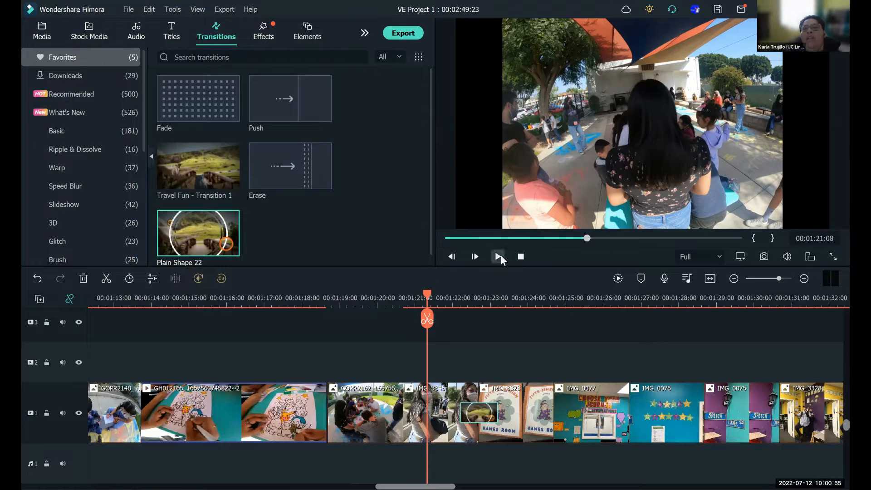
{"action": "left_click", "coordinate": [499, 256]}
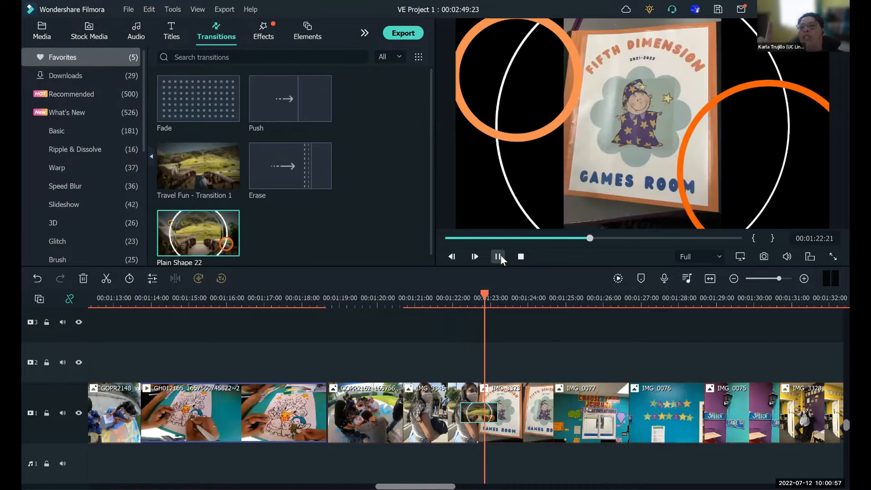
{"action": "left_click", "coordinate": [499, 256]}
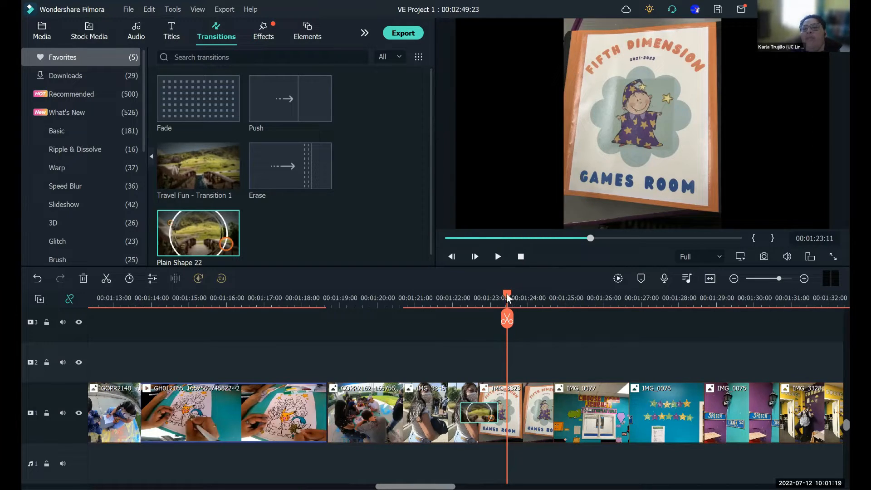
- Replay the transition into the Games Room photo from about 00:01:21:24, continuing into IMG_0077
{"action": "left_click", "coordinate": [450, 301]}
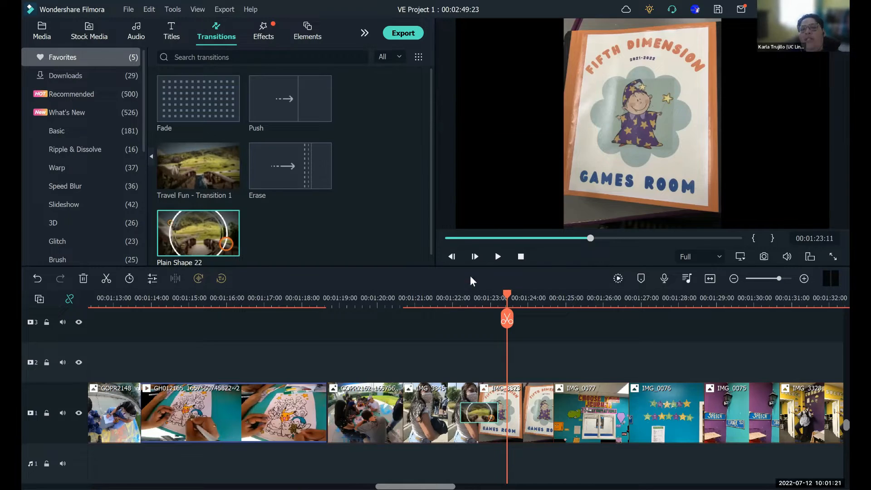
{"action": "left_click", "coordinate": [497, 257]}
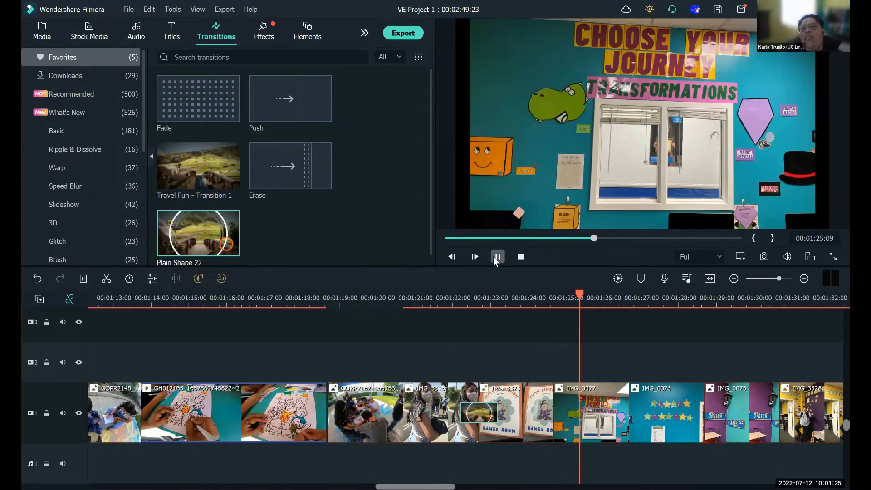
{"action": "left_click", "coordinate": [497, 257]}
- Play the final transition between IMG_3375 and the UC Links exit slide from about 00:02:46:20
{"action": "left_click_drag", "start_coordinate": [415, 486], "coordinate": [758, 487]}
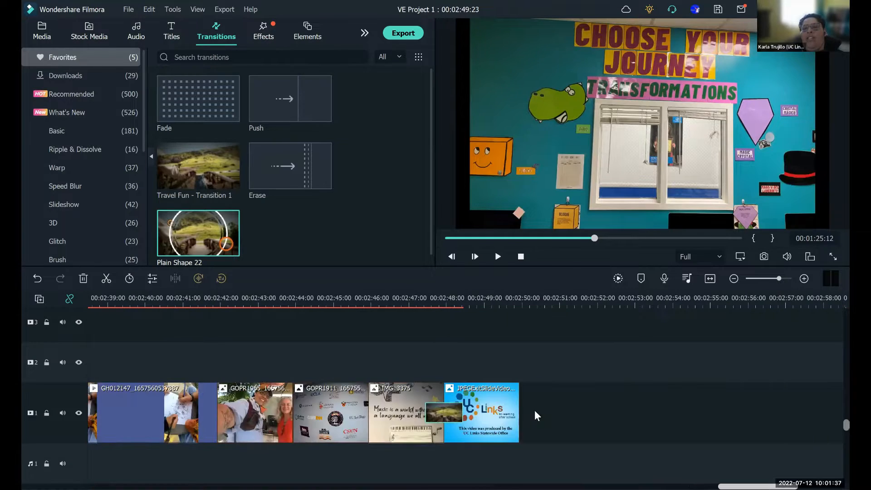
{"action": "left_click", "coordinate": [402, 301]}
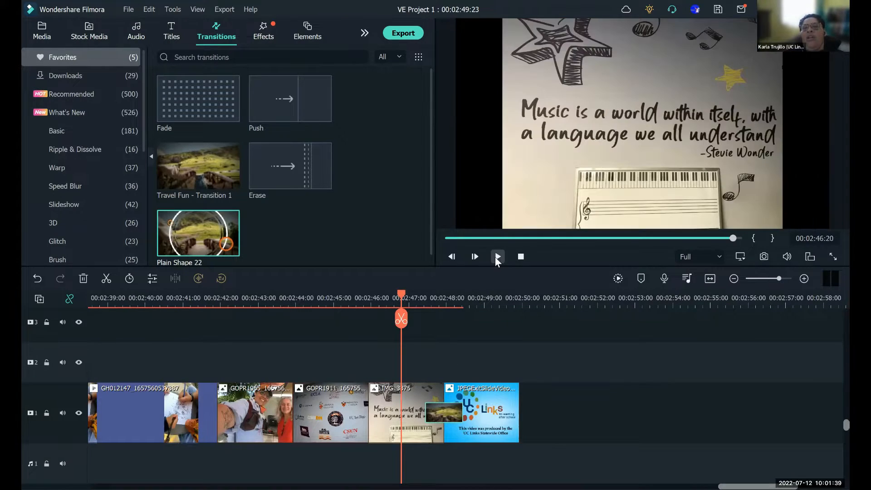
{"action": "left_click", "coordinate": [497, 257]}
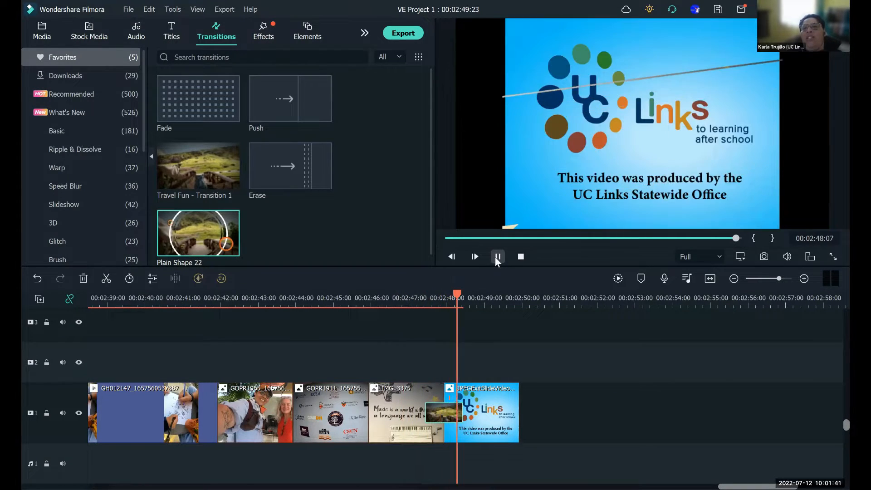
{"action": "left_click", "coordinate": [498, 257]}
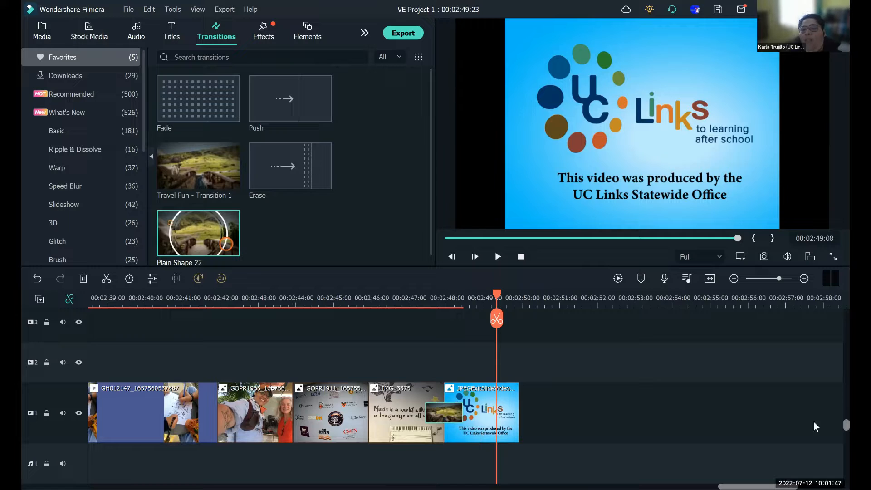
- Bring the empty audio track below the video tracks fully into view
{"action": "scroll", "coordinate": [831, 428], "scroll_direction": "down", "scroll_amount": 1}
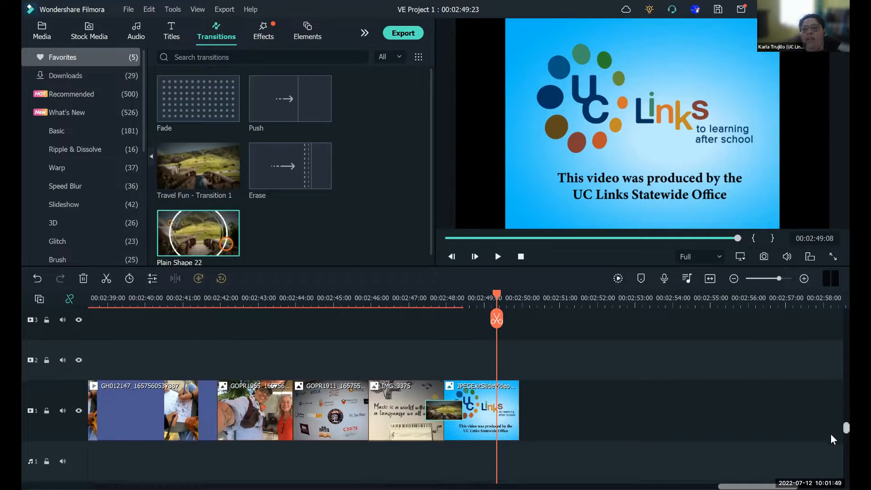
{"action": "scroll", "coordinate": [832, 468], "scroll_direction": "down", "scroll_amount": 4}
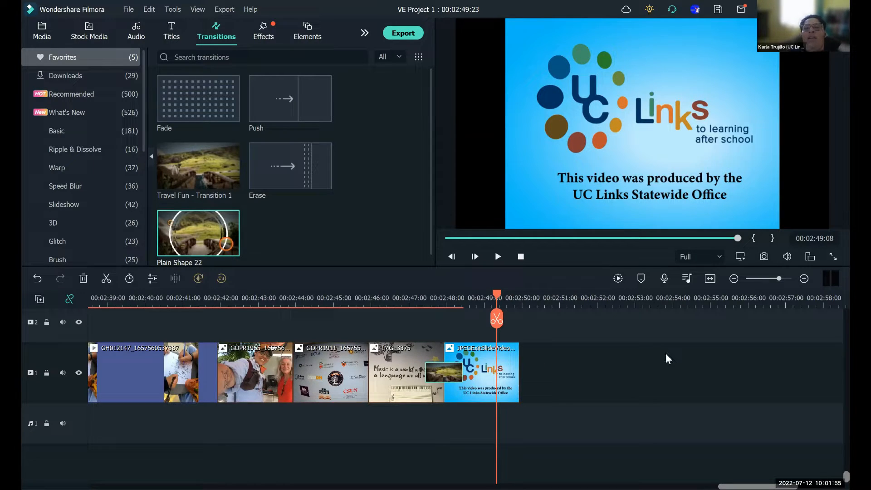
- Preview the classroom video GH012182 from the project media, then stop playback after about three seconds
{"action": "left_click", "coordinate": [42, 33]}
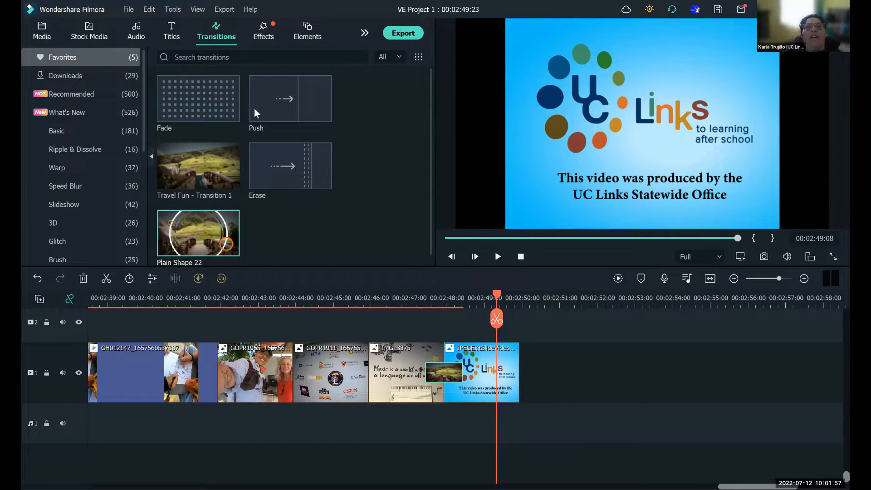
{"action": "left_click_drag", "start_coordinate": [429, 243], "coordinate": [431, 167]}
{"action": "scroll", "coordinate": [431, 108], "scroll_direction": "up", "scroll_amount": 10}
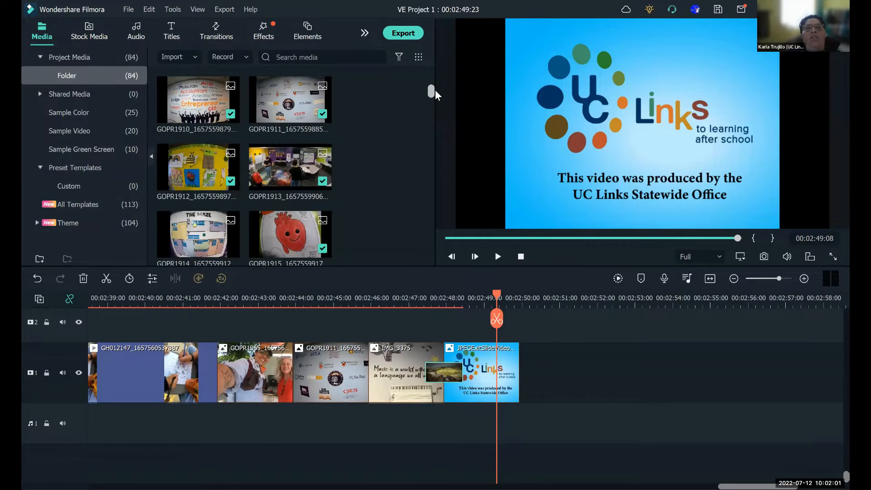
{"action": "scroll", "coordinate": [434, 87], "scroll_direction": "up", "scroll_amount": 3}
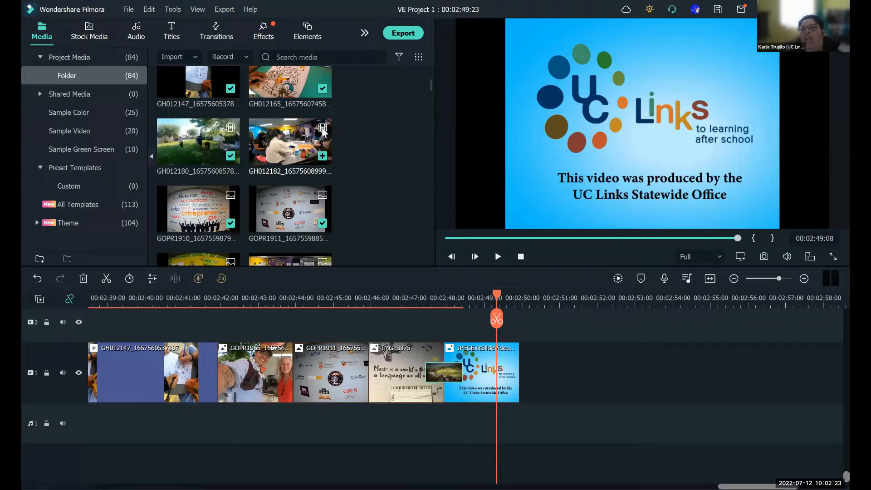
{"action": "double_click", "coordinate": [289, 135]}
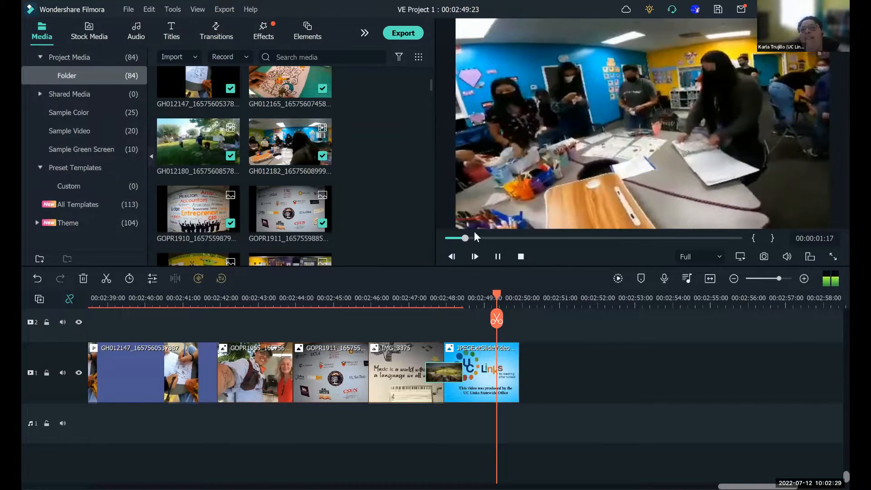
{"action": "left_click", "coordinate": [501, 257]}
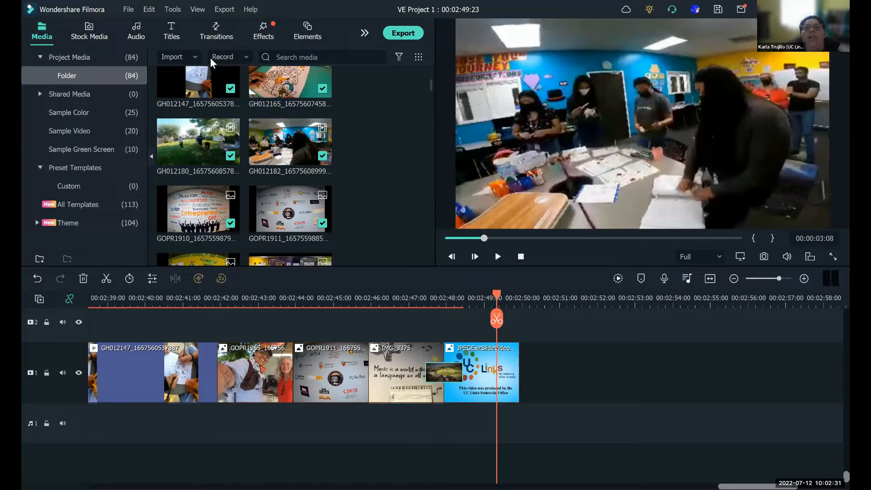
{"action": "left_click_drag", "start_coordinate": [430, 83], "coordinate": [431, 61]}
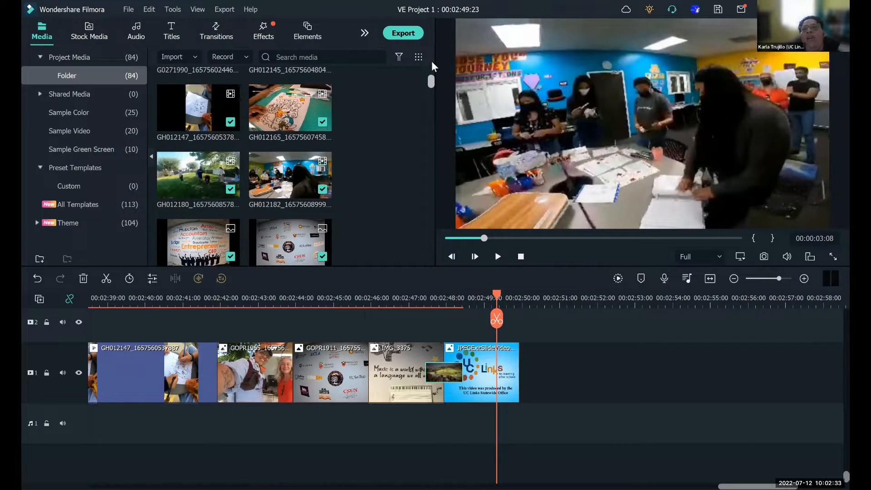
{"action": "left_click", "coordinate": [199, 94]}
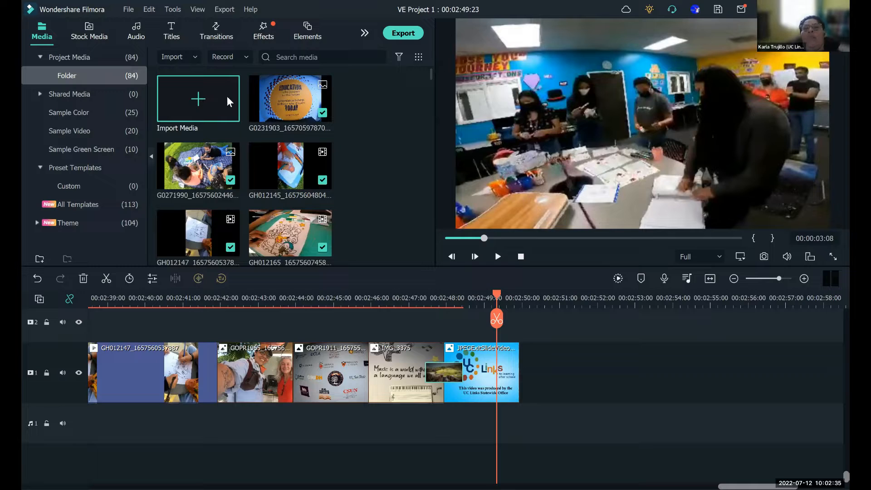
{"action": "scroll", "coordinate": [108, 118], "scroll_direction": "up", "scroll_amount": 5}
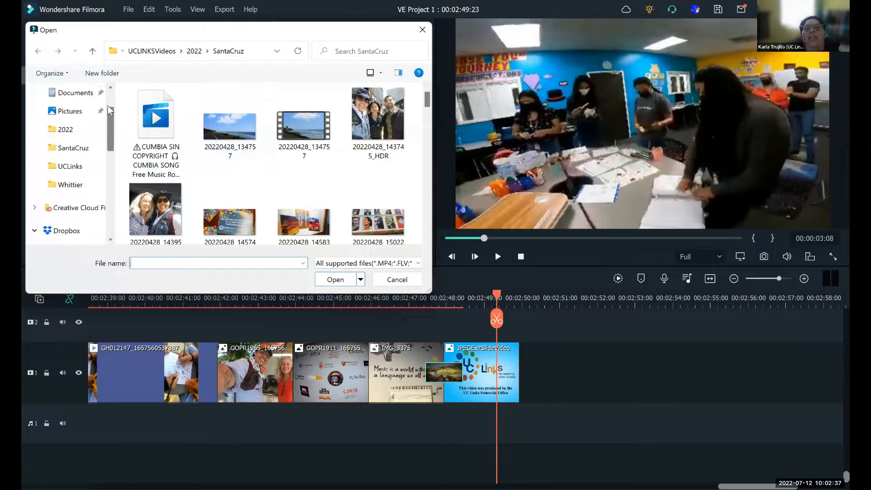
{"action": "left_click", "coordinate": [70, 203]}
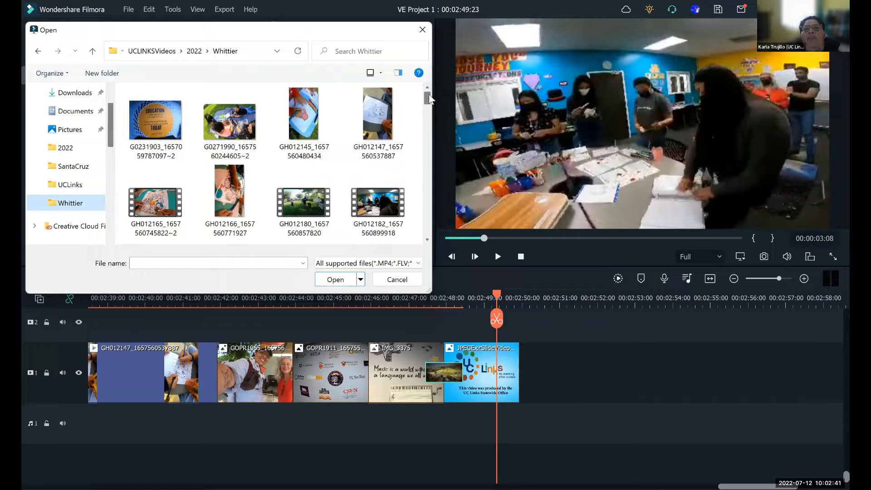
{"action": "scroll", "coordinate": [429, 100], "scroll_direction": "down", "scroll_amount": 2}
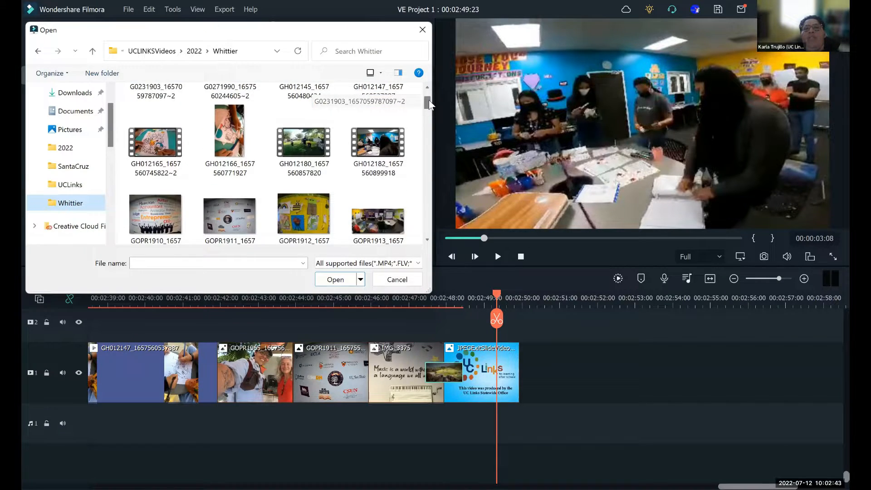
{"action": "mouse_move", "coordinate": [429, 101]}
{"action": "left_mouse_down"}
{"action": "mouse_move", "coordinate": [431, 110]}
{"action": "mouse_move", "coordinate": [427, 98]}
{"action": "left_mouse_up"}
{"action": "left_click", "coordinate": [182, 170]}
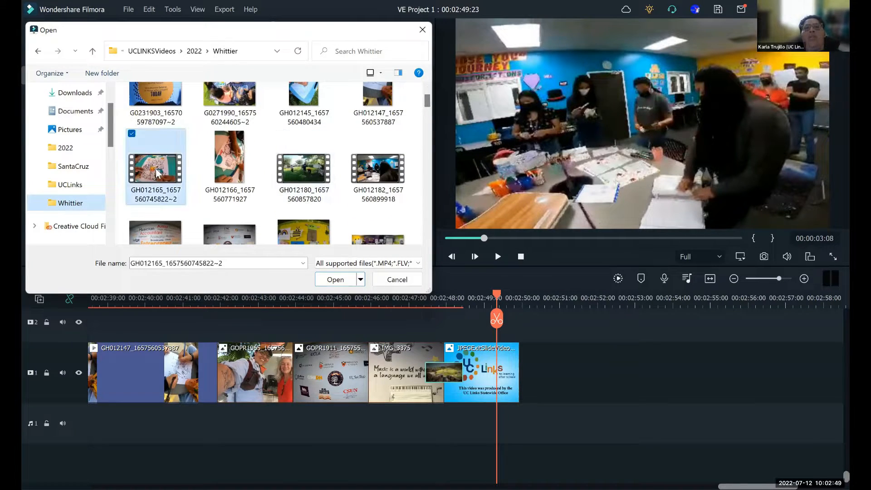
{"action": "left_click", "coordinate": [336, 280]}
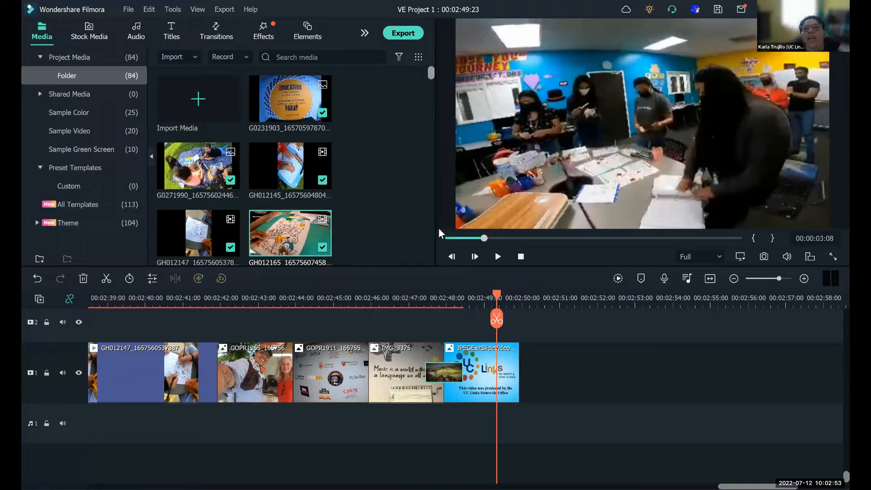
- Place the GH012165 video on video track 1 beyond the exit slide, leaving a gap and keeping the 1920 x 1080 25fps project settings
{"action": "scroll", "coordinate": [435, 259], "scroll_direction": "down", "scroll_amount": 10}
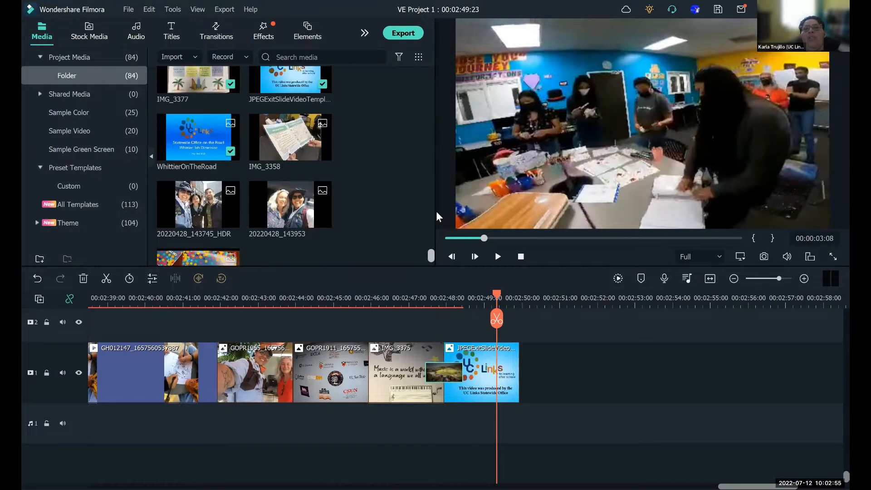
{"action": "scroll", "coordinate": [437, 211], "scroll_direction": "up", "scroll_amount": 5}
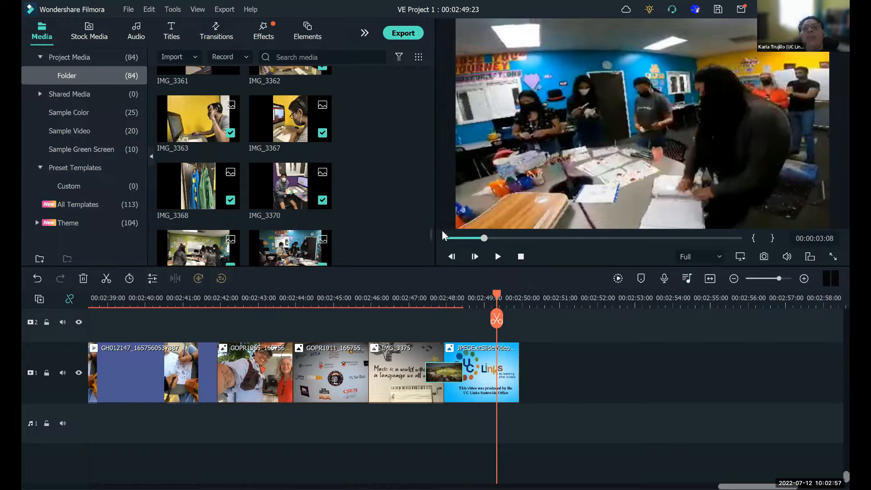
{"action": "left_click_drag", "start_coordinate": [433, 154], "coordinate": [436, 80]}
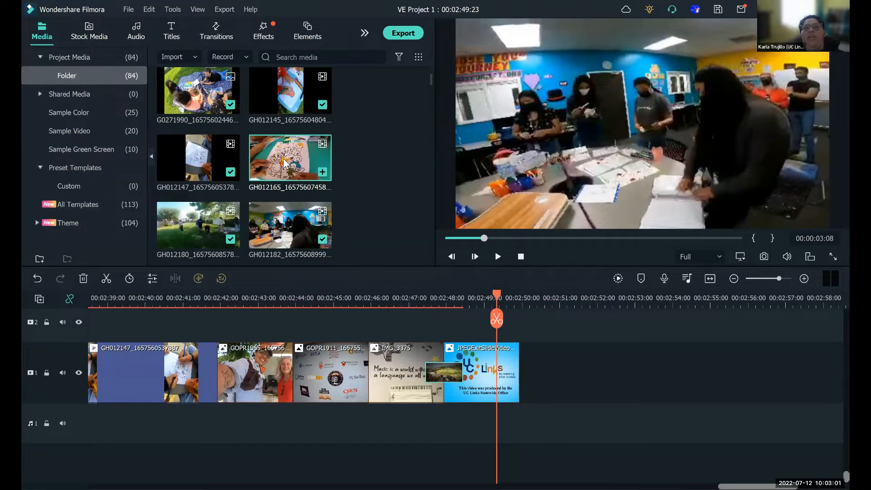
{"action": "left_click_drag", "start_coordinate": [284, 163], "coordinate": [576, 398]}
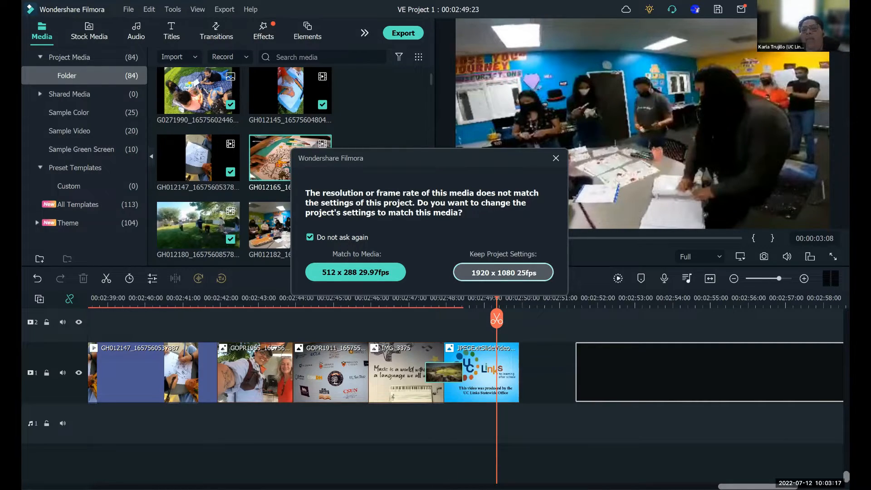
{"action": "left_click", "coordinate": [503, 272]}
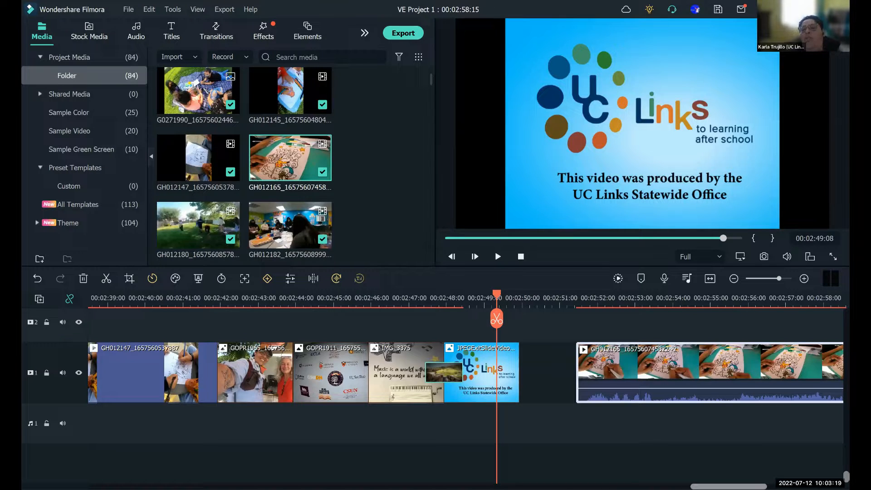
- Play the GH012165 clip on the timeline through to its end to hear its original sound
{"action": "left_click_drag", "start_coordinate": [729, 486], "coordinate": [716, 487]}
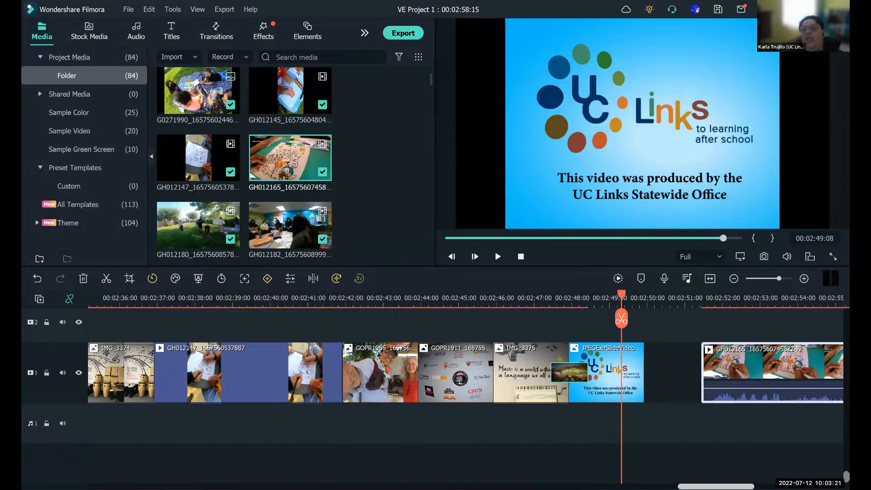
{"action": "left_click_drag", "start_coordinate": [229, 295], "coordinate": [301, 315]}
{"action": "left_click", "coordinate": [493, 260]}
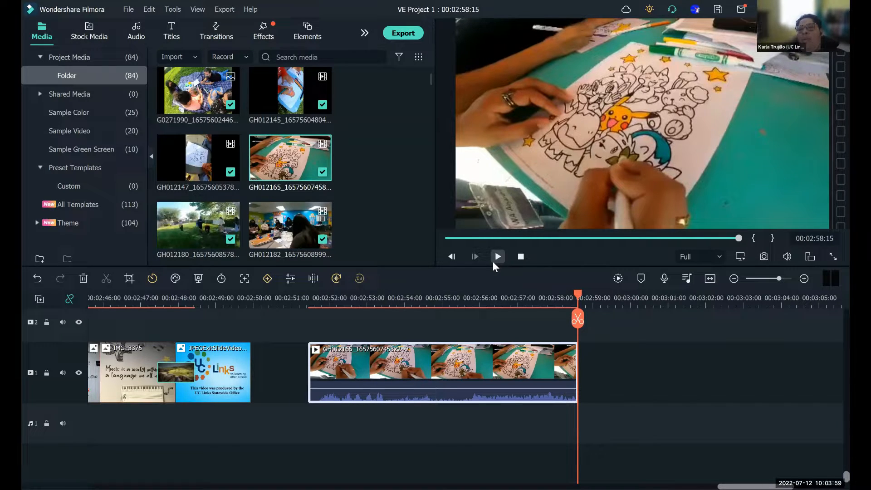
{"action": "left_click", "coordinate": [580, 294]}
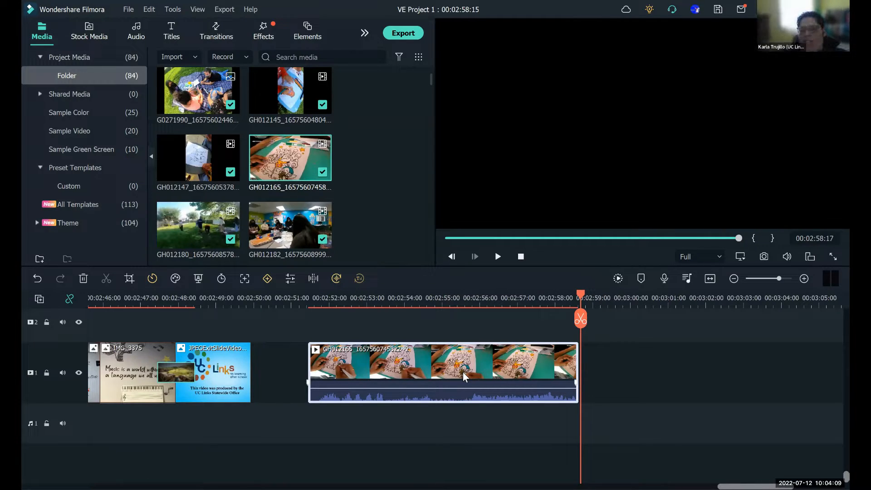
- Detach the audio from the GH012165 timeline clip and try moving its video separately from the audio
{"action": "right_click", "coordinate": [464, 373]}
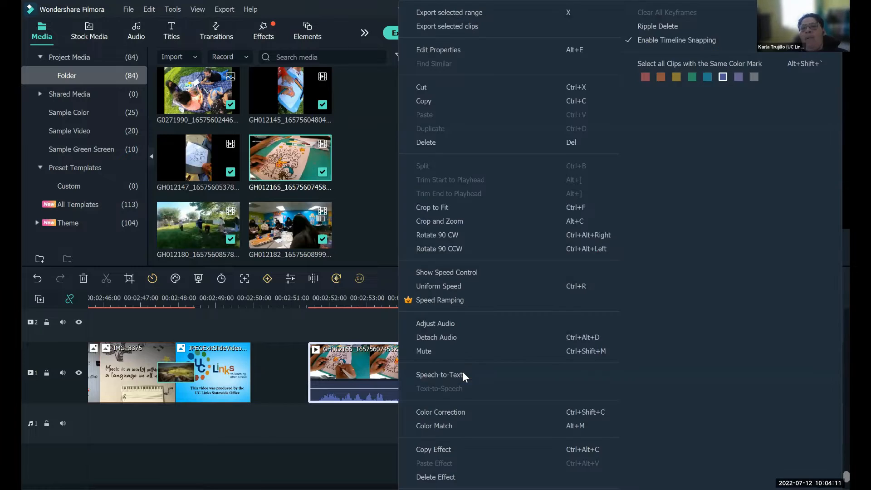
{"action": "left_click", "coordinate": [447, 338]}
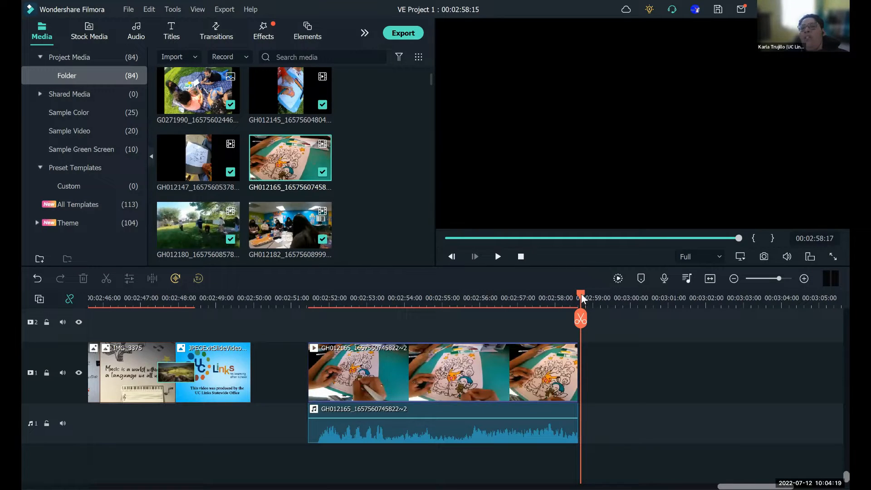
{"action": "left_click_drag", "start_coordinate": [463, 385], "coordinate": [663, 394]}
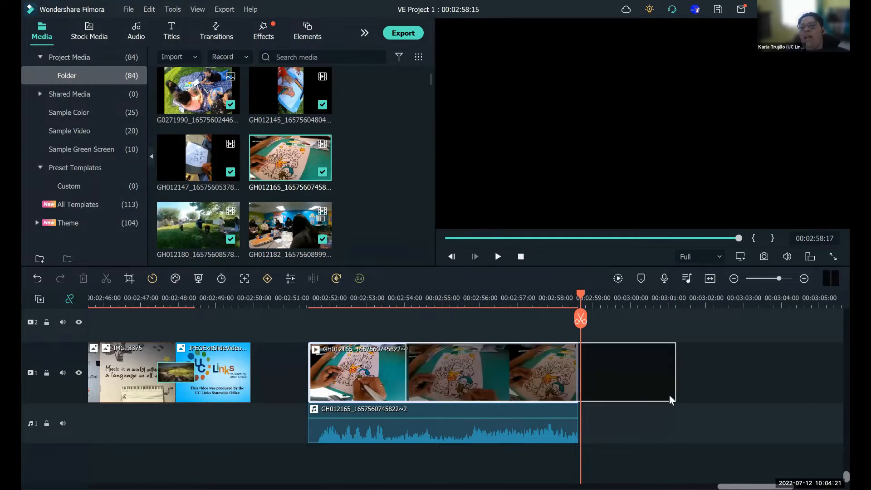
{"action": "key", "text": "ctrl+z"}
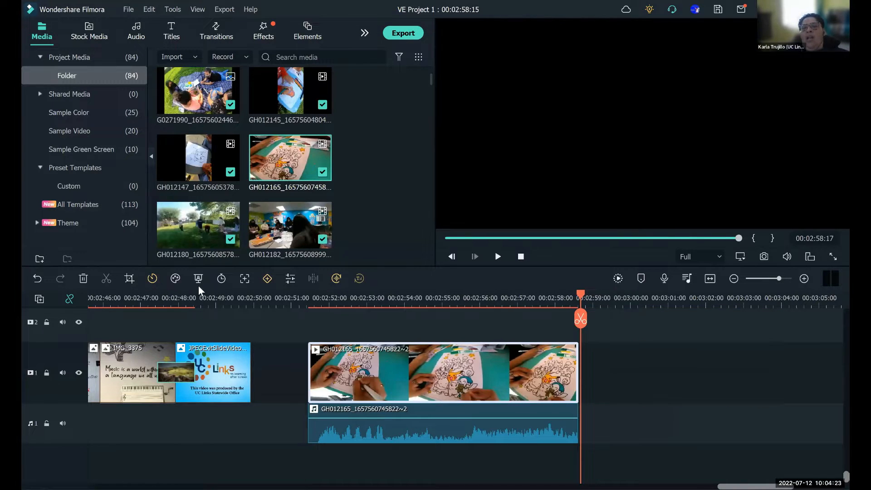
{"action": "left_click", "coordinate": [39, 280]}
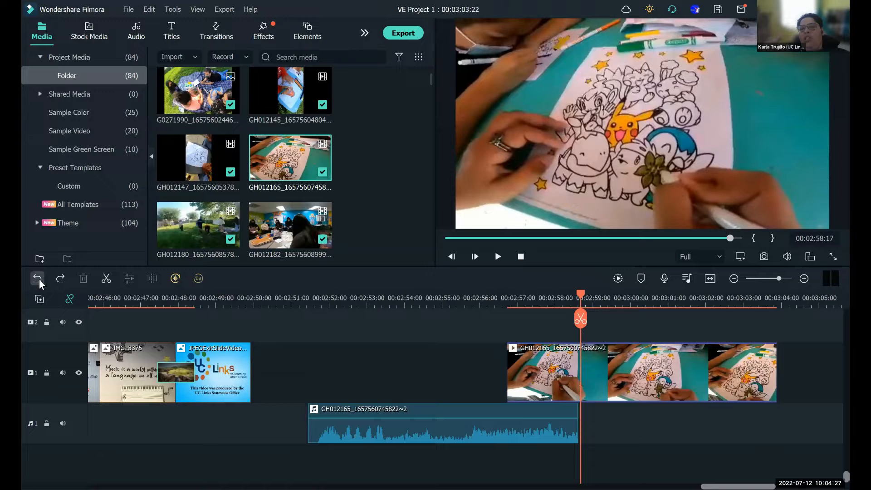
{"action": "left_click", "coordinate": [39, 280]}
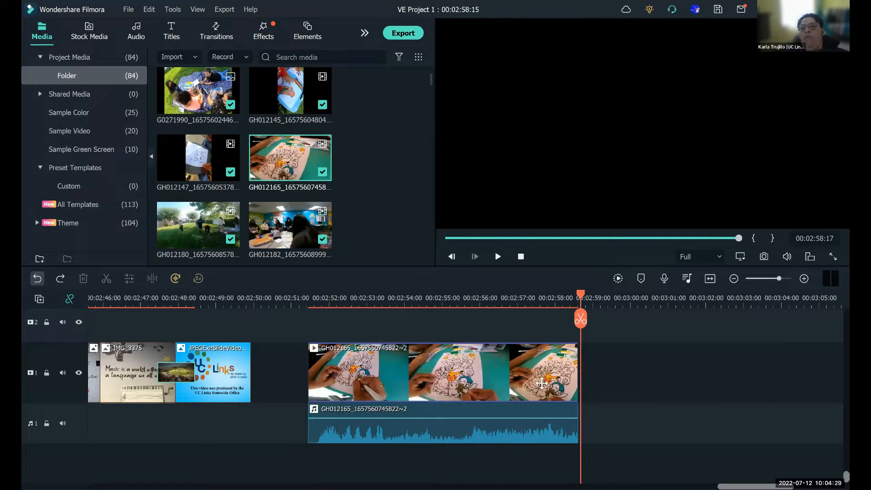
{"action": "left_click_drag", "start_coordinate": [542, 384], "coordinate": [573, 389]}
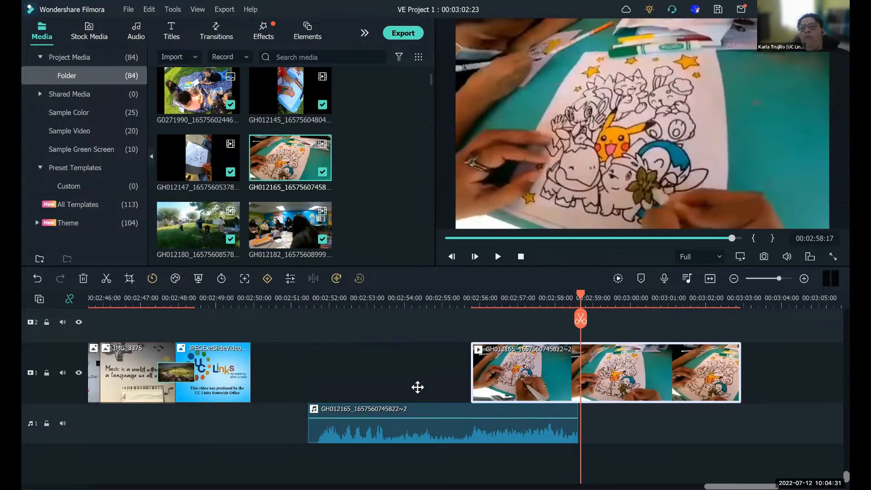
- Undo the audio detachment and move the GH012165 clip with its embedded audio along the track, ending at 00:02:59:02
{"action": "left_click", "coordinate": [29, 284]}
{"action": "left_click", "coordinate": [29, 284]}
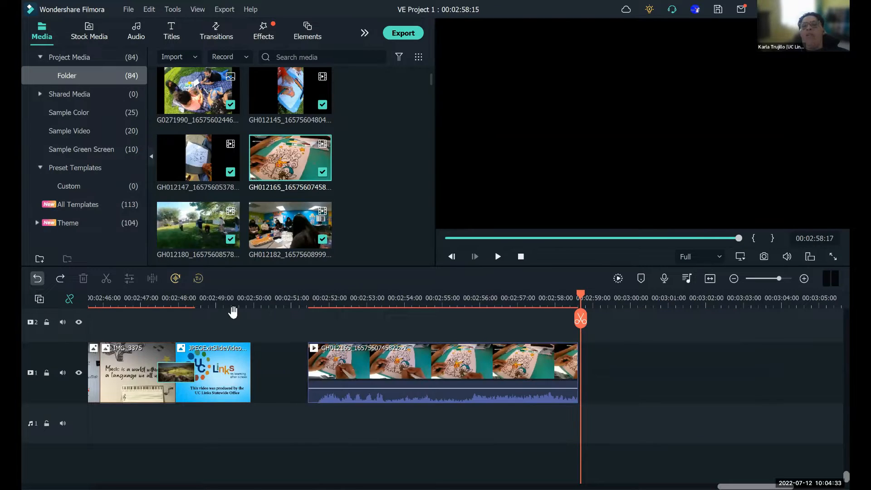
{"action": "left_click_drag", "start_coordinate": [567, 370], "coordinate": [702, 372]}
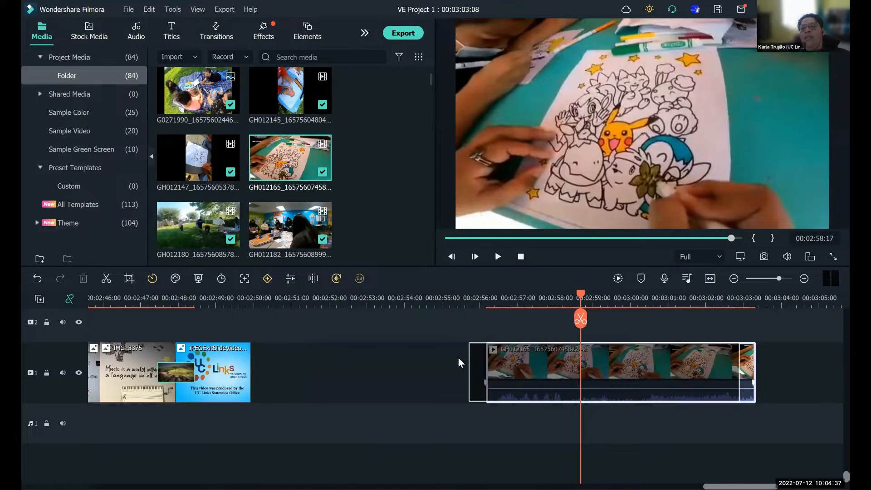
{"action": "left_click_drag", "start_coordinate": [459, 363], "coordinate": [458, 363]}
{"action": "left_click_drag", "start_coordinate": [502, 370], "coordinate": [685, 368]}
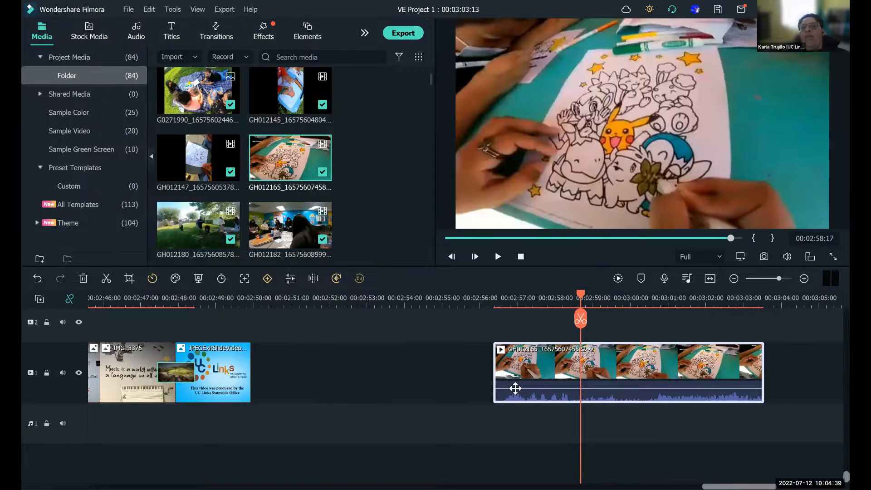
{"action": "left_click_drag", "start_coordinate": [516, 389], "coordinate": [459, 362]}
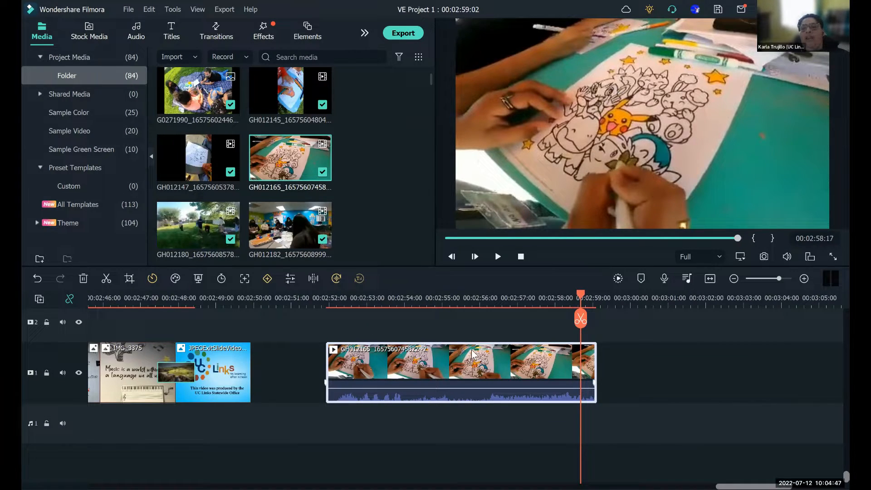
- Detach the audio from the GH012165 clip again and move only its video earlier, ending at 00:02:58:00
{"action": "right_click", "coordinate": [449, 338]}
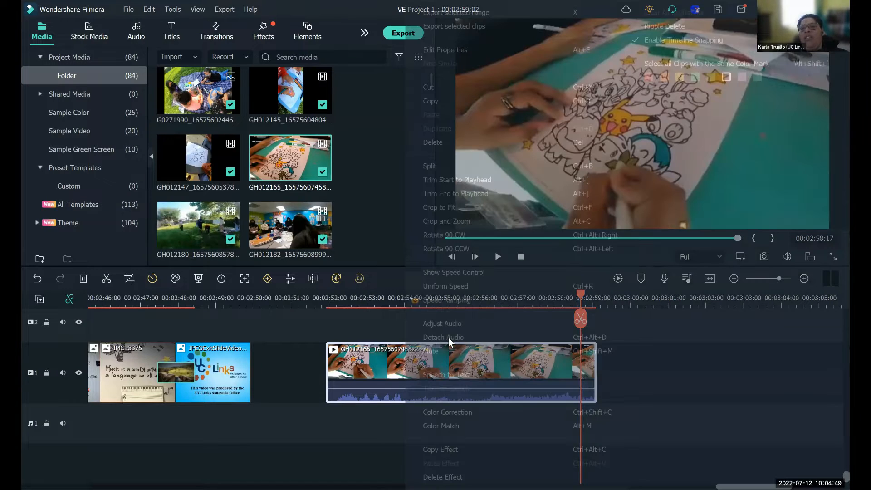
{"action": "left_click", "coordinate": [448, 338]}
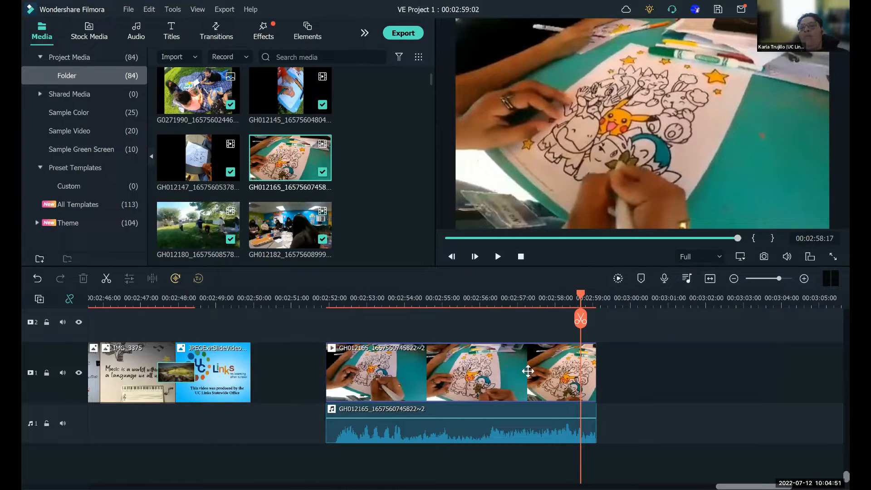
{"action": "left_click_drag", "start_coordinate": [536, 377], "coordinate": [490, 388]}
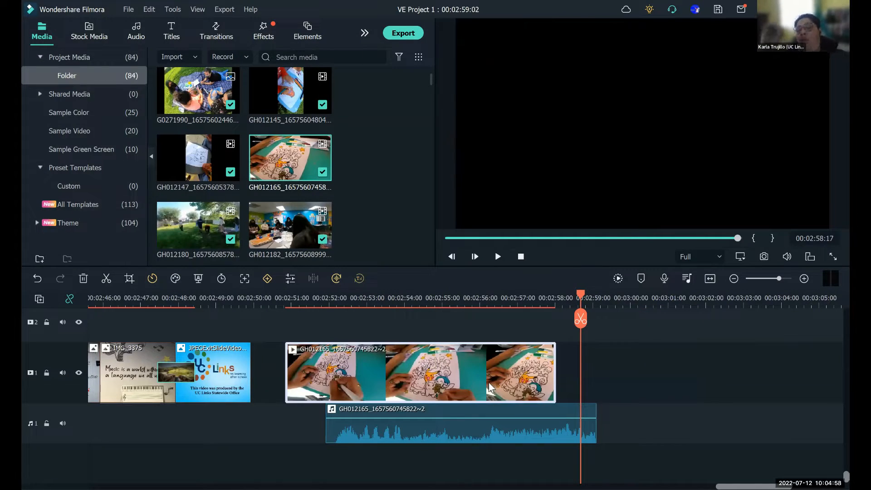
- Delete the detached GH012165 audio from audio track 1
{"action": "left_click", "coordinate": [556, 438]}
{"action": "right_click", "coordinate": [557, 439]}
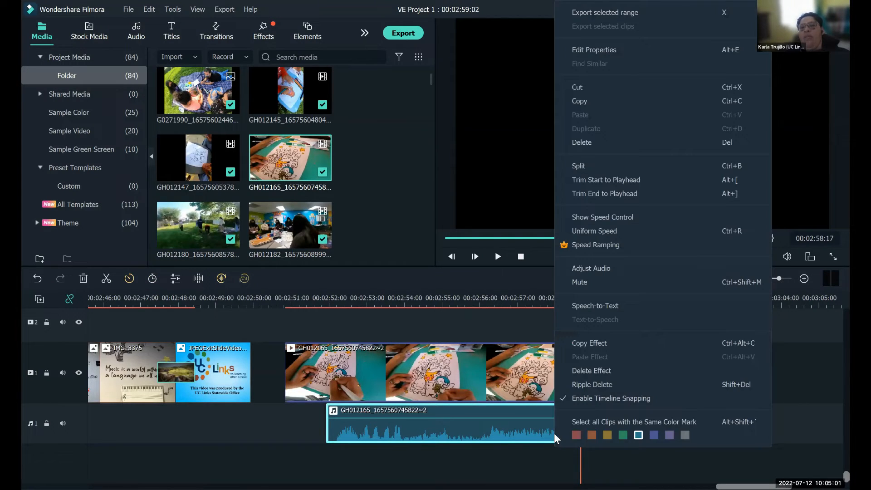
{"action": "left_click", "coordinate": [601, 141]}
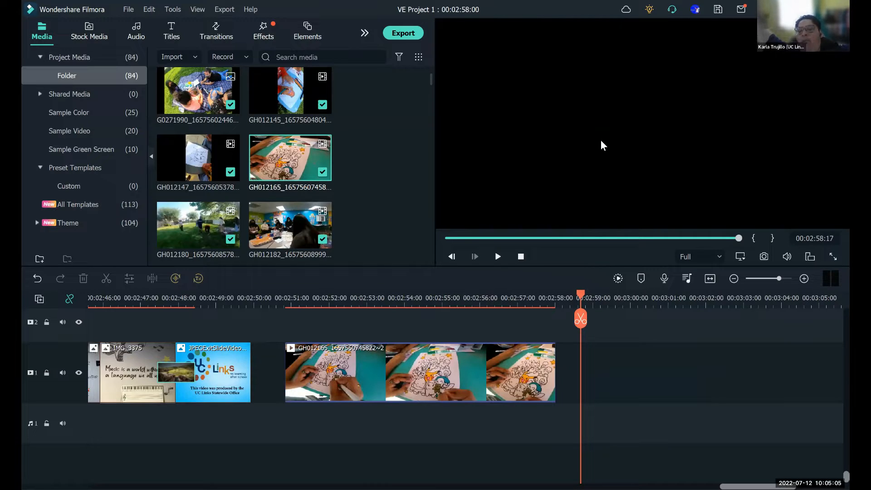
- Delete the remaining silent GH012165 video from video track 1 and return to the start of the timeline
{"action": "left_click", "coordinate": [493, 360]}
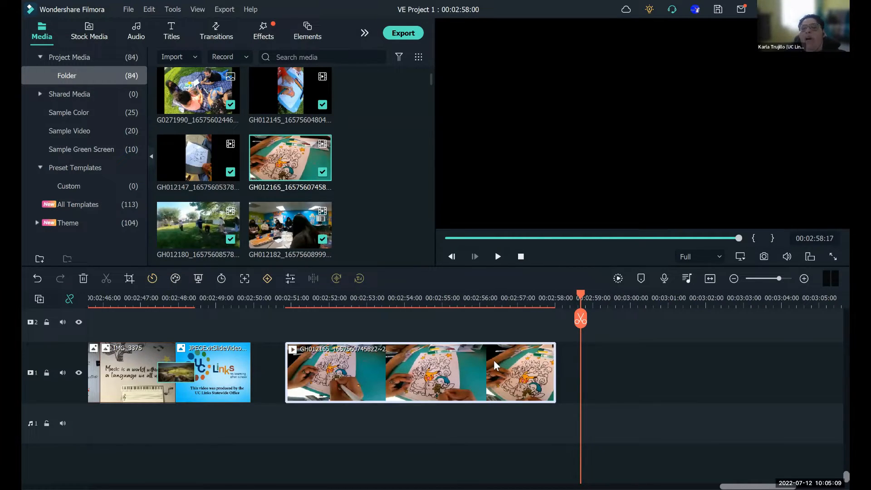
{"action": "right_click", "coordinate": [437, 285]}
{"action": "left_click", "coordinate": [420, 142]}
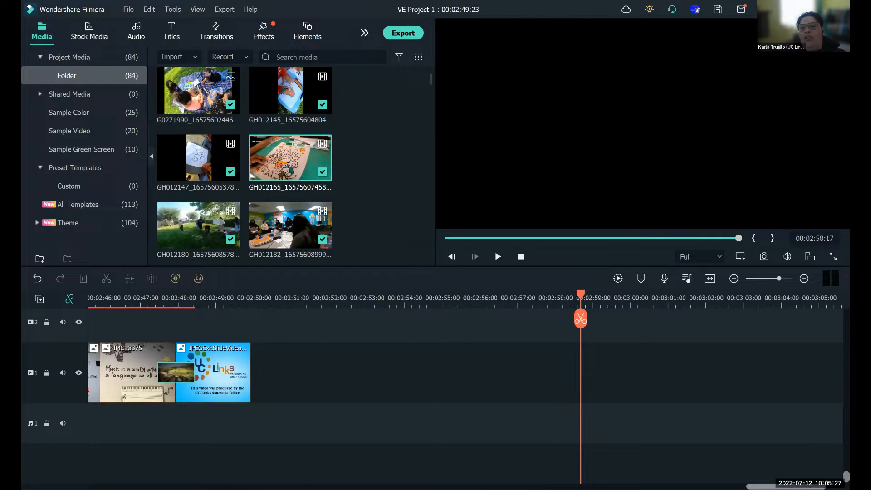
{"action": "left_click_drag", "start_coordinate": [787, 486], "coordinate": [128, 486]}
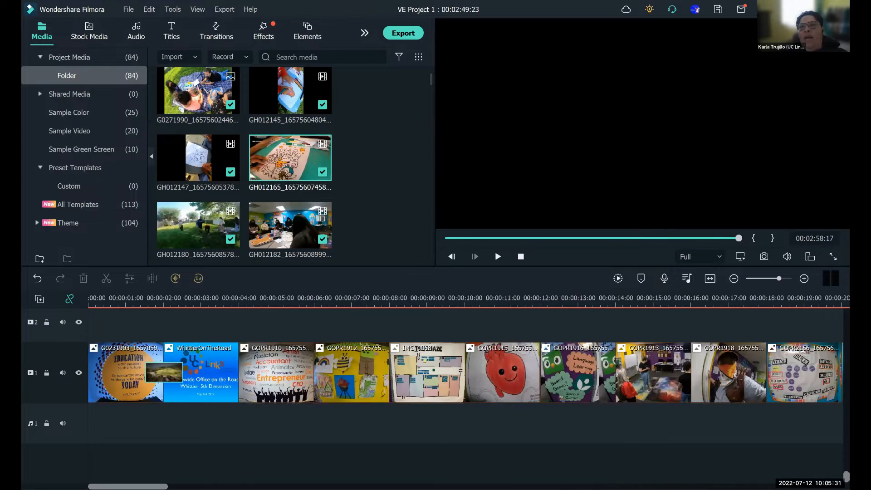
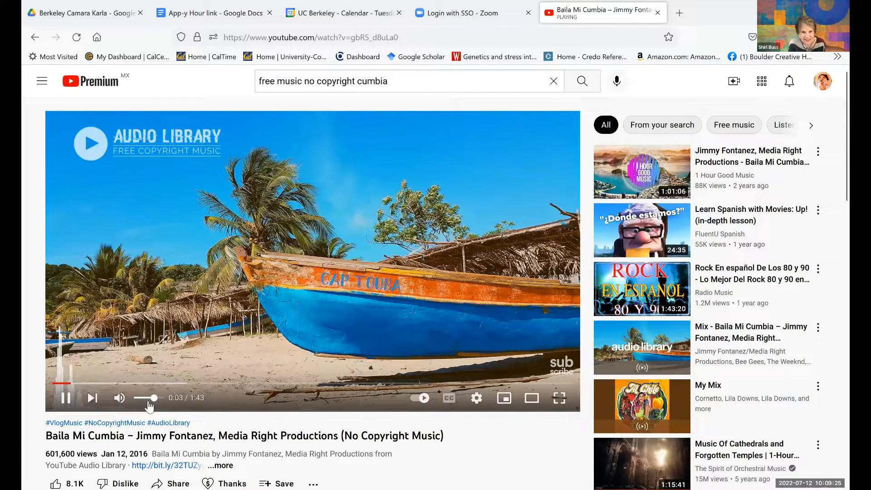
- Lower the volume of the Baila Mi Cumbia video, pause it and select its web address for copying
{"action": "left_click", "coordinate": [149, 402]}
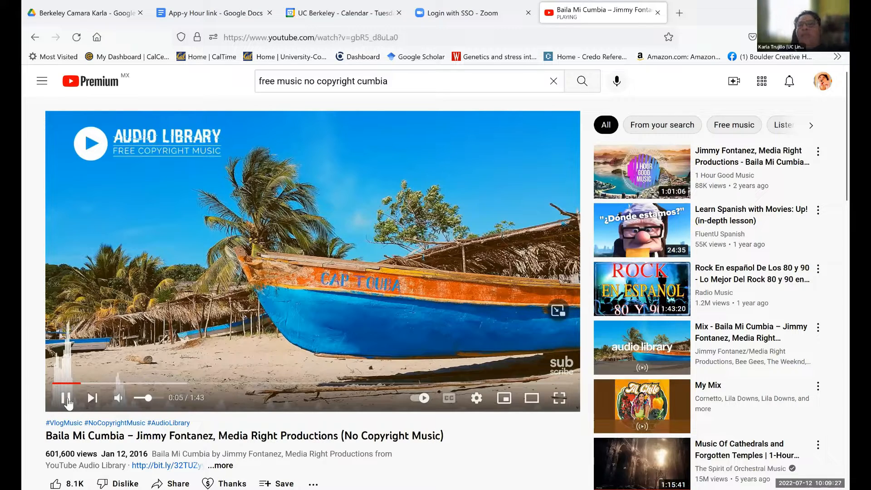
{"action": "left_click", "coordinate": [490, 196]}
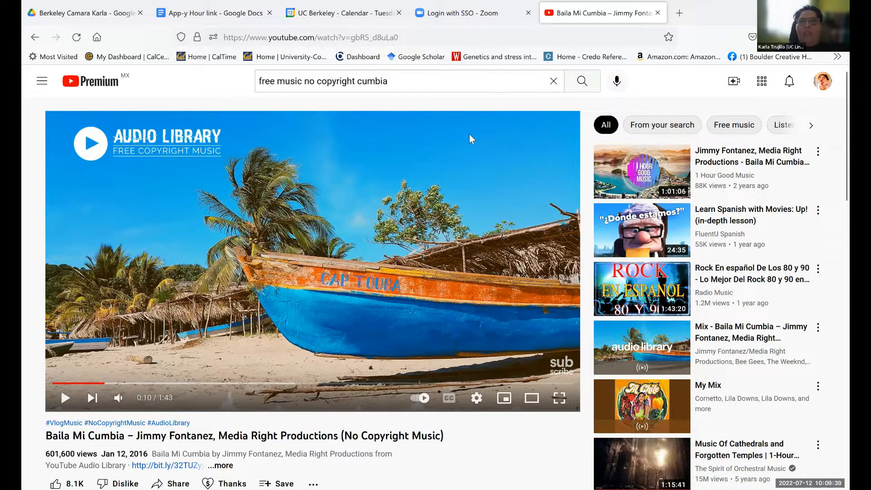
{"action": "left_click", "coordinate": [415, 37]}
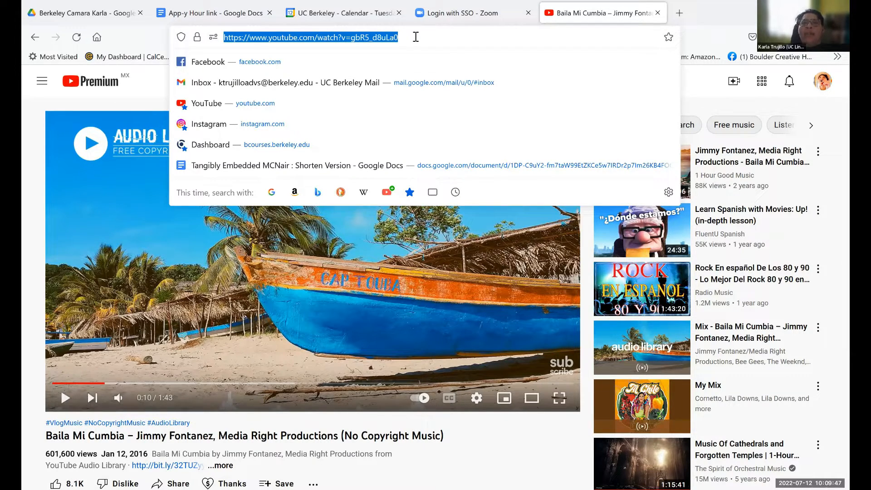
- Search Google for ytmp3 and open the Free YouTube to Mp3 Converter site at ytmp3.cc
{"action": "left_click", "coordinate": [682, 13]}
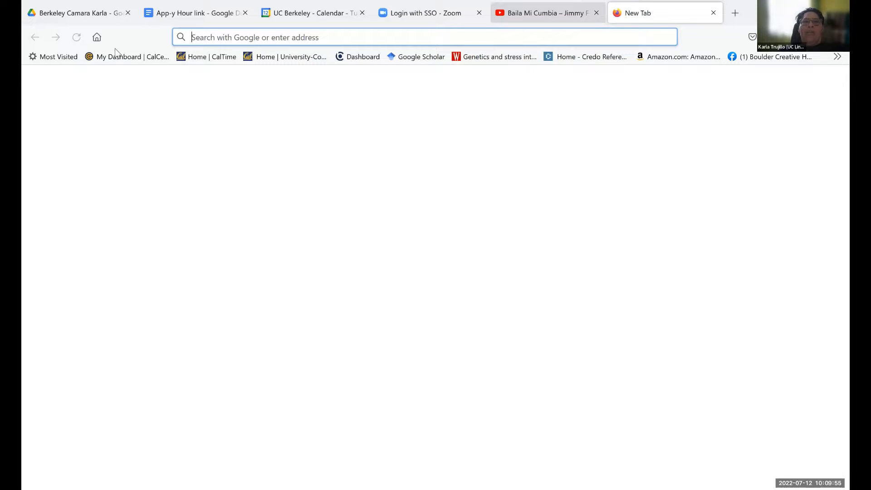
{"action": "key", "text": "ctrl+Page_Up"}
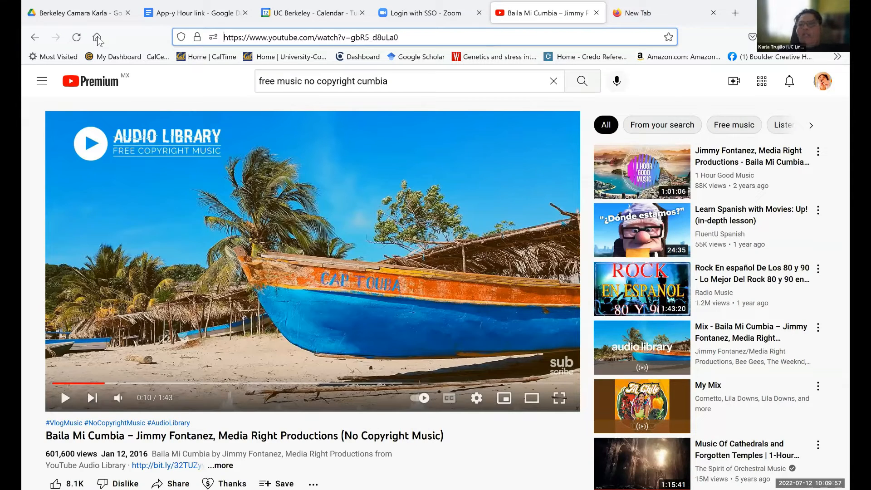
{"action": "left_click", "coordinate": [98, 38]}
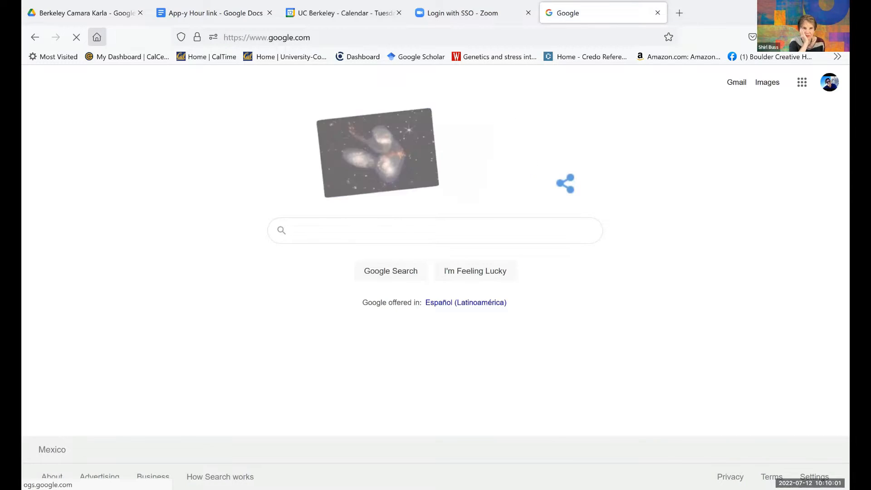
{"action": "type", "text": "y"}
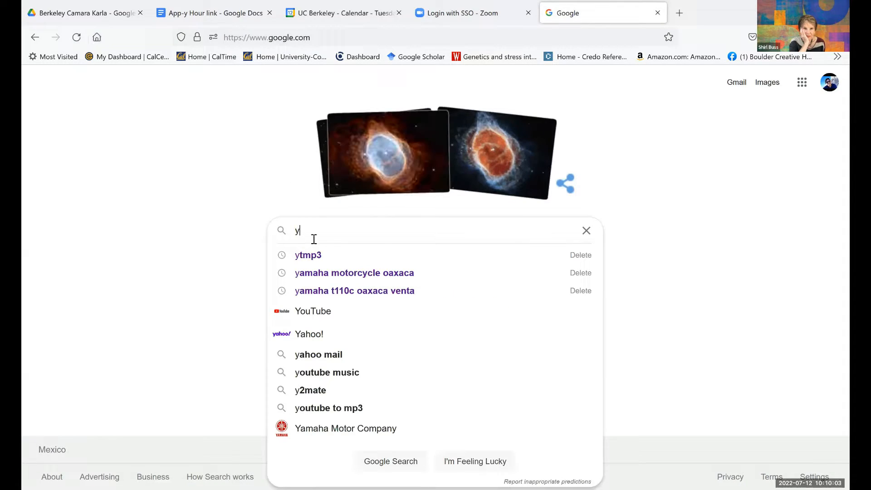
{"action": "left_click", "coordinate": [312, 257]}
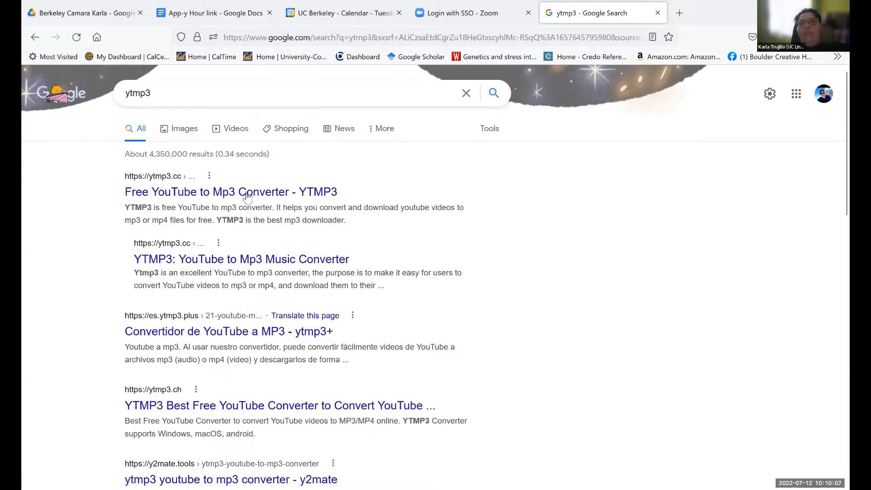
{"action": "left_click", "coordinate": [247, 193]}
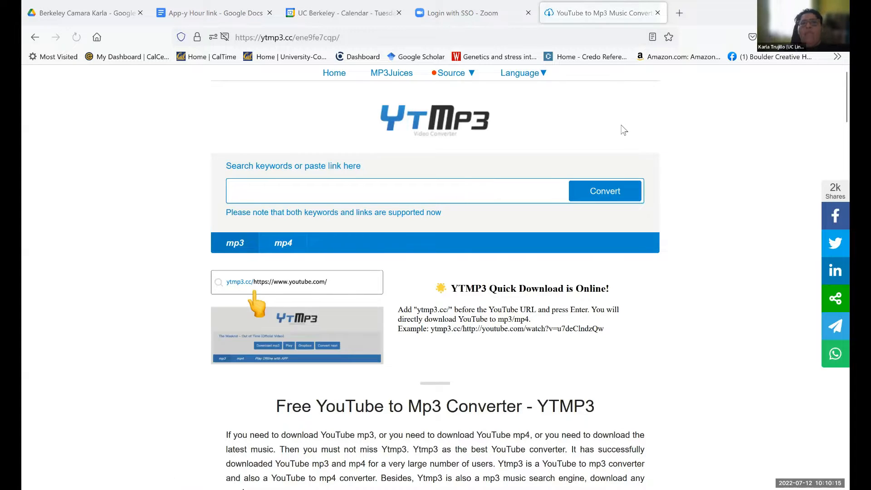
- Convert the copied Baila Mi Cumbia video link to mp3 and close the converter page
{"action": "left_click", "coordinate": [476, 197]}
{"action": "key", "text": "ctrl+v"}
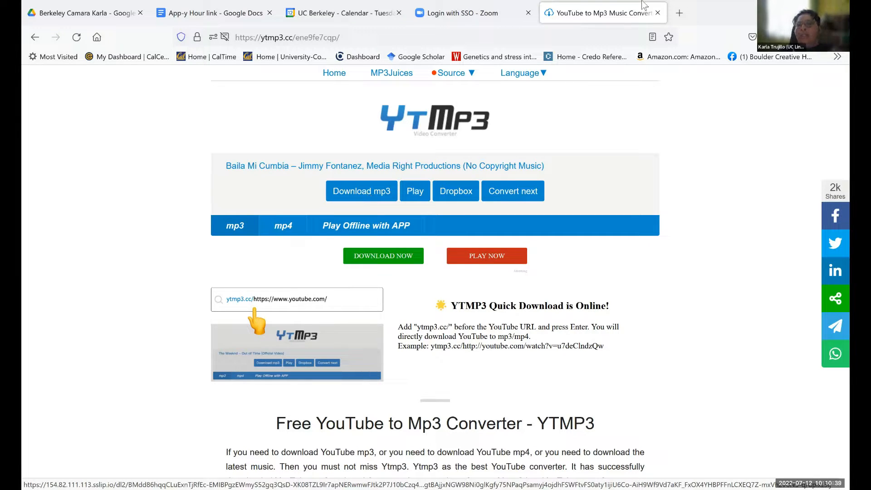
{"action": "left_click", "coordinate": [657, 13]}
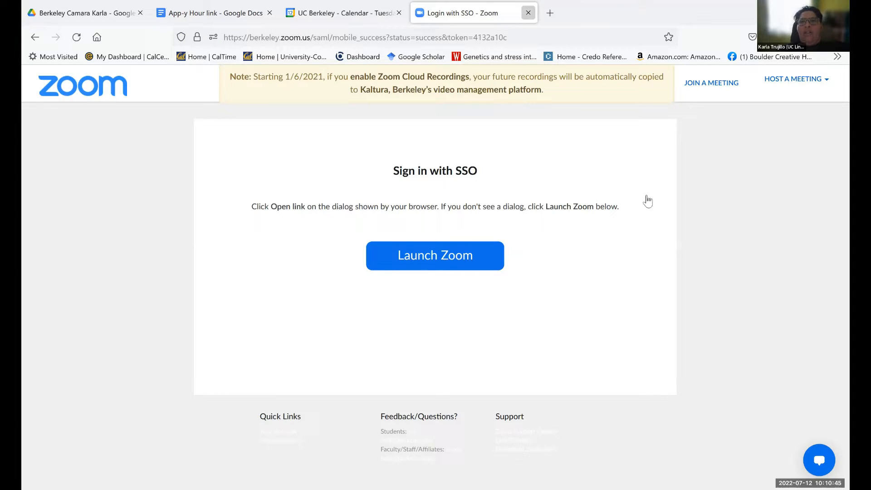
{"action": "key", "text": "ctrl+w"}
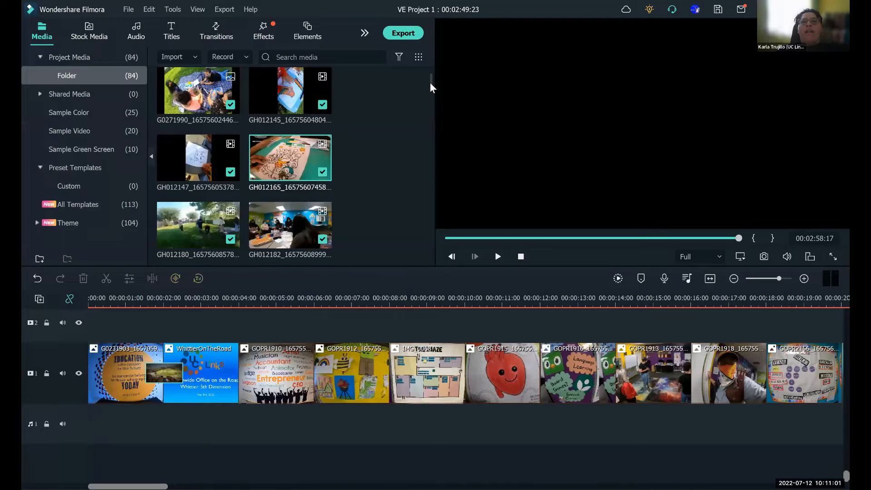
- Switch to Filmora and import the CUMBIA SIN COPYRIGHT audio file from the SantaCruz folder into the project media
{"action": "scroll", "coordinate": [429, 82], "scroll_direction": "up", "scroll_amount": 2}
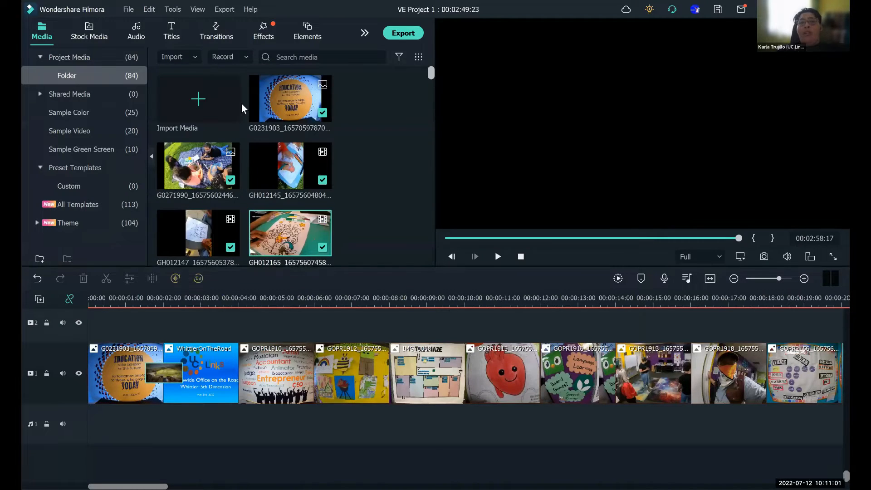
{"action": "left_click", "coordinate": [200, 107]}
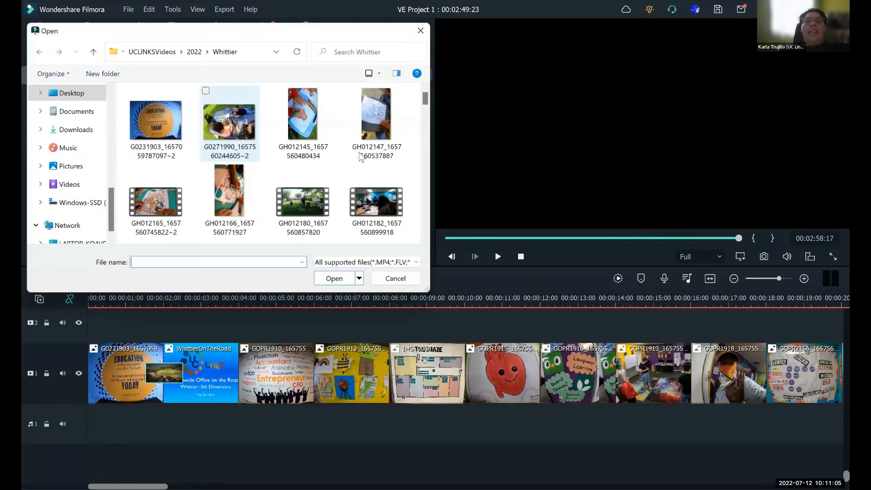
{"action": "scroll", "coordinate": [108, 170], "scroll_direction": "up", "scroll_amount": 2}
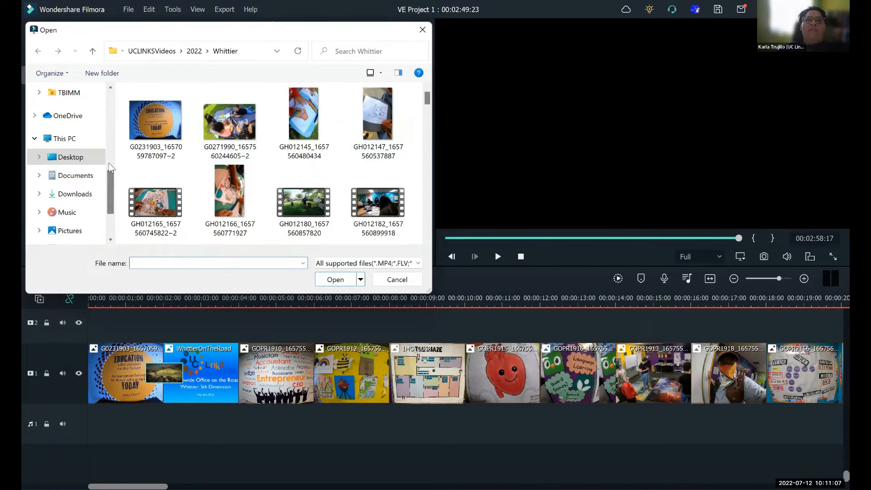
{"action": "scroll", "coordinate": [108, 162], "scroll_direction": "up", "scroll_amount": 4}
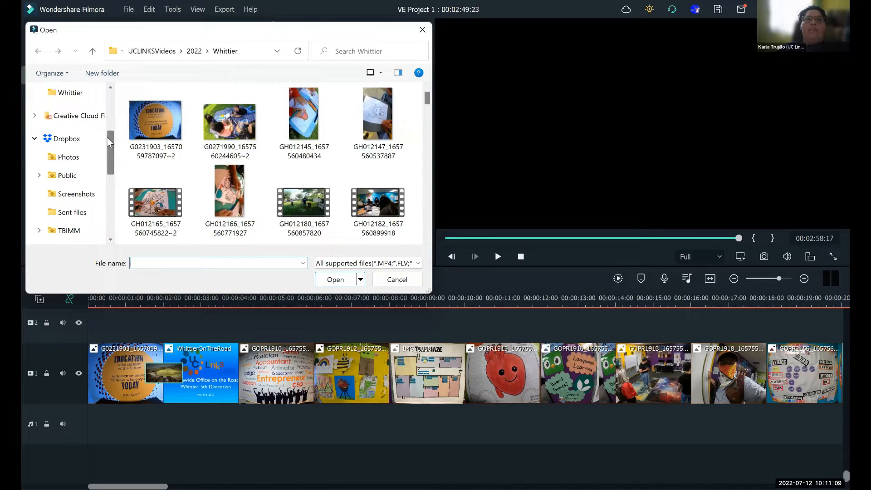
{"action": "scroll", "coordinate": [105, 122], "scroll_direction": "up", "scroll_amount": 4}
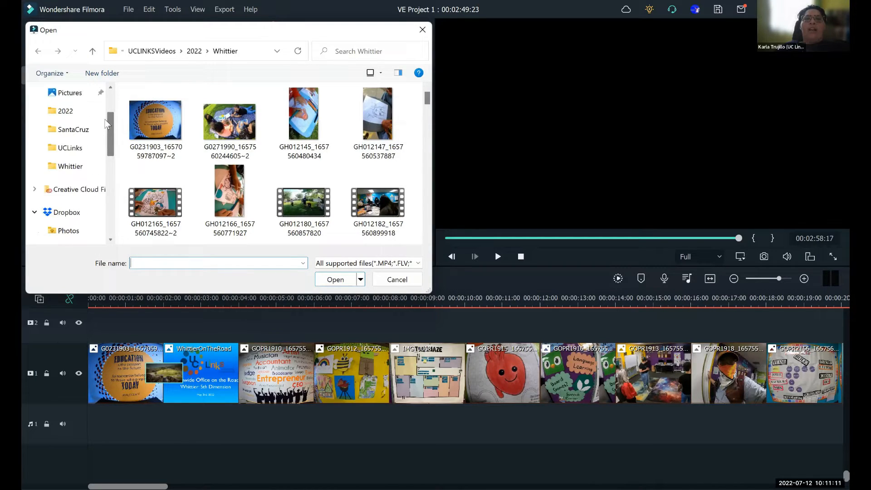
{"action": "left_click", "coordinate": [85, 132]}
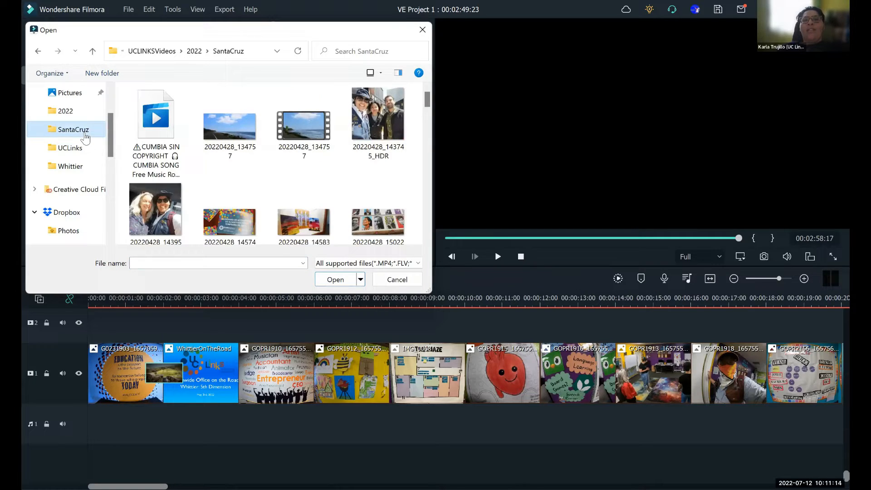
{"action": "left_click", "coordinate": [156, 121]}
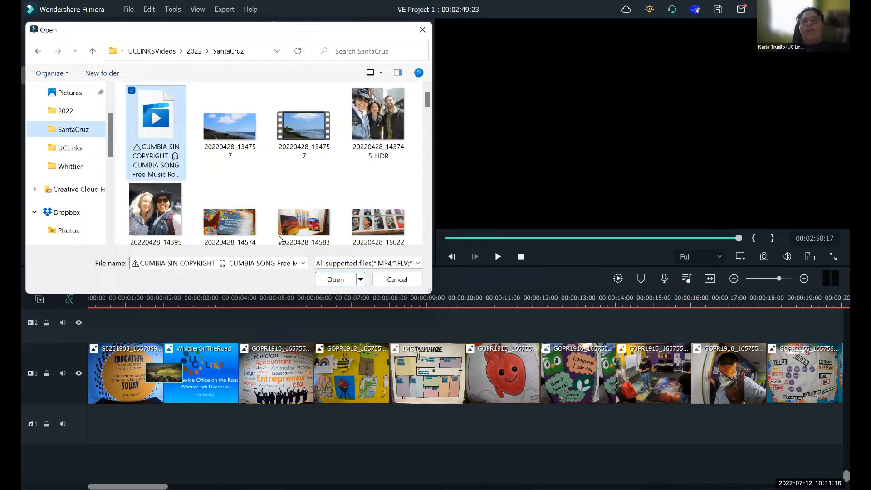
{"action": "left_click", "coordinate": [336, 280]}
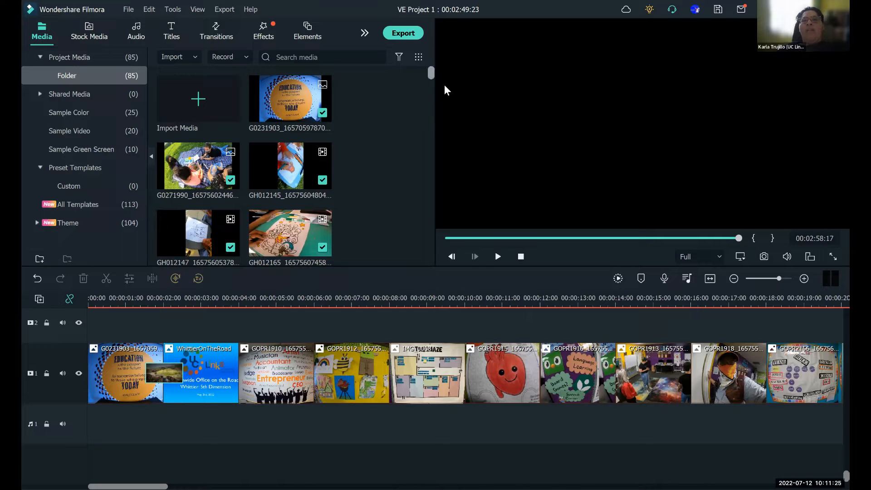
- Place the imported CUMBIA SIN COPYRIGHT music on audio track 1 at the very start of the timeline
{"action": "scroll", "coordinate": [353, 233], "scroll_direction": "down", "scroll_amount": 15}
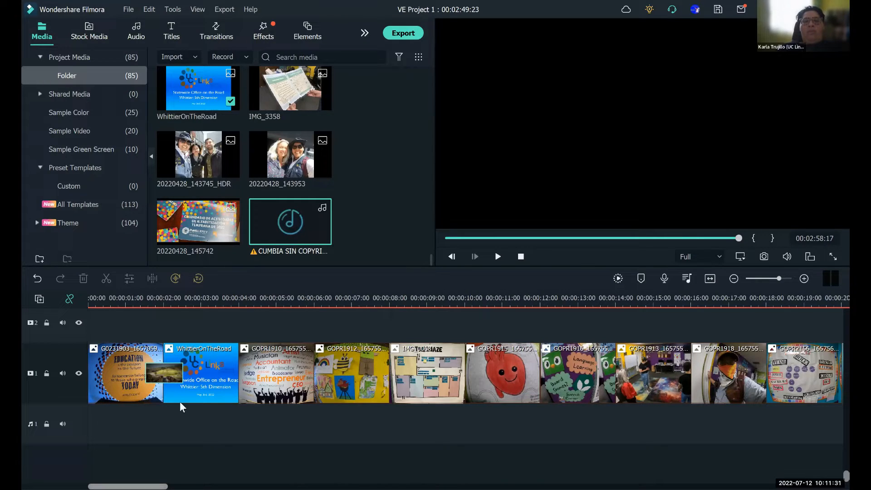
{"action": "left_click_drag", "start_coordinate": [292, 222], "coordinate": [180, 430]}
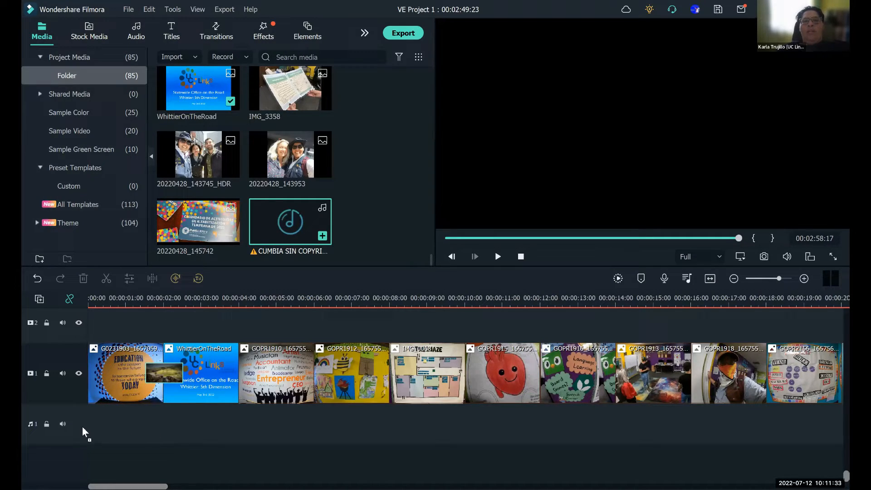
{"action": "left_click_drag", "start_coordinate": [82, 426], "coordinate": [60, 426]}
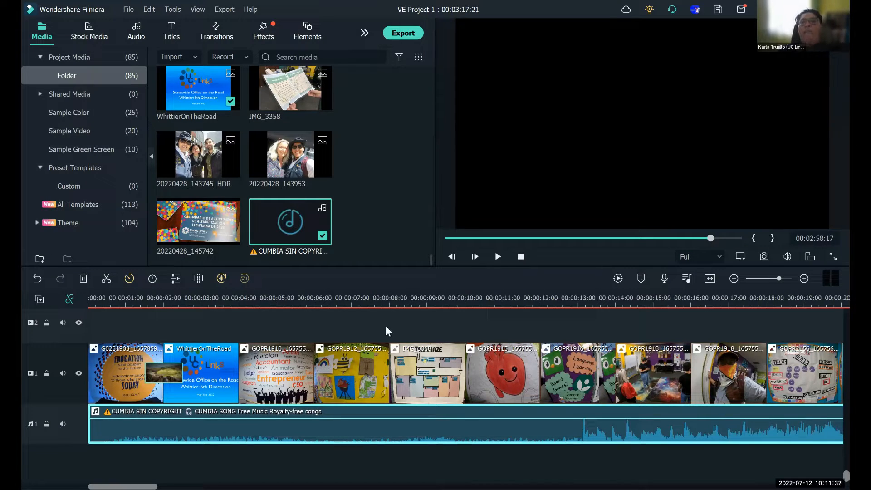
- Play the slideshow with its music from the beginning to about 00:00:15:19 to hear where the song picks up
{"action": "left_click", "coordinate": [499, 257]}
{"action": "left_click", "coordinate": [499, 257]}
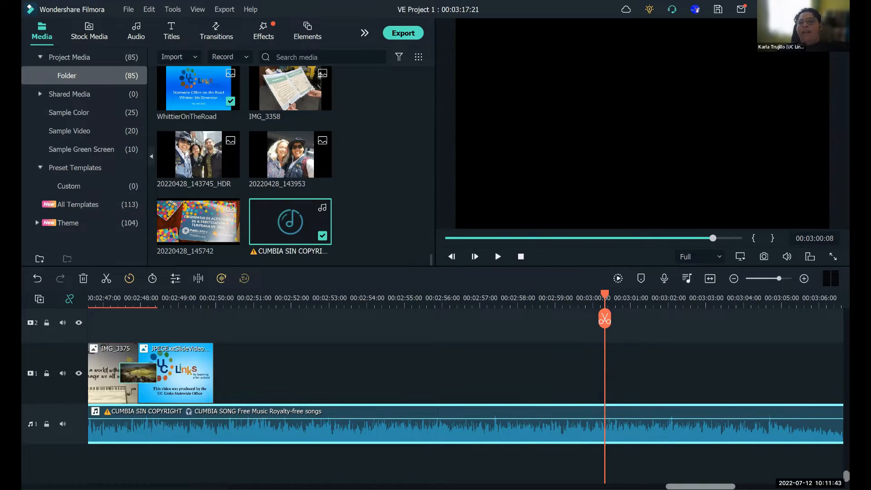
{"action": "left_click_drag", "start_coordinate": [699, 486], "coordinate": [21, 438]}
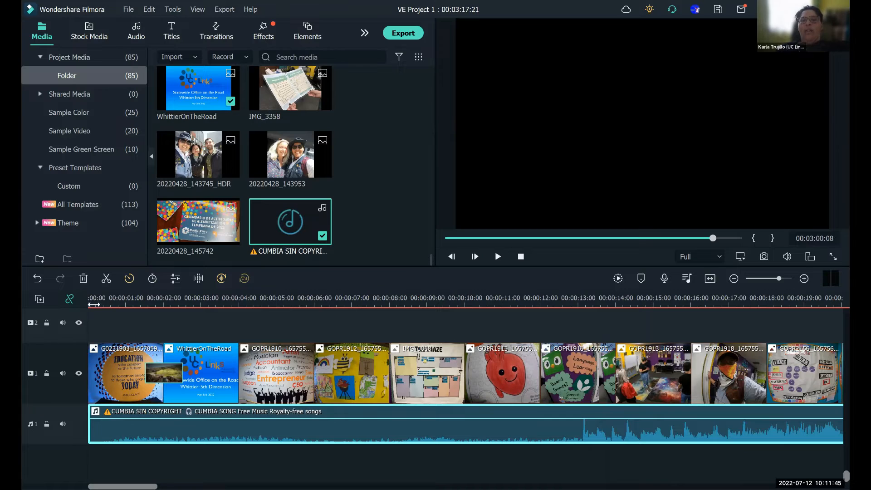
{"action": "left_click_drag", "start_coordinate": [96, 298], "coordinate": [67, 301]}
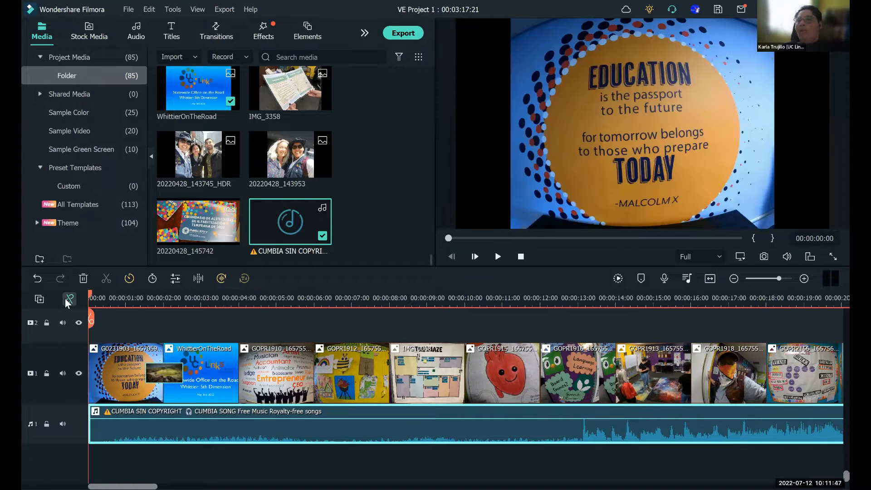
{"action": "left_click", "coordinate": [498, 257]}
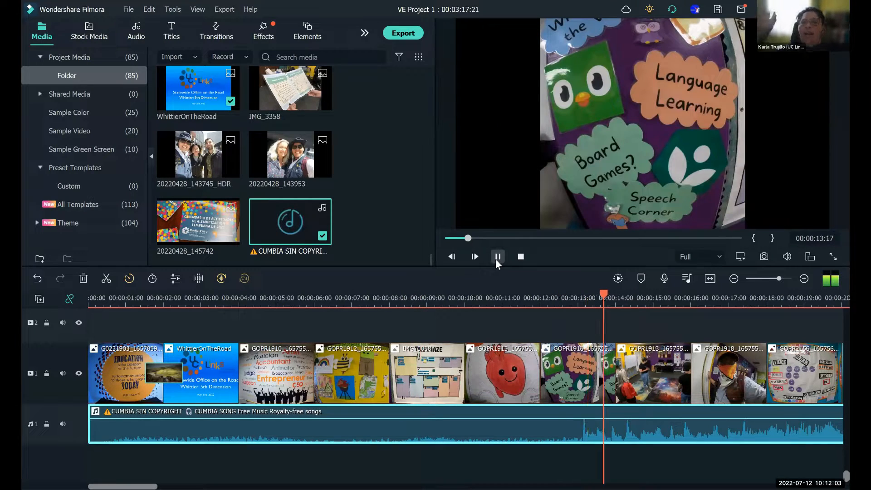
{"action": "left_click", "coordinate": [498, 258]}
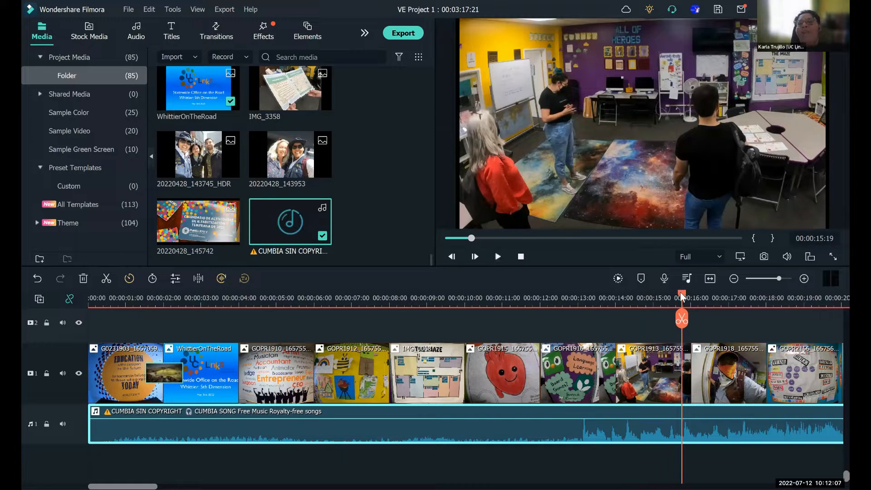
- Split the cumbia music at 00:00:13:03 and delete the quiet intro before the cut
{"action": "left_click_drag", "start_coordinate": [635, 311], "coordinate": [583, 321]}
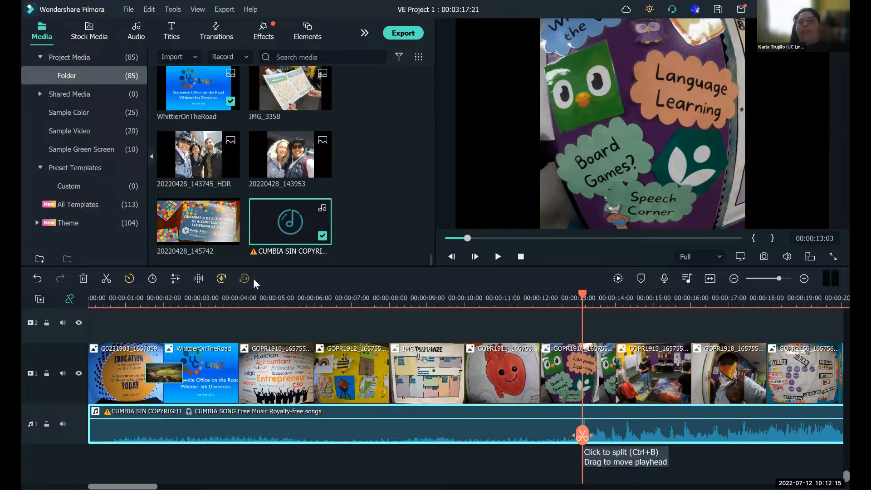
{"action": "left_click", "coordinate": [106, 279]}
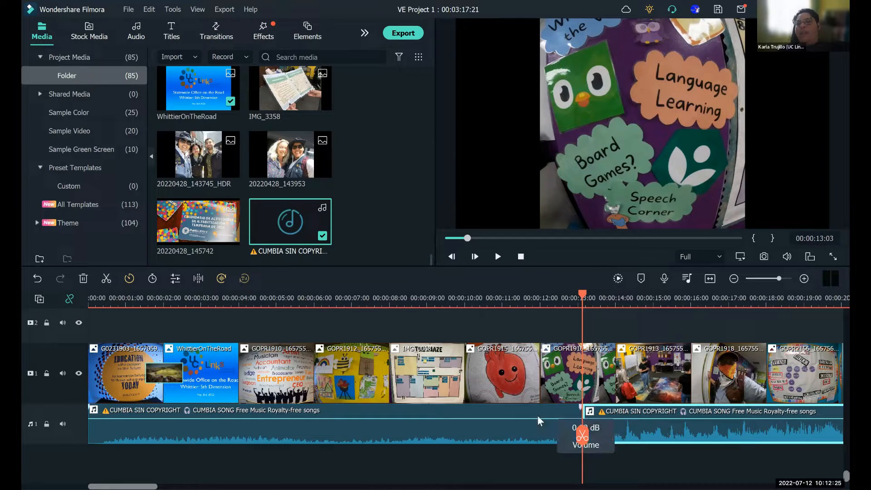
{"action": "left_click", "coordinate": [497, 436]}
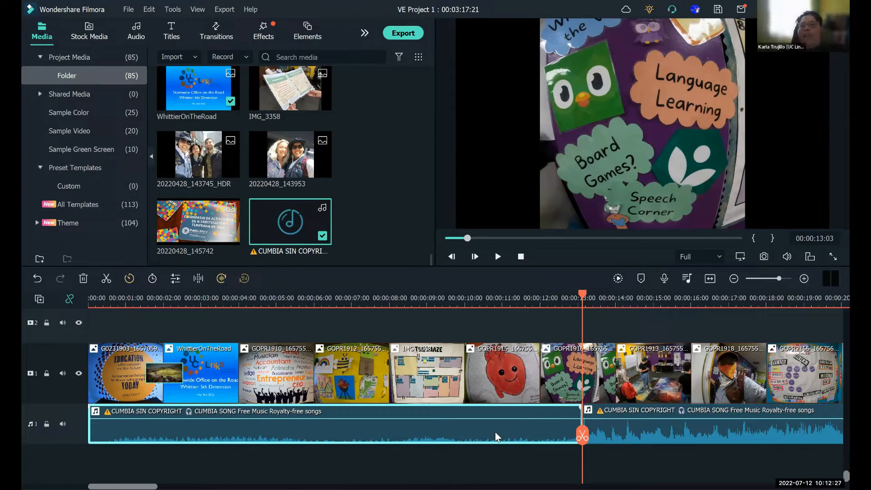
{"action": "key", "text": "Delete"}
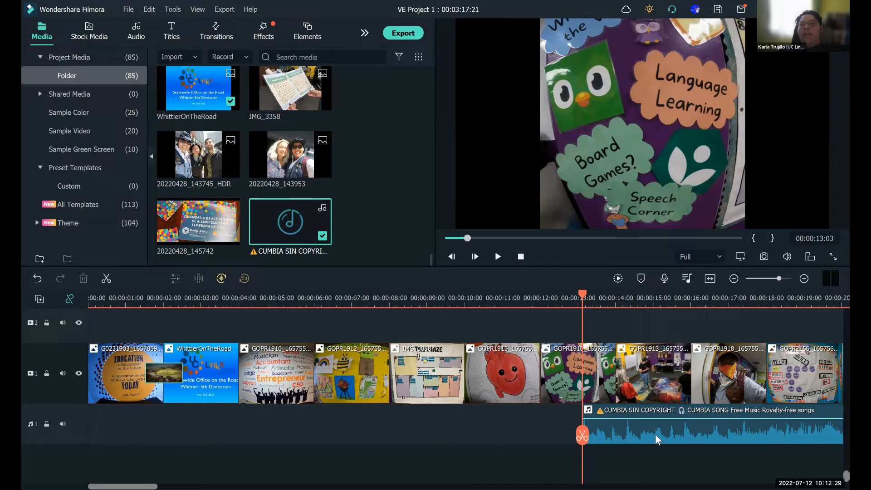
- Move the remaining cumbia music to the start of audio track 1, preview the opening and return to 00:00:00:00
{"action": "left_click_drag", "start_coordinate": [656, 436], "coordinate": [119, 477]}
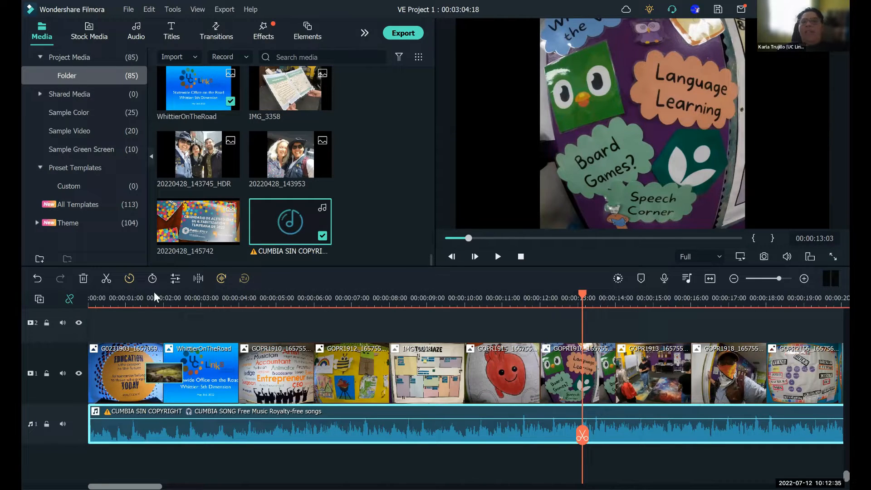
{"action": "left_click_drag", "start_coordinate": [101, 298], "coordinate": [89, 297]}
{"action": "left_click", "coordinate": [498, 257]}
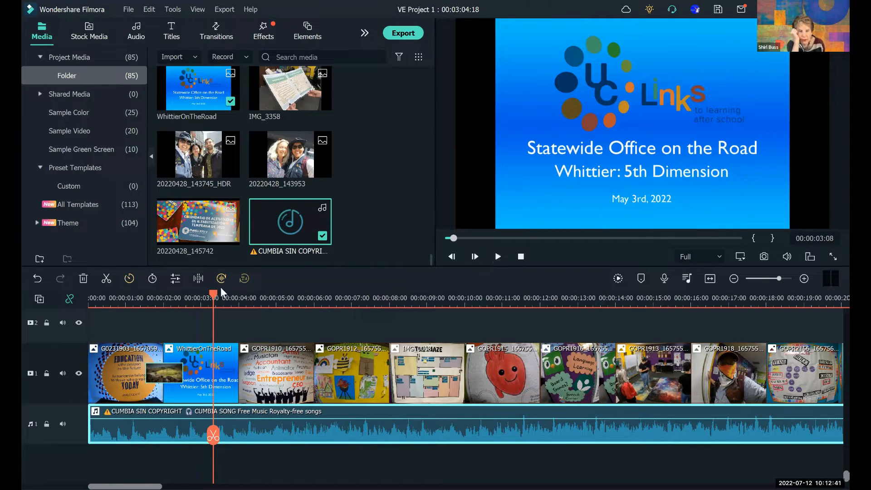
{"action": "key", "text": "Home"}
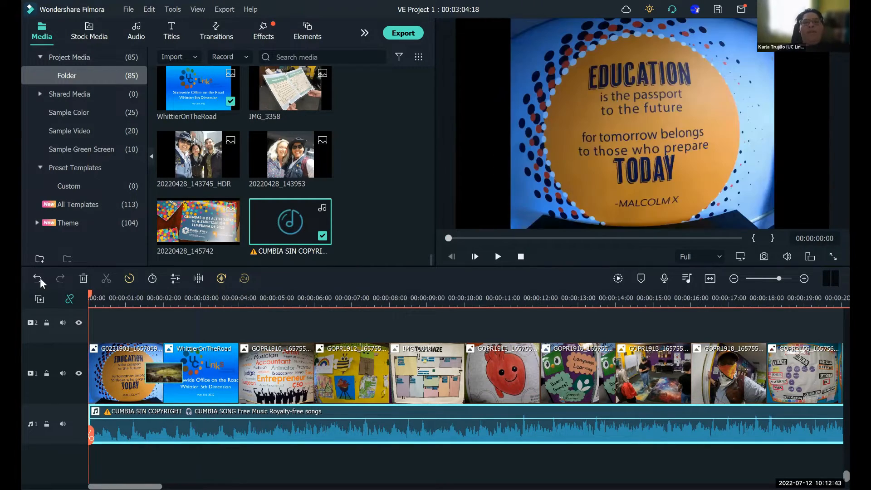
- Undo the move, intro deletion, split and placement of the cumbia music on audio track 1
{"action": "left_click", "coordinate": [39, 278]}
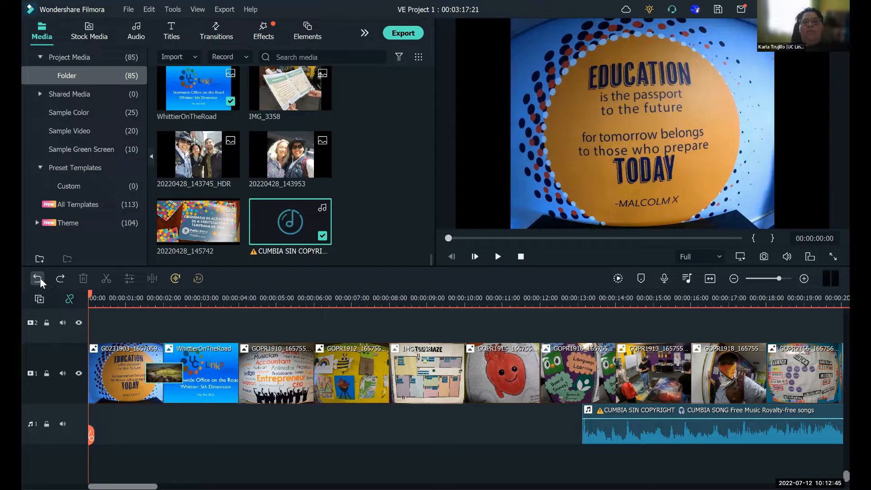
{"action": "left_click", "coordinate": [38, 279]}
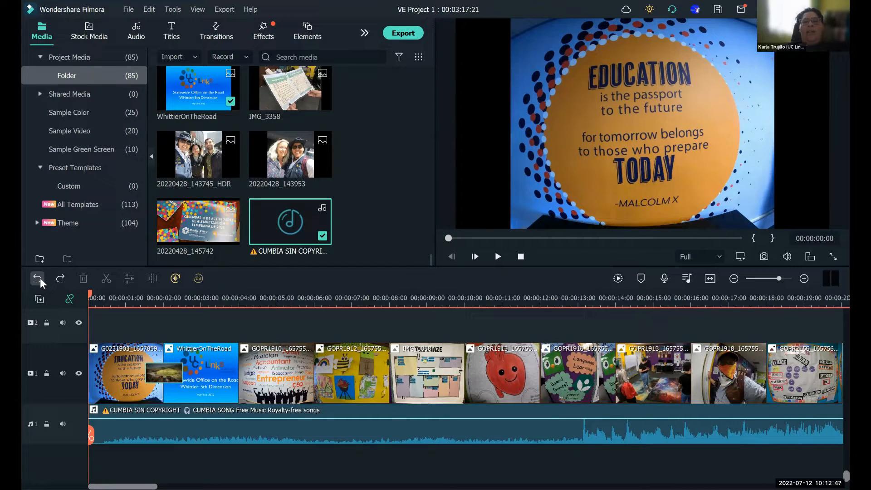
{"action": "left_click", "coordinate": [39, 278]}
- Place the CUMBIA SIN COPYRIGHT music at the start of audio track 1 and play it to about 00:00:13:09
{"action": "mouse_move", "coordinate": [277, 227]}
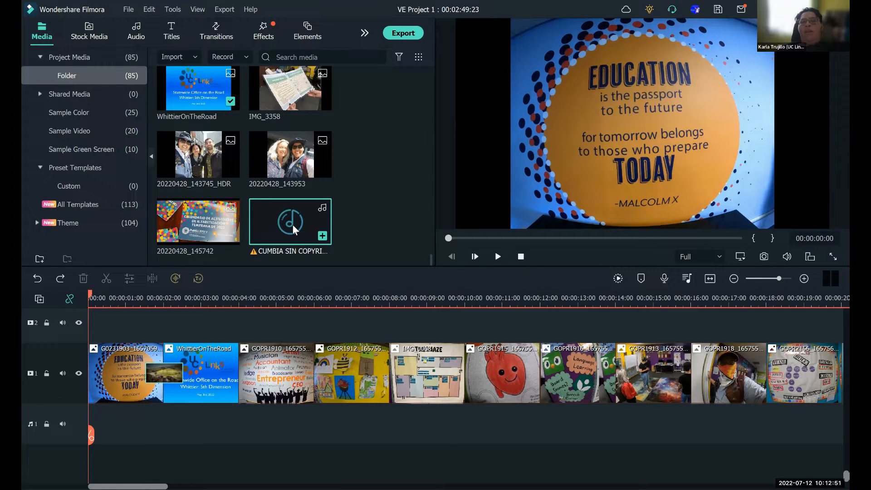
{"action": "left_click_drag", "start_coordinate": [263, 412], "coordinate": [37, 427]}
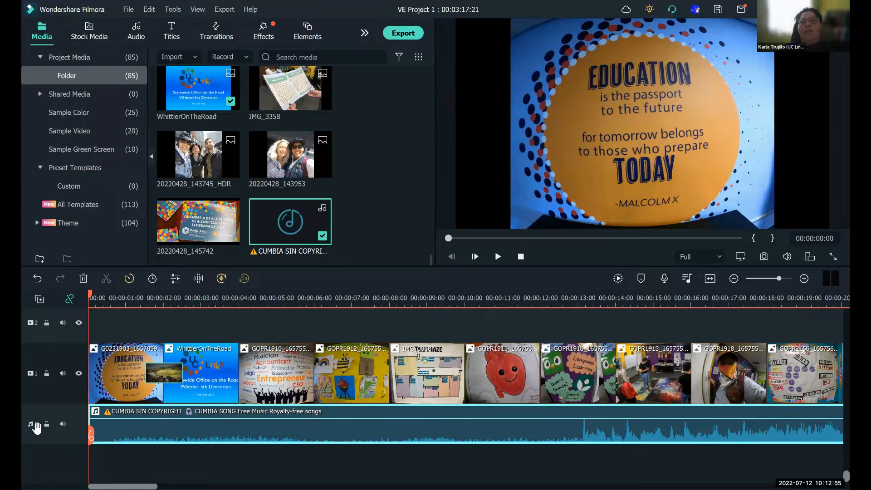
{"action": "left_click", "coordinate": [499, 256]}
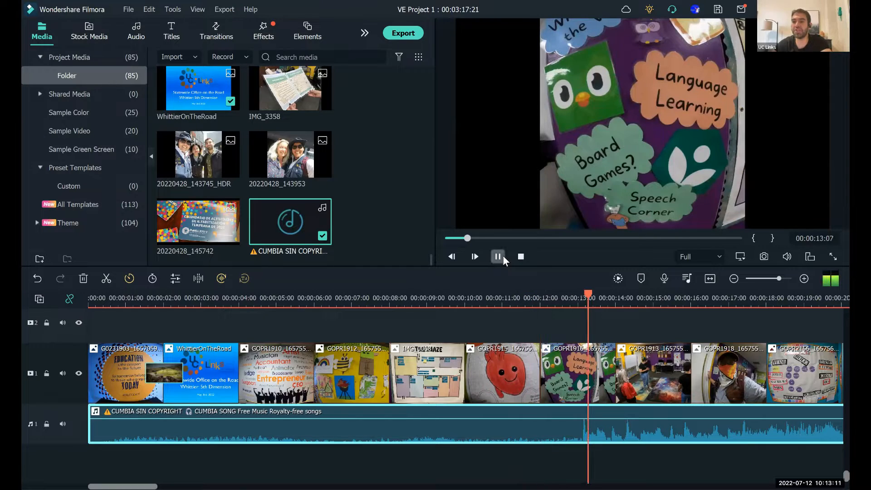
{"action": "left_click", "coordinate": [497, 257]}
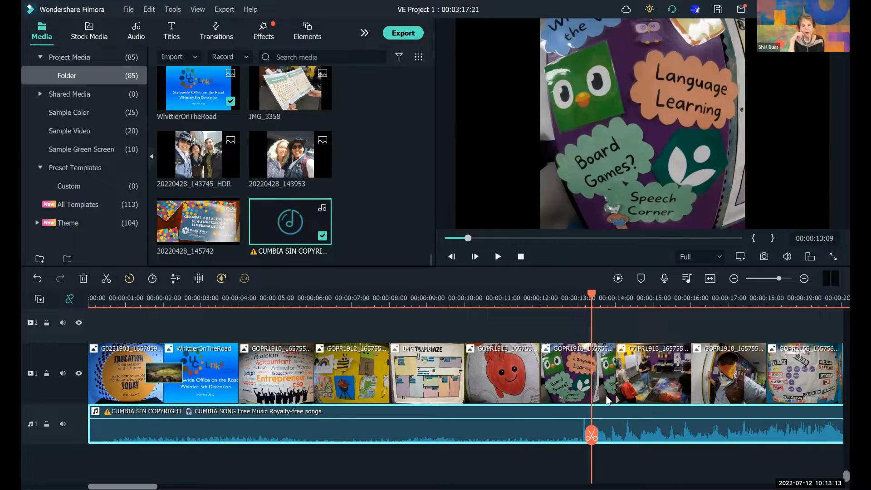
- Split the cumbia music at 00:00:13:02, where the waveform gets louder, and move the playhead back to 00:00:10:17
{"action": "left_click_drag", "start_coordinate": [589, 293], "coordinate": [579, 296]}
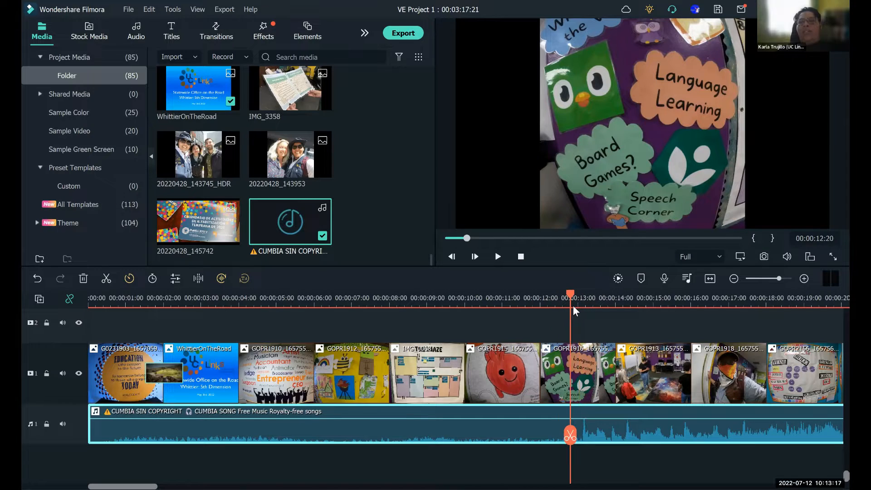
{"action": "left_click", "coordinate": [581, 308]}
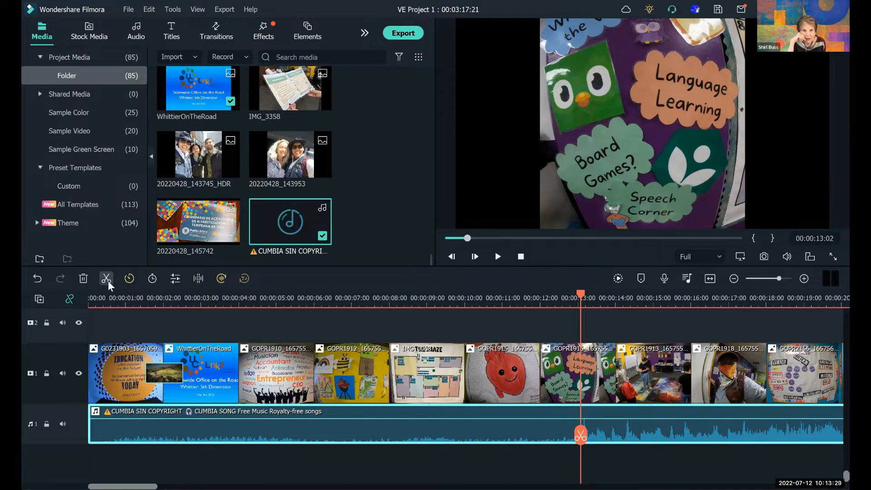
{"action": "left_click", "coordinate": [581, 435]}
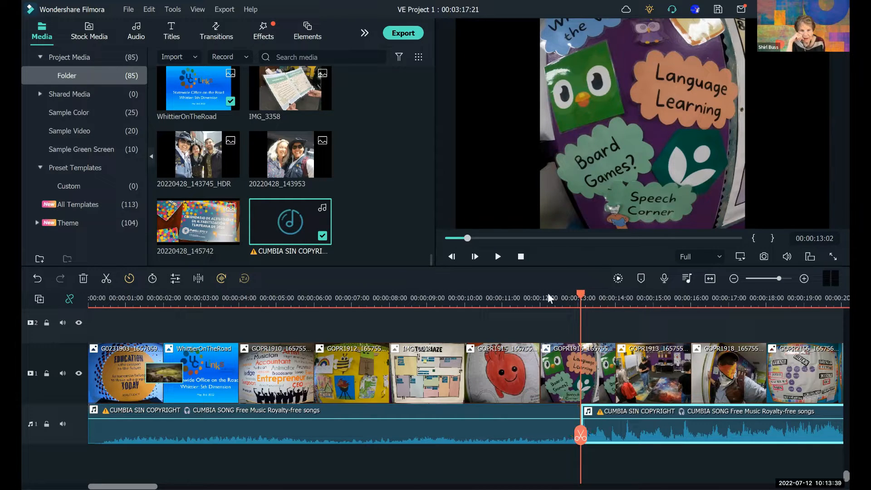
{"action": "left_click_drag", "start_coordinate": [516, 294], "coordinate": [491, 294]}
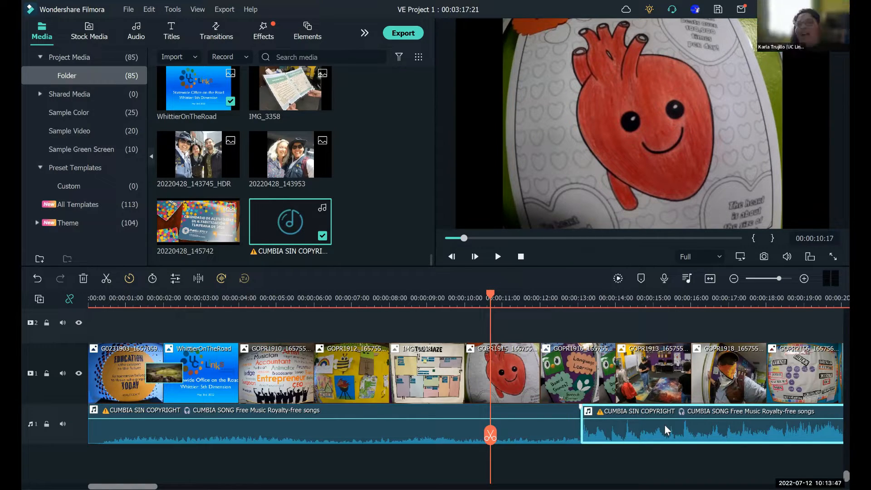
- Delete the quiet intro before the cut and move the remaining cumbia music to the start of audio track 1
{"action": "left_click", "coordinate": [542, 432]}
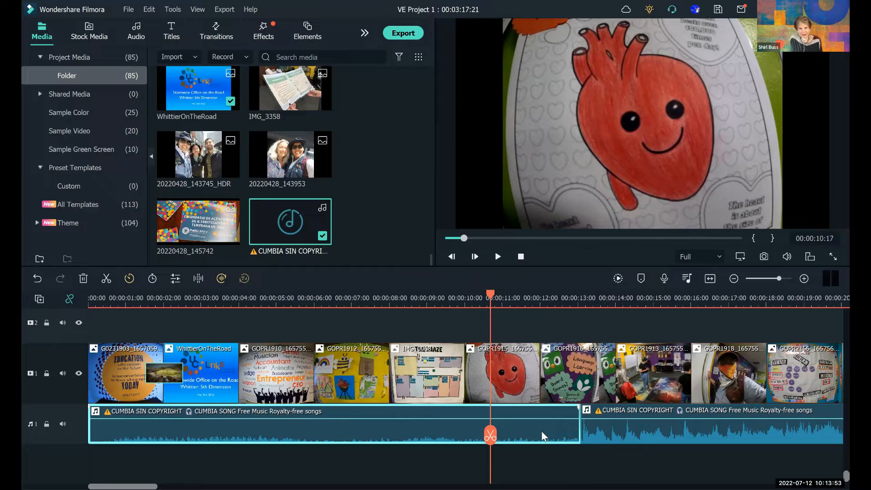
{"action": "right_click", "coordinate": [541, 433]}
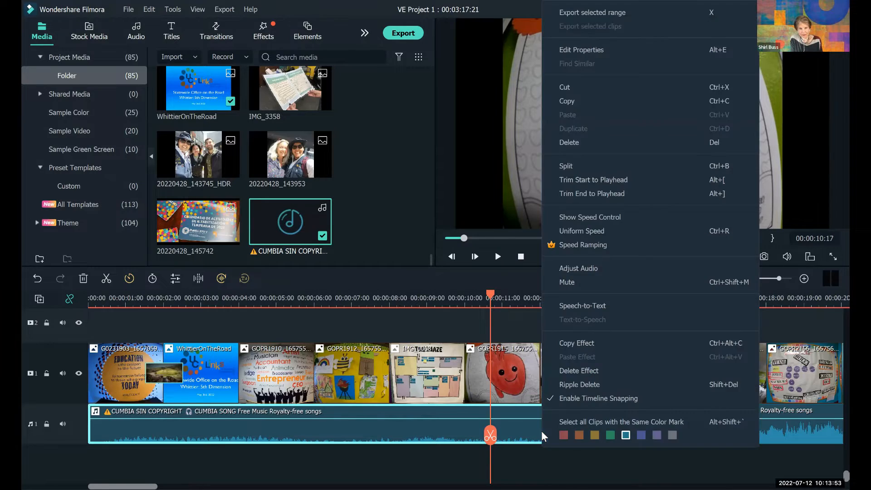
{"action": "left_click", "coordinate": [575, 140]}
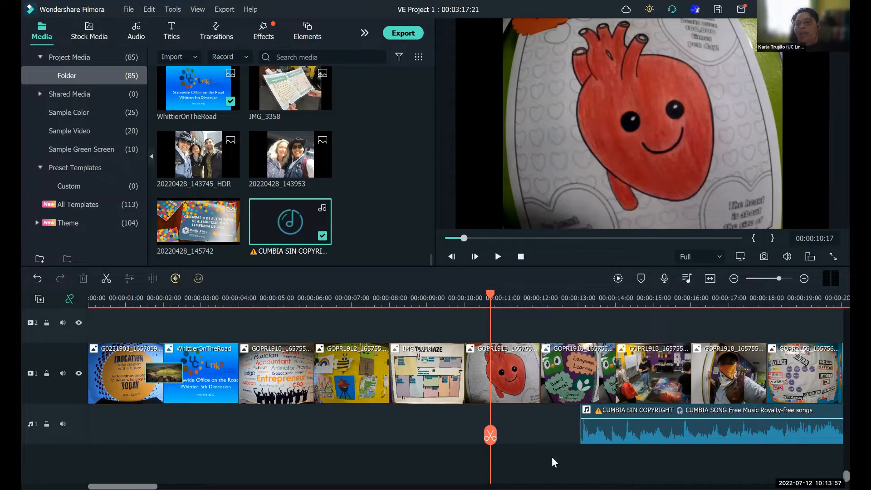
{"action": "left_click", "coordinate": [547, 432]}
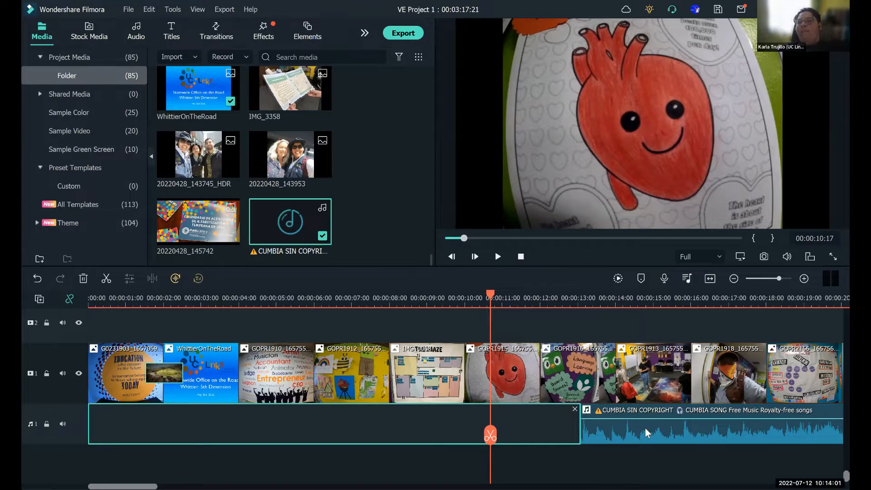
{"action": "left_click_drag", "start_coordinate": [645, 428], "coordinate": [63, 435]}
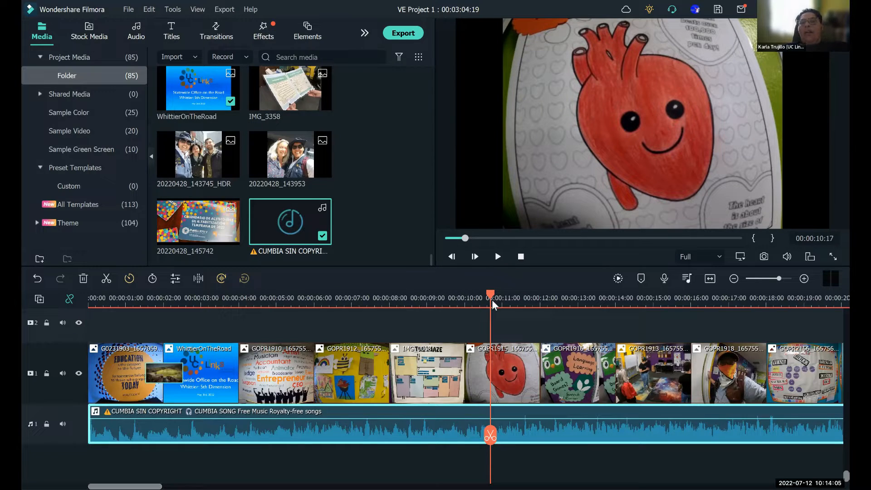
- Preview the trimmed music from the beginning of the slideshow and return the playhead to 00:00:00:00
{"action": "left_click_drag", "start_coordinate": [491, 296], "coordinate": [57, 306]}
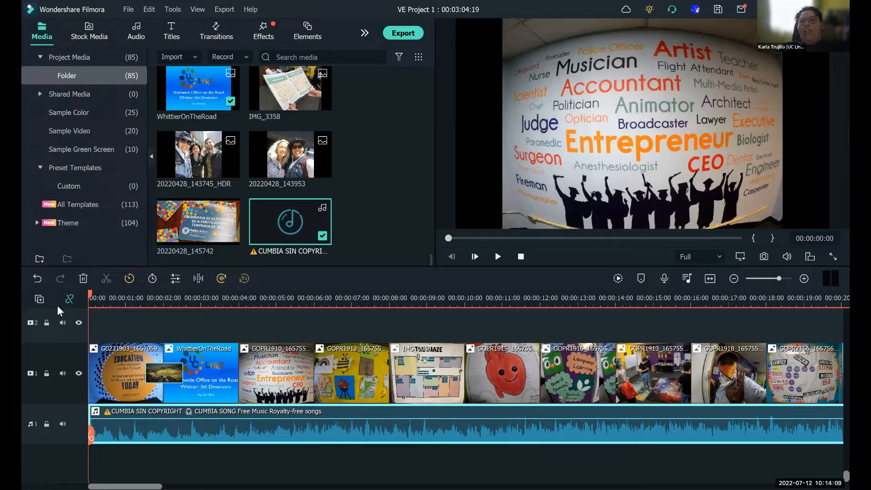
{"action": "left_click", "coordinate": [495, 257]}
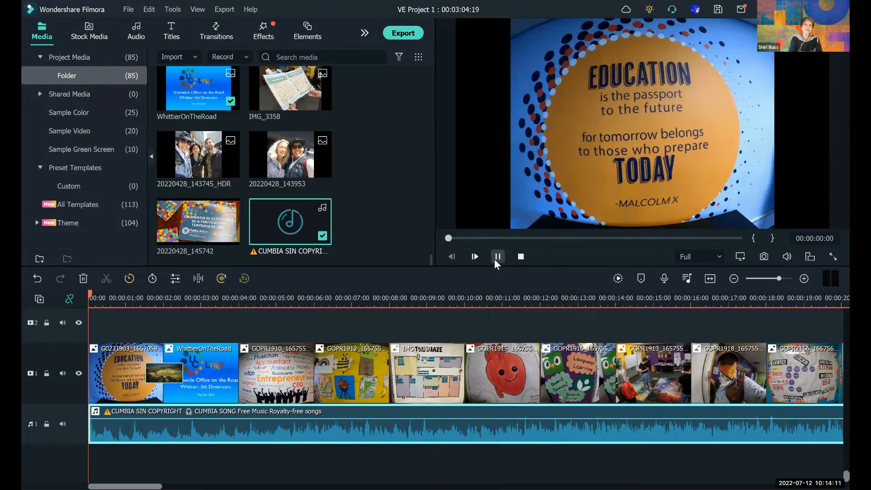
{"action": "left_click", "coordinate": [496, 259]}
{"action": "left_click_drag", "start_coordinate": [126, 294], "coordinate": [48, 289]}
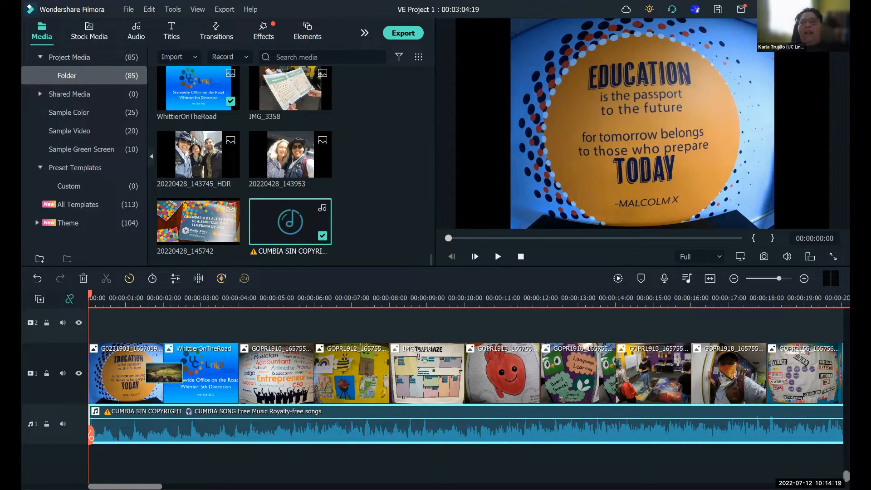
- Play the slideshow through the transition between IMG_3326 and the GOPR1983 photo, pausing at about 00:00:23:15
{"action": "scroll", "coordinate": [466, 372], "scroll_direction": "right", "scroll_amount": 3}
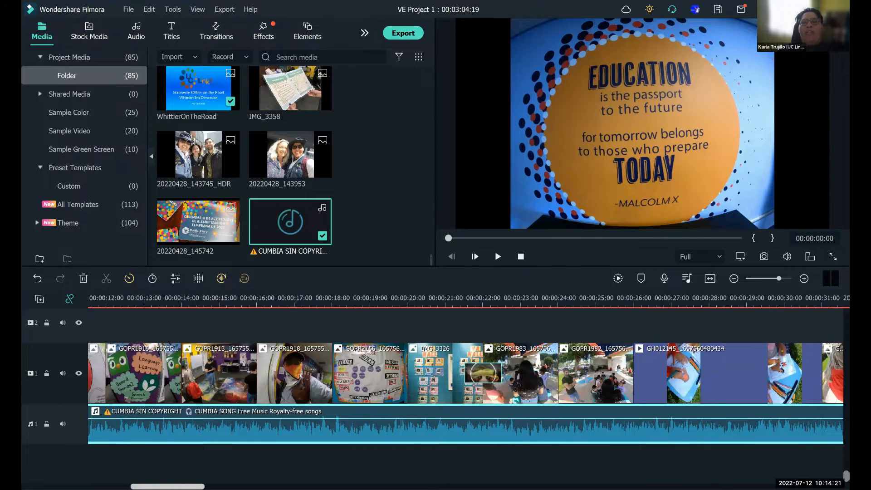
{"action": "scroll", "coordinate": [122, 472], "scroll_direction": "left", "scroll_amount": 3}
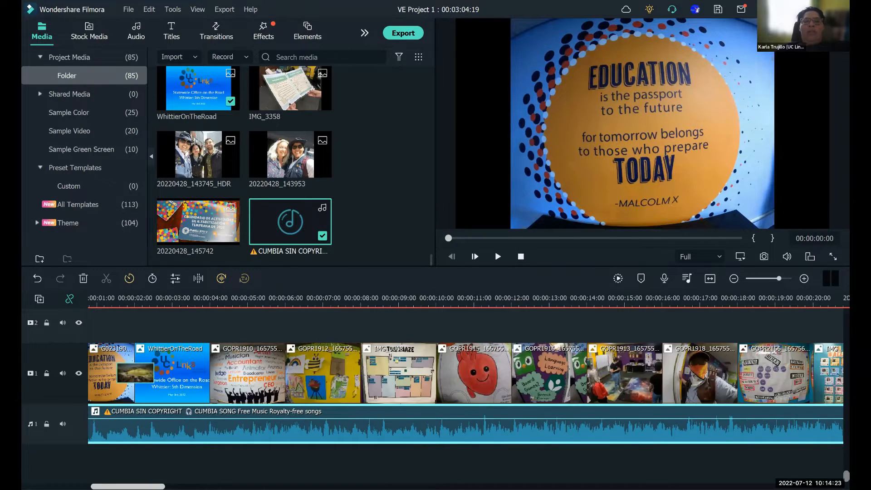
{"action": "scroll", "coordinate": [466, 373], "scroll_direction": "right", "scroll_amount": 1}
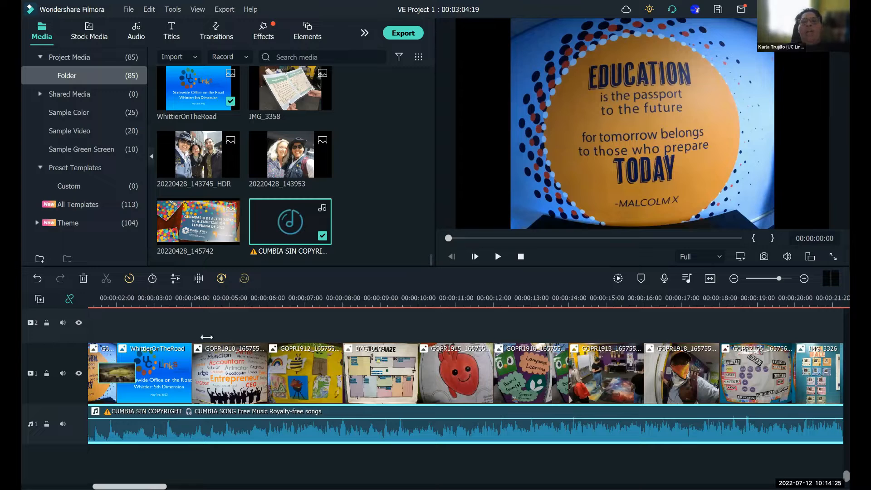
{"action": "scroll", "coordinate": [272, 295], "scroll_direction": "right", "scroll_amount": 3}
{"action": "scroll", "coordinate": [432, 278], "scroll_direction": "right", "scroll_amount": 4}
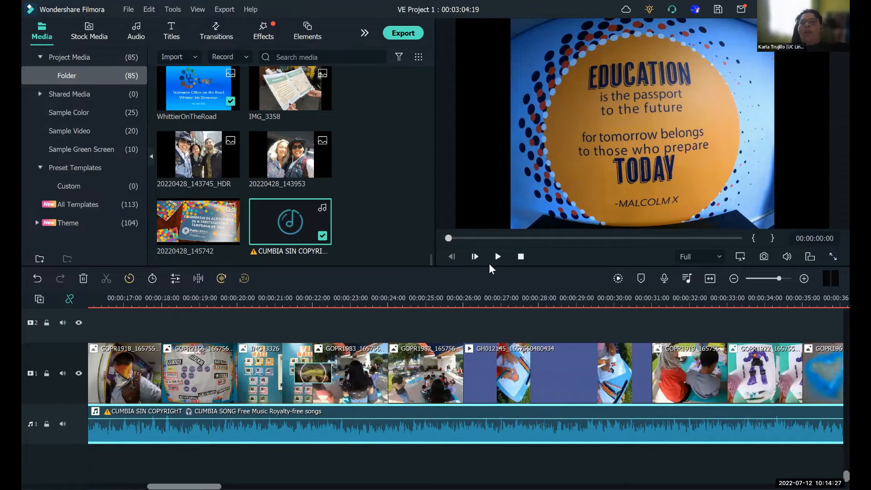
{"action": "left_click", "coordinate": [498, 257]}
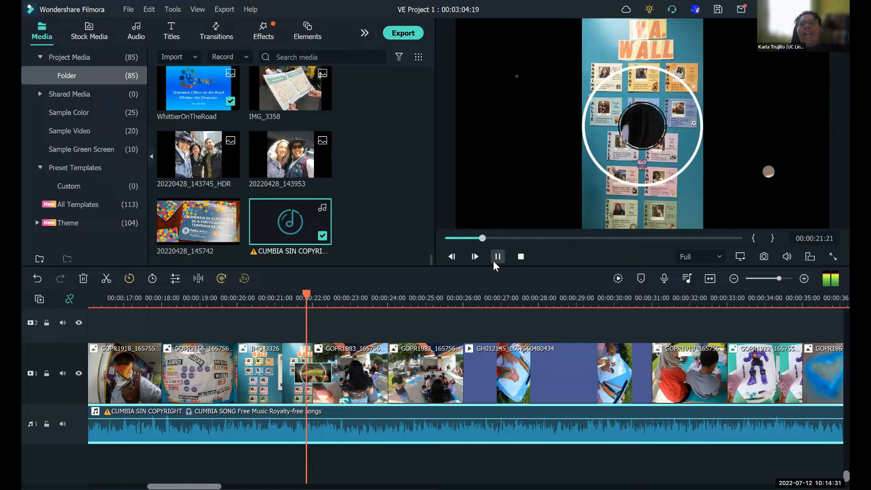
{"action": "left_click", "coordinate": [494, 259]}
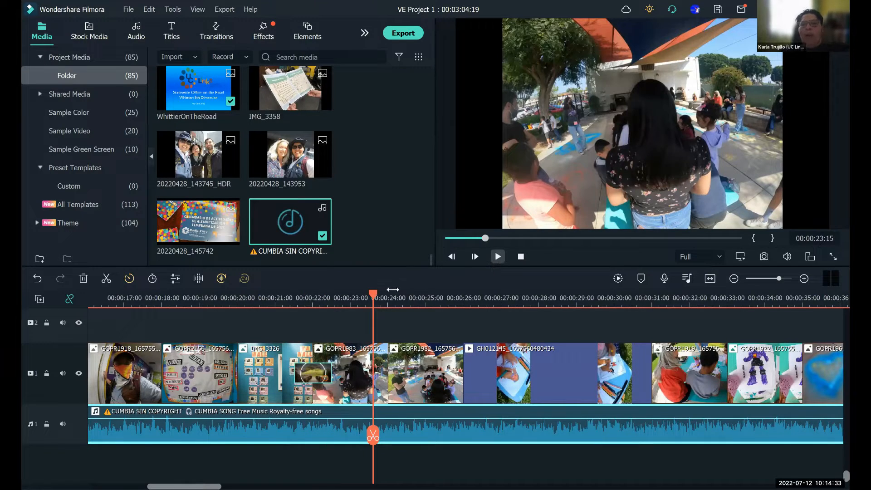
- Split the cumbia music at 00:00:22:00, in the middle of the transition, and delete the part after the cut
{"action": "left_click", "coordinate": [312, 301]}
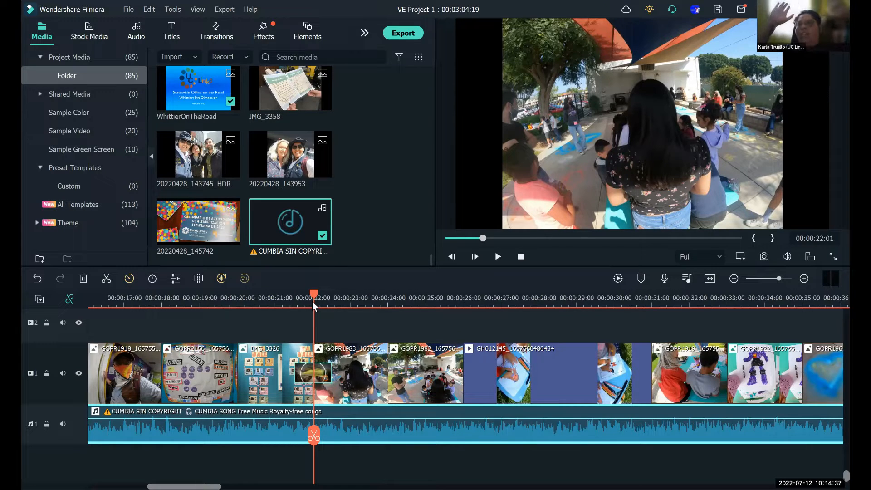
{"action": "left_click", "coordinate": [313, 301]}
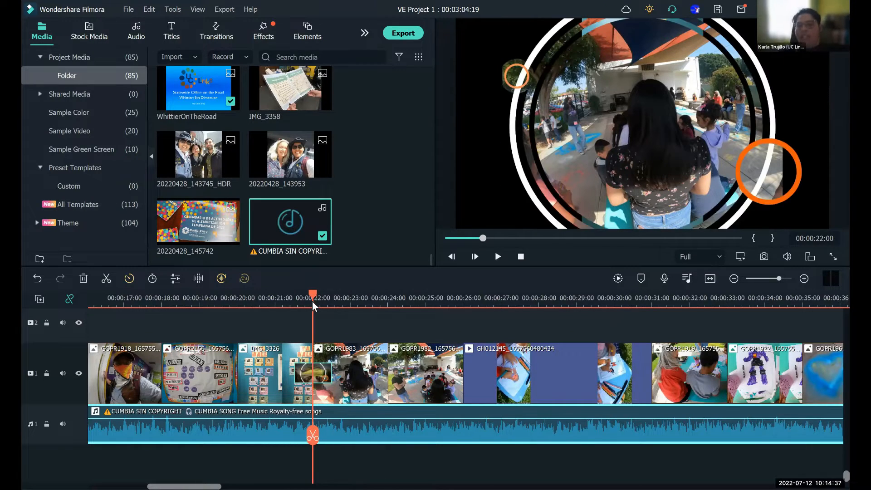
{"action": "left_click", "coordinate": [313, 436]}
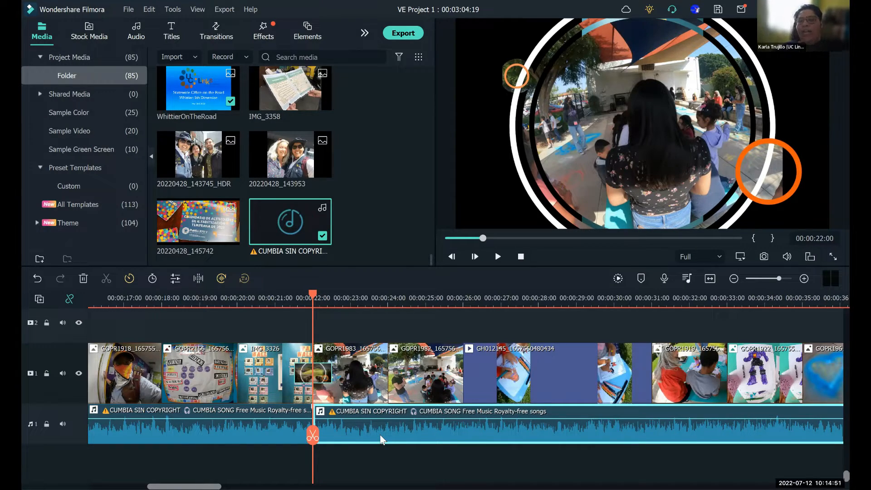
{"action": "key", "text": "Delete"}
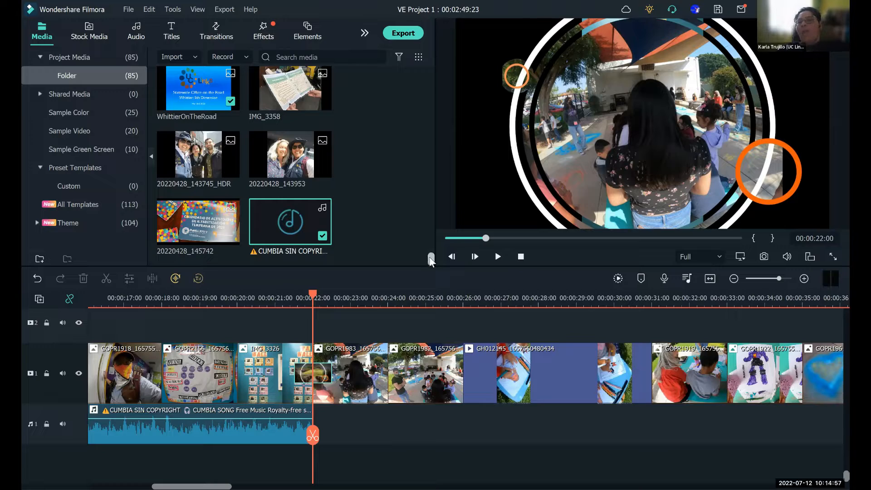
- Import the Upbeat Retro Pop by Infraction [No Copyright Music] file from the 2022 > YPlanOakland folder into the project media
{"action": "scroll", "coordinate": [426, 83], "scroll_direction": "up", "scroll_amount": 10}
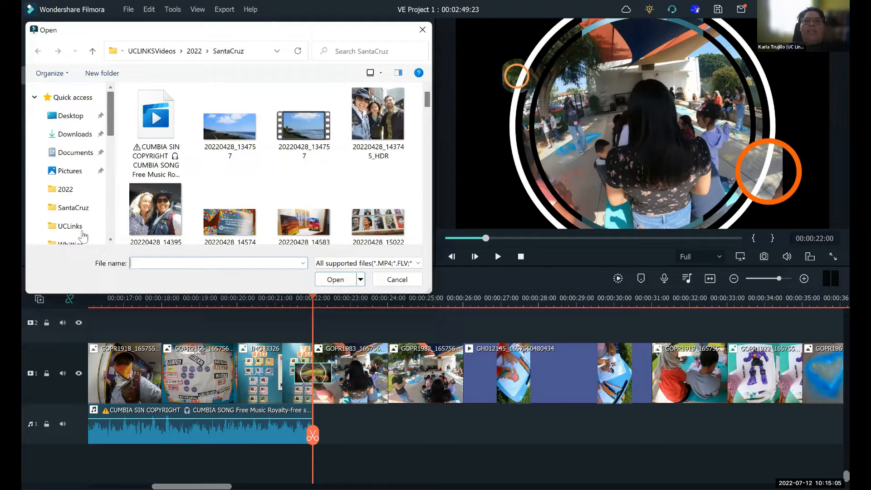
{"action": "left_click", "coordinate": [75, 190]}
{"action": "double_click", "coordinate": [307, 107]}
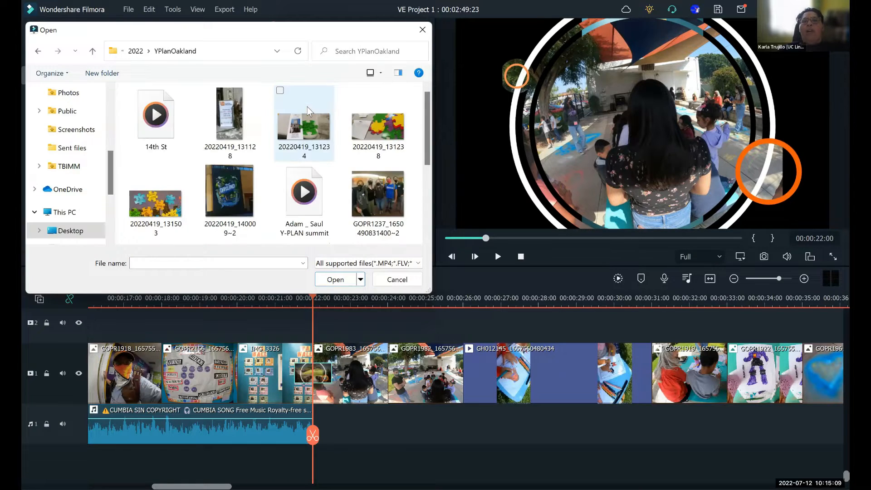
{"action": "left_click", "coordinate": [426, 231]}
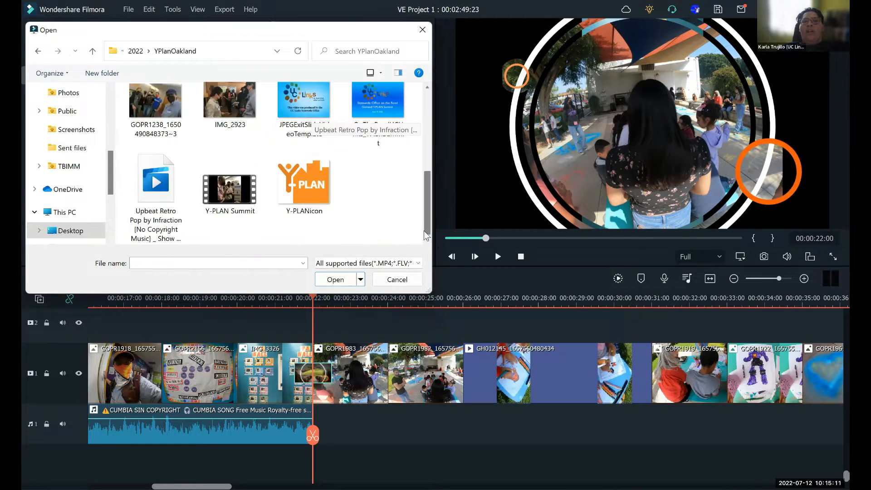
{"action": "left_click", "coordinate": [156, 190]}
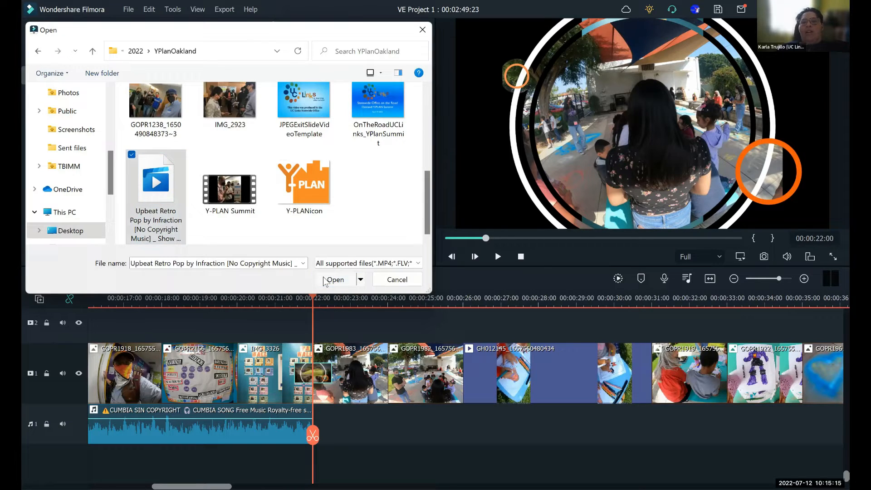
{"action": "key", "text": "Return"}
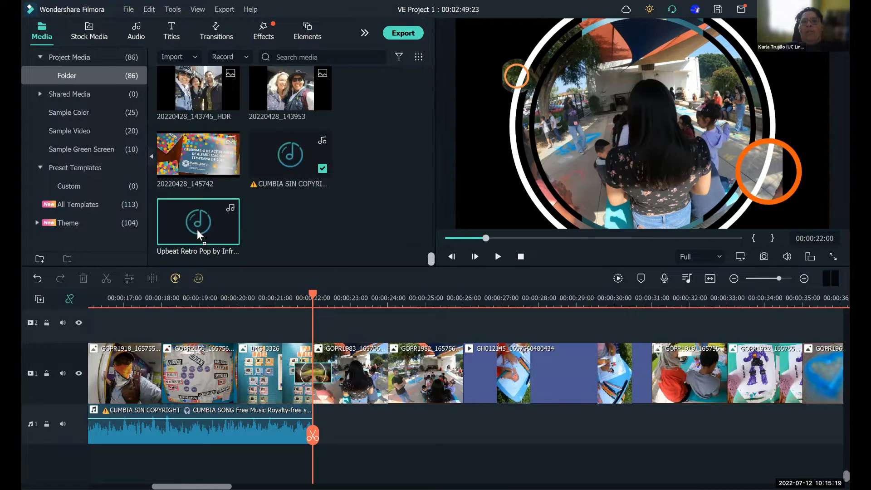
- Place the Upbeat Retro Pop music on audio track 1 at 00:00:22:00, directly after the cumbia music
{"action": "left_click_drag", "start_coordinate": [198, 222], "coordinate": [317, 421]}
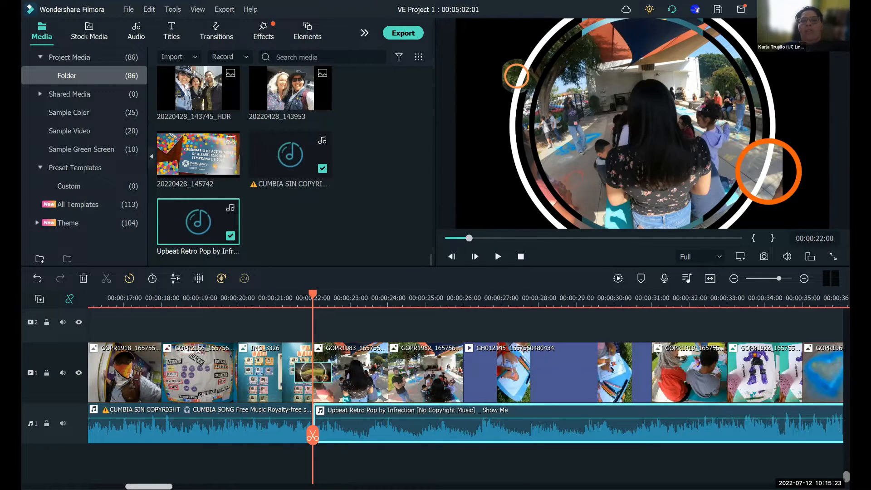
{"action": "scroll", "coordinate": [454, 314], "scroll_direction": "right", "scroll_amount": 3}
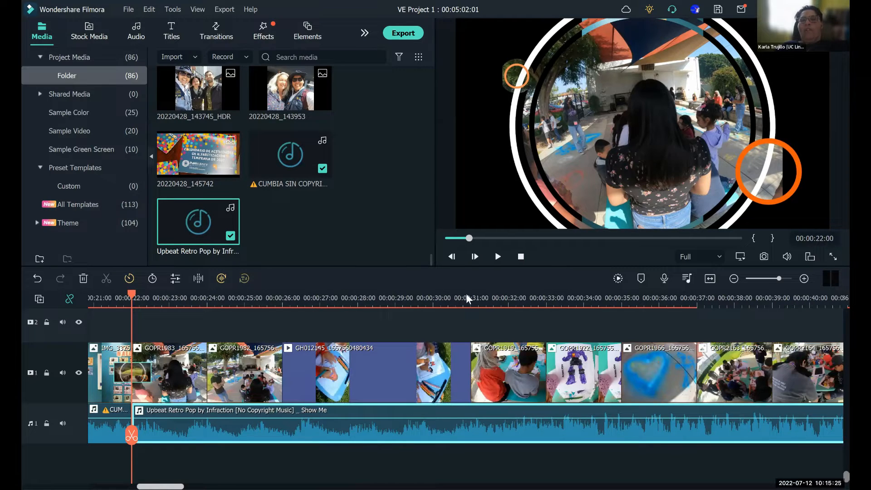
- Fade out the end of the cumbia music over about 0.64 s, fade in the start of Upbeat Retro Pop, and scrub across the join
{"action": "scroll", "coordinate": [442, 308], "scroll_direction": "left", "scroll_amount": 6}
{"action": "left_click", "coordinate": [437, 309]}
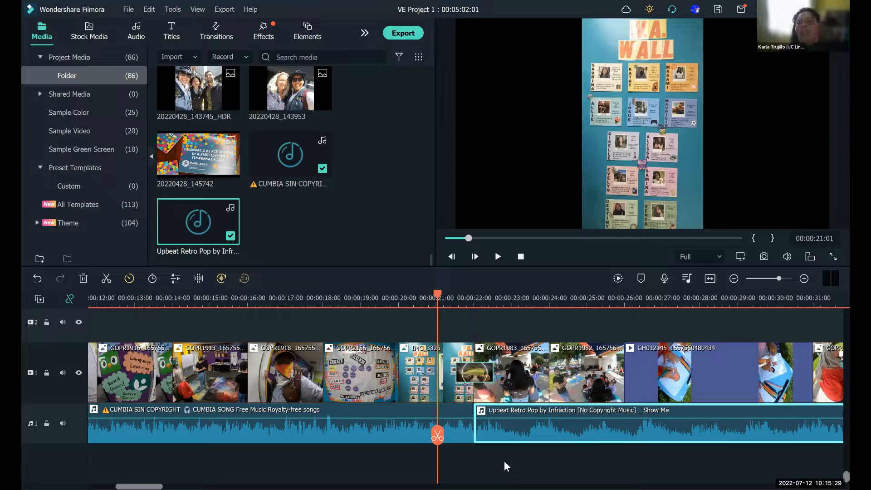
{"action": "left_click", "coordinate": [472, 410]}
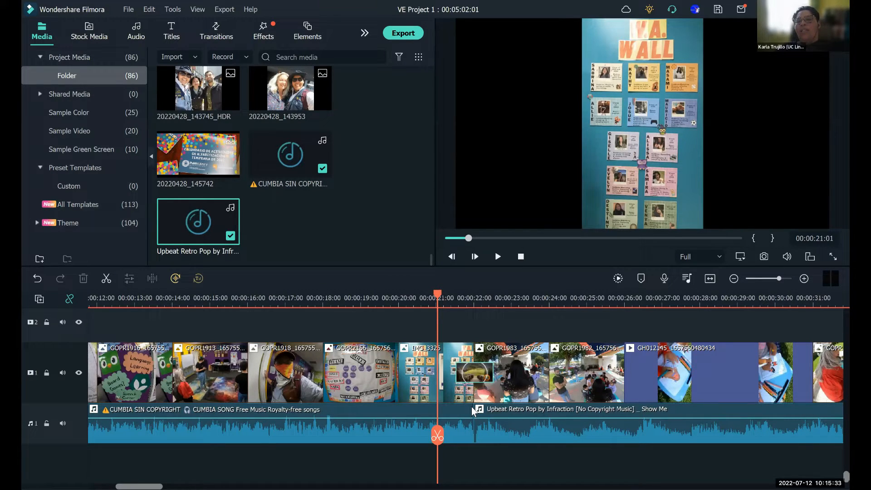
{"action": "left_click_drag", "start_coordinate": [472, 407], "coordinate": [472, 405]}
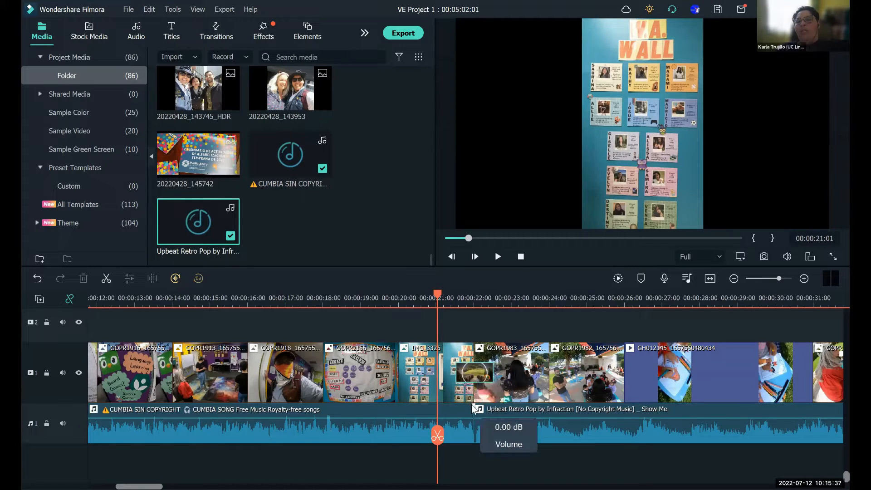
{"action": "left_click_drag", "start_coordinate": [472, 406], "coordinate": [472, 409]}
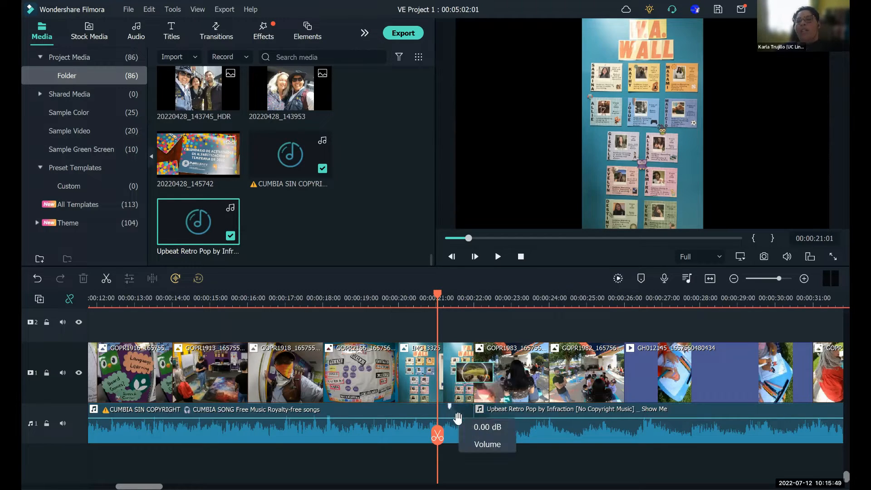
{"action": "left_click_drag", "start_coordinate": [444, 294], "coordinate": [507, 308]}
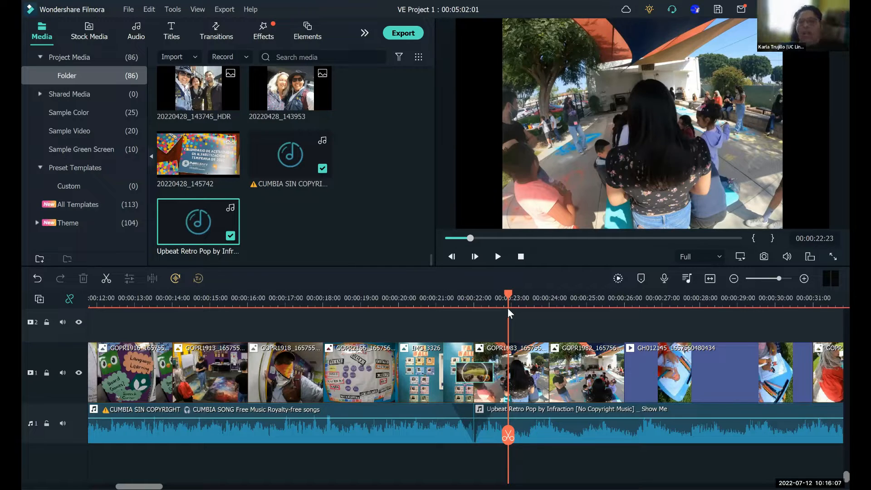
{"action": "left_click_drag", "start_coordinate": [508, 295], "coordinate": [475, 300]}
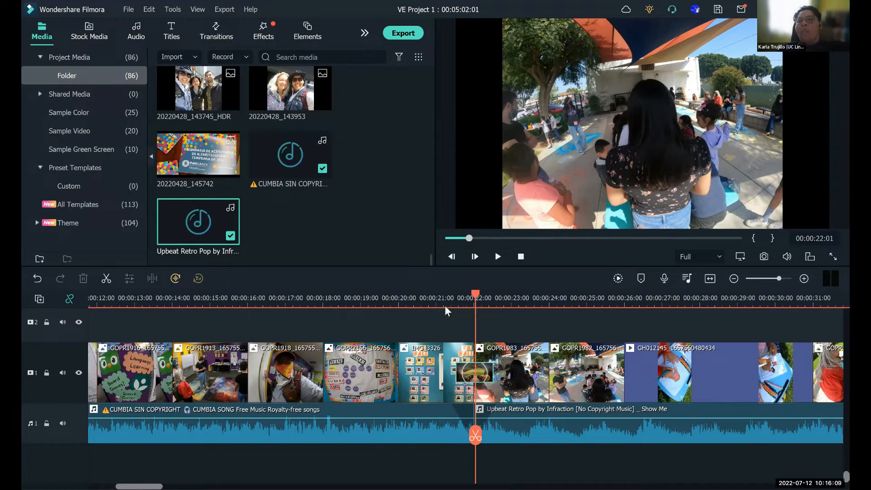
{"action": "left_click", "coordinate": [444, 307]}
- Delete the Upbeat Retro Pop music from audio track 1 and set the playhead to 00:00:21:01
{"action": "left_click", "coordinate": [589, 437]}
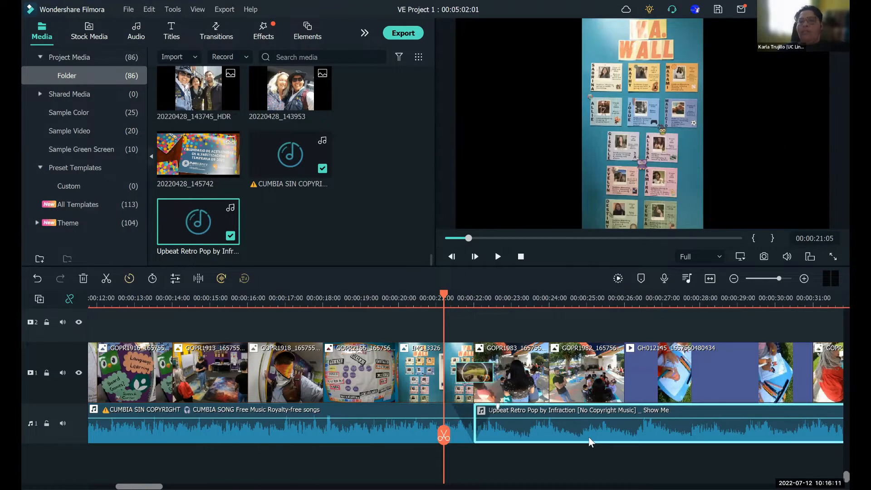
{"action": "key", "text": "Delete"}
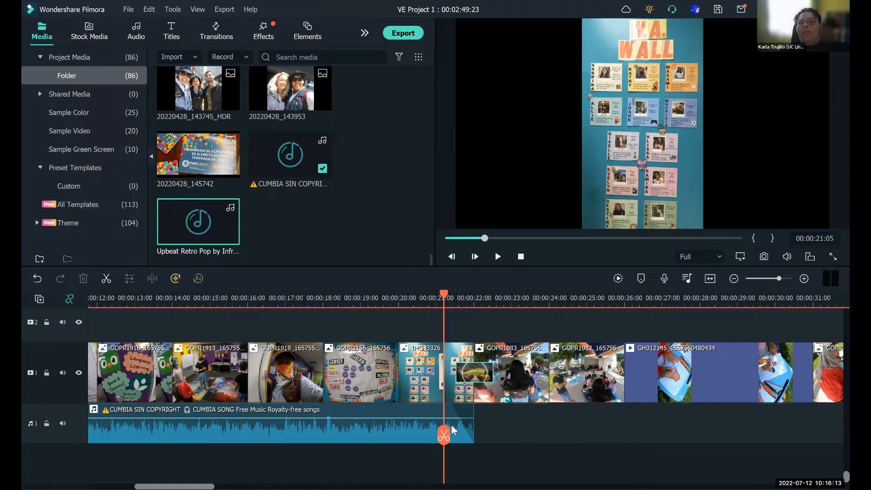
{"action": "left_click_drag", "start_coordinate": [446, 299], "coordinate": [439, 301]}
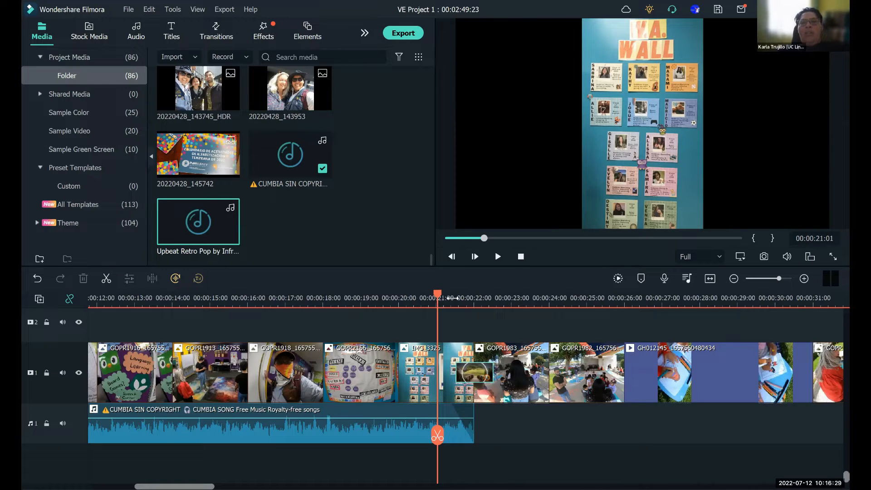
- Try deleting the cumbia music from audio track 1, and undo the deletion
{"action": "left_click", "coordinate": [300, 435]}
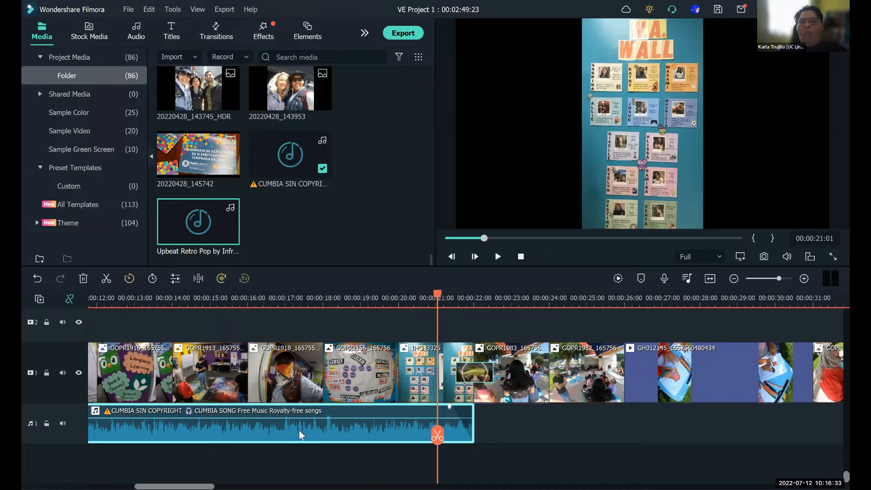
{"action": "key", "text": "Delete"}
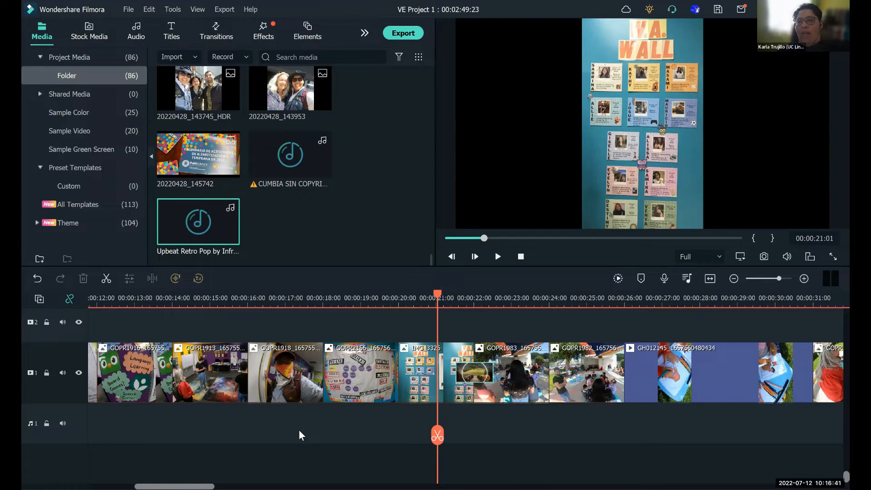
{"action": "left_click", "coordinate": [37, 280]}
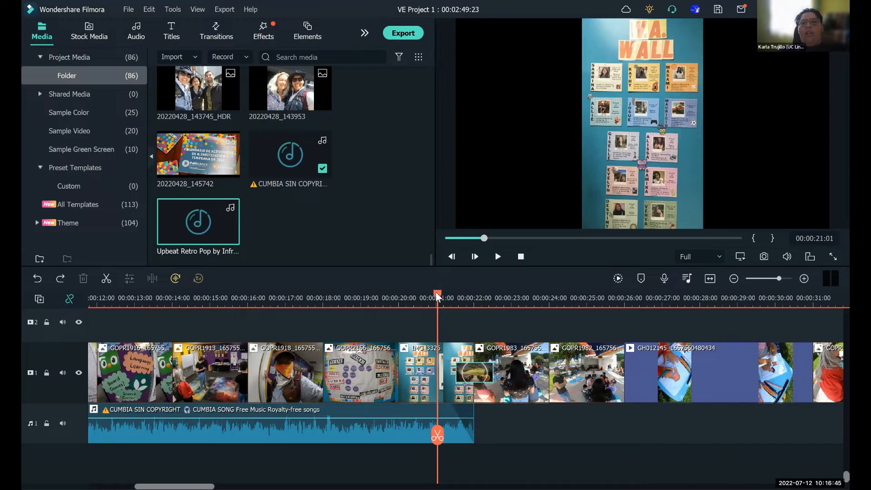
- Play the slideshow with the cumbia music from the beginning, pausing at about 00:00:06:17
{"action": "left_click_drag", "start_coordinate": [148, 295], "coordinate": [88, 291]}
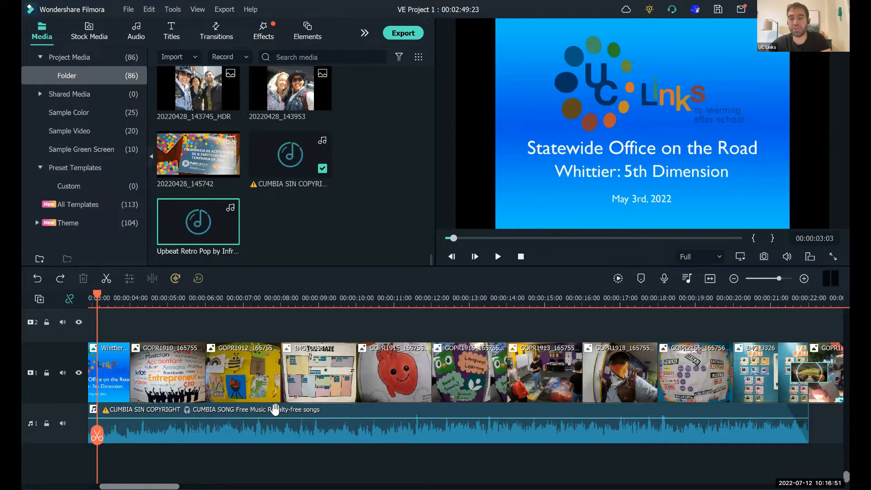
{"action": "key", "text": "Home"}
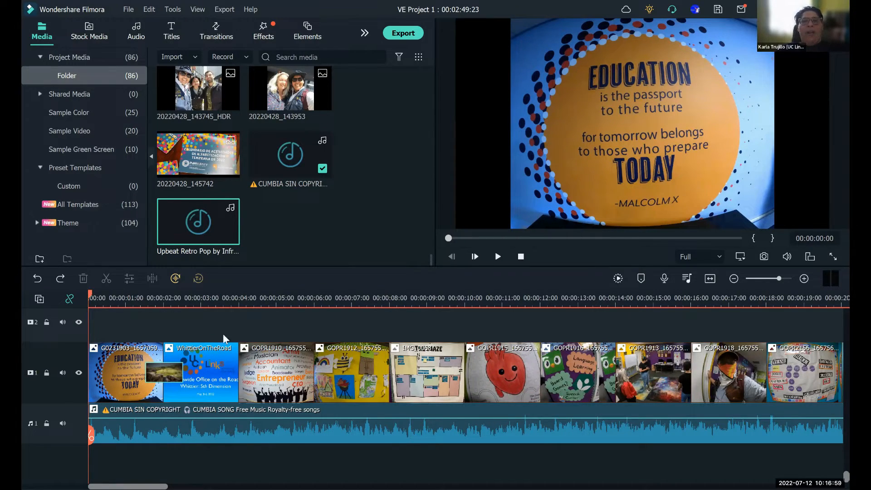
{"action": "left_click", "coordinate": [497, 259]}
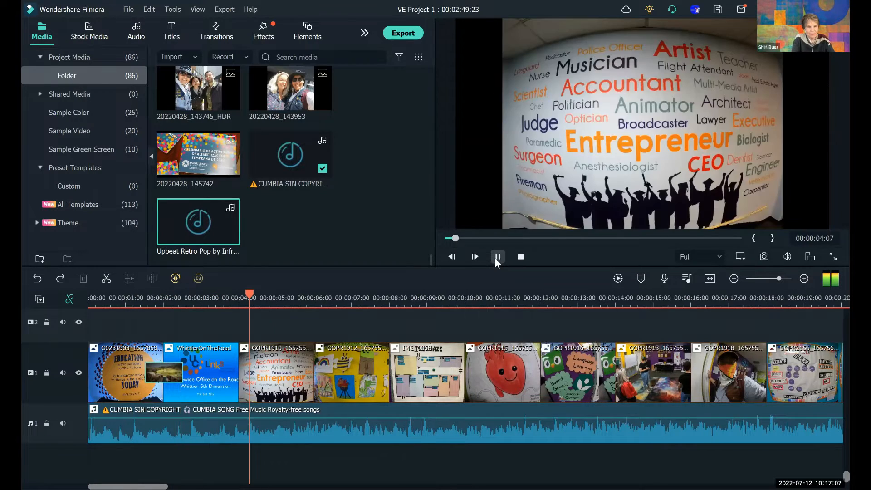
{"action": "left_click", "coordinate": [497, 261]}
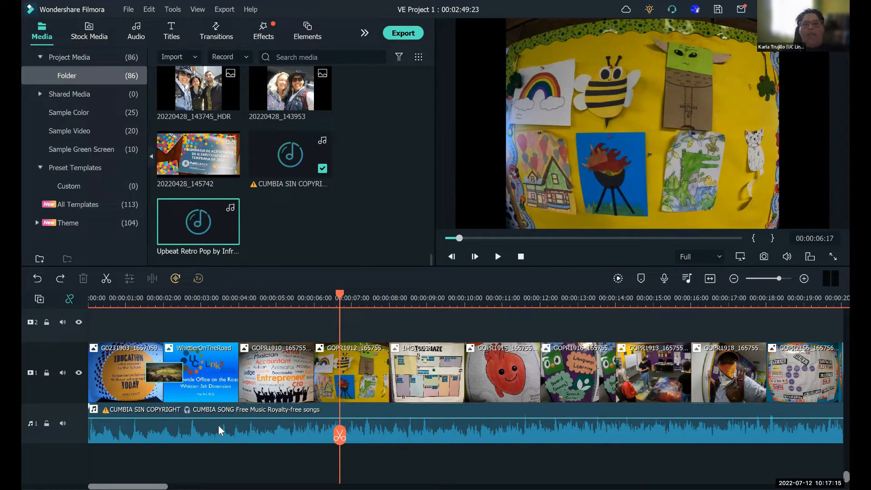
- Move the cumbia music to audio track 2 and import the Y-PLAN summit audio recording from the 2022 > YPlanOakland folder
{"action": "left_click_drag", "start_coordinate": [219, 430], "coordinate": [209, 463]}
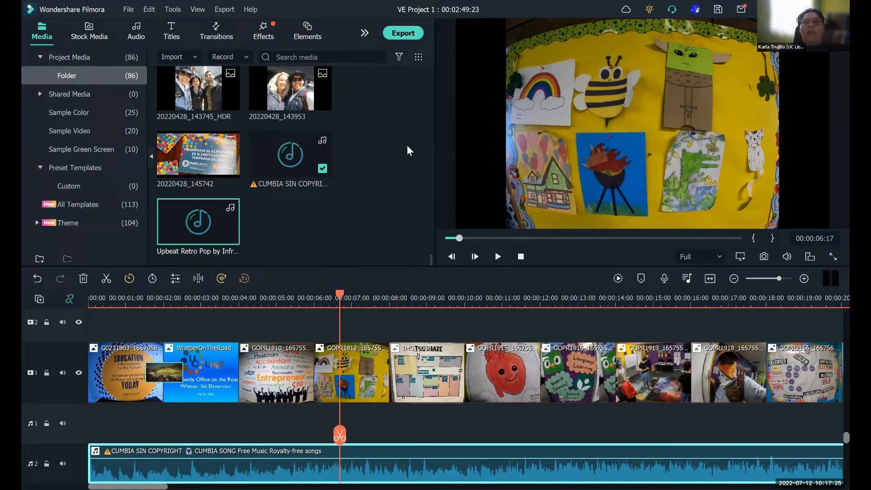
{"action": "left_click_drag", "start_coordinate": [431, 261], "coordinate": [431, 83]}
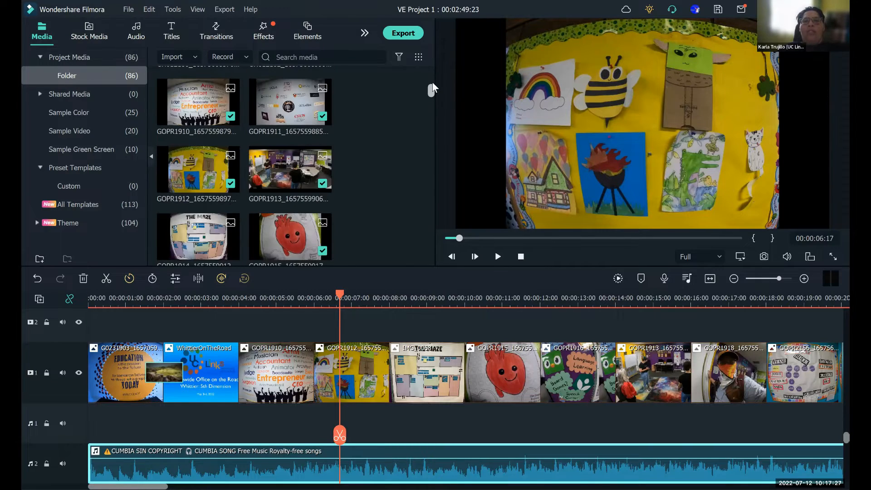
{"action": "left_click", "coordinate": [177, 98]}
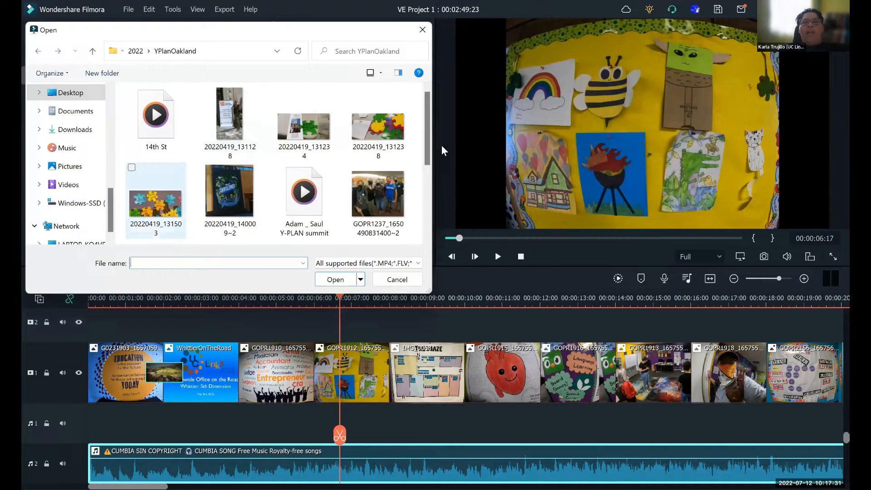
{"action": "left_click_drag", "start_coordinate": [426, 143], "coordinate": [425, 220]}
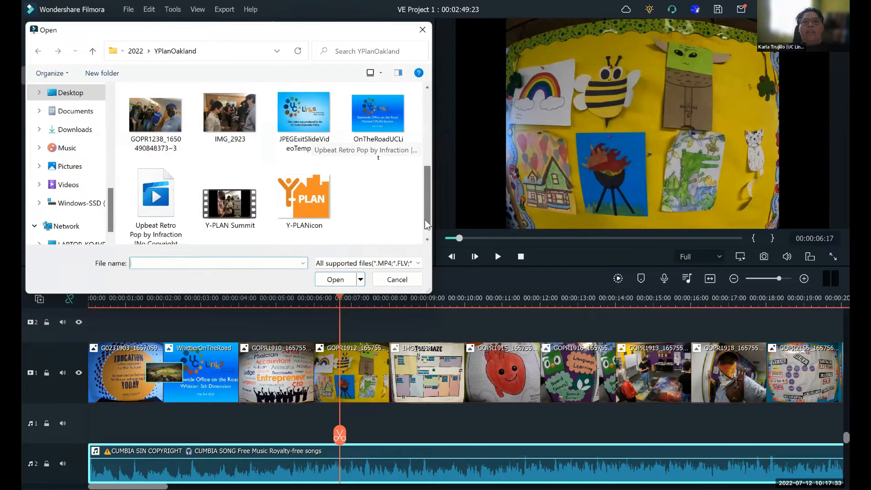
{"action": "left_click_drag", "start_coordinate": [428, 187], "coordinate": [429, 133]}
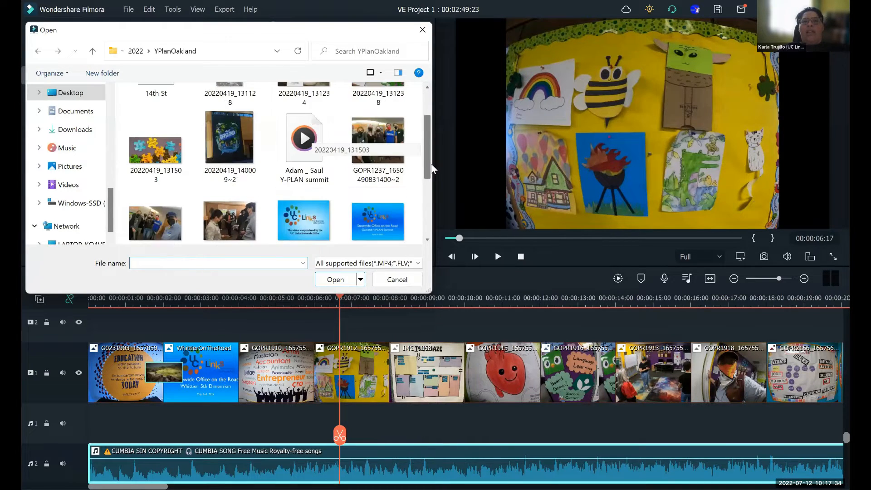
{"action": "left_click", "coordinate": [297, 153]}
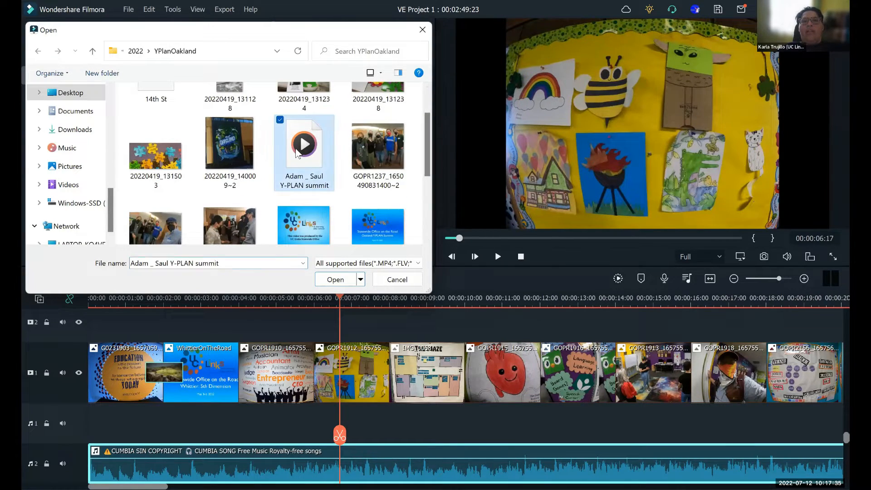
{"action": "left_click", "coordinate": [331, 280]}
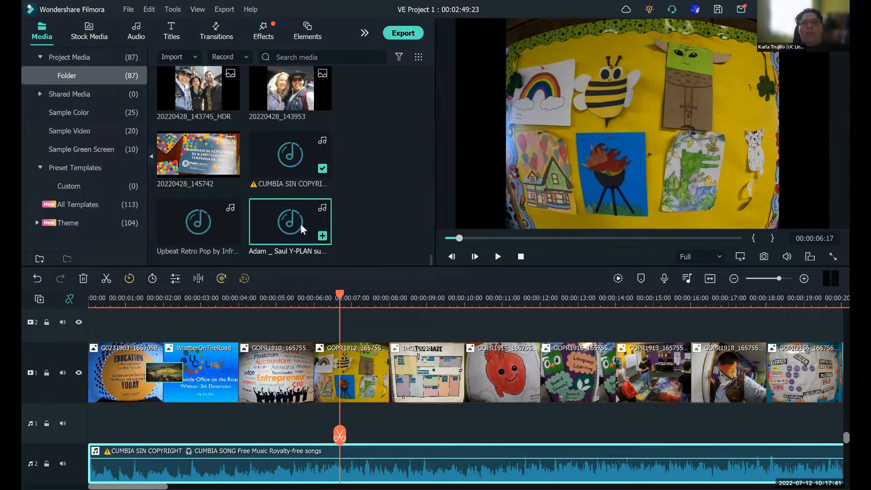
- Place the Y-PLAN summit recording at the start of audio track 1 and play both tracks from the beginning to about 00:00:04:06
{"action": "left_click_drag", "start_coordinate": [299, 319], "coordinate": [74, 427]}
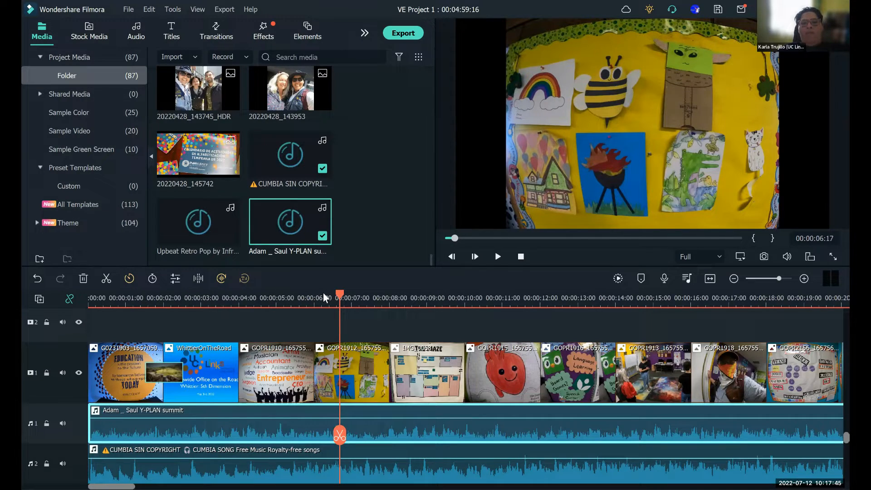
{"action": "left_click_drag", "start_coordinate": [323, 294], "coordinate": [60, 323]}
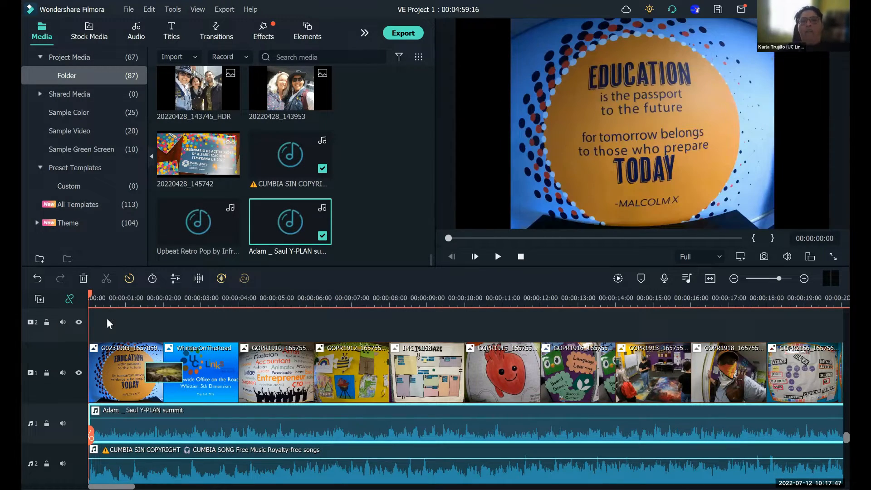
{"action": "left_click", "coordinate": [497, 257]}
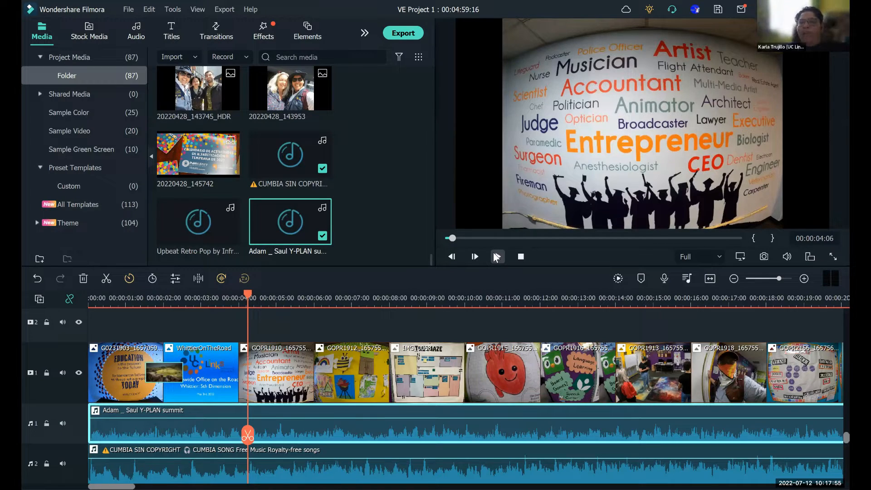
- Lower the volume of the cumbia music on audio track 2 to about -12 dB in its audio settings
{"action": "left_click", "coordinate": [386, 467]}
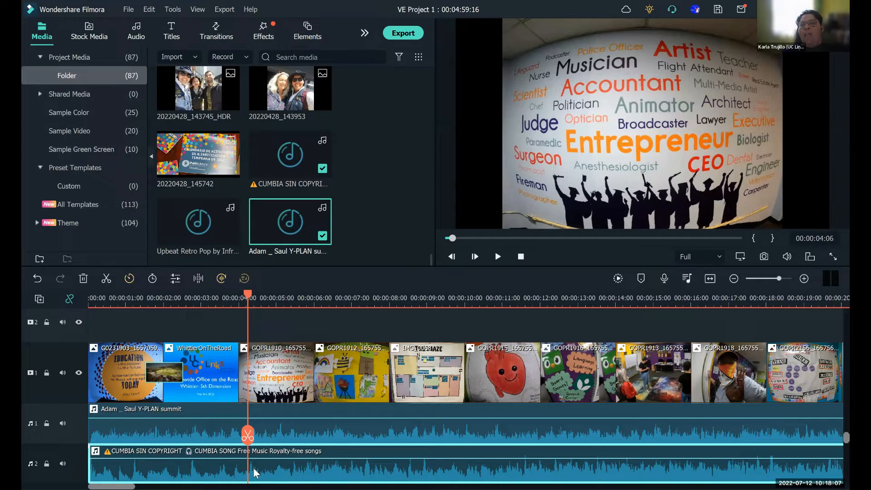
{"action": "right_click", "coordinate": [304, 468]}
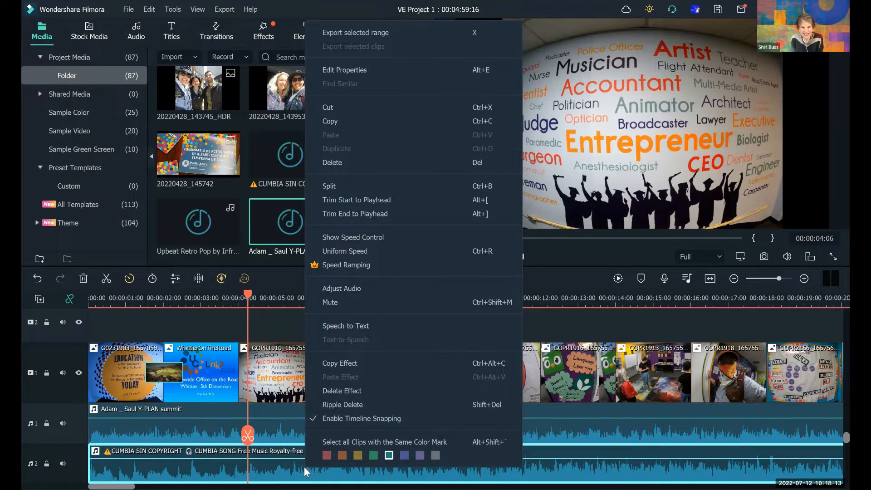
{"action": "left_click", "coordinate": [356, 290]}
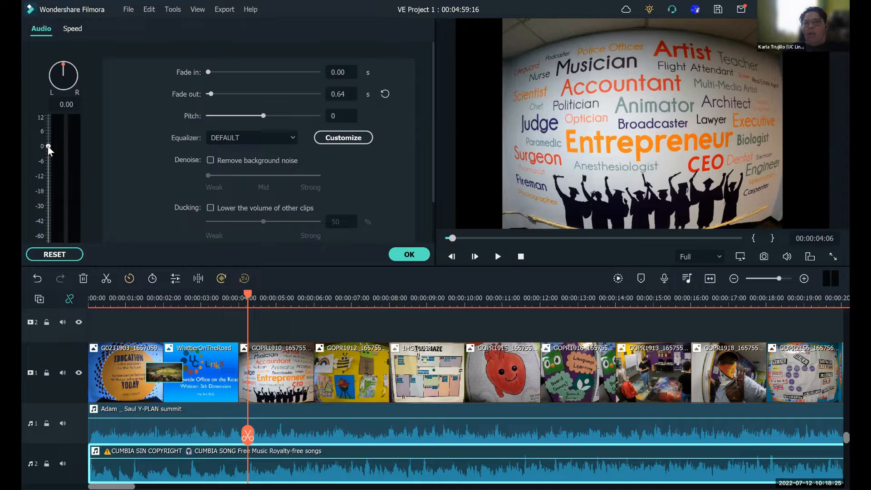
{"action": "left_click_drag", "start_coordinate": [47, 146], "coordinate": [47, 176]}
{"action": "left_click", "coordinate": [406, 254]}
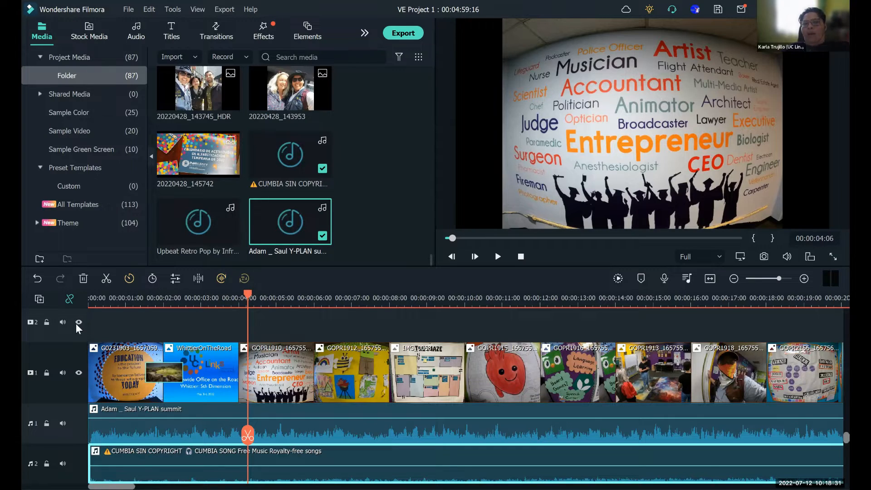
- Play the speech over the quieter cumbia music from the beginning, pausing at about 00:00:06:12
{"action": "key", "text": "Home"}
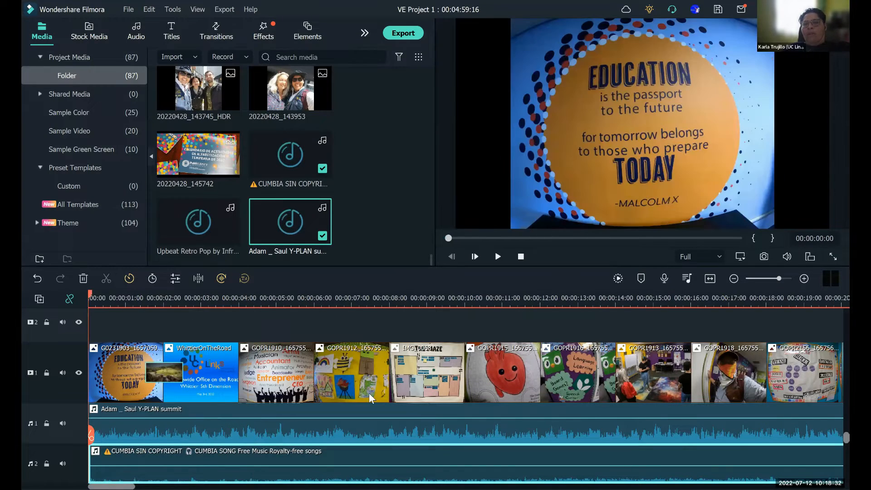
{"action": "left_click", "coordinate": [498, 261]}
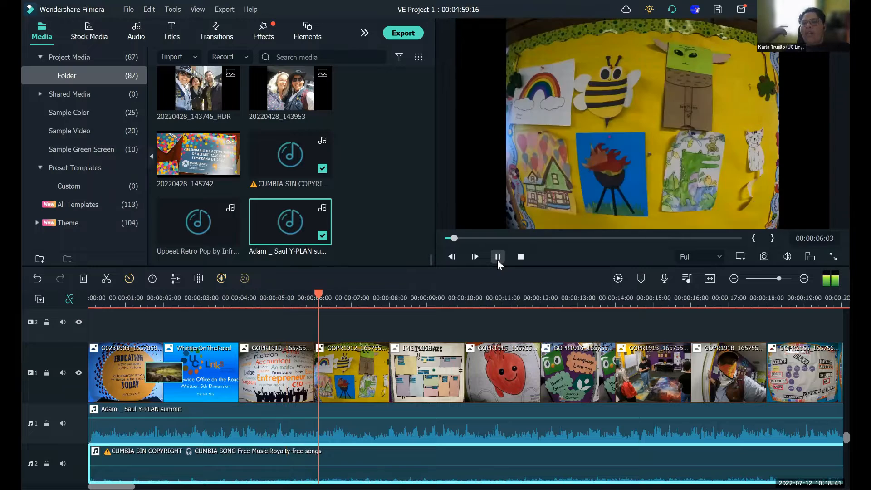
{"action": "left_click", "coordinate": [498, 262]}
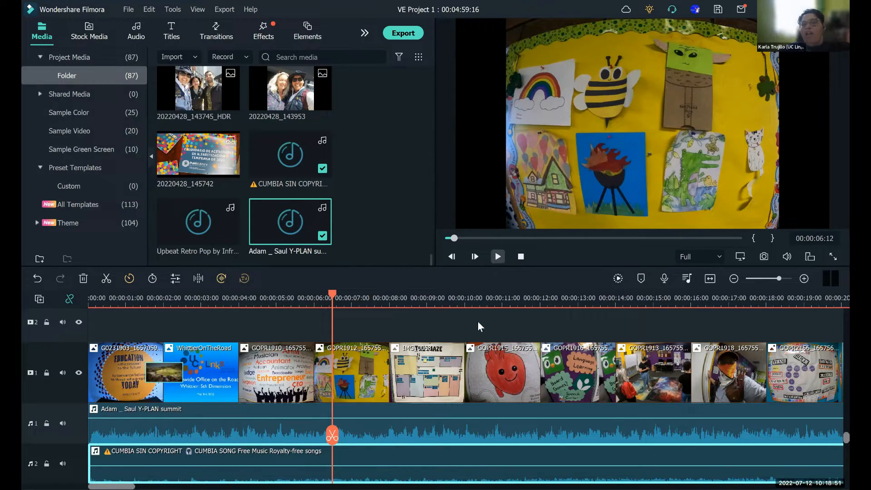
- Raise the Y-PLAN summit recording's volume on audio track 1 to about 6 dB and remove its background noise at Mid strength
{"action": "left_click", "coordinate": [420, 435]}
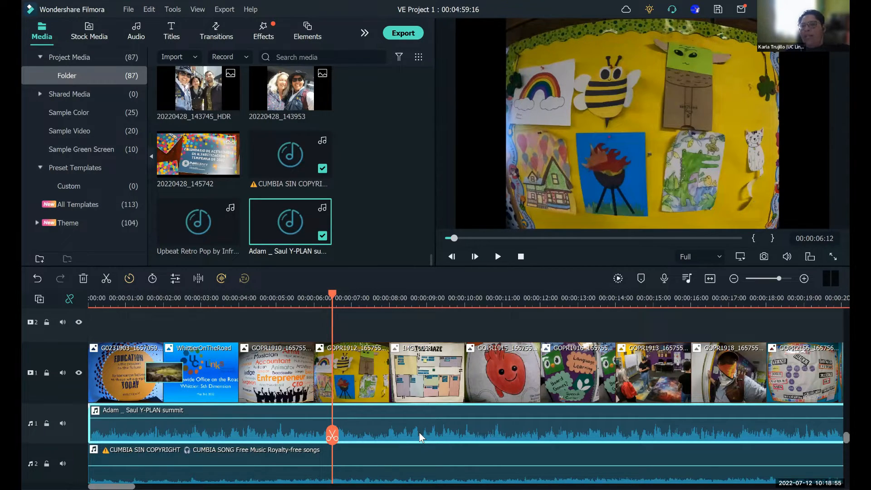
{"action": "right_click", "coordinate": [420, 436]}
{"action": "left_click", "coordinate": [474, 271]}
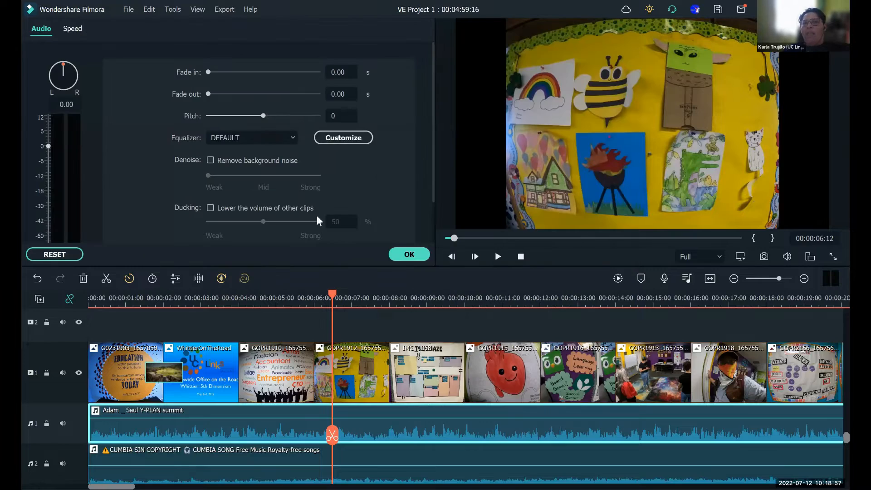
{"action": "left_click", "coordinate": [48, 131]}
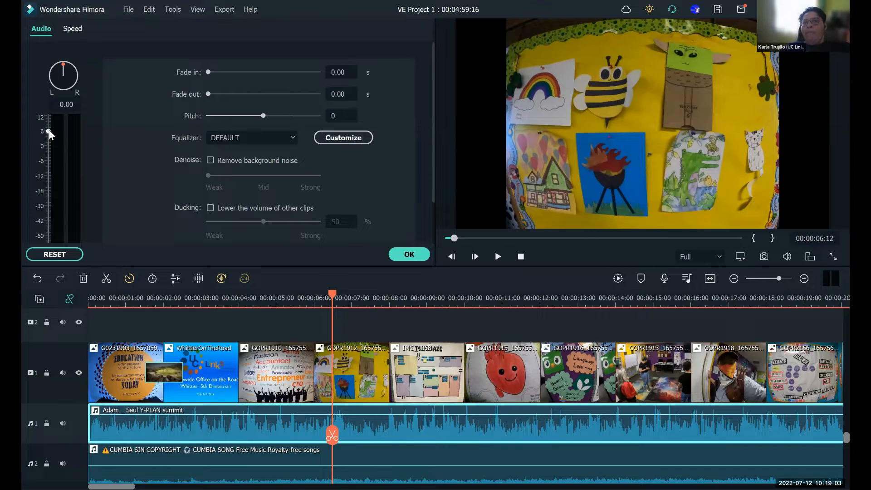
{"action": "left_click", "coordinate": [211, 160]}
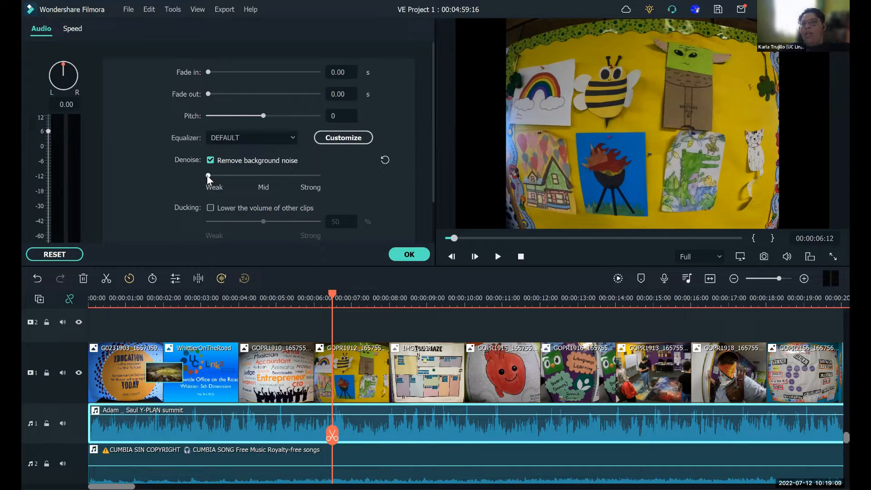
{"action": "left_click", "coordinate": [264, 181]}
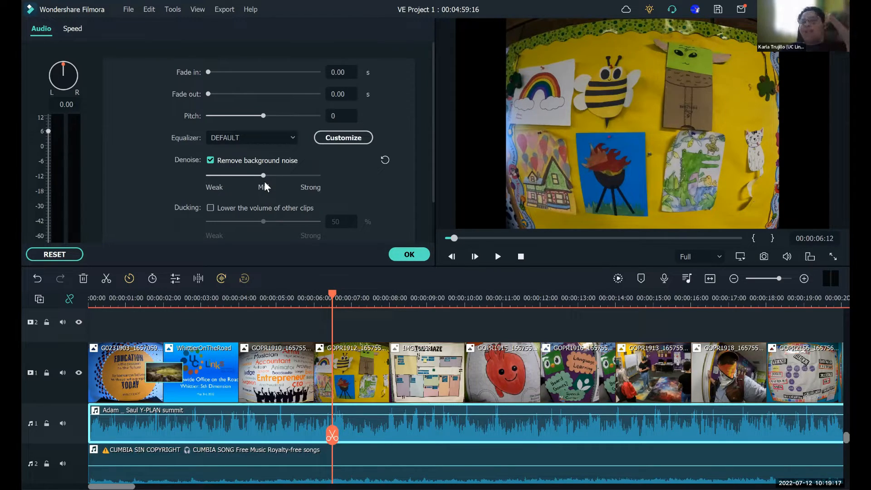
{"action": "left_click", "coordinate": [409, 254]}
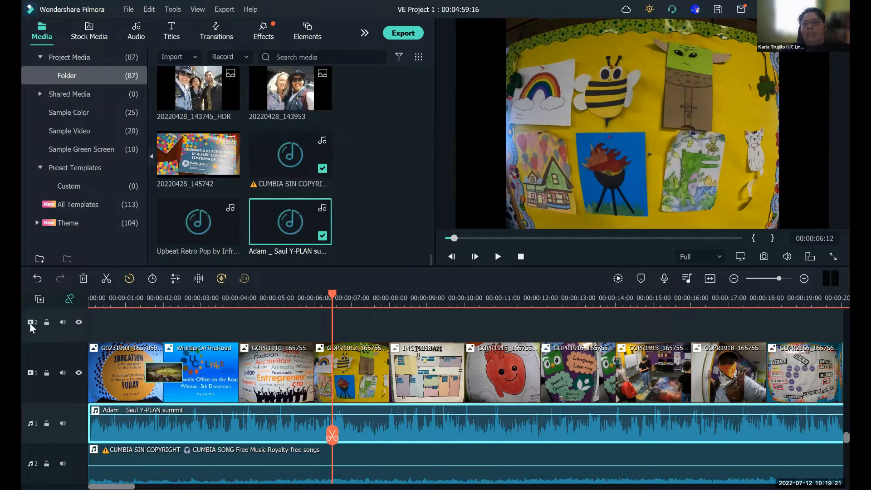
- Play the louder, denoised speech with the cumbia music from the beginning, pausing at about 00:00:08:03
{"action": "key", "text": "Home"}
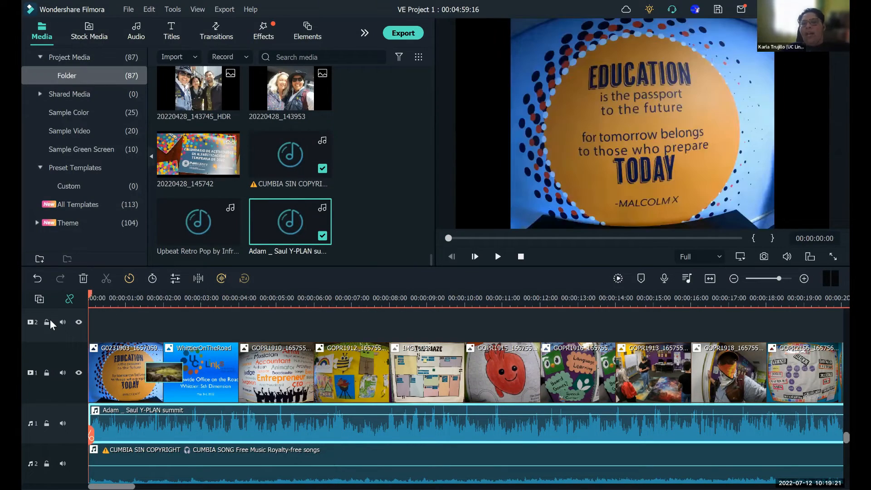
{"action": "left_click", "coordinate": [500, 265]}
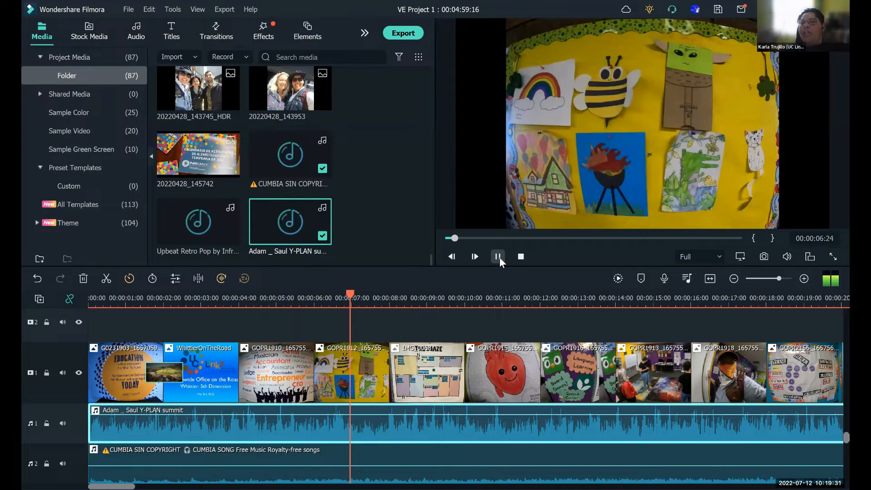
{"action": "left_click", "coordinate": [498, 257]}
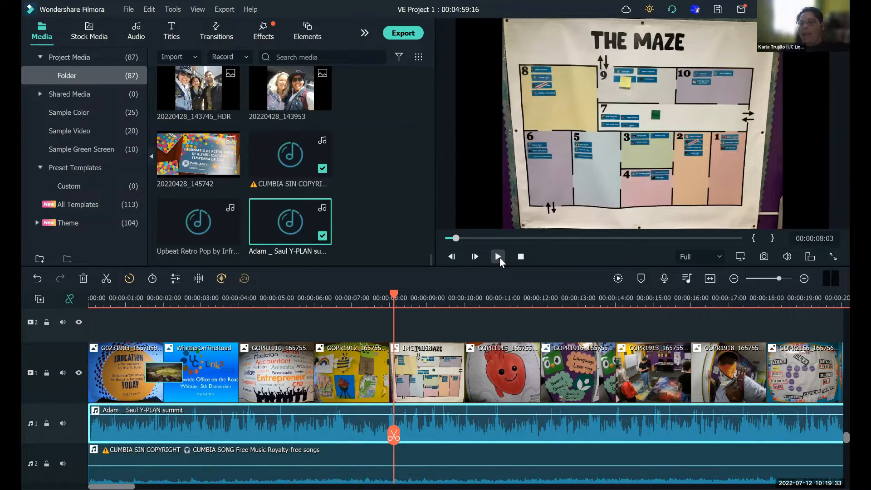
- Raise the volume of the Y-PLAN summit recording on audio track 1 to the maximum 12 dB in its audio settings
{"action": "mouse_move", "coordinate": [349, 410]}
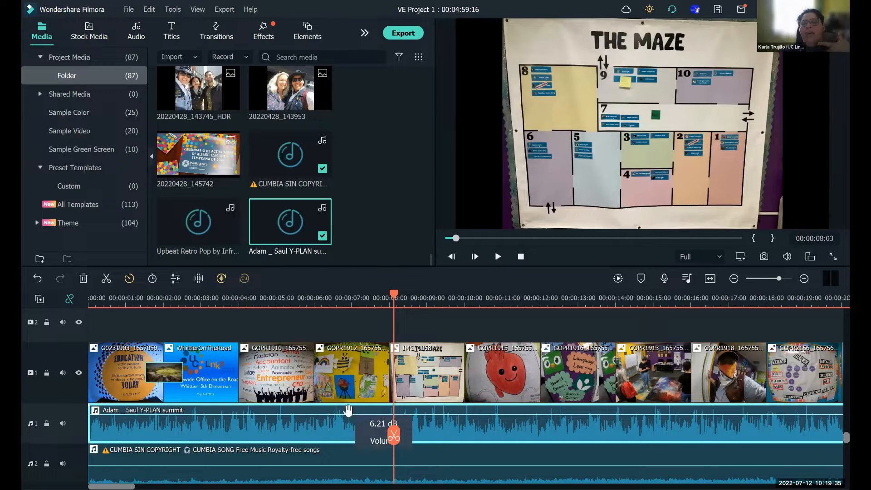
{"action": "right_click", "coordinate": [344, 440]}
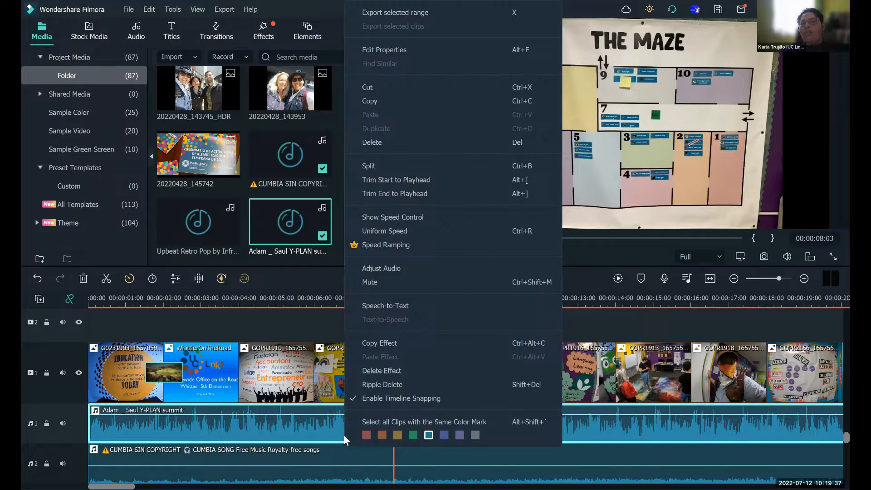
{"action": "left_click", "coordinate": [391, 271]}
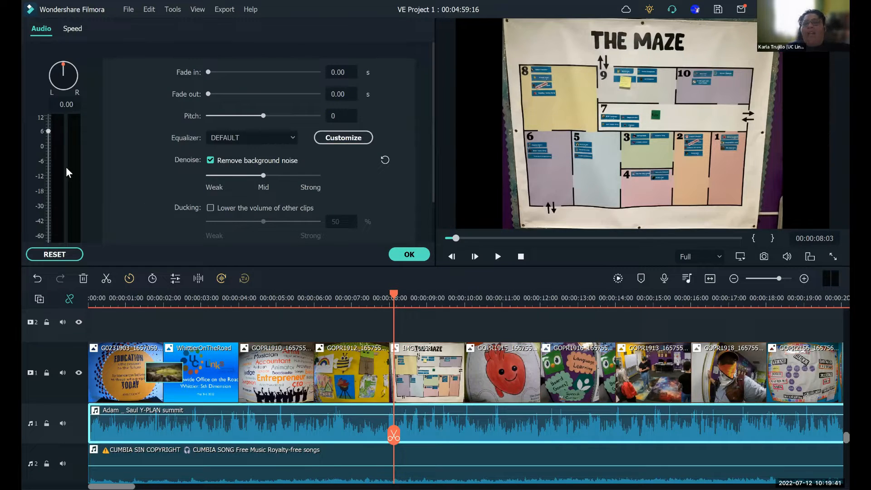
{"action": "left_click_drag", "start_coordinate": [48, 130], "coordinate": [48, 97]}
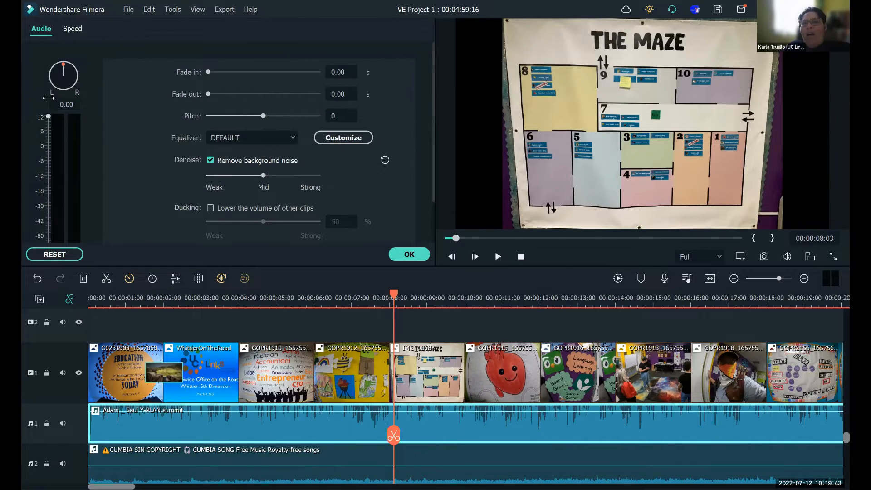
{"action": "left_click", "coordinate": [410, 255]}
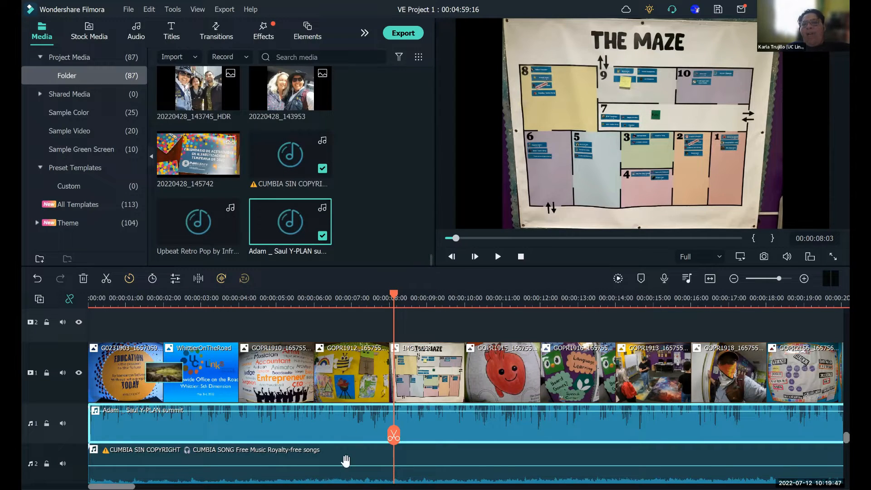
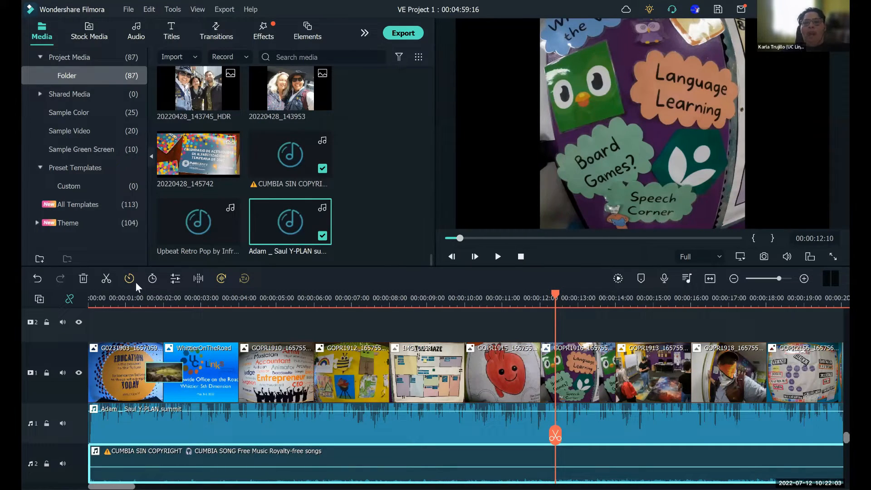
- Delete the cumbia music from audio track 2 and move the Y-PLAN summit recording with the playhead to start at 00:00:12:00
{"action": "left_click", "coordinate": [83, 278]}
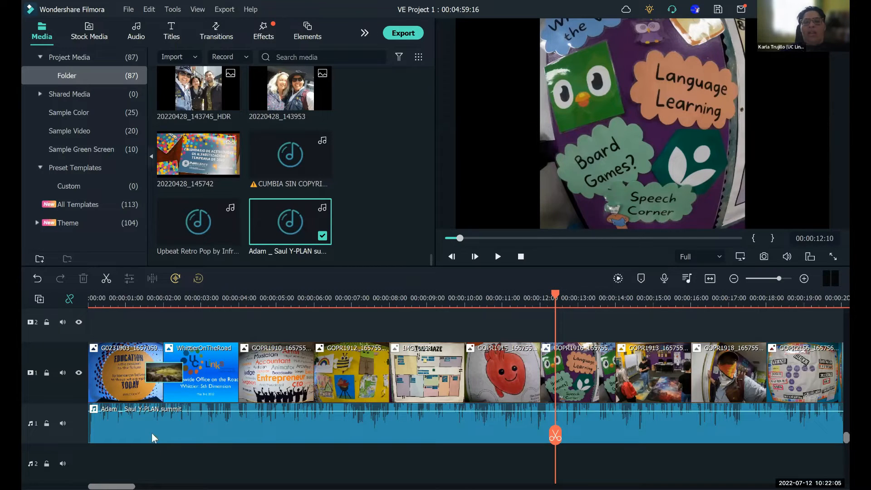
{"action": "left_click", "coordinate": [180, 431]}
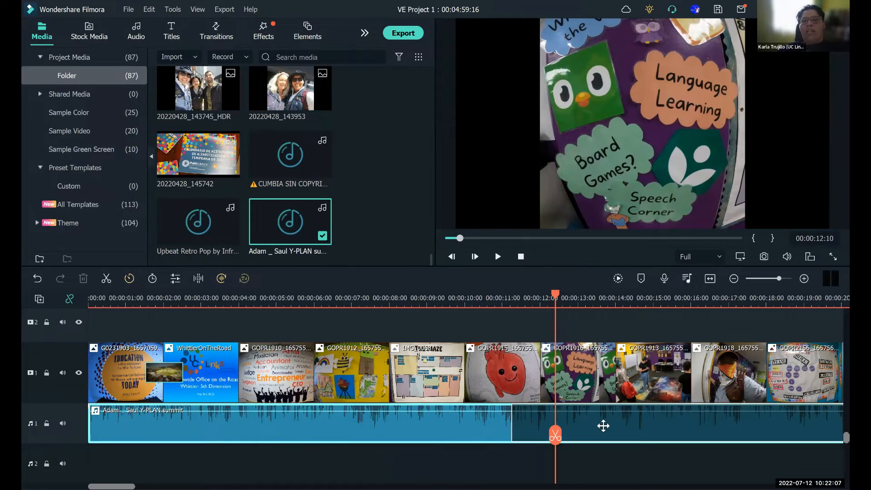
{"action": "left_click_drag", "start_coordinate": [603, 426], "coordinate": [605, 424]}
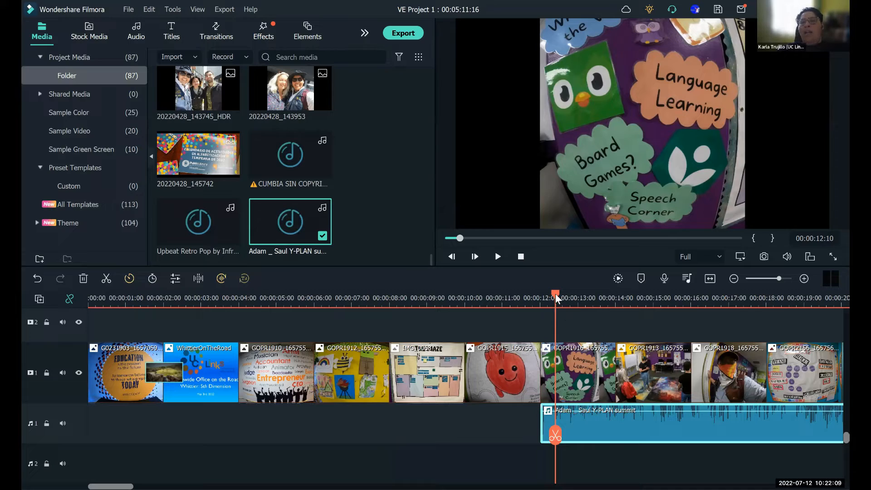
{"action": "mouse_move", "coordinate": [555, 294]}
{"action": "left_mouse_down"}
{"action": "mouse_move", "coordinate": [519, 294]}
{"action": "mouse_move", "coordinate": [540, 299]}
{"action": "left_mouse_up"}
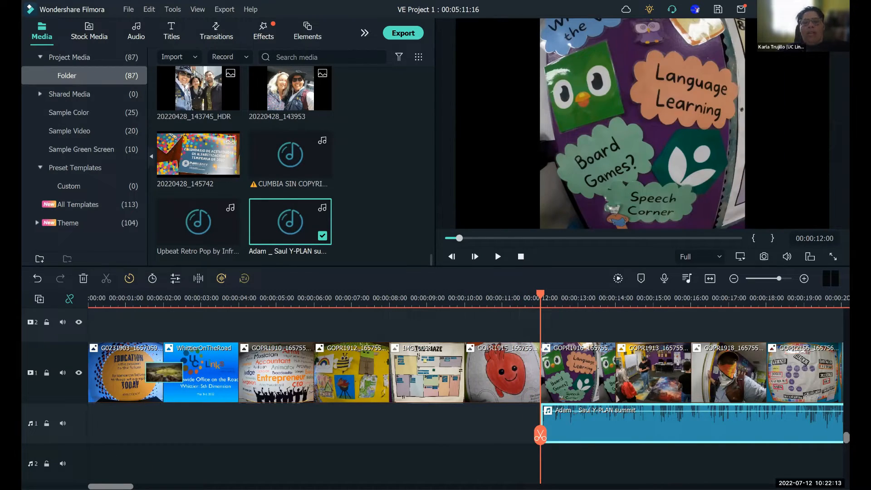
- Shift the Y-PLAN summit recording further along audio track 1 so it starts at about 00:00:28
{"action": "scroll", "coordinate": [238, 440], "scroll_direction": "right", "scroll_amount": 10}
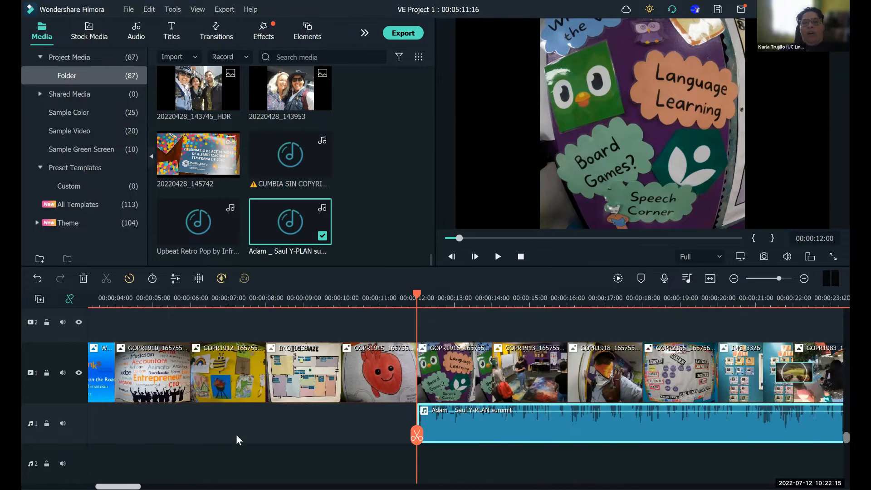
{"action": "scroll", "coordinate": [832, 443], "scroll_direction": "right", "scroll_amount": 1}
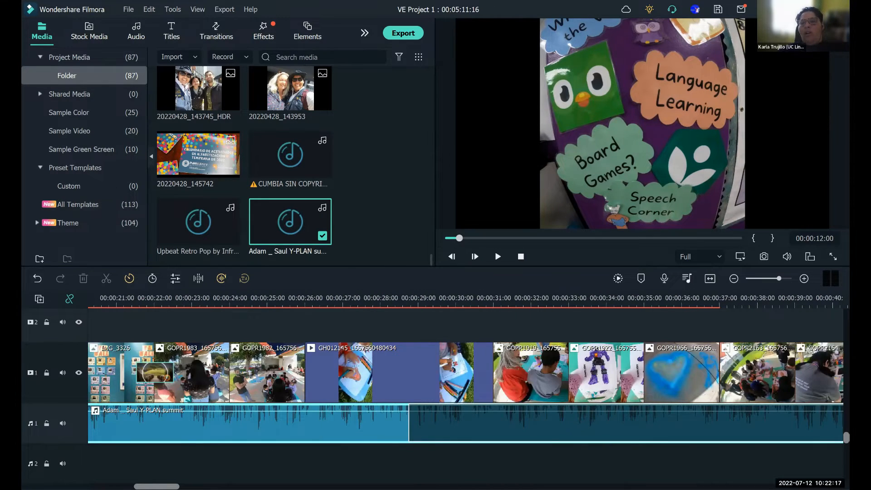
{"action": "left_click_drag", "start_coordinate": [838, 423], "coordinate": [748, 423]}
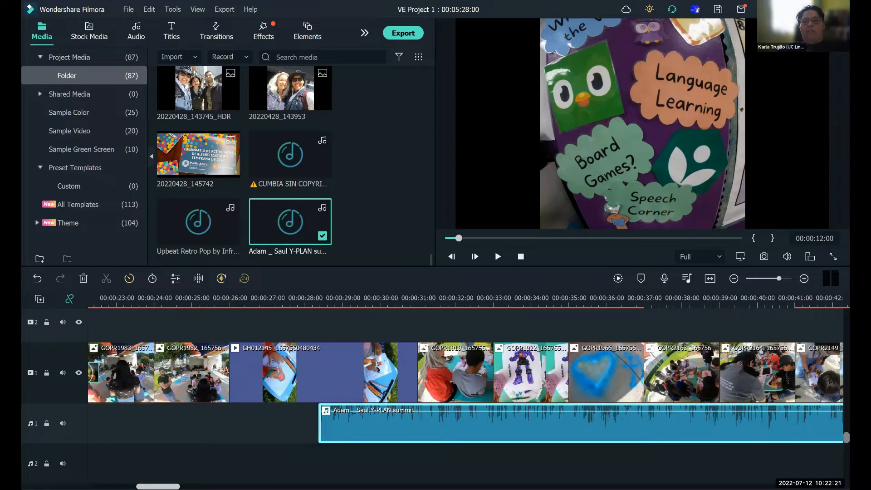
{"action": "mouse_move", "coordinate": [158, 487]}
{"action": "left_mouse_down"}
{"action": "mouse_move", "coordinate": [172, 486]}
{"action": "mouse_move", "coordinate": [158, 486]}
{"action": "left_mouse_up"}
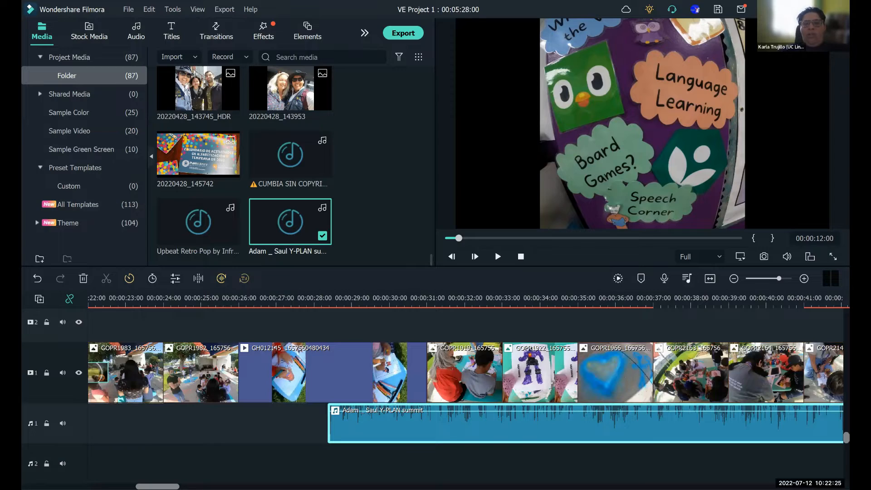
- Move the Y-PLAN summit recording along audio track 1 to start at about 00:01:51, with the whole slideshow in view
{"action": "left_click_drag", "start_coordinate": [779, 278], "coordinate": [771, 278]}
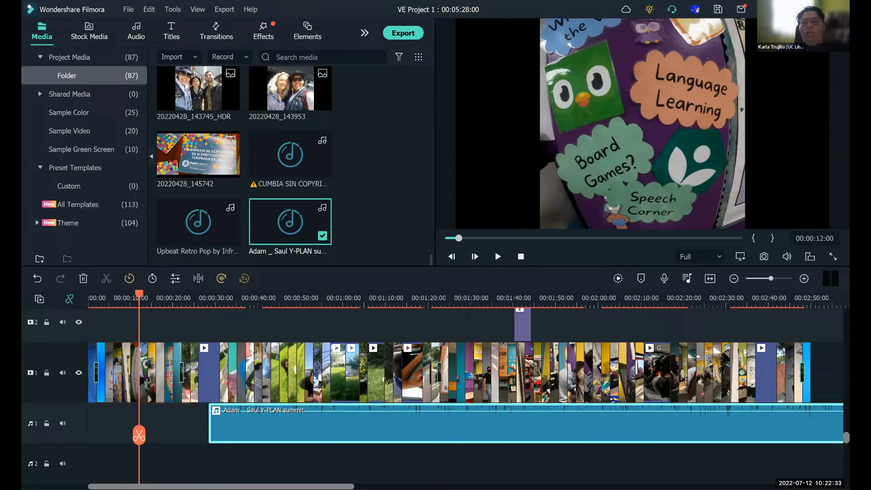
{"action": "key", "text": "ctrl+minus"}
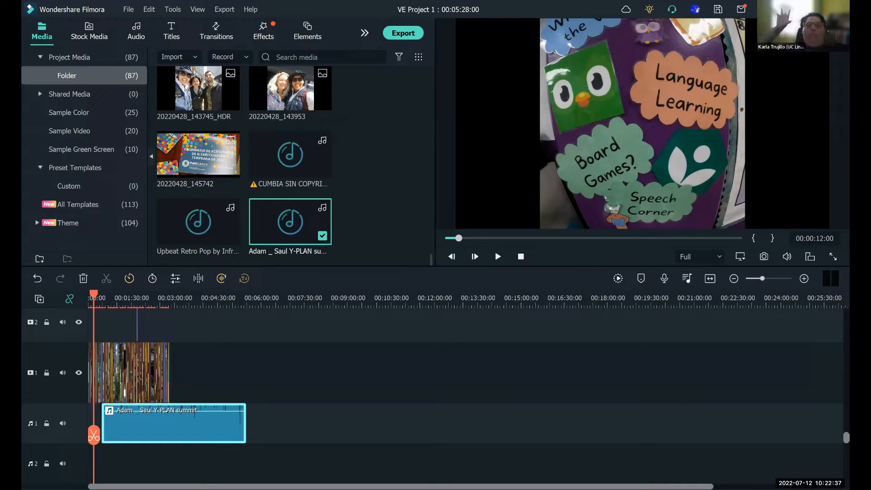
{"action": "key", "text": "ctrl+plus"}
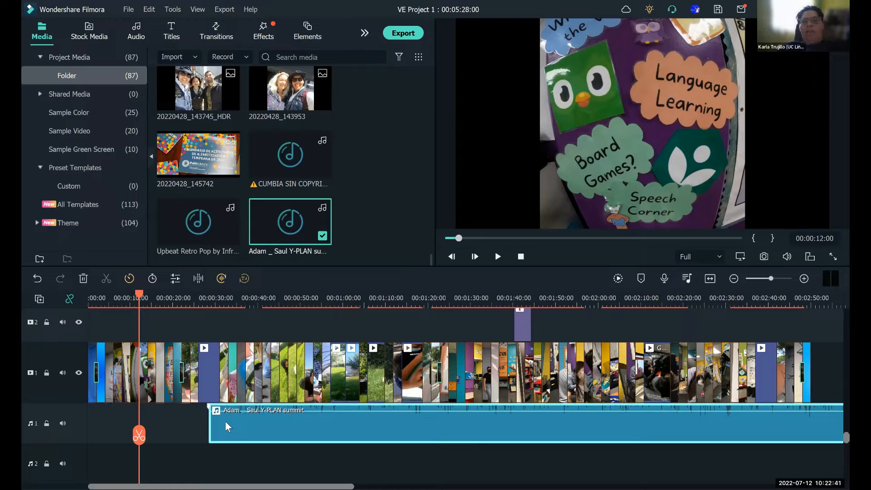
{"action": "mouse_move", "coordinate": [224, 428]}
{"action": "left_mouse_down"}
{"action": "mouse_move", "coordinate": [367, 448]}
{"action": "mouse_move", "coordinate": [492, 426]}
{"action": "mouse_move", "coordinate": [577, 432]}
{"action": "left_mouse_up"}
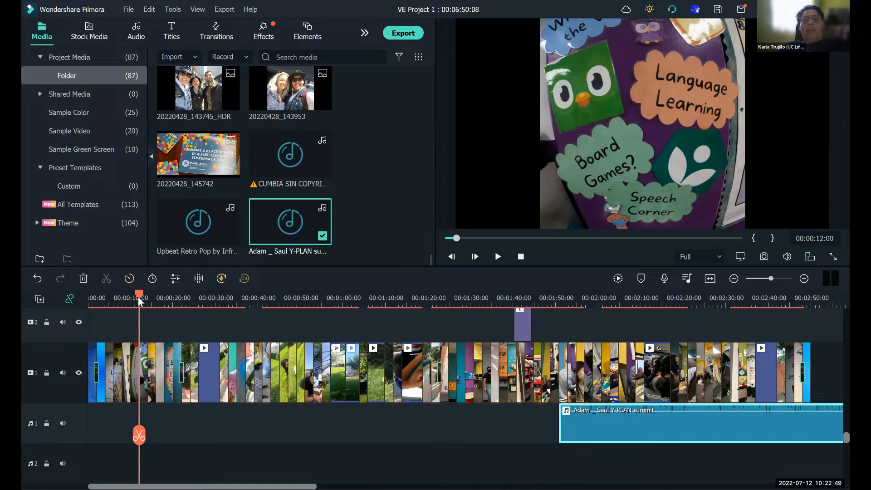
- Shift the speech recording to start at about 00:01:57 and play from 00:01:49:01, pausing at about 00:02:07:18
{"action": "left_click_drag", "start_coordinate": [141, 297], "coordinate": [552, 379]}
{"action": "left_click_drag", "start_coordinate": [587, 434], "coordinate": [613, 433]}
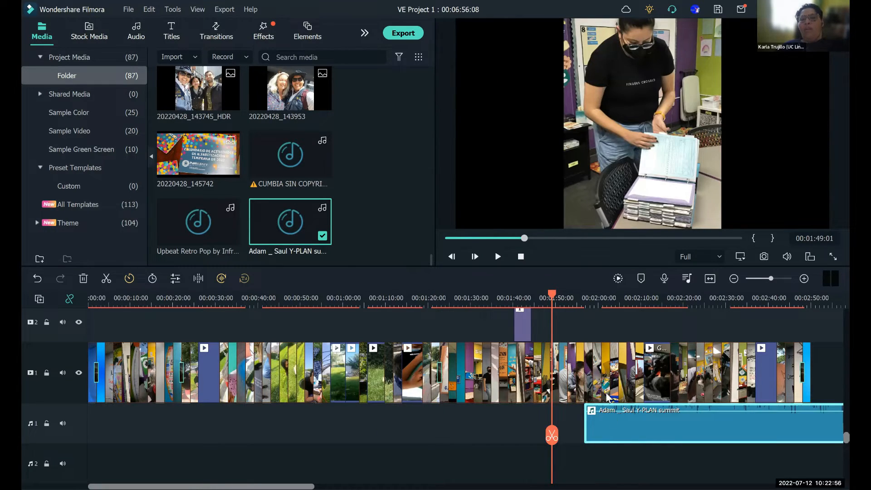
{"action": "left_click", "coordinate": [498, 256]}
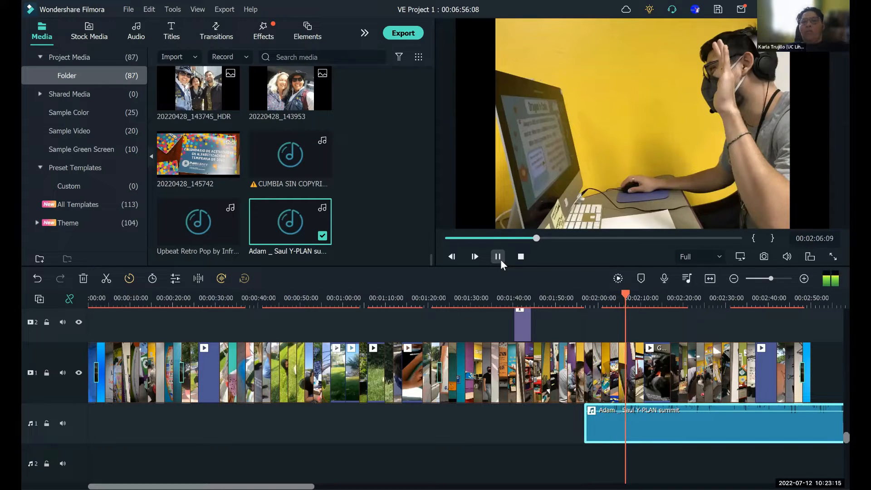
{"action": "left_click", "coordinate": [500, 258]}
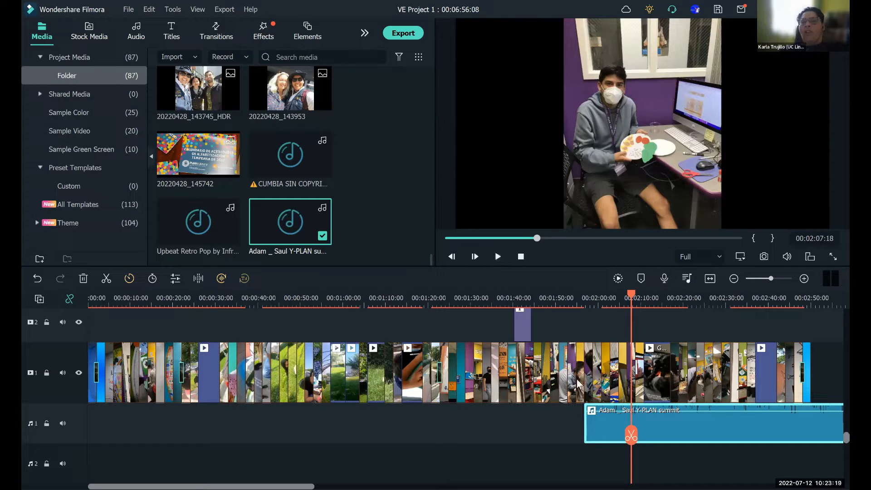
- Move the speech recording back to start at about 00:01:51 and play it from 00:01:51:02, pausing at 00:02:02:04
{"action": "left_click_drag", "start_coordinate": [596, 420], "coordinate": [565, 425]}
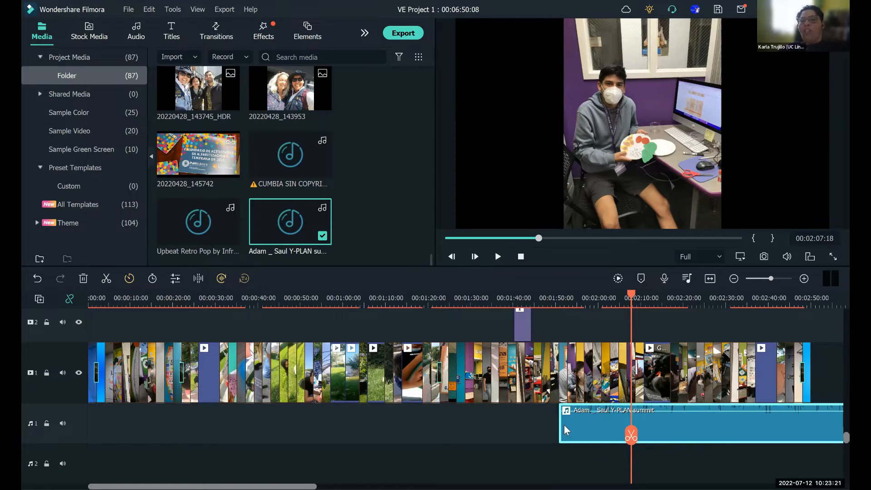
{"action": "left_click_drag", "start_coordinate": [628, 295], "coordinate": [561, 311]}
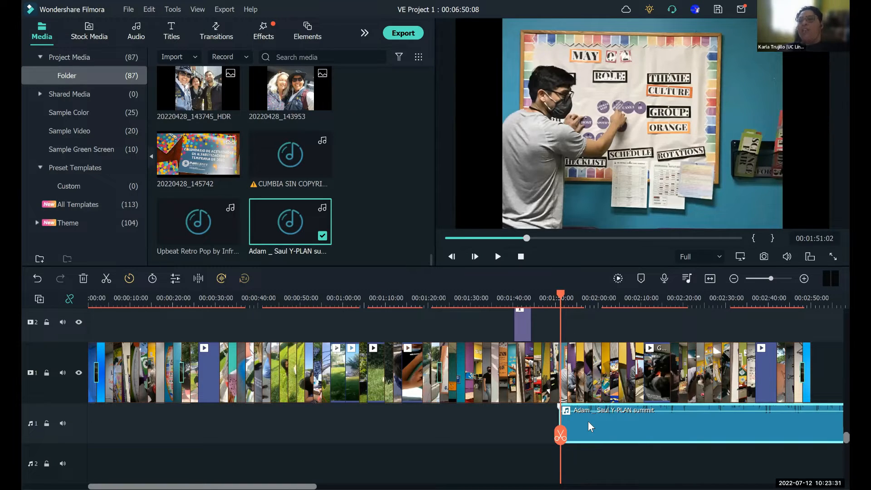
{"action": "left_click", "coordinate": [498, 256]}
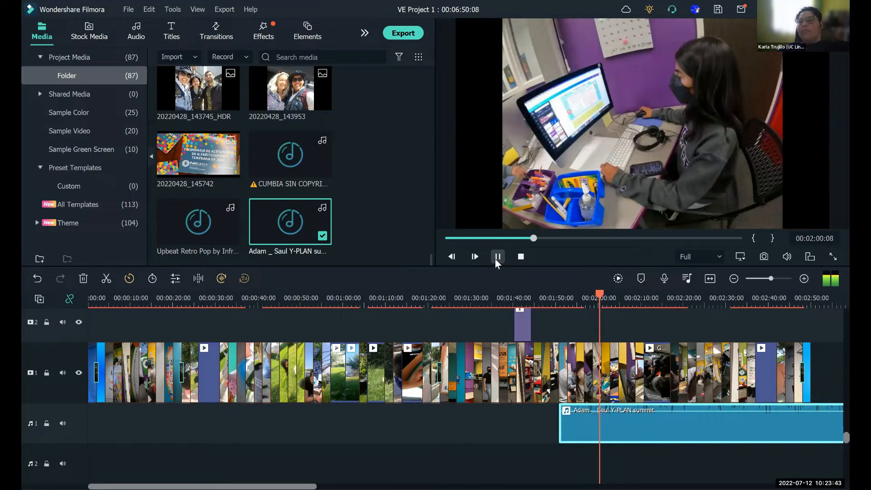
{"action": "left_click", "coordinate": [496, 259]}
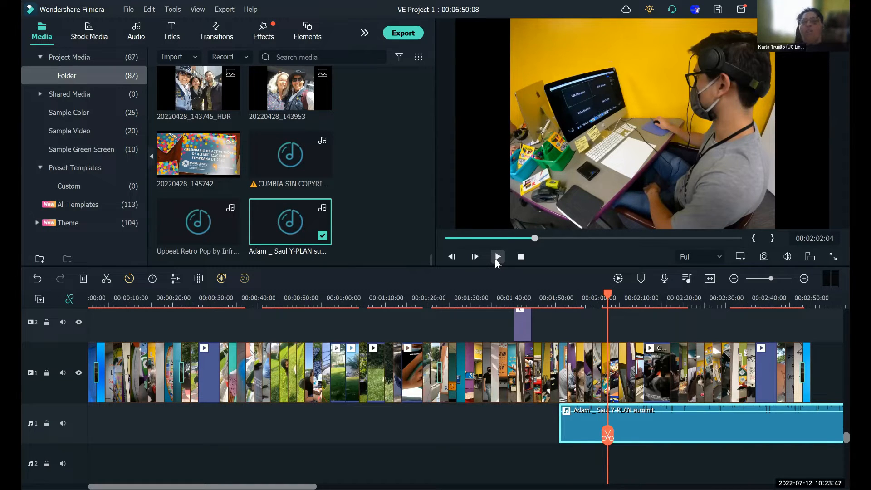
- Split the speech recording at 00:02:02:04 and delete the part before the cut
{"action": "left_click", "coordinate": [608, 436]}
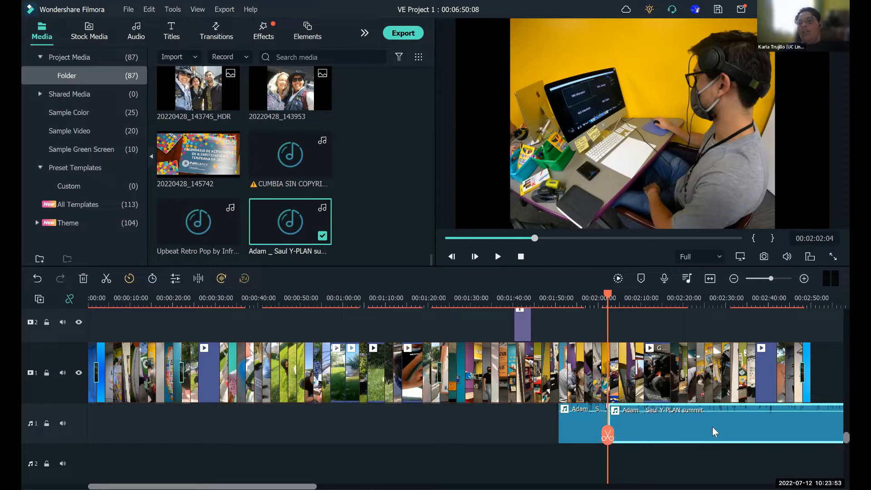
{"action": "left_click", "coordinate": [586, 428]}
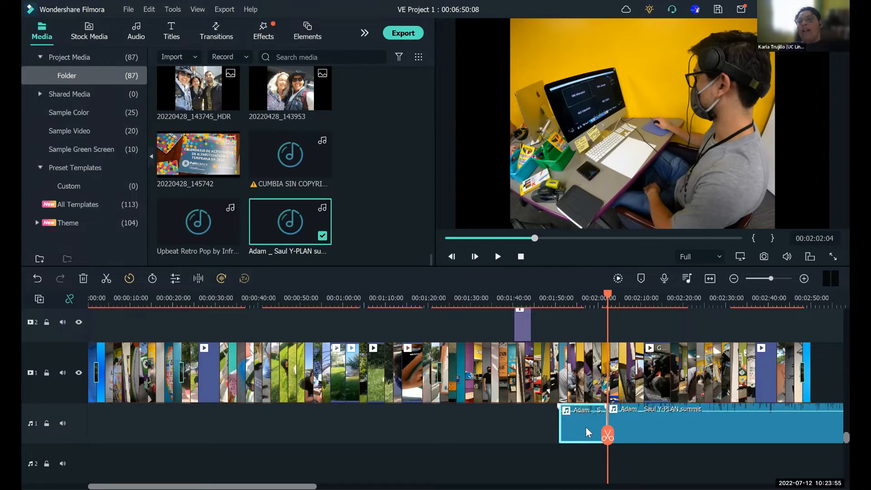
{"action": "right_click", "coordinate": [586, 427]}
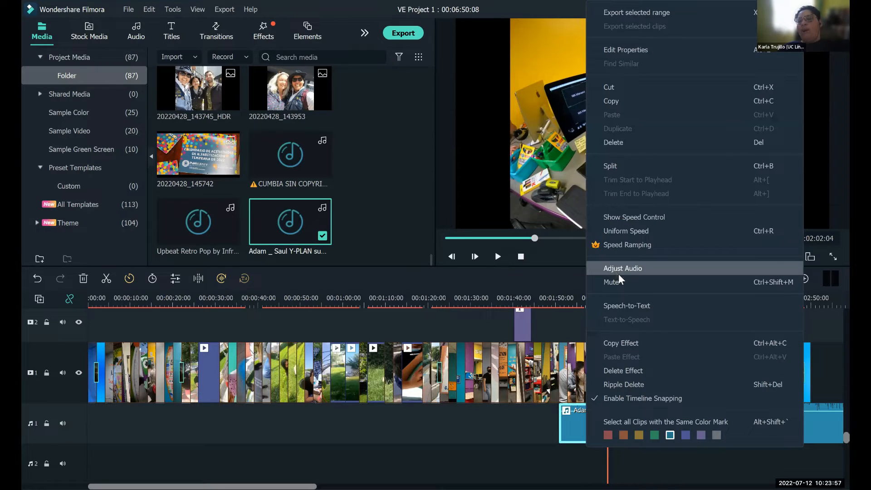
{"action": "left_click", "coordinate": [625, 143]}
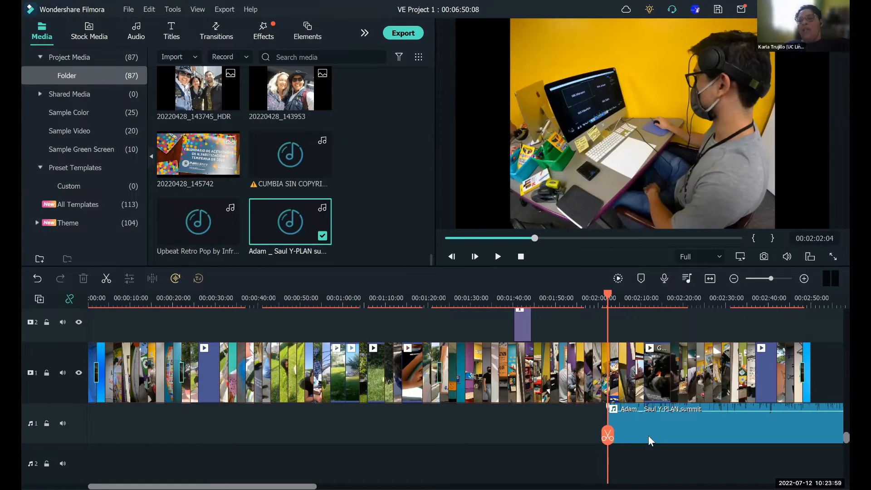
- Move the remaining speech to start at about 00:01:57 and play from 00:01:56:09, pausing at 00:02:01:12
{"action": "left_click_drag", "start_coordinate": [621, 437], "coordinate": [597, 437]}
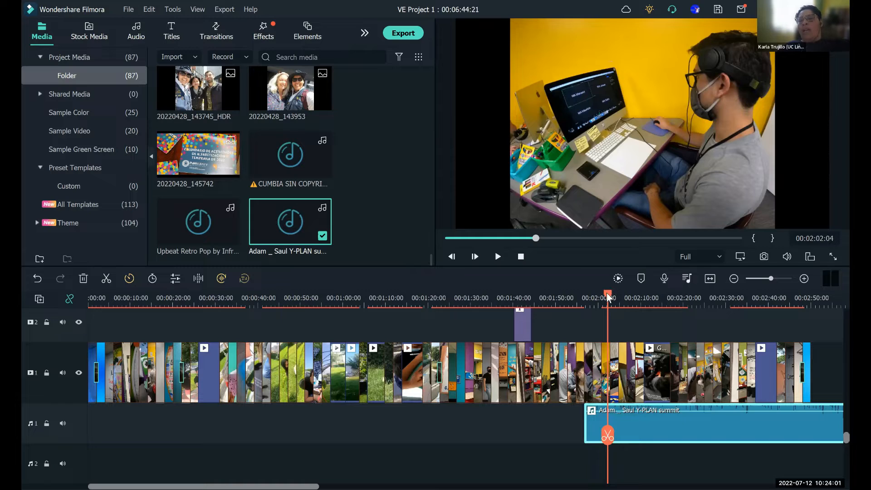
{"action": "left_click", "coordinate": [582, 300]}
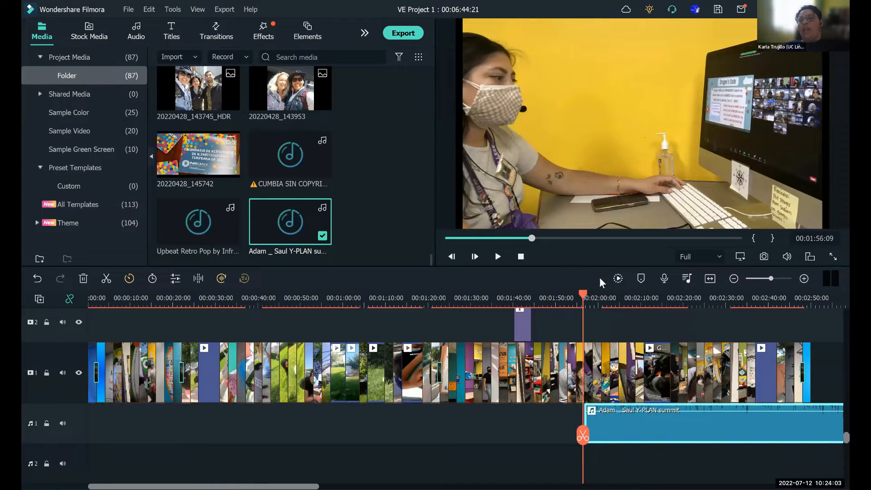
{"action": "left_click", "coordinate": [498, 256]}
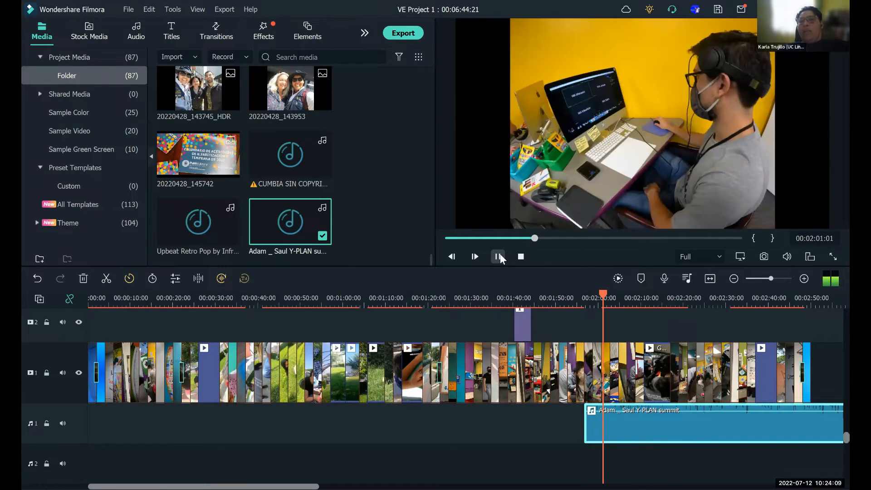
{"action": "left_click", "coordinate": [499, 256]}
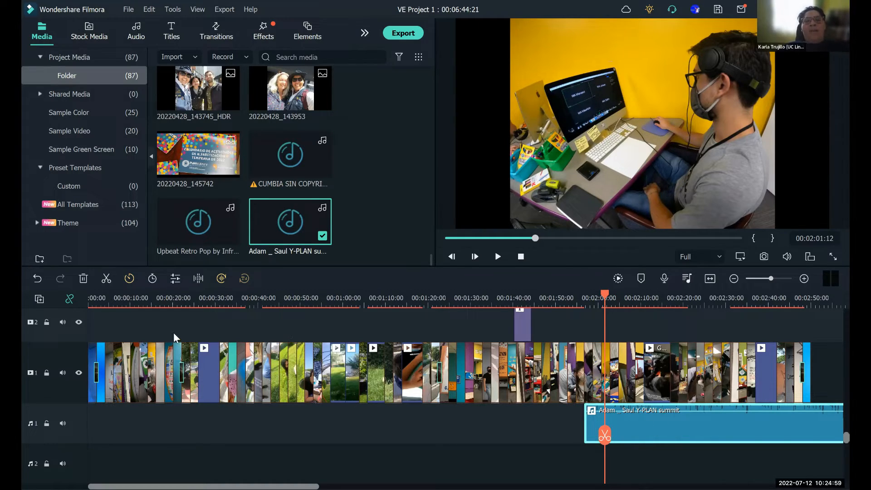
- Undo the last move and deletion, and separate the speech parts to start at about 00:00:18 and 00:01:04
{"action": "left_click", "coordinate": [36, 279]}
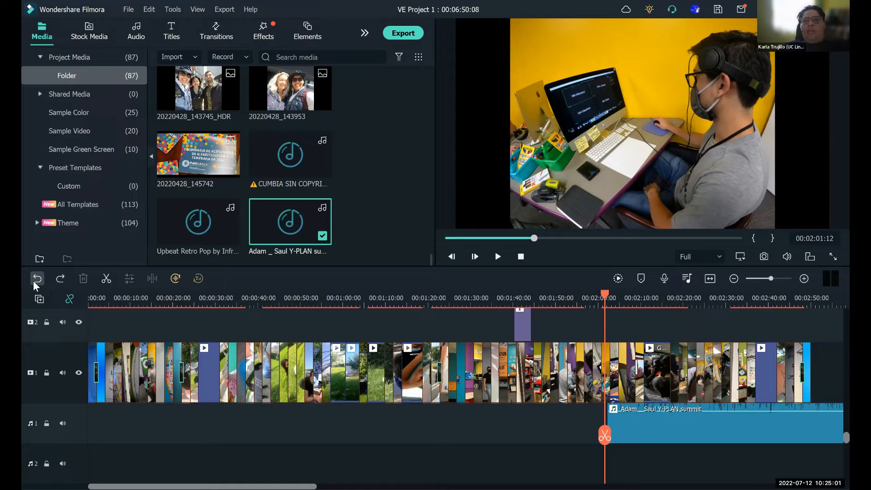
{"action": "left_click", "coordinate": [37, 279]}
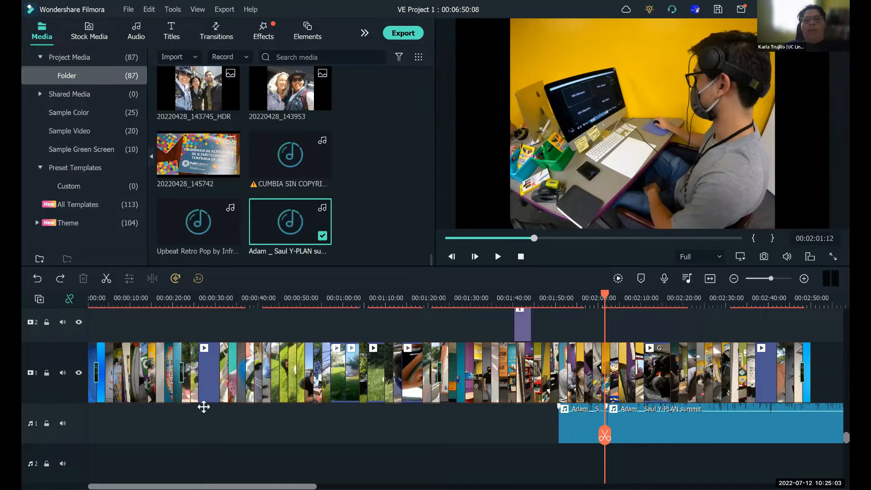
{"action": "left_click_drag", "start_coordinate": [204, 407], "coordinate": [171, 418]}
{"action": "left_click_drag", "start_coordinate": [643, 438], "coordinate": [391, 436]}
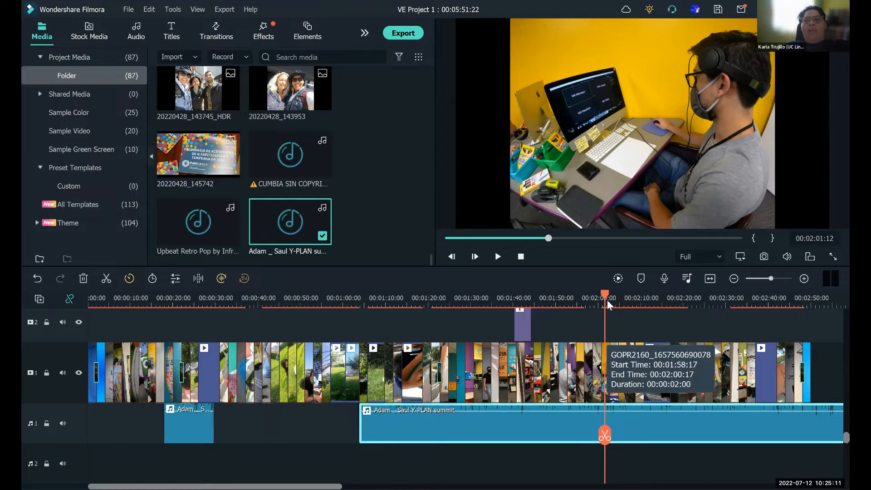
- Play the end of the short speech part from 00:00:26:22, pausing in the gap at 00:00:30:21
{"action": "left_click", "coordinate": [132, 395]}
{"action": "left_click_drag", "start_coordinate": [158, 391], "coordinate": [424, 327]}
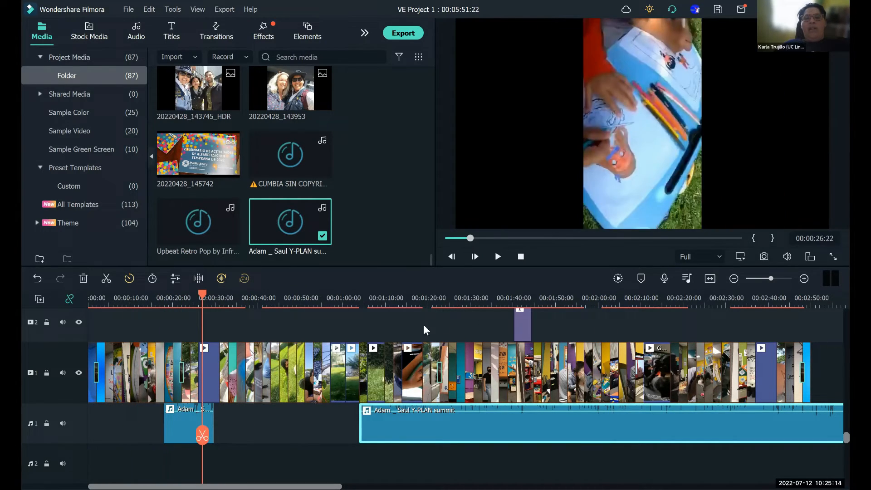
{"action": "left_click", "coordinate": [498, 257]}
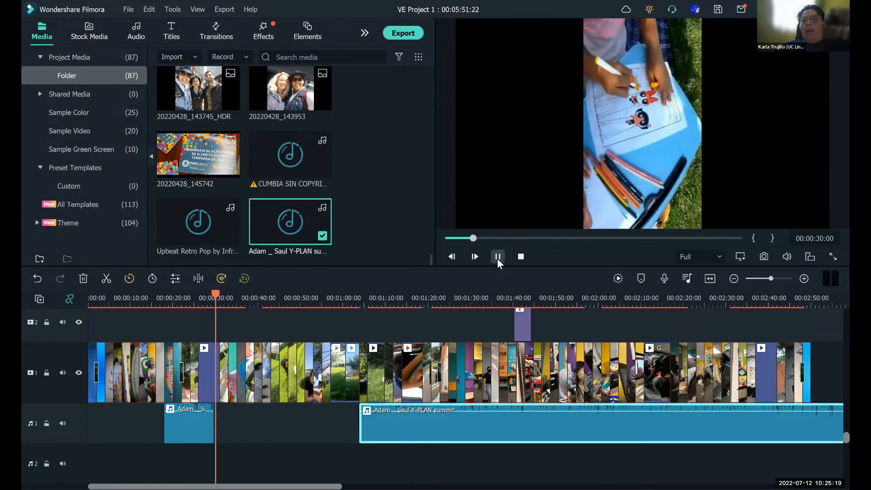
{"action": "left_click", "coordinate": [498, 257]}
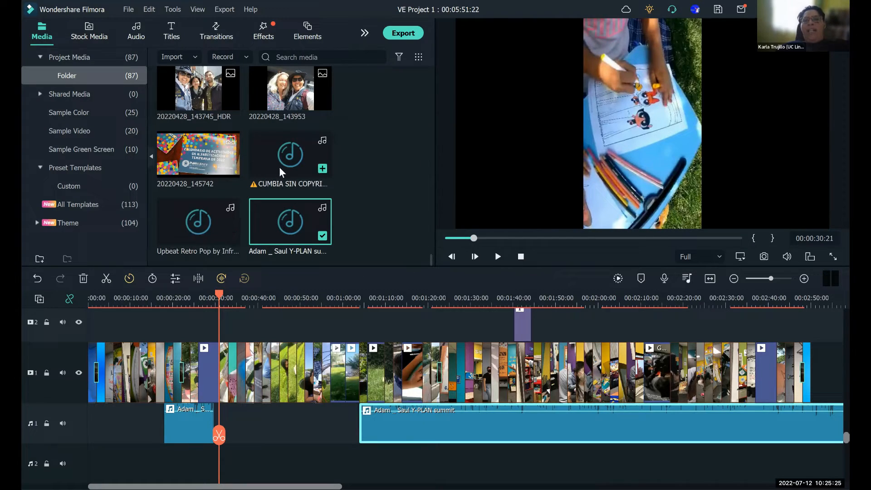
- Add the cumbia music at the start of audio track 2 and set the playhead to 00:00:11:02
{"action": "left_click", "coordinate": [287, 158]}
{"action": "left_click_drag", "start_coordinate": [288, 158], "coordinate": [70, 421]}
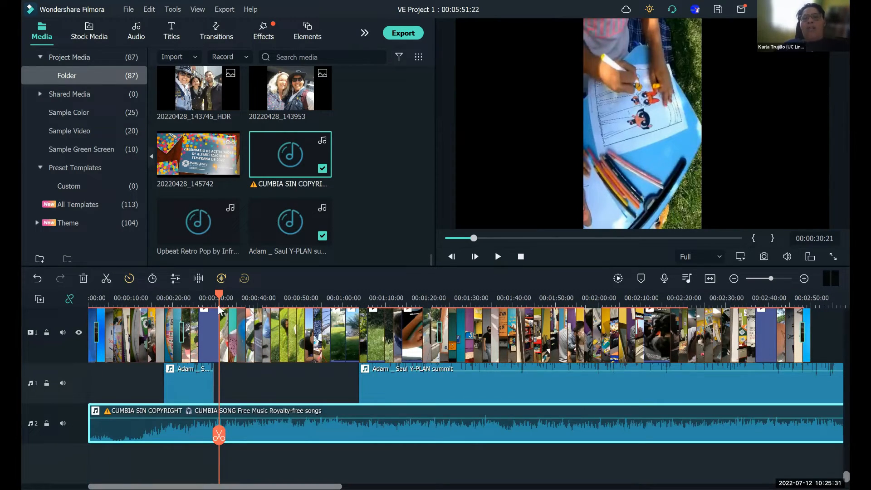
{"action": "left_click", "coordinate": [135, 305]}
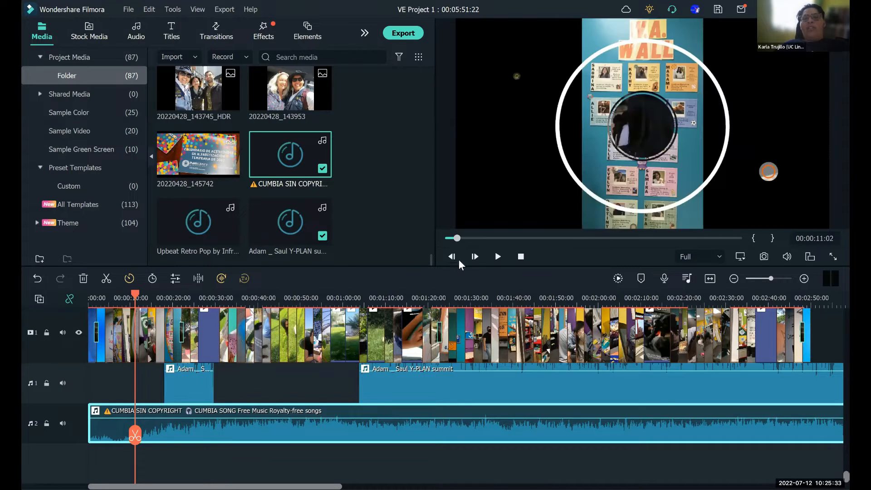
- Play from 00:00:11:02, pausing at 00:00:18:18, and lower the cumbia music's volume to about -15.35 dB
{"action": "left_click", "coordinate": [498, 261]}
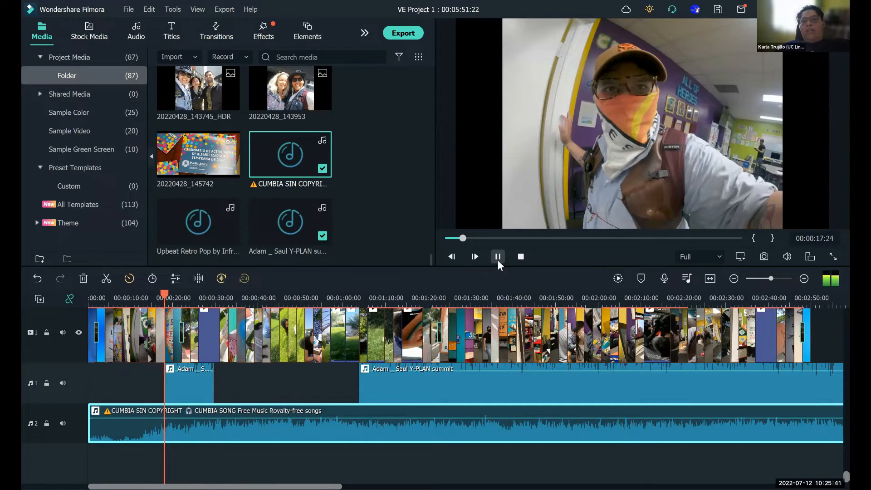
{"action": "left_click", "coordinate": [498, 257]}
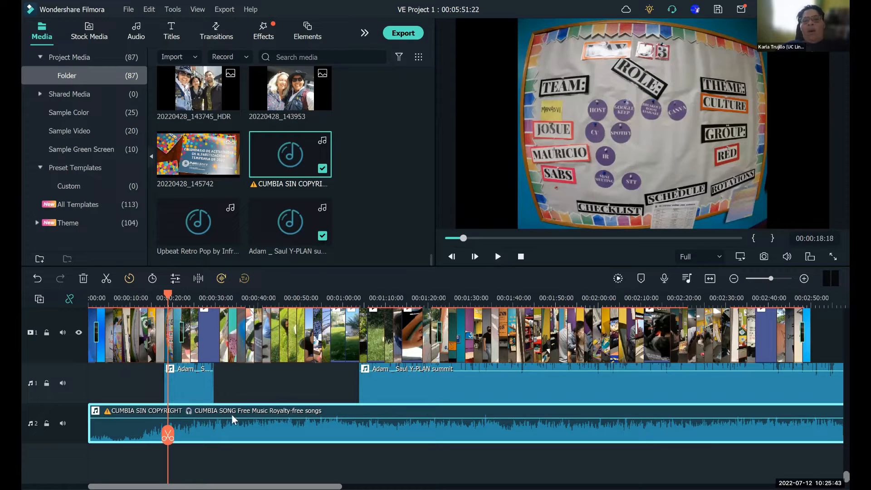
{"action": "right_click", "coordinate": [265, 432]}
{"action": "left_click", "coordinate": [317, 270]}
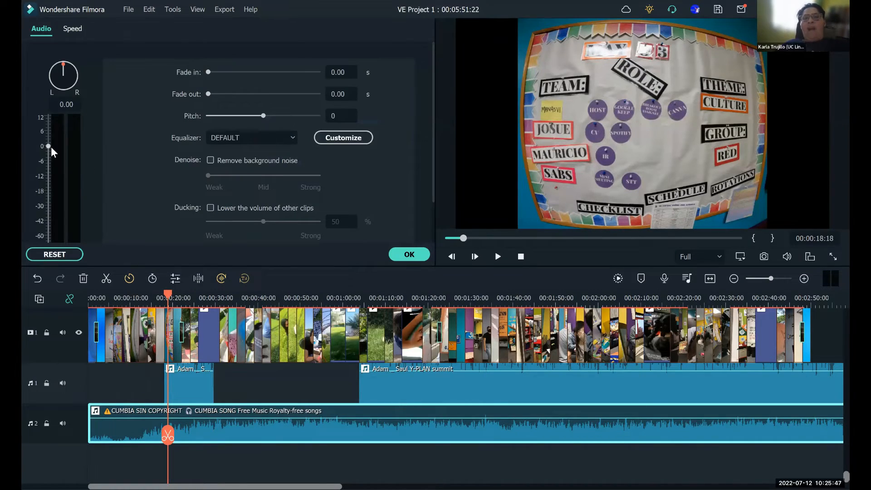
{"action": "left_click_drag", "start_coordinate": [48, 146], "coordinate": [49, 184]}
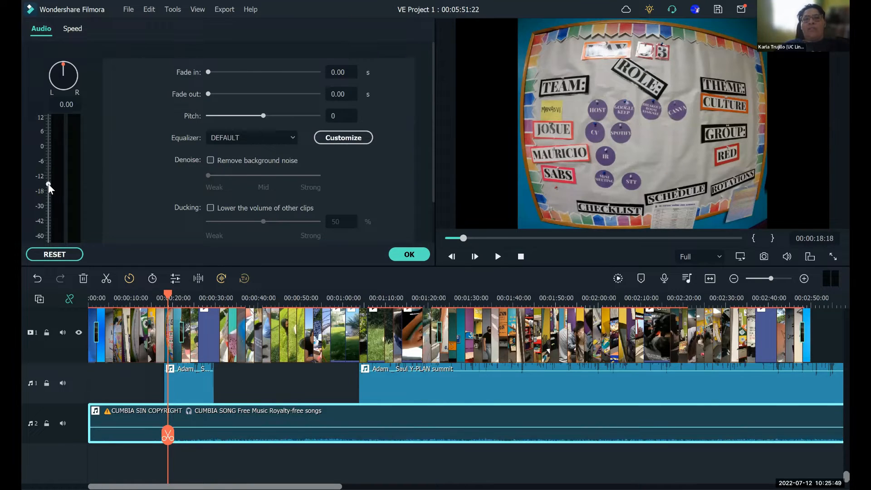
{"action": "left_click", "coordinate": [409, 254]}
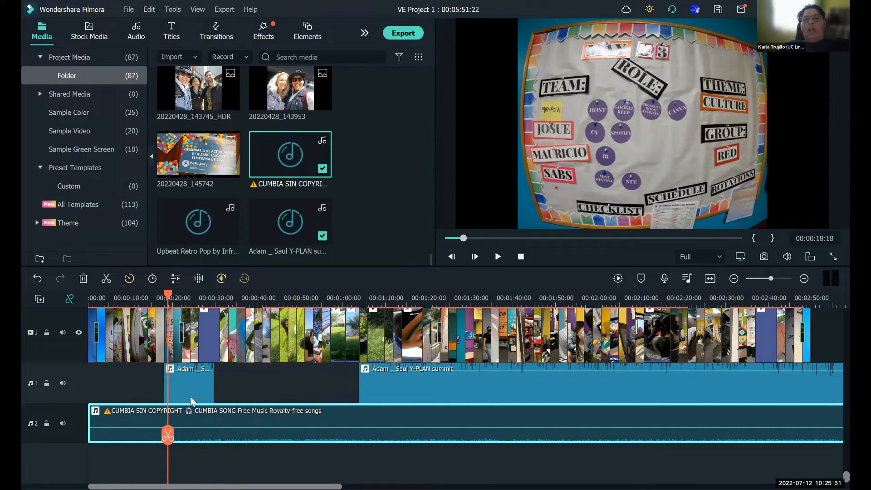
- Split the cumbia music at the start and end of the short speech part, at 00:00:17:21 and 00:00:29:15
{"action": "left_click_drag", "start_coordinate": [167, 295], "coordinate": [163, 326]}
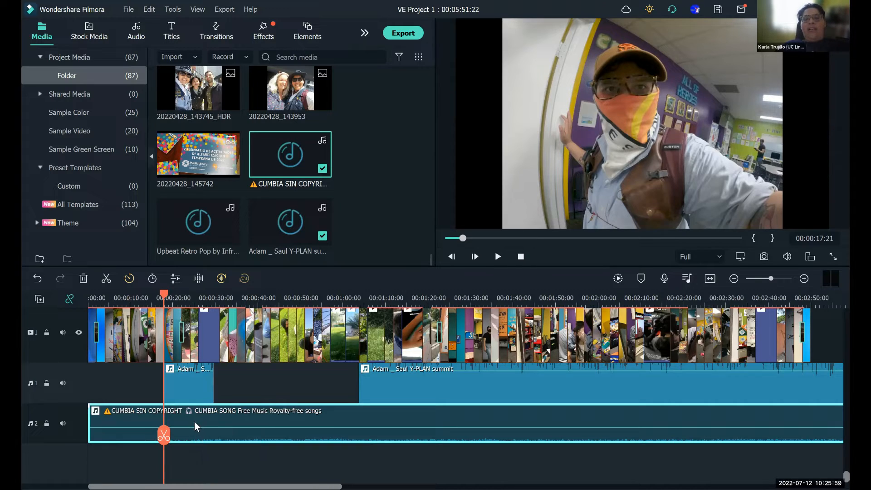
{"action": "left_click", "coordinate": [164, 437]}
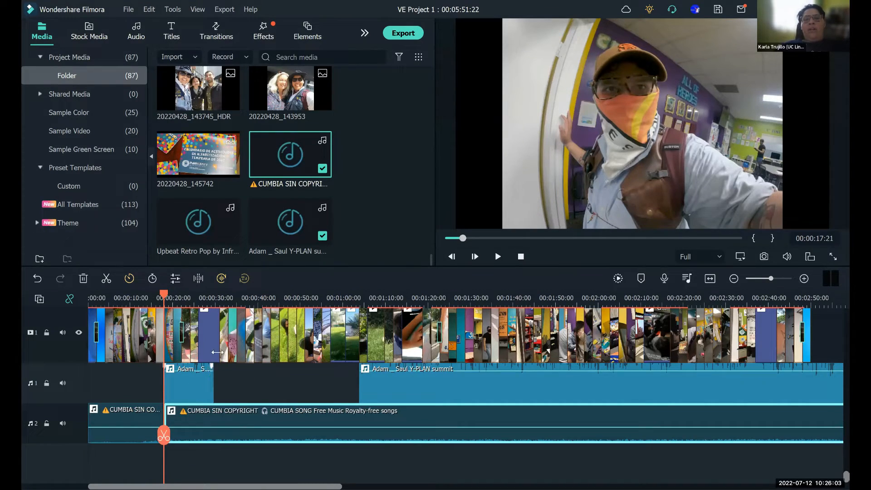
{"action": "left_click", "coordinate": [190, 300]}
{"action": "left_click", "coordinate": [214, 304]}
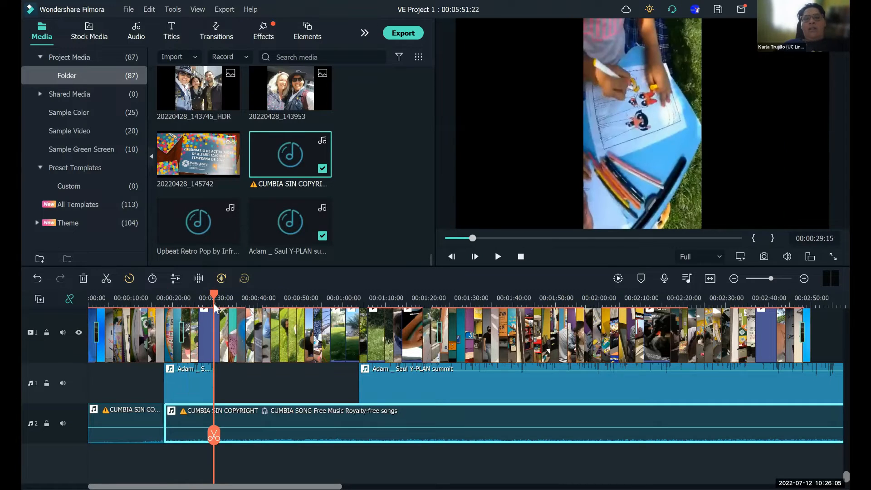
{"action": "left_click", "coordinate": [215, 436]}
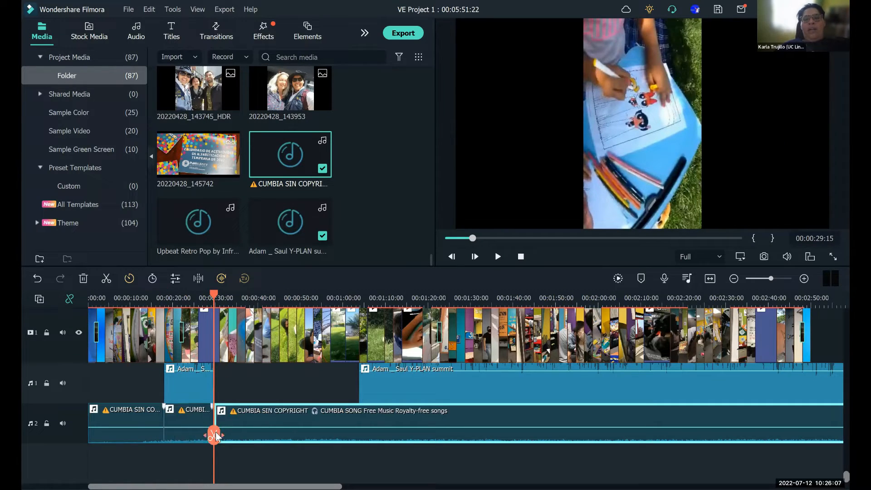
- Delete the music section beneath the short speech part and play from 00:00:12:07, pausing at 00:00:21:12
{"action": "left_click", "coordinate": [197, 415]}
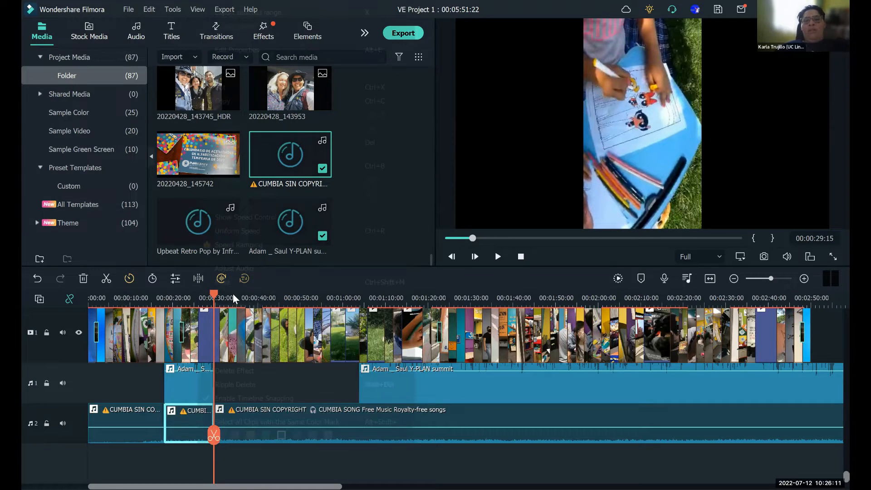
{"action": "right_click", "coordinate": [198, 420]}
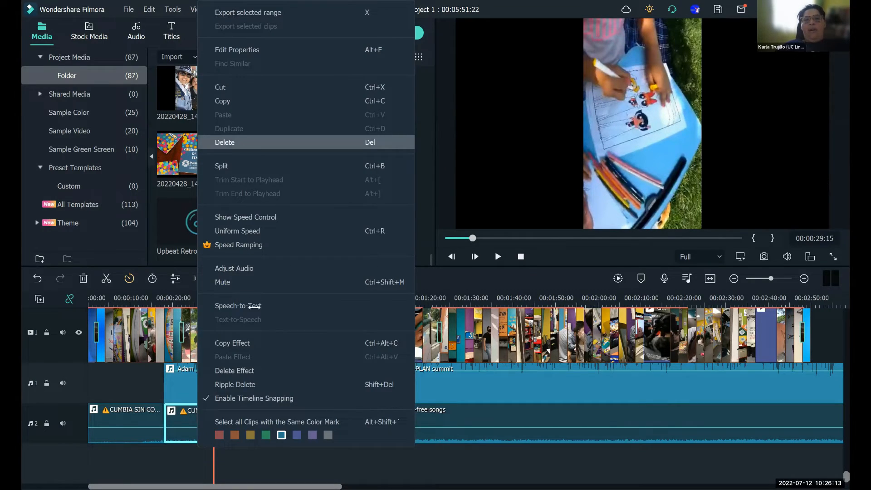
{"action": "left_click", "coordinate": [244, 144]}
{"action": "left_click", "coordinate": [143, 313]}
{"action": "left_click", "coordinate": [140, 312]}
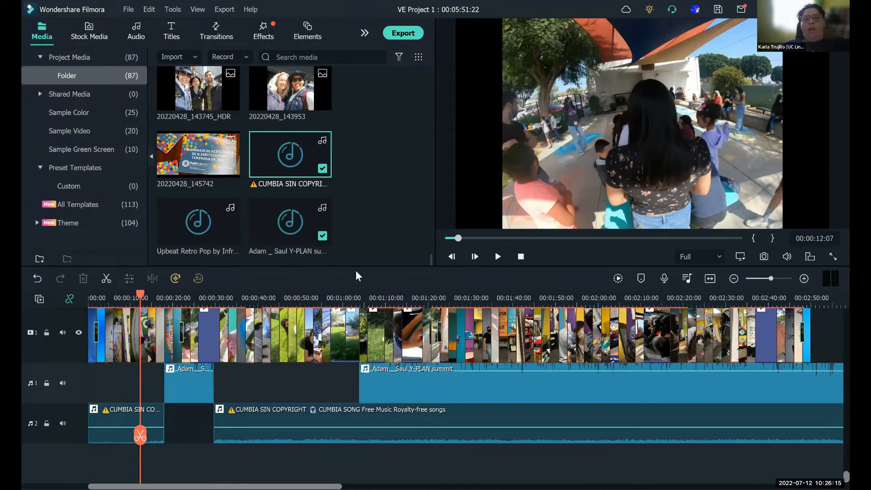
{"action": "left_click", "coordinate": [501, 257]}
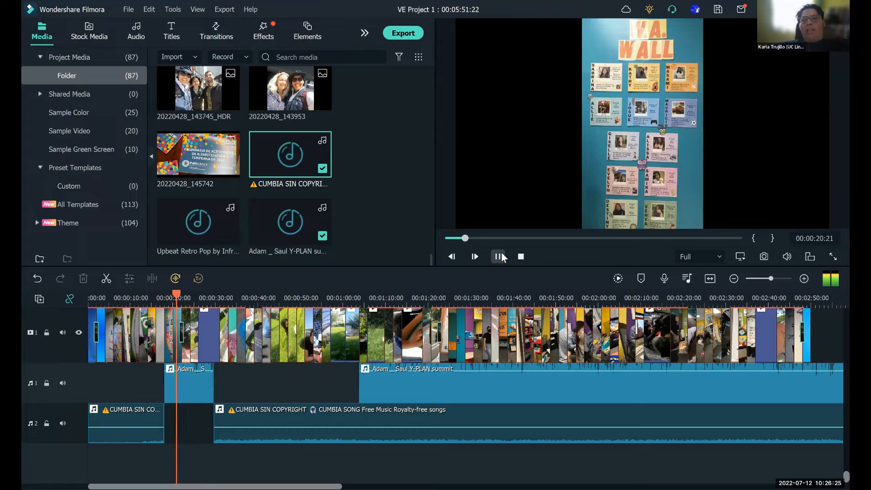
{"action": "left_click", "coordinate": [502, 257]}
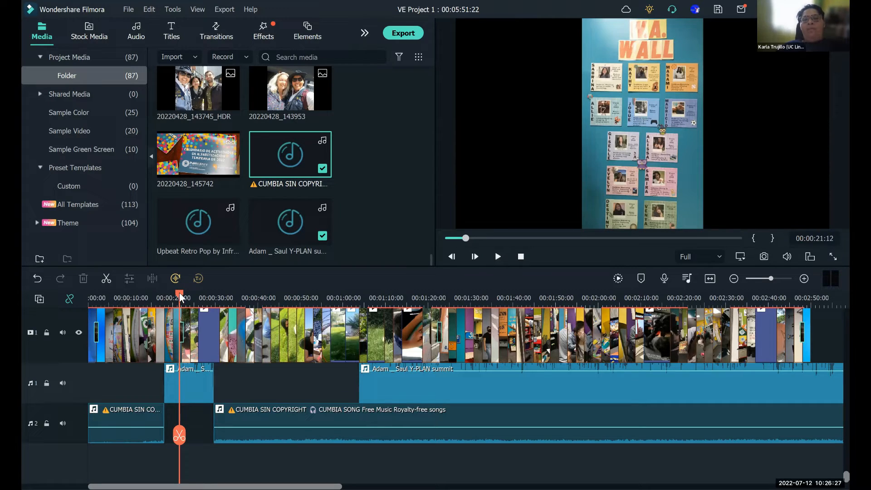
{"action": "left_click", "coordinate": [227, 305]}
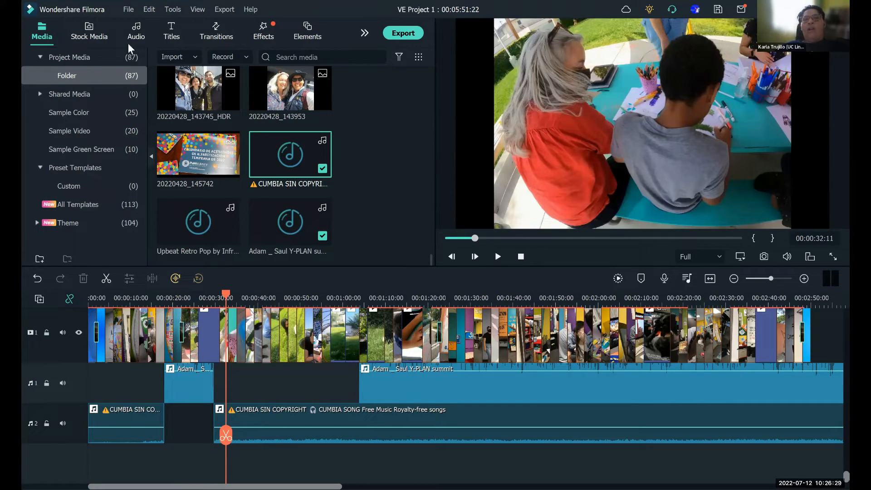
- Undo the deletion of the music section beneath the short speech and lower that section's volume to about -25.21 dB
{"action": "left_click", "coordinate": [38, 280]}
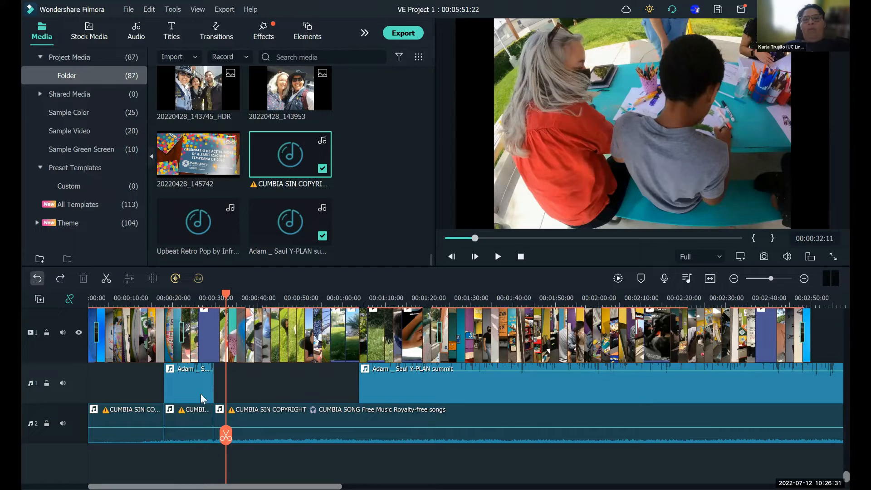
{"action": "left_click", "coordinate": [200, 420]}
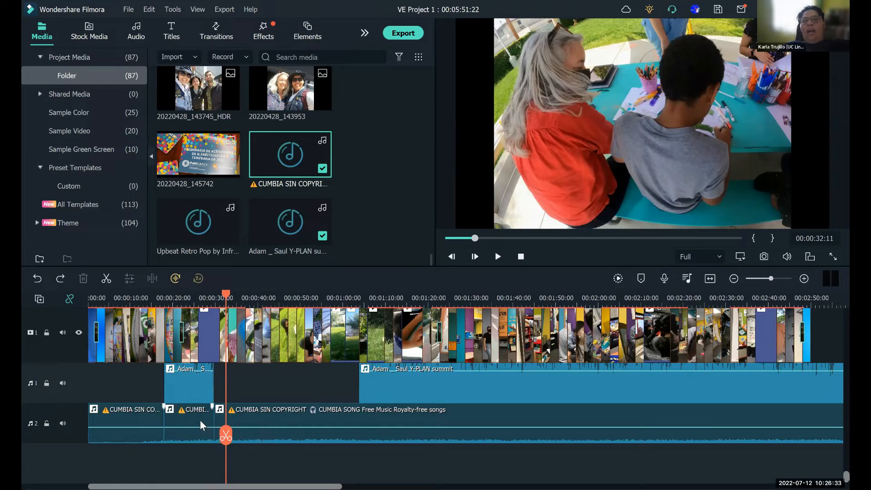
{"action": "left_click", "coordinate": [199, 420]}
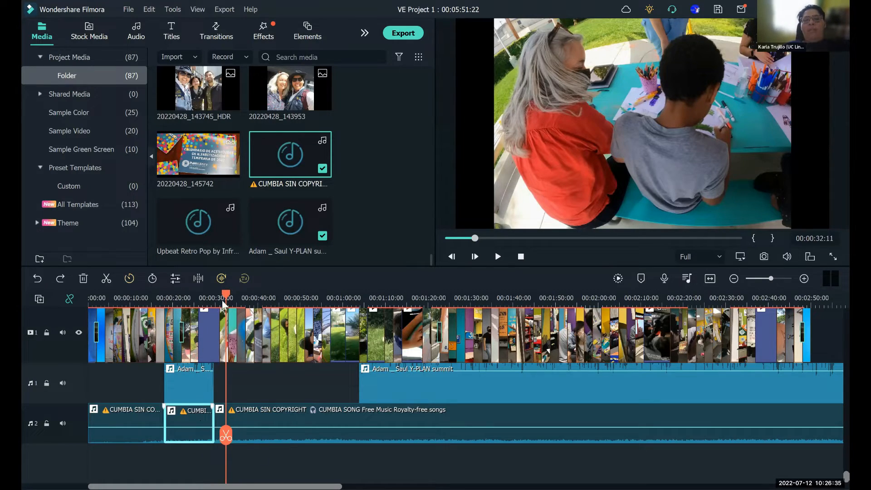
{"action": "right_click", "coordinate": [201, 421]}
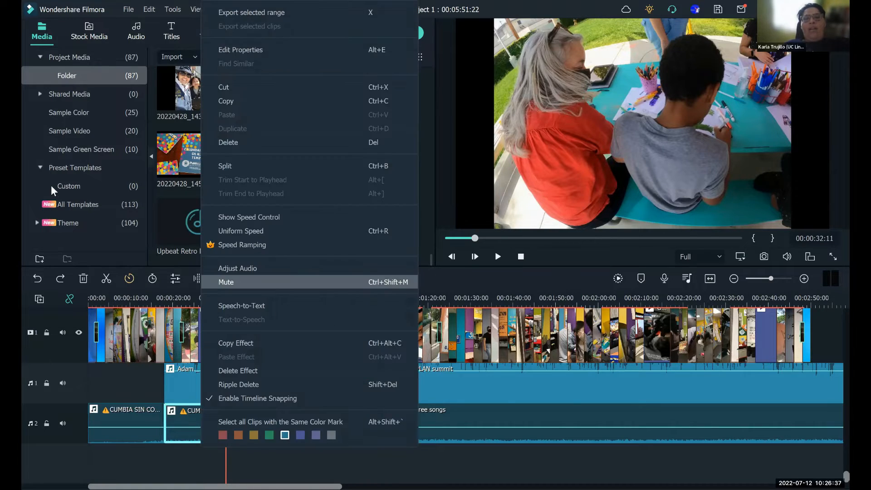
{"action": "key", "text": "Return"}
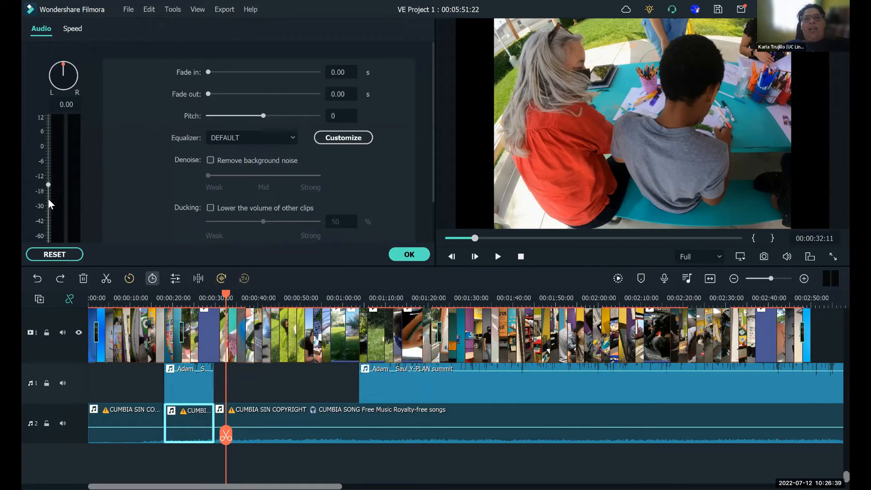
{"action": "left_click", "coordinate": [410, 255]}
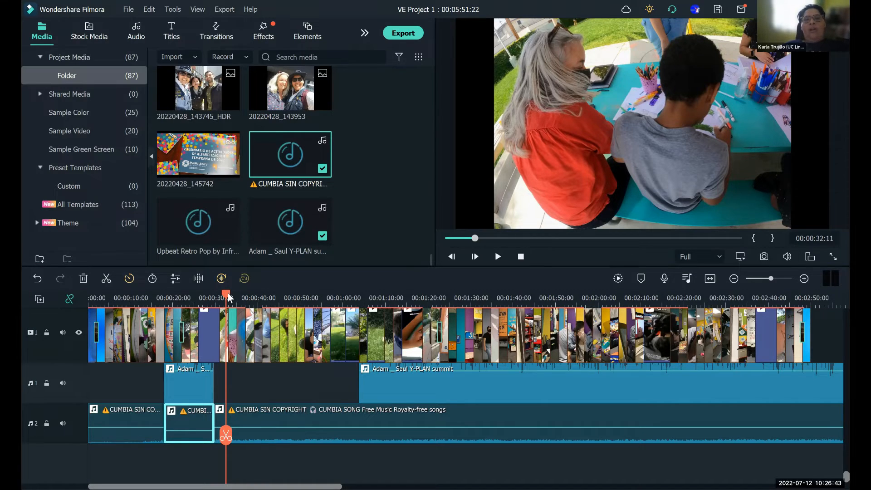
- Play the short speech over the quieter music from 00:00:16:16, pausing at 00:00:32:21, and return the playhead to 00:00:10:14
{"action": "left_click_drag", "start_coordinate": [197, 299], "coordinate": [159, 299]}
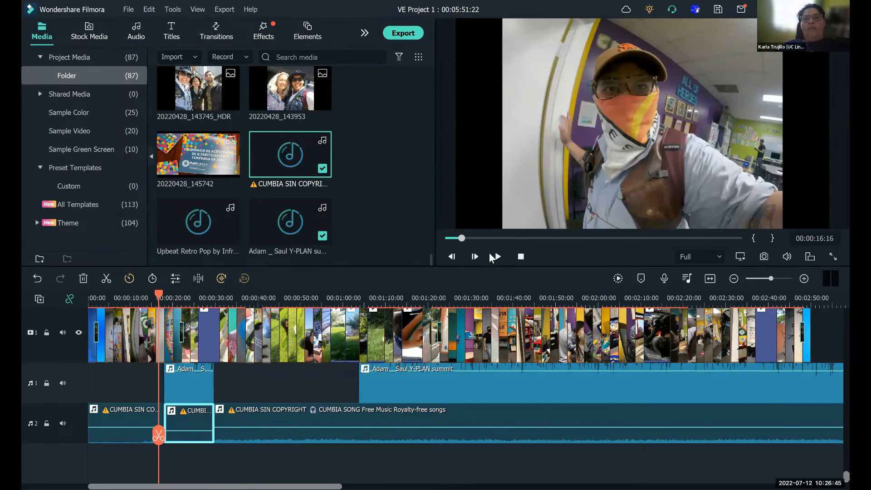
{"action": "left_click", "coordinate": [495, 257]}
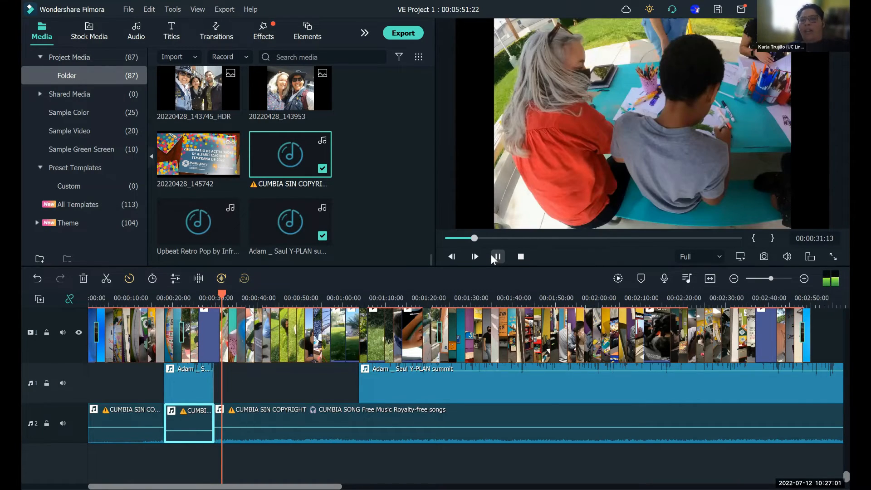
{"action": "left_click", "coordinate": [496, 257]}
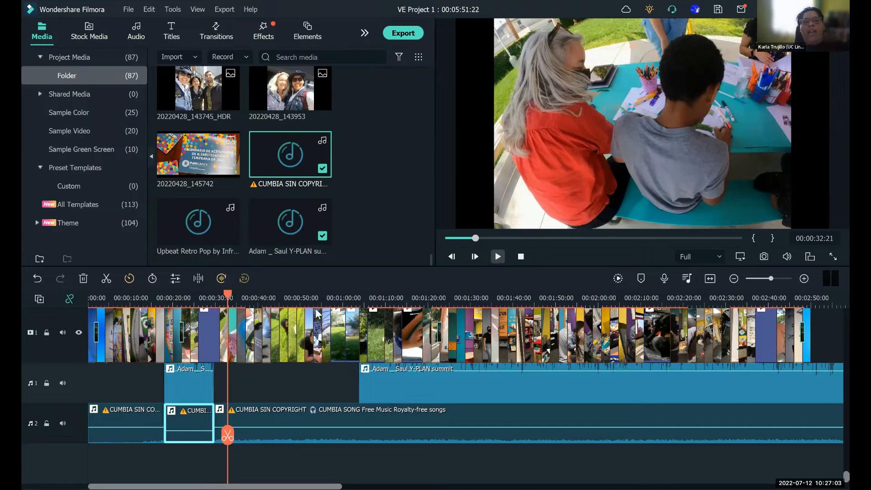
{"action": "left_click", "coordinate": [182, 299]}
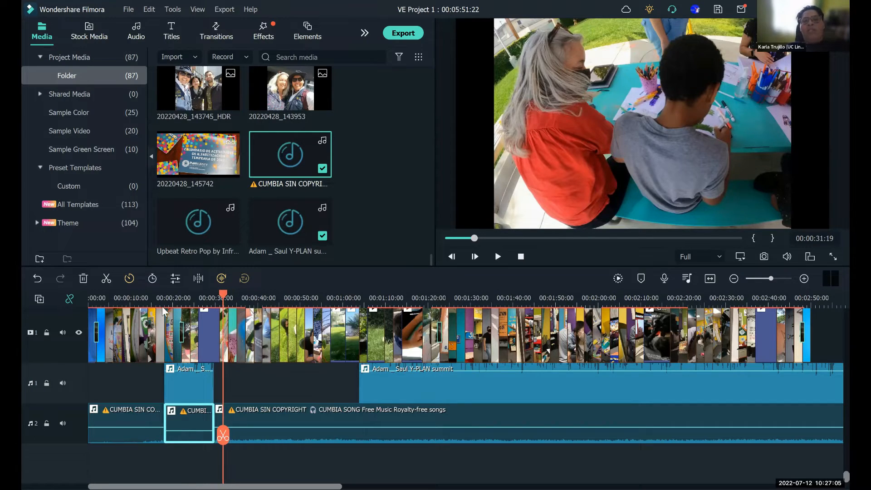
{"action": "left_click", "coordinate": [133, 319]}
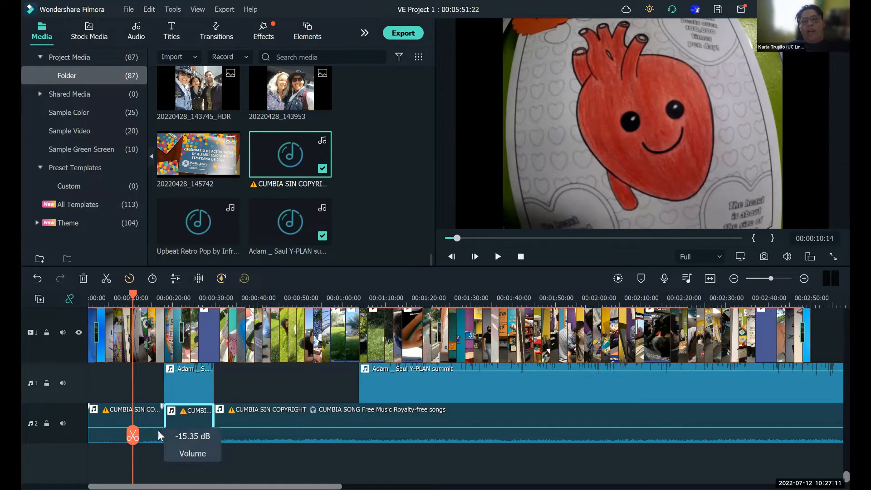
{"action": "left_click_drag", "start_coordinate": [172, 430], "coordinate": [172, 438]}
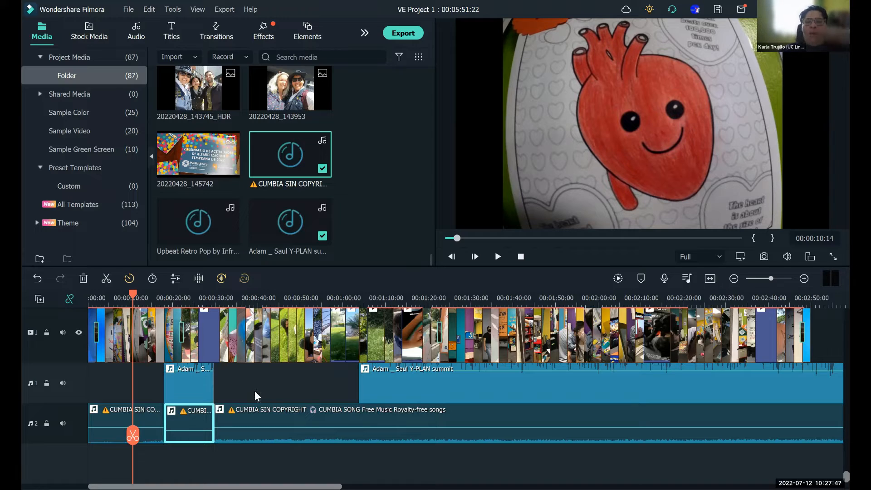
- Delete both speech parts from audio track 1
{"action": "left_click", "coordinate": [378, 383]}
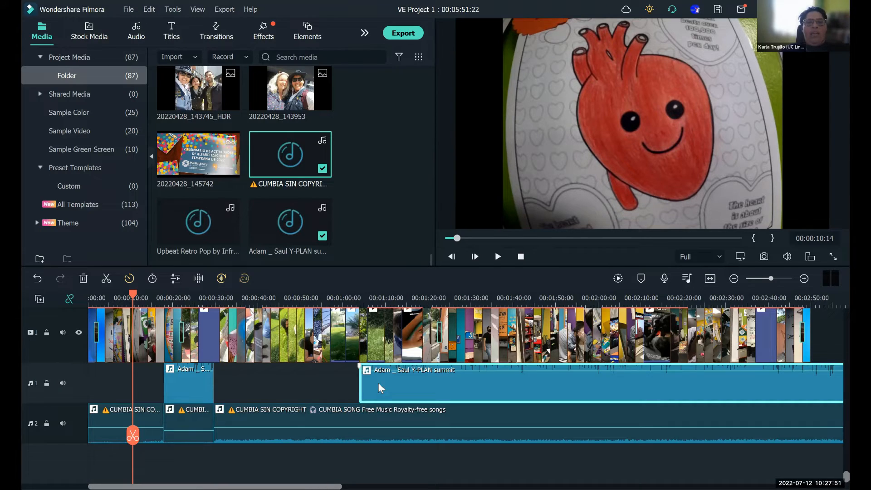
{"action": "key", "text": "Delete"}
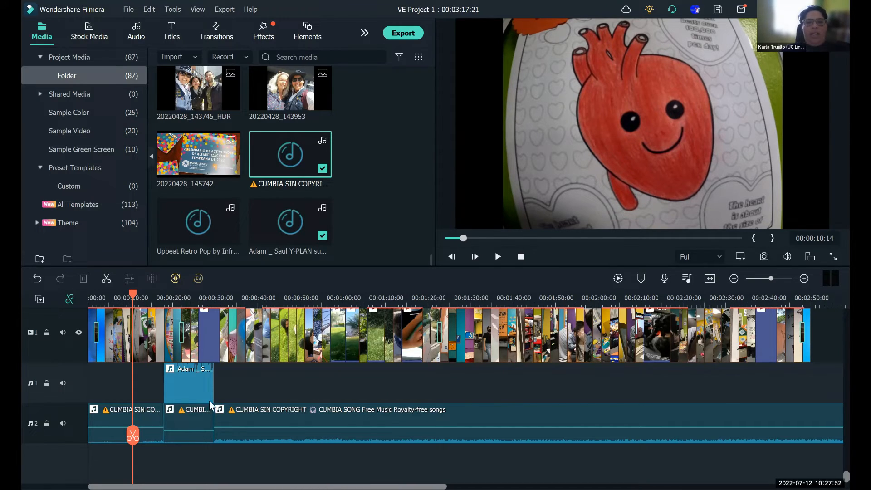
{"action": "left_click", "coordinate": [172, 397]}
{"action": "key", "text": "Delete"}
- Delete all three cumbia music sections from audio track 2
{"action": "left_click", "coordinate": [144, 413]}
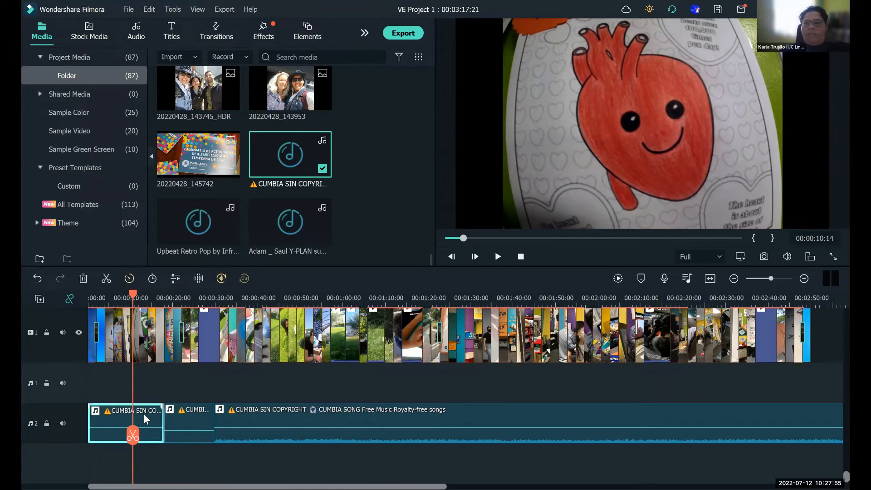
{"action": "key", "text": "Delete"}
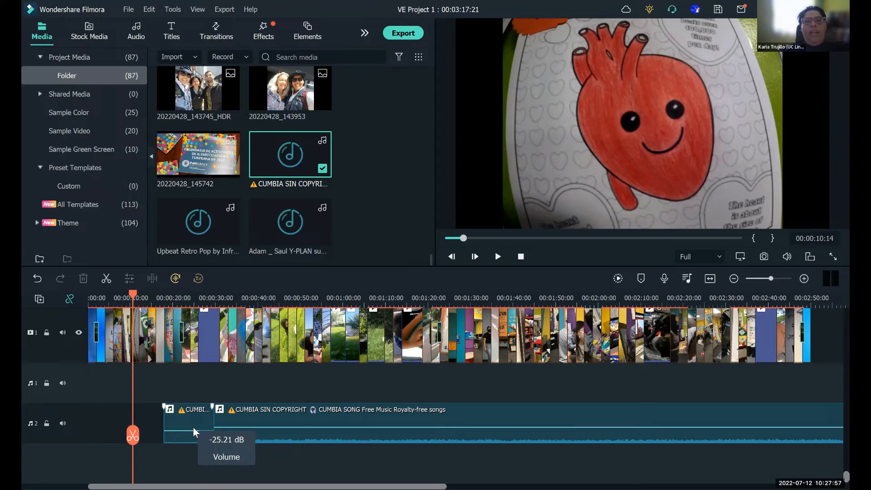
{"action": "left_click", "coordinate": [192, 423]}
{"action": "key", "text": "Delete"}
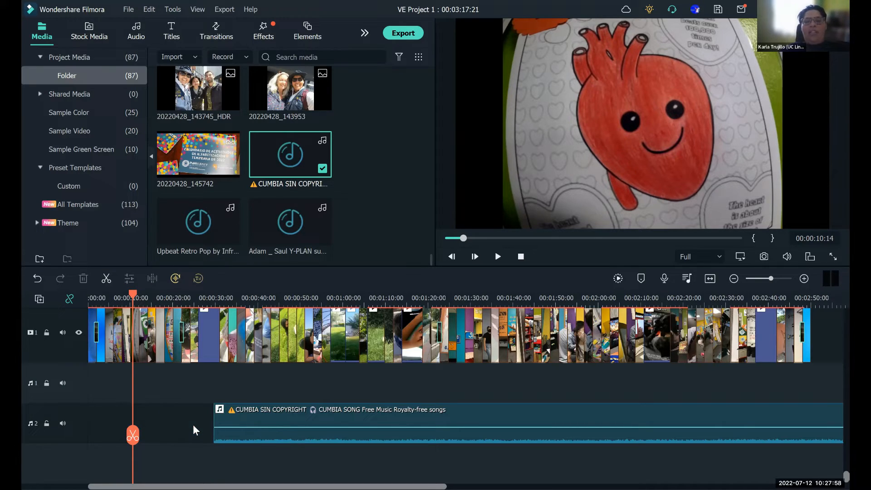
{"action": "left_click", "coordinate": [257, 421]}
{"action": "key", "text": "Delete"}
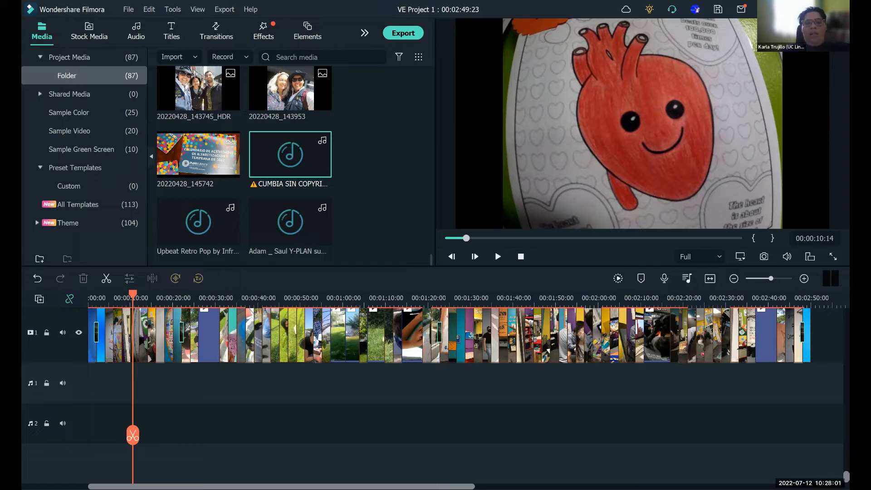
{"action": "left_click_drag", "start_coordinate": [194, 486], "coordinate": [297, 467]}
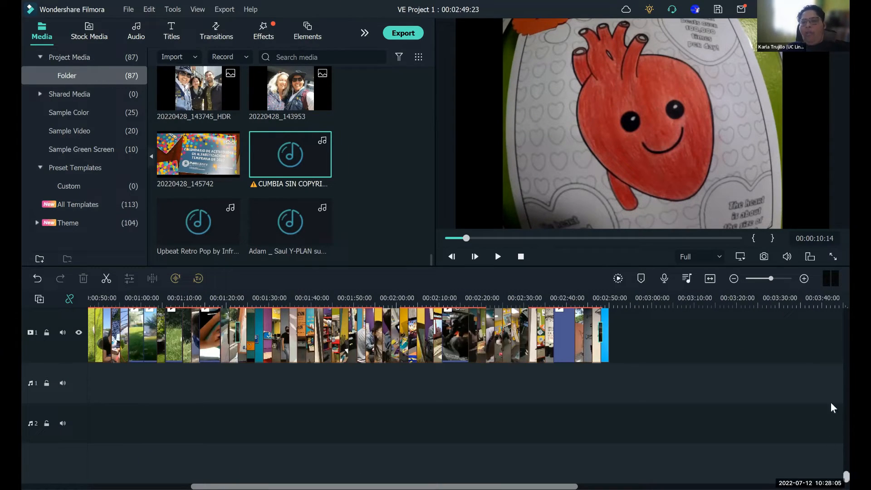
{"action": "scroll", "coordinate": [831, 366], "scroll_direction": "up", "scroll_amount": 2}
{"action": "scroll", "coordinate": [832, 366], "scroll_direction": "up", "scroll_amount": 2}
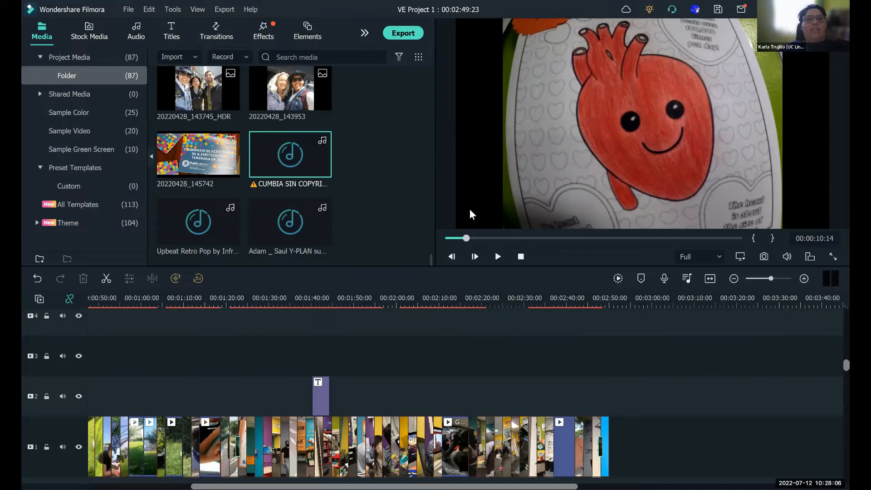
- Save the current project and open VE Project 26.wfp from the local projects
{"action": "left_click", "coordinate": [127, 10]}
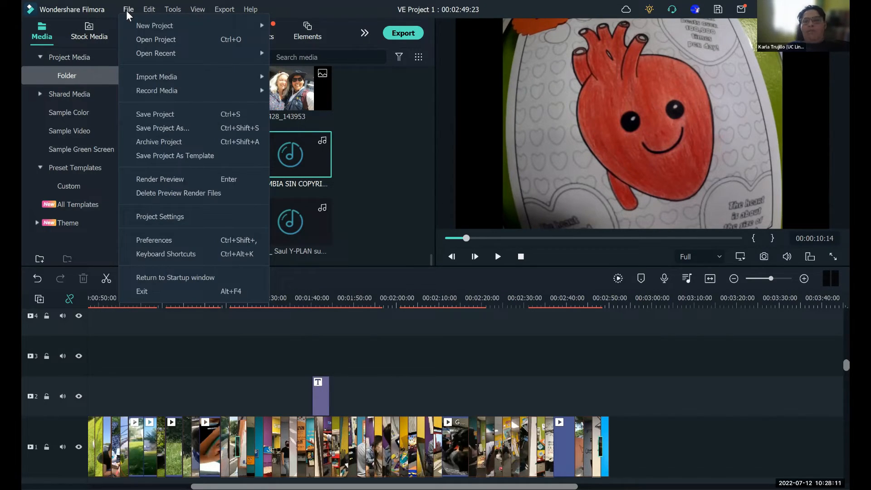
{"action": "left_click", "coordinate": [157, 115]}
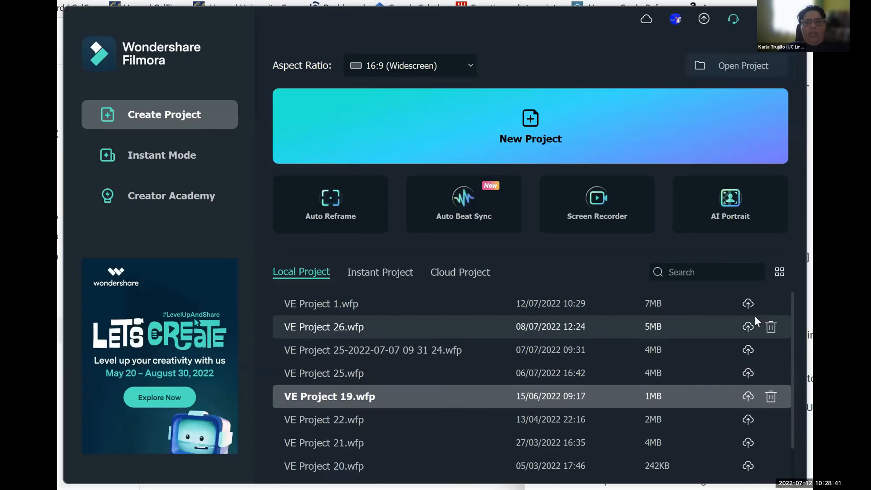
{"action": "left_click", "coordinate": [343, 327]}
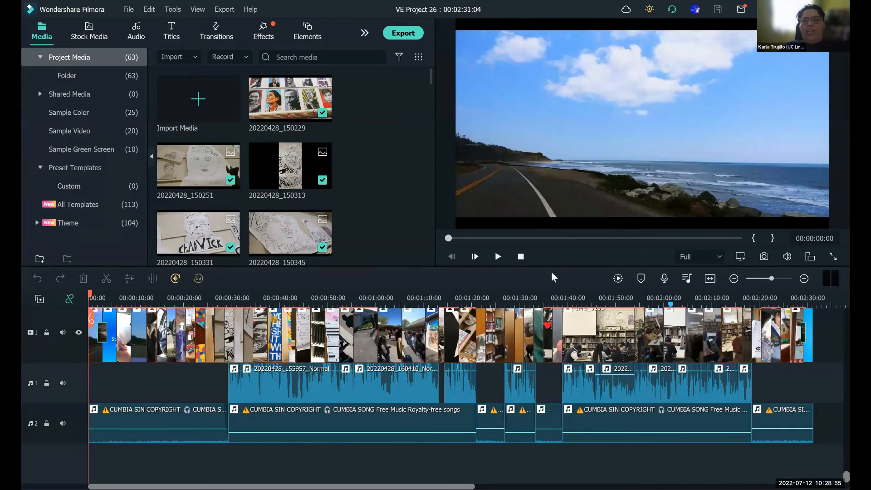
- Play the finished video from the start through to the end, and pause the replay at 00:00:01:11
{"action": "left_click", "coordinate": [496, 259]}
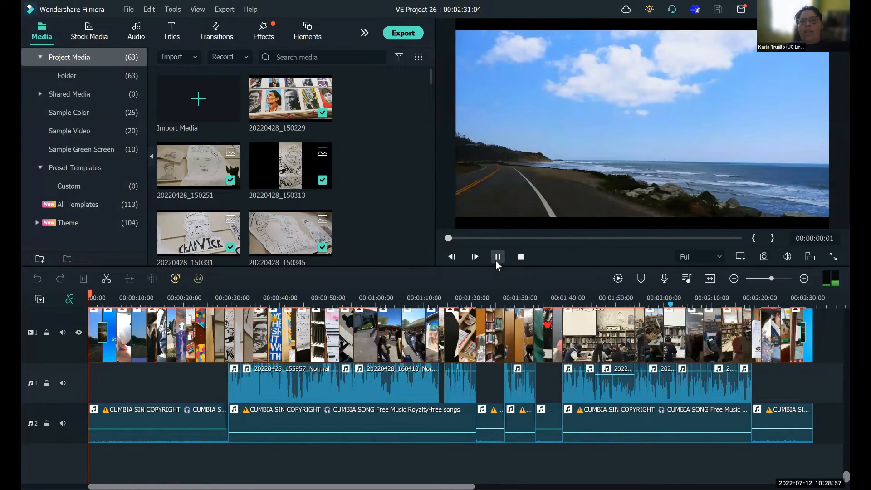
{"action": "left_click", "coordinate": [496, 260]}
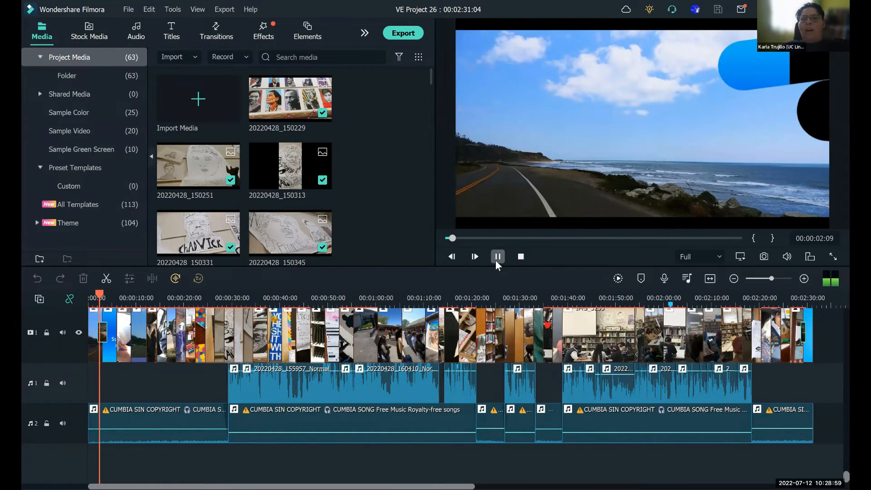
{"action": "left_click_drag", "start_coordinate": [452, 239], "coordinate": [440, 243]}
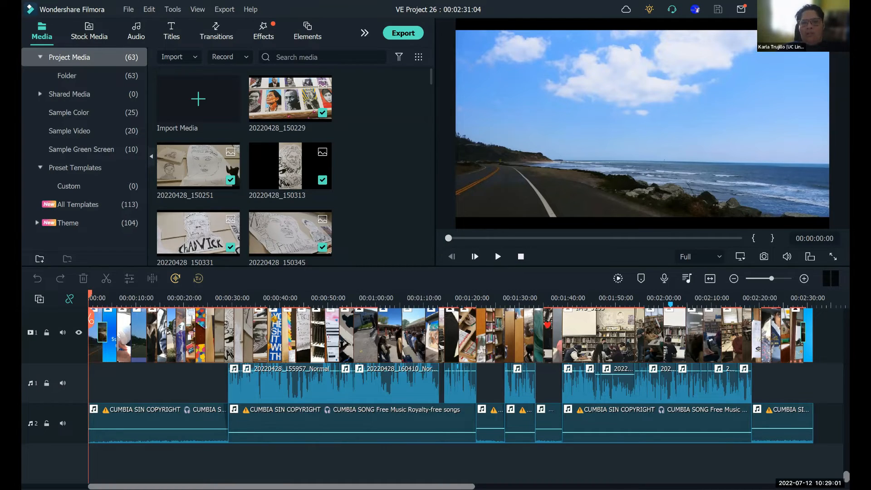
{"action": "left_click", "coordinate": [497, 257]}
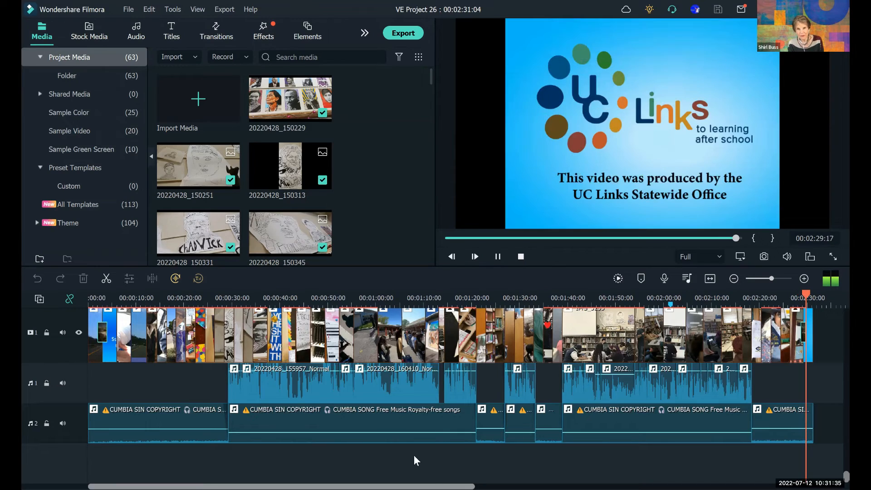
{"action": "left_click", "coordinate": [499, 256]}
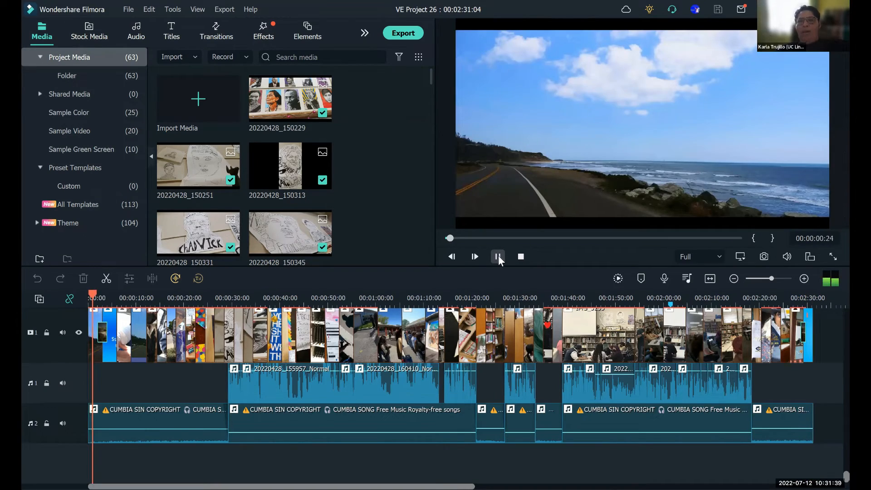
{"action": "left_click", "coordinate": [498, 256]}
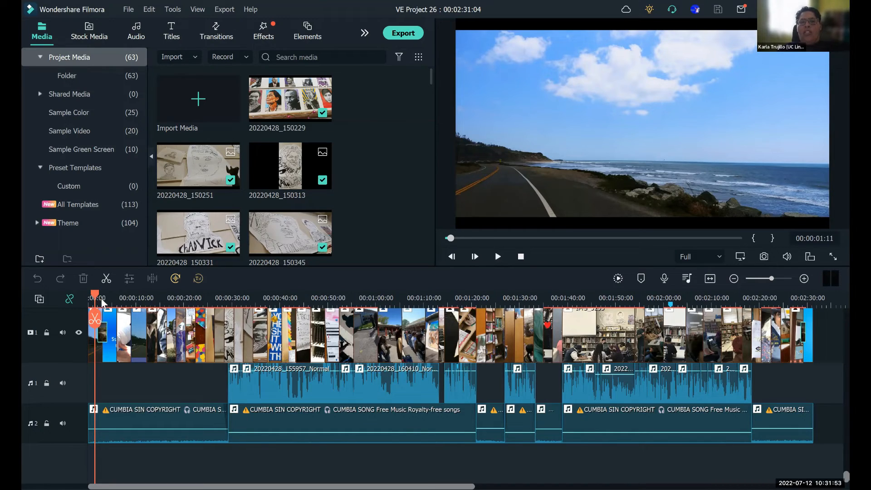
- Examine the opening sequence, from the coastal road clip through the title card to the group photo at 00:00:13:02
{"action": "mouse_move", "coordinate": [95, 298]}
{"action": "left_mouse_down"}
{"action": "mouse_move", "coordinate": [104, 300]}
{"action": "mouse_move", "coordinate": [93, 301]}
{"action": "left_mouse_up"}
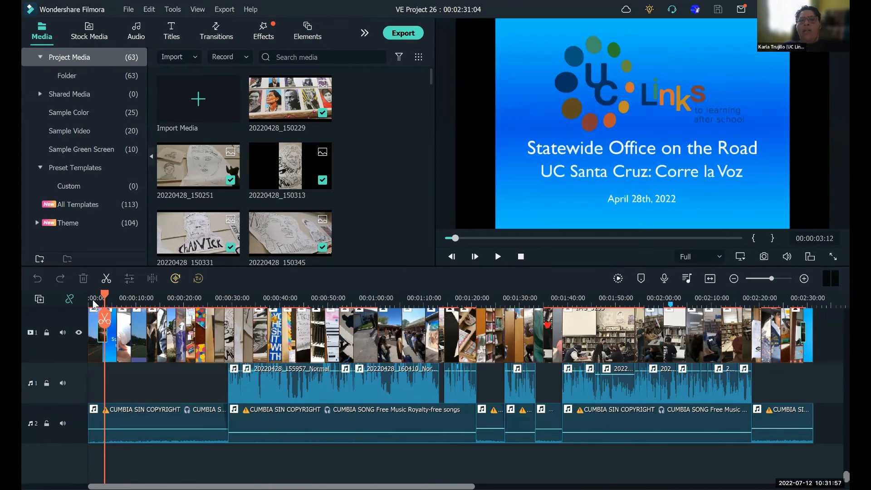
{"action": "left_click", "coordinate": [93, 301]}
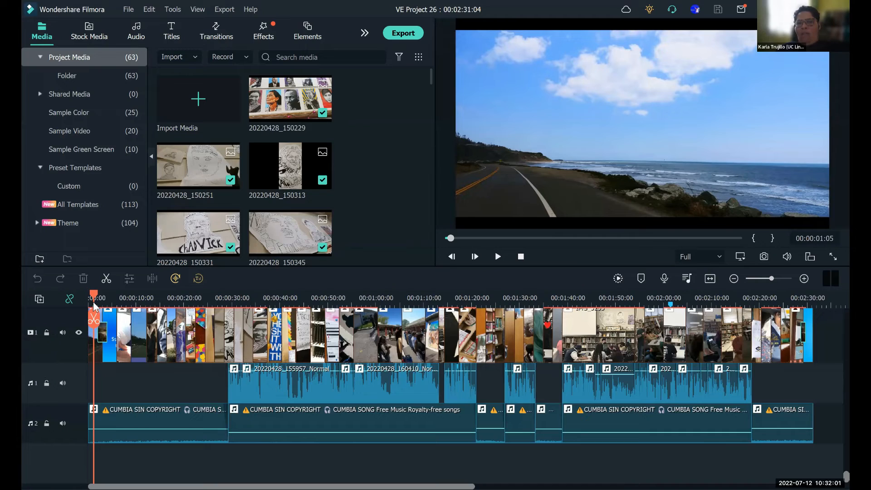
{"action": "left_click_drag", "start_coordinate": [94, 302], "coordinate": [122, 307]}
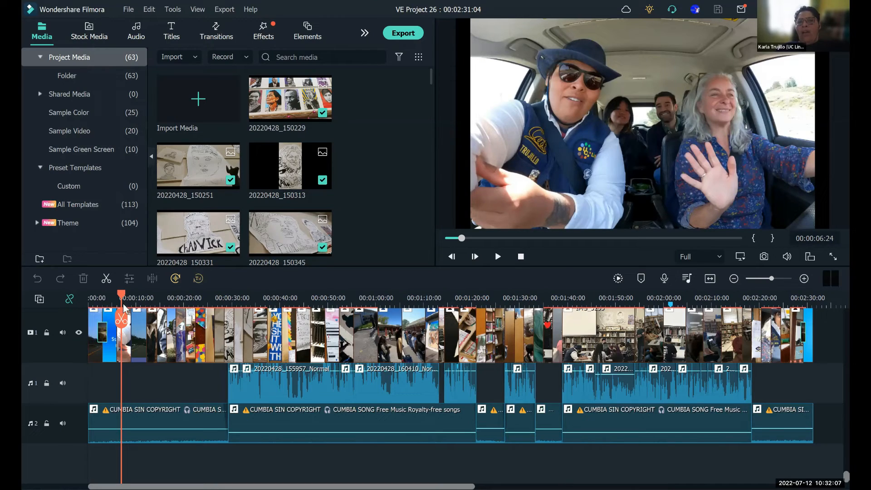
{"action": "left_click", "coordinate": [140, 306]}
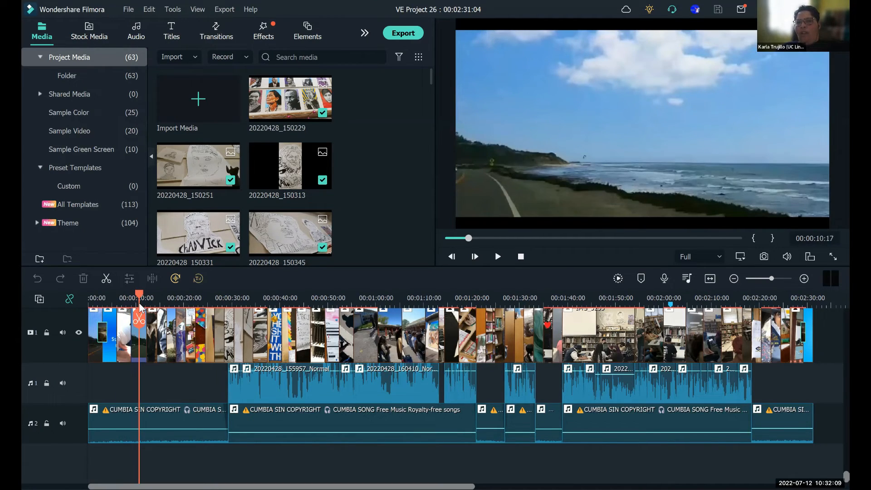
{"action": "left_click", "coordinate": [151, 307]}
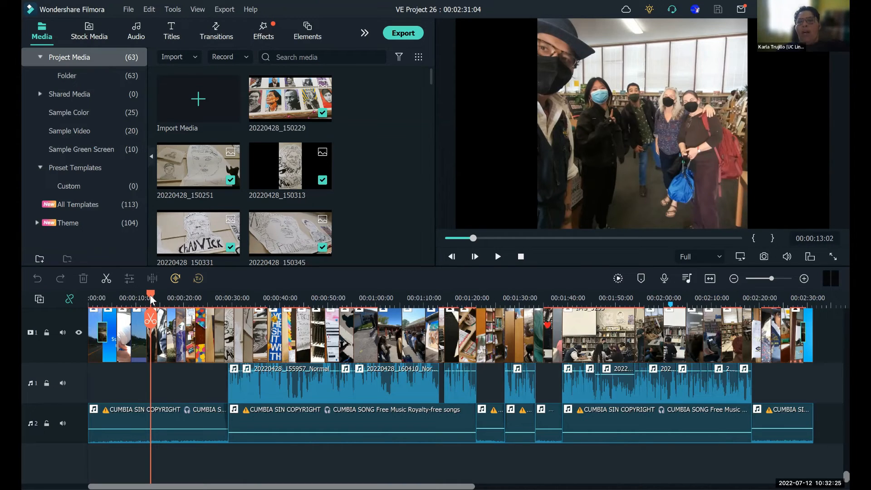
- Examine the heart overlay at 00:01:38:08 and the overlay clips above video track 1, ending at the subtitled frame at 00:01:18:19
{"action": "left_click_drag", "start_coordinate": [151, 299], "coordinate": [562, 350]}
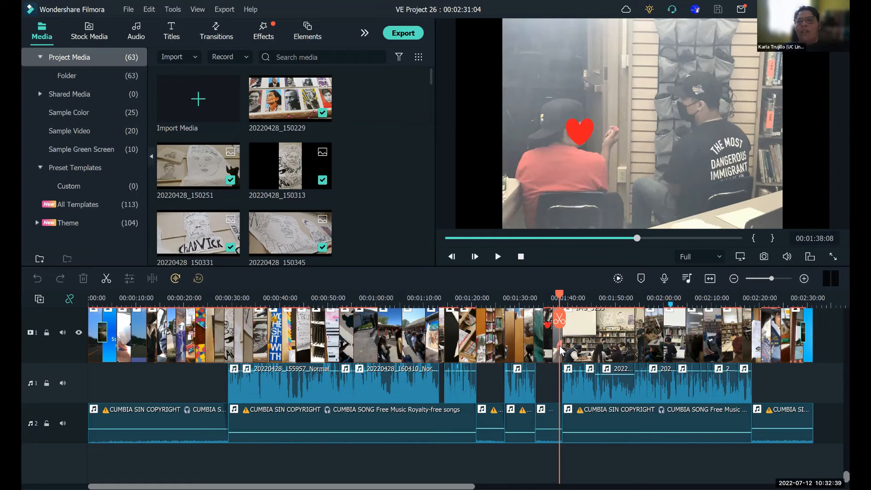
{"action": "mouse_move", "coordinate": [561, 300]}
{"action": "left_mouse_down"}
{"action": "mouse_move", "coordinate": [282, 304]}
{"action": "mouse_move", "coordinate": [229, 318]}
{"action": "mouse_move", "coordinate": [347, 343]}
{"action": "mouse_move", "coordinate": [339, 343]}
{"action": "left_mouse_up"}
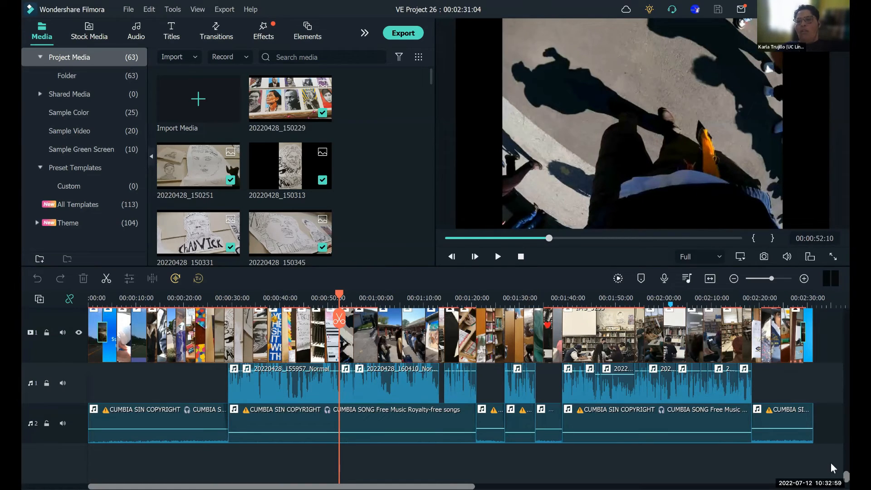
{"action": "scroll", "coordinate": [831, 431], "scroll_direction": "up", "scroll_amount": 1}
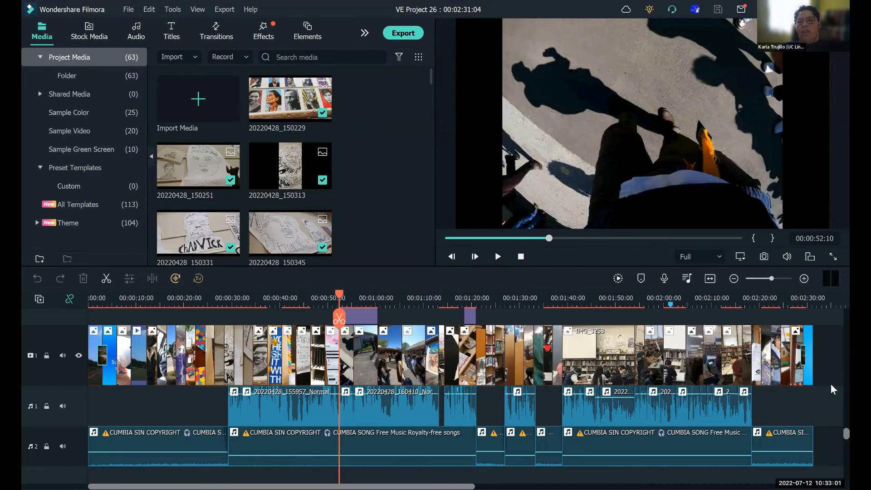
{"action": "left_click", "coordinate": [363, 320]}
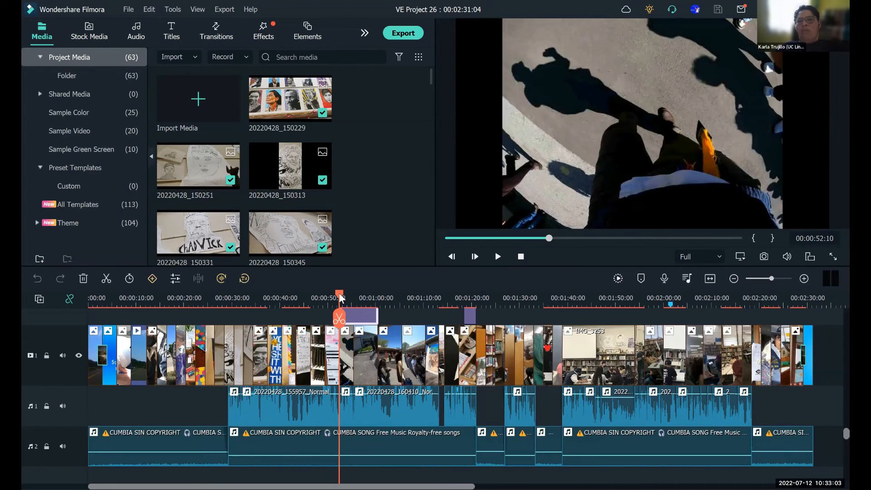
{"action": "left_click_drag", "start_coordinate": [340, 295], "coordinate": [414, 301]}
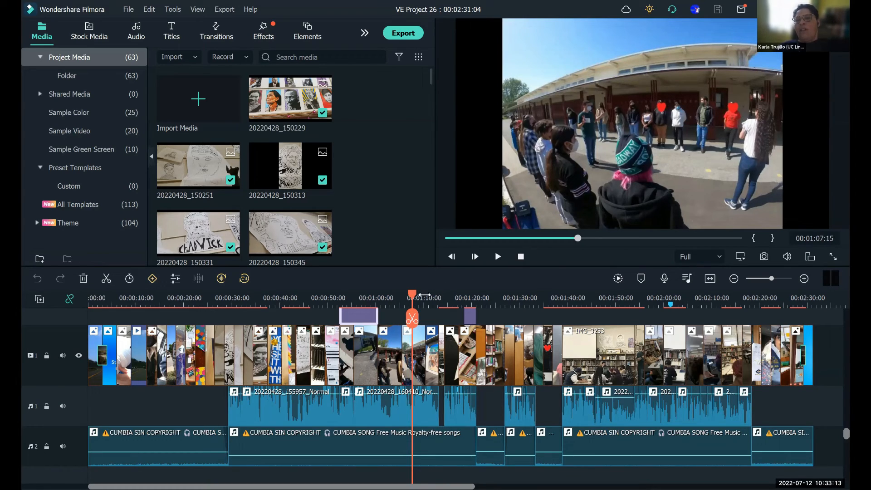
{"action": "left_click_drag", "start_coordinate": [414, 299], "coordinate": [467, 305]}
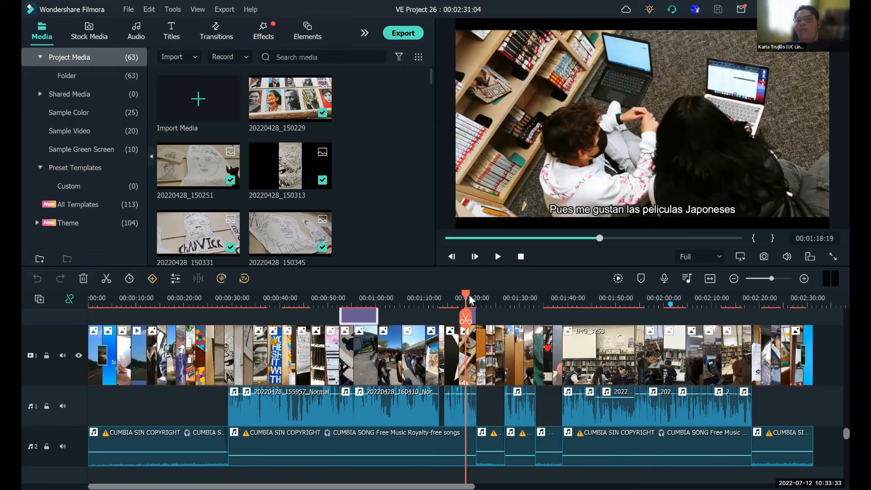
- Review the closing photos from 00:02:22:13 and play the ending transition into the UC Links credit card, finishing at 00:02:31:04
{"action": "left_click_drag", "start_coordinate": [476, 302], "coordinate": [772, 360]}
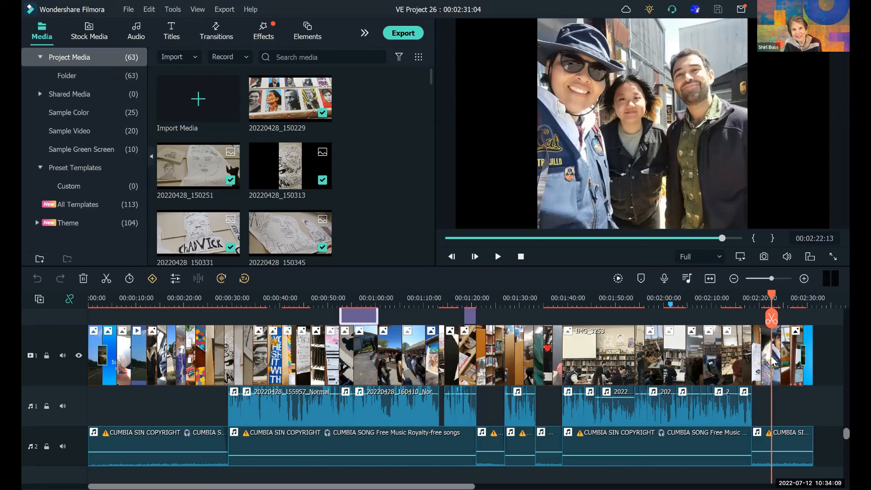
{"action": "key", "text": "space"}
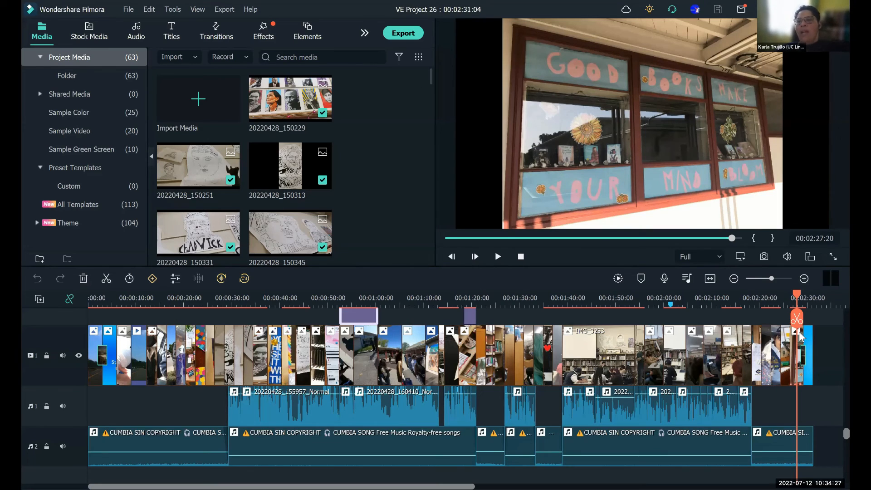
{"action": "left_click", "coordinate": [498, 257]}
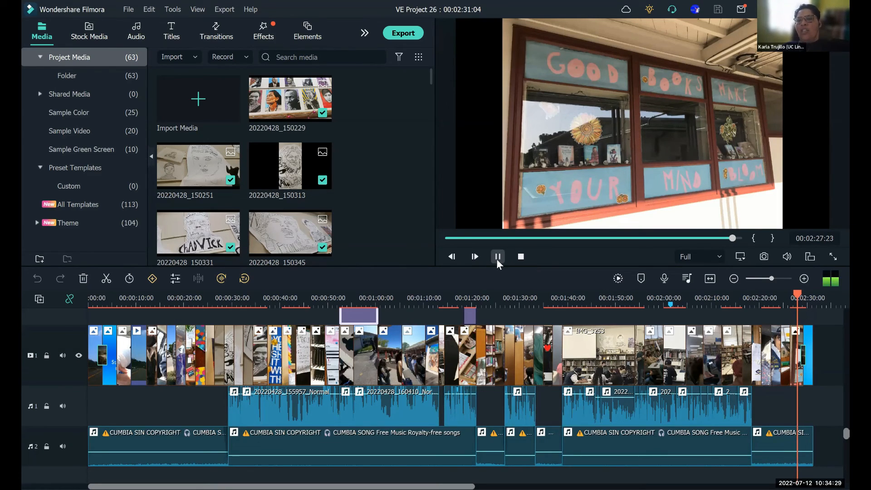
{"action": "left_click", "coordinate": [497, 259]}
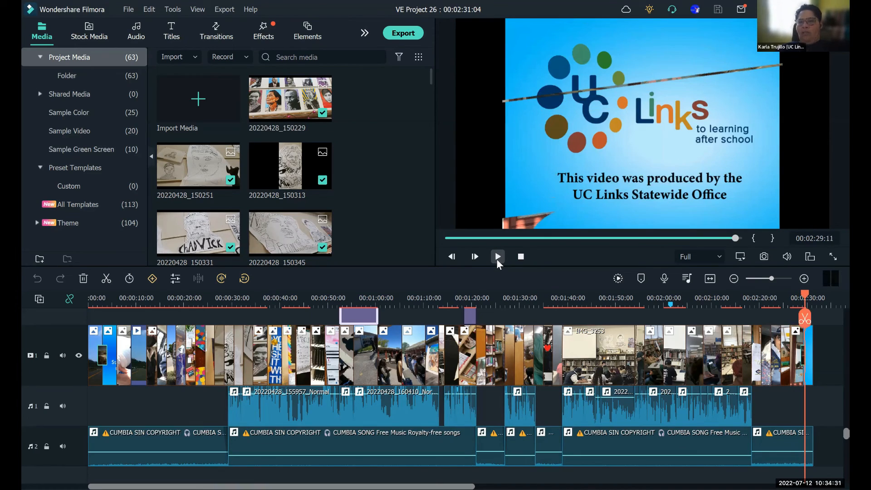
{"action": "left_click", "coordinate": [497, 260]}
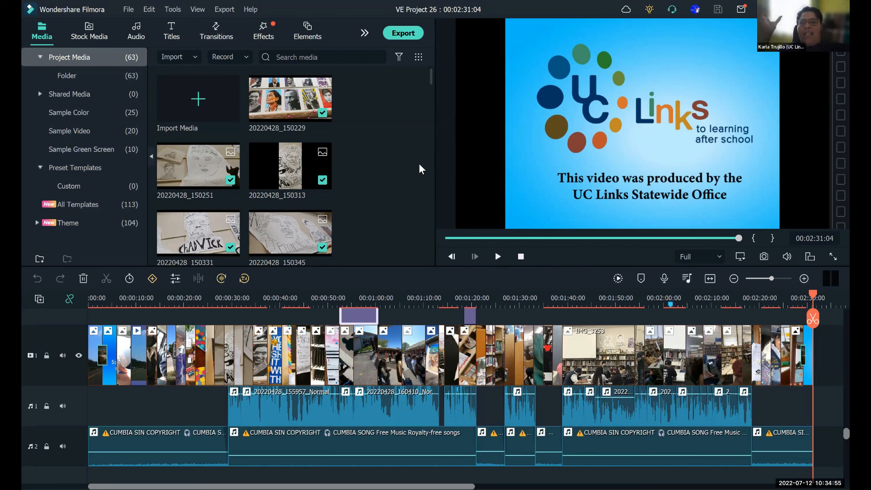
- Prepare a local MP4 export of the video with the file name SantaCruz
{"action": "left_click", "coordinate": [403, 33]}
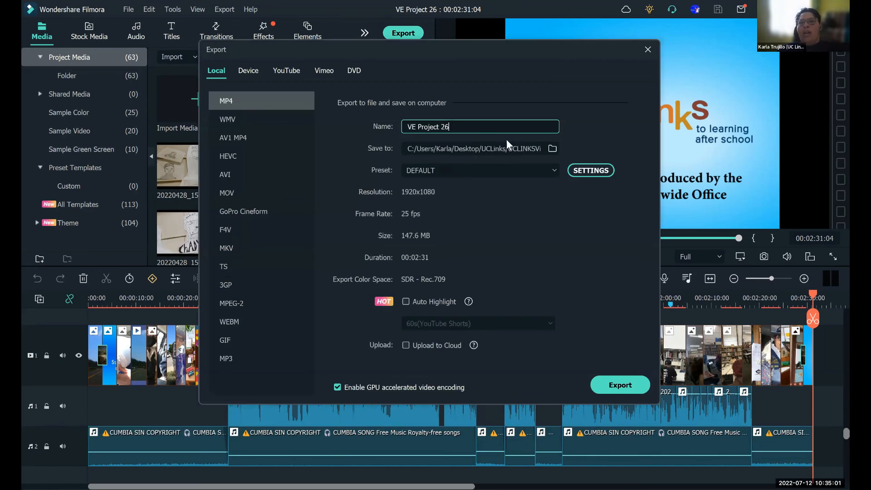
{"action": "left_click_drag", "start_coordinate": [464, 132], "coordinate": [382, 132]}
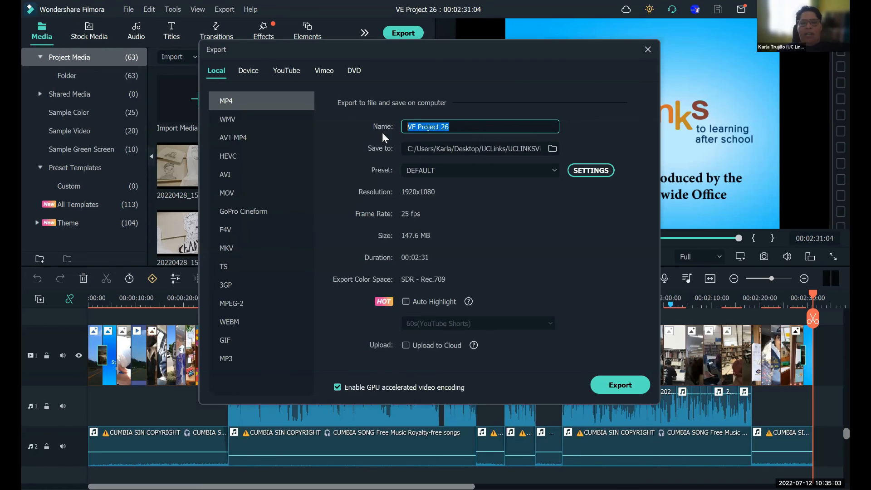
{"action": "key", "text": "BackSpace"}
{"action": "type", "text": "SantaCrux"}
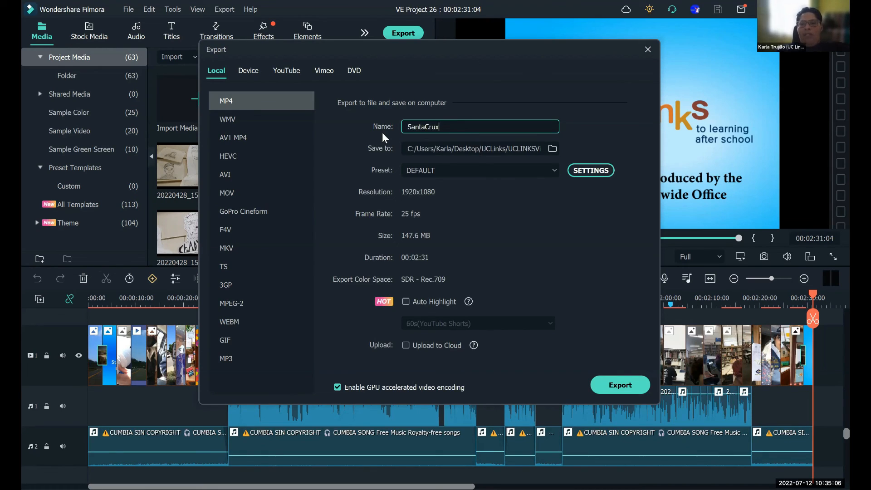
{"action": "key", "text": "BackSpace"}
{"action": "type", "text": "z"}
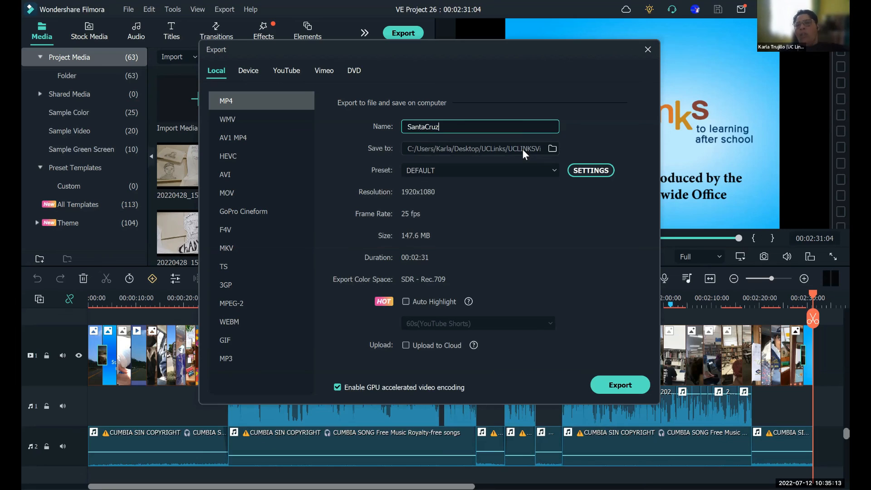
- Review the MP4 export settings at Best quality, cancel them, and close the export setup without exporting
{"action": "left_click", "coordinate": [605, 169]}
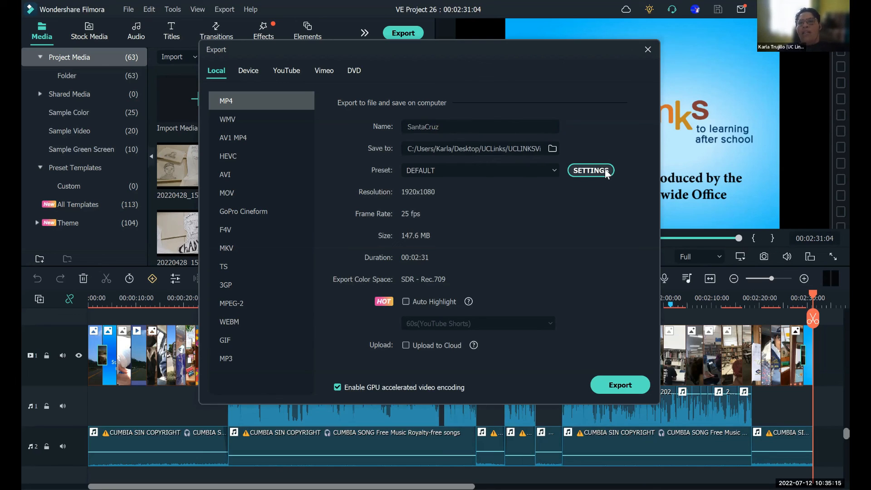
{"action": "left_click", "coordinate": [342, 63]}
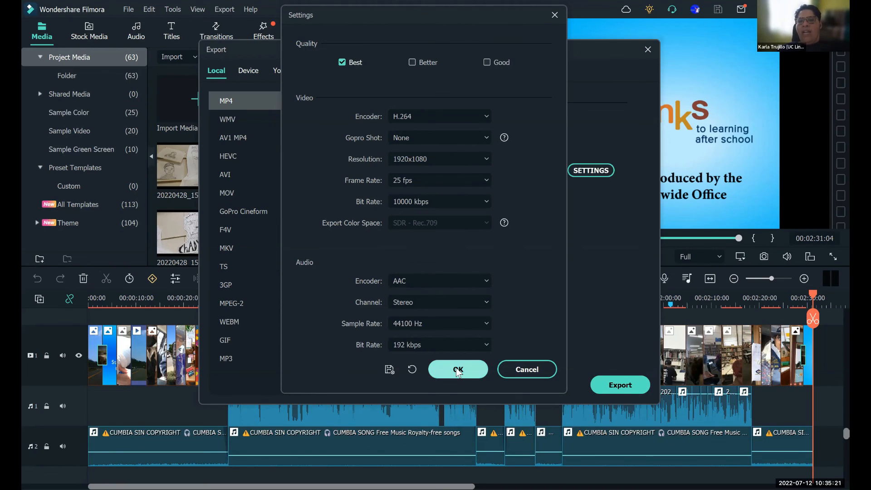
{"action": "left_click", "coordinate": [541, 369]}
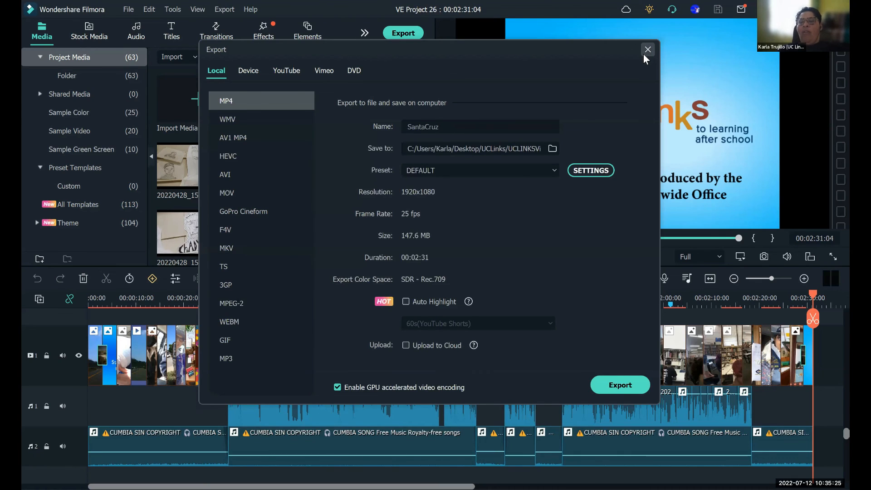
{"action": "left_click", "coordinate": [644, 55]}
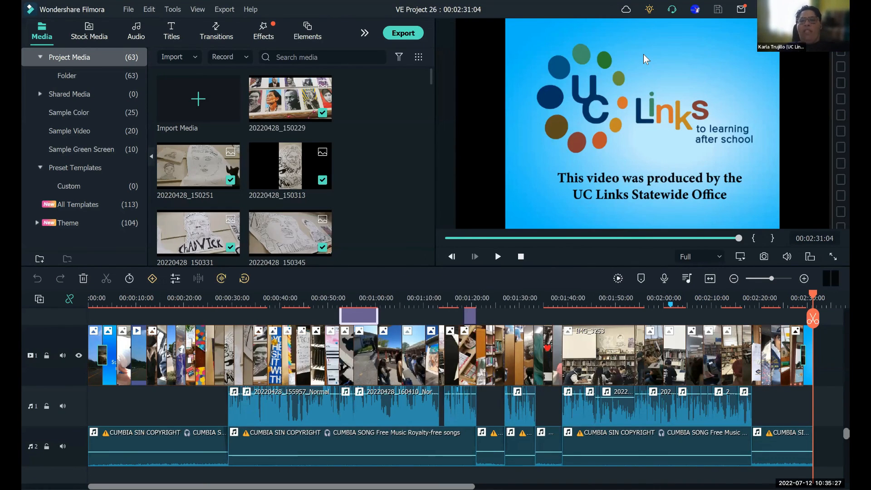